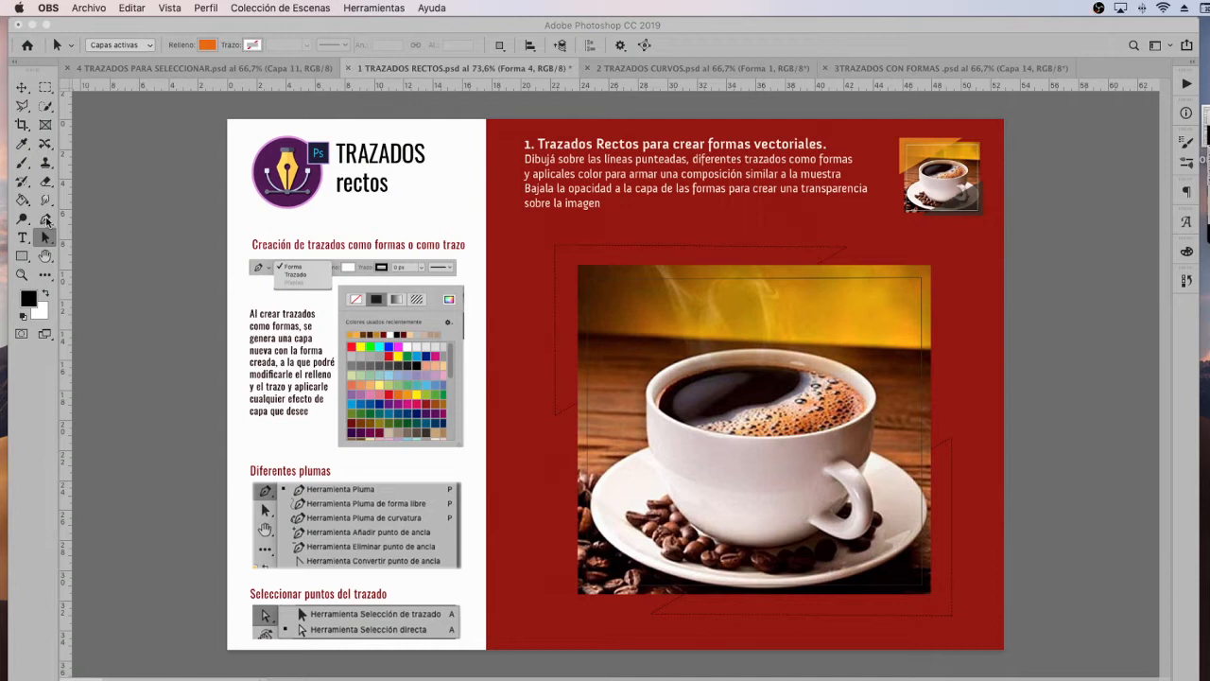
Choose the tool for selecting whole paths (Herramienta Selección de trazado)
{"action": "left_click", "coordinate": [45, 220]}
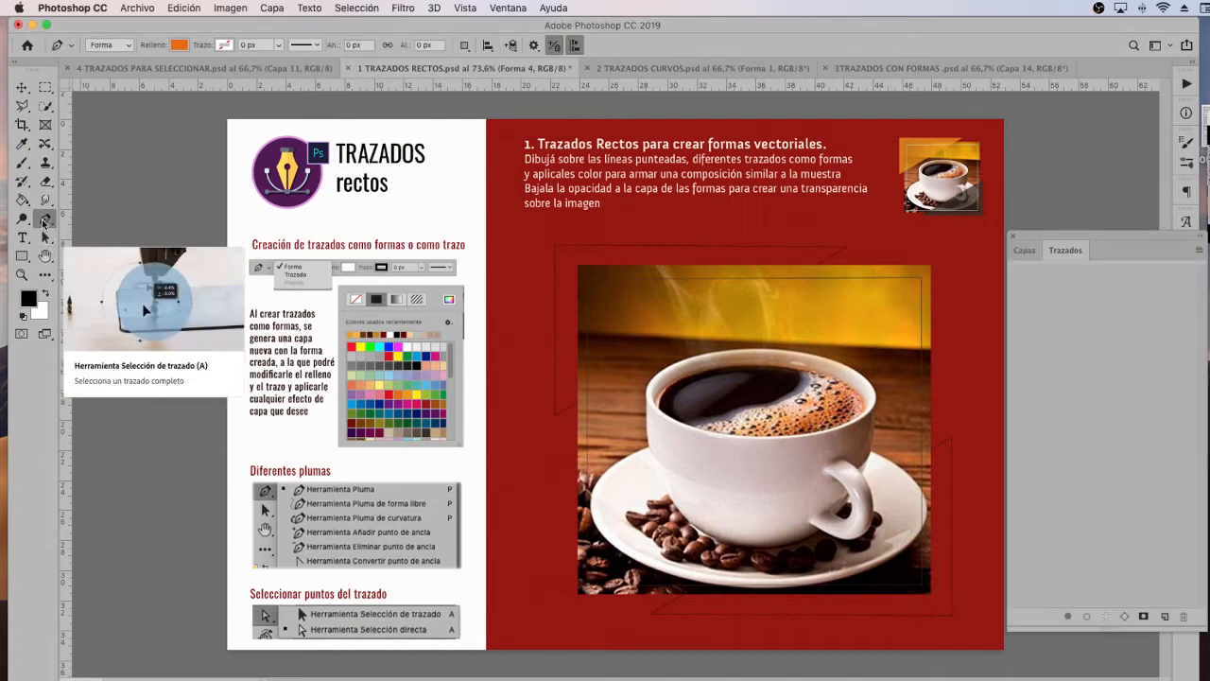
{"action": "left_click", "coordinate": [45, 244]}
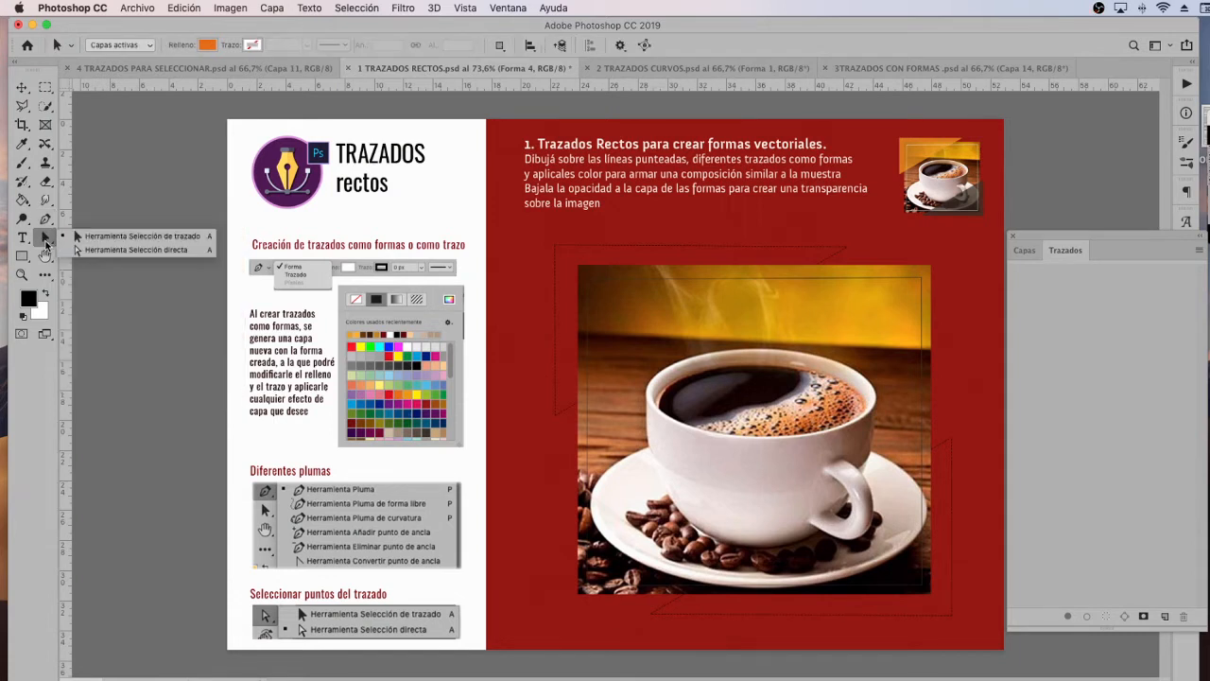
{"action": "left_click", "coordinate": [179, 238]}
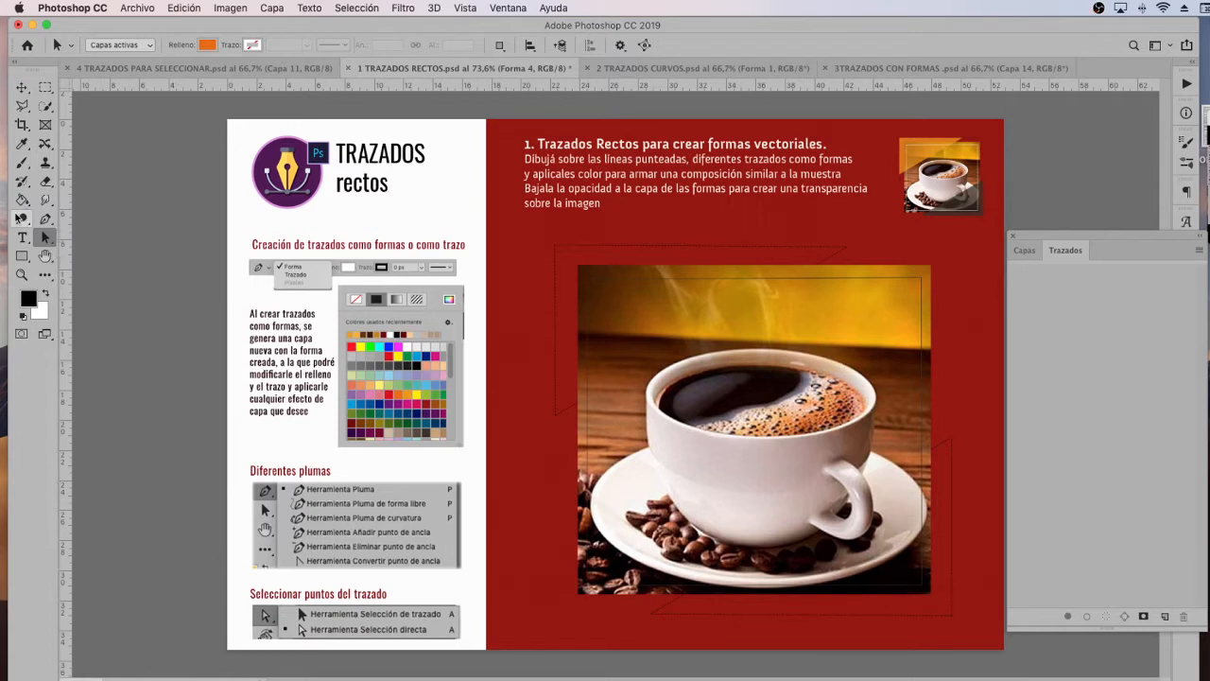
Draw a triangle of about 560 × 320 px with the Pen tool in Forma mode along the upper-left dashed guide around the coffee photo
{"action": "left_click", "coordinate": [47, 219]}
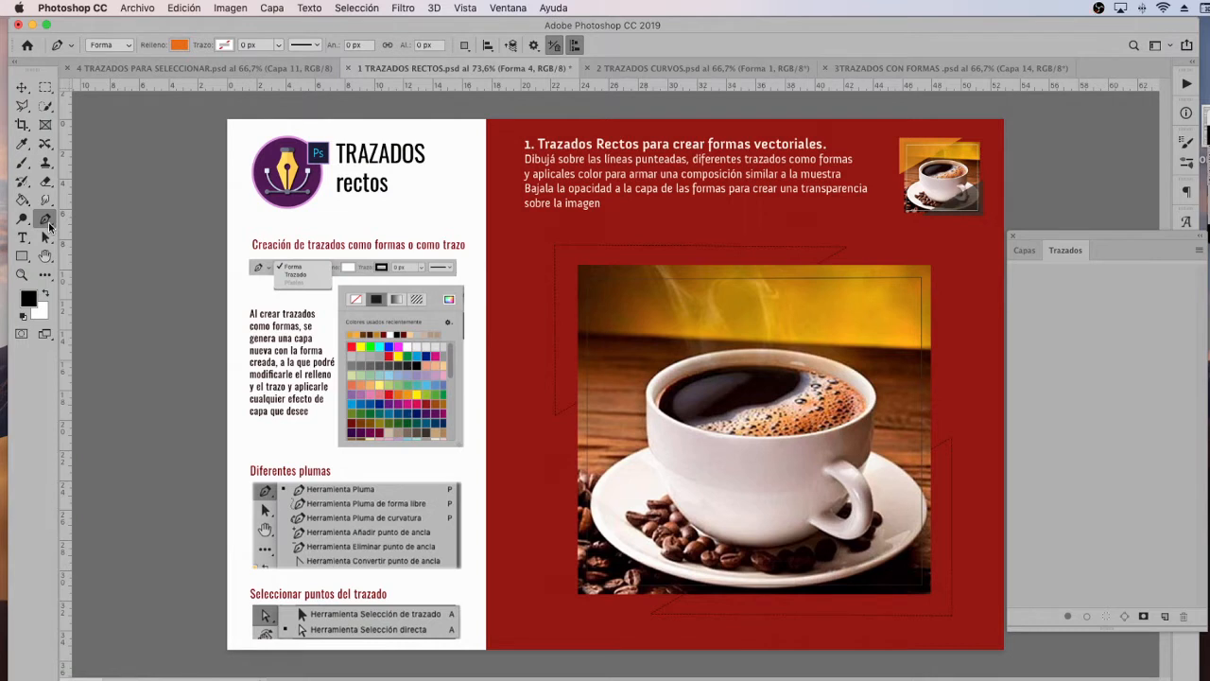
{"action": "left_click", "coordinate": [126, 46]}
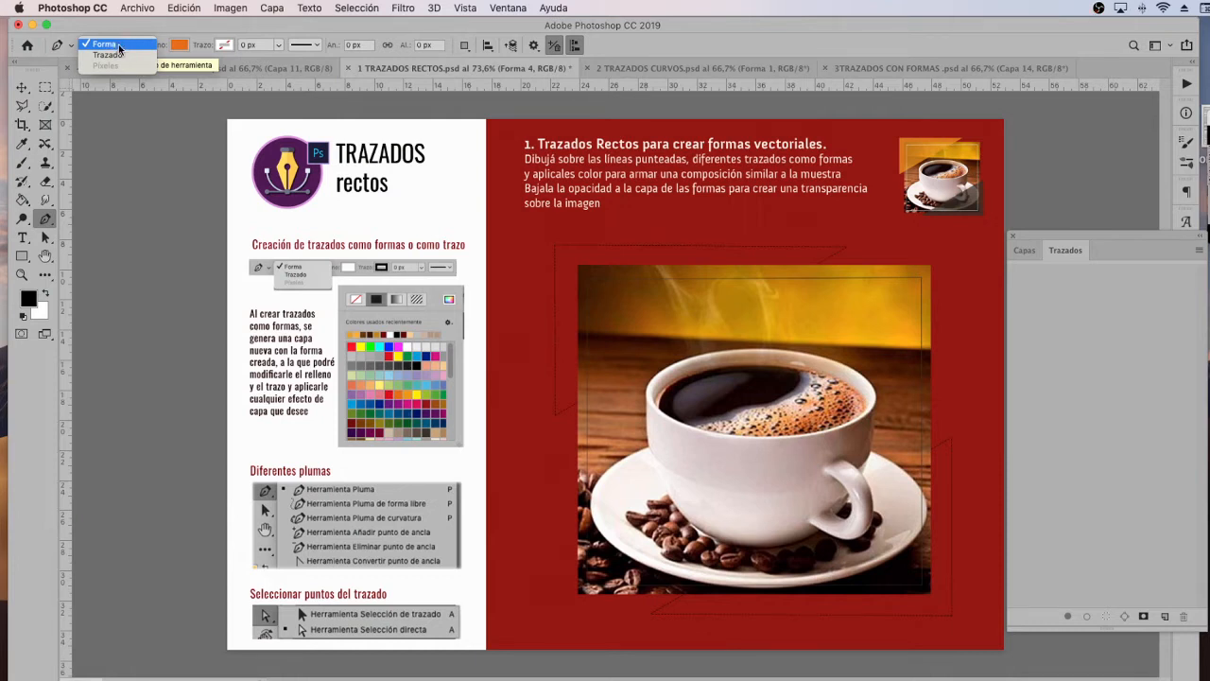
{"action": "left_click", "coordinate": [119, 46]}
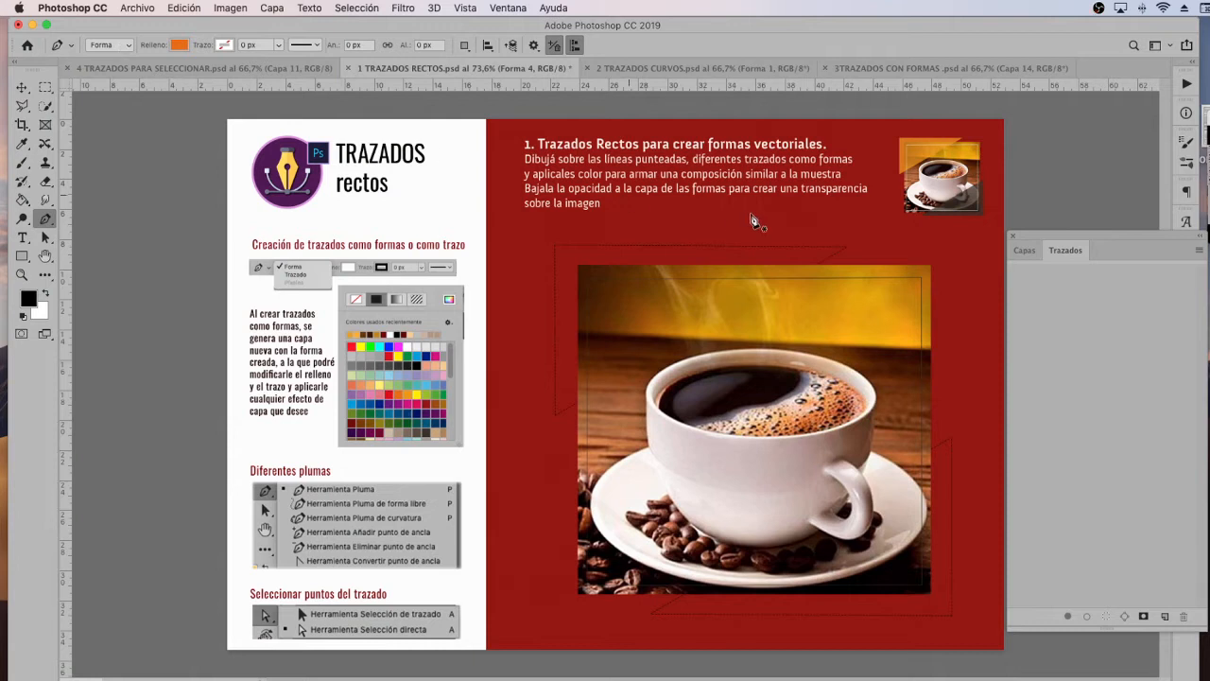
{"action": "left_click", "coordinate": [1025, 252]}
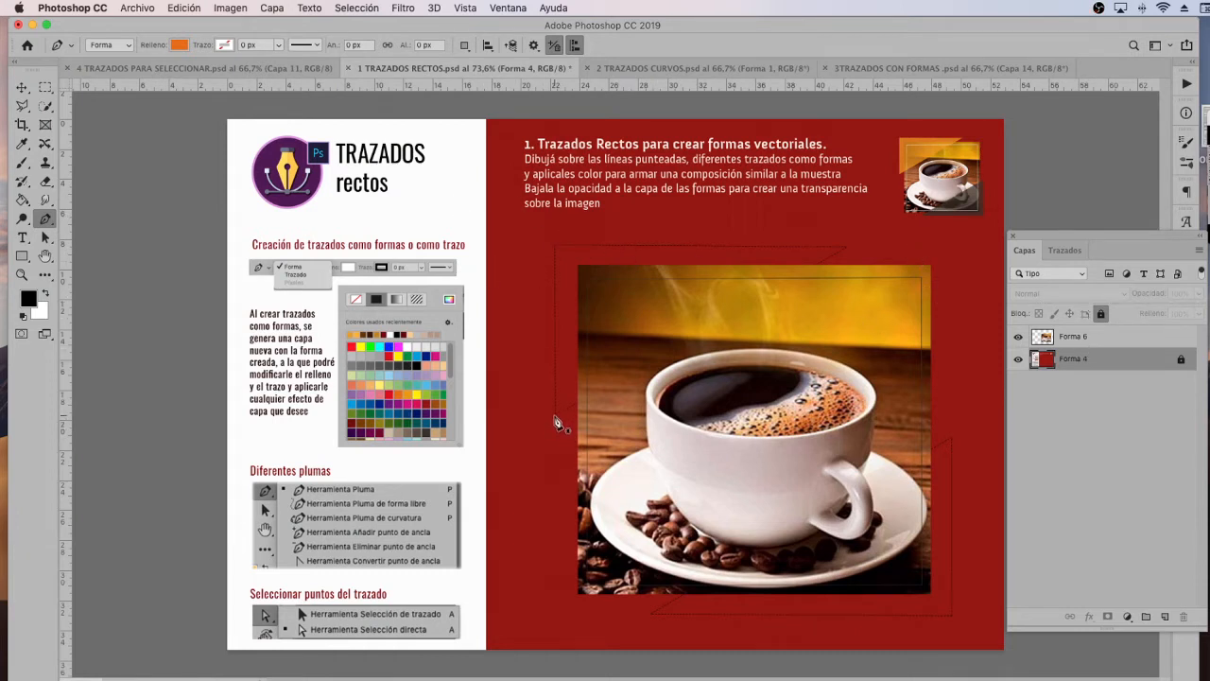
{"action": "left_click", "coordinate": [555, 414]}
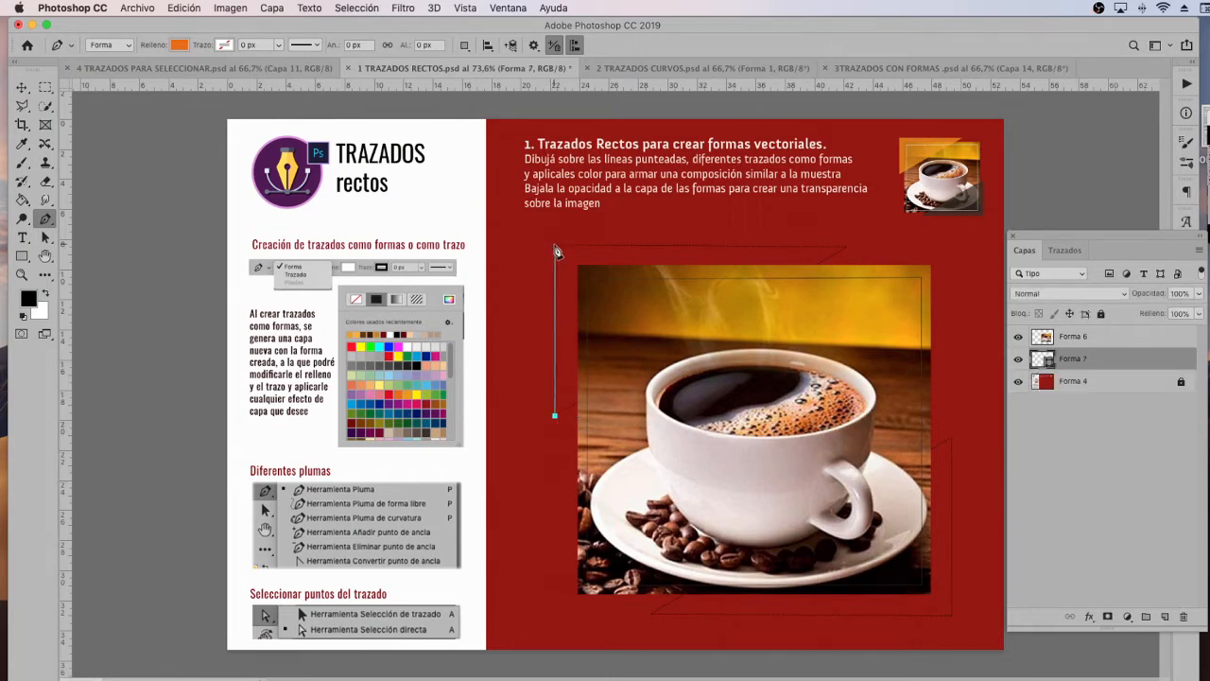
{"action": "left_click", "coordinate": [555, 247]}
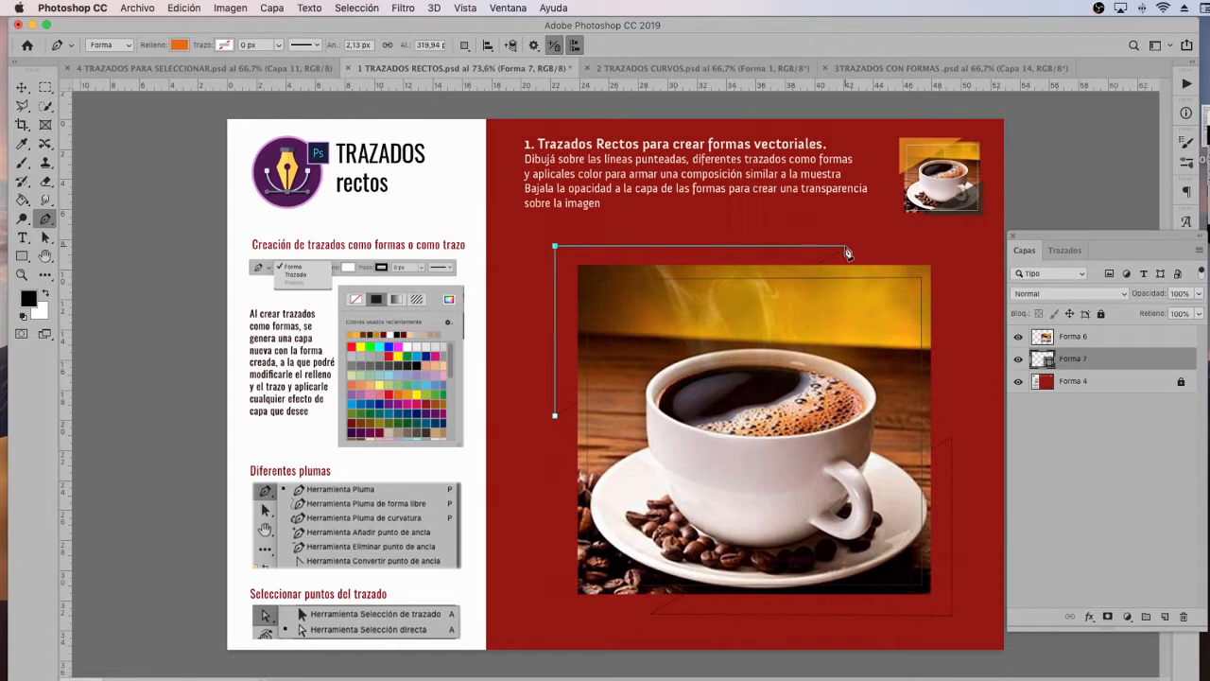
{"action": "left_click", "coordinate": [844, 247]}
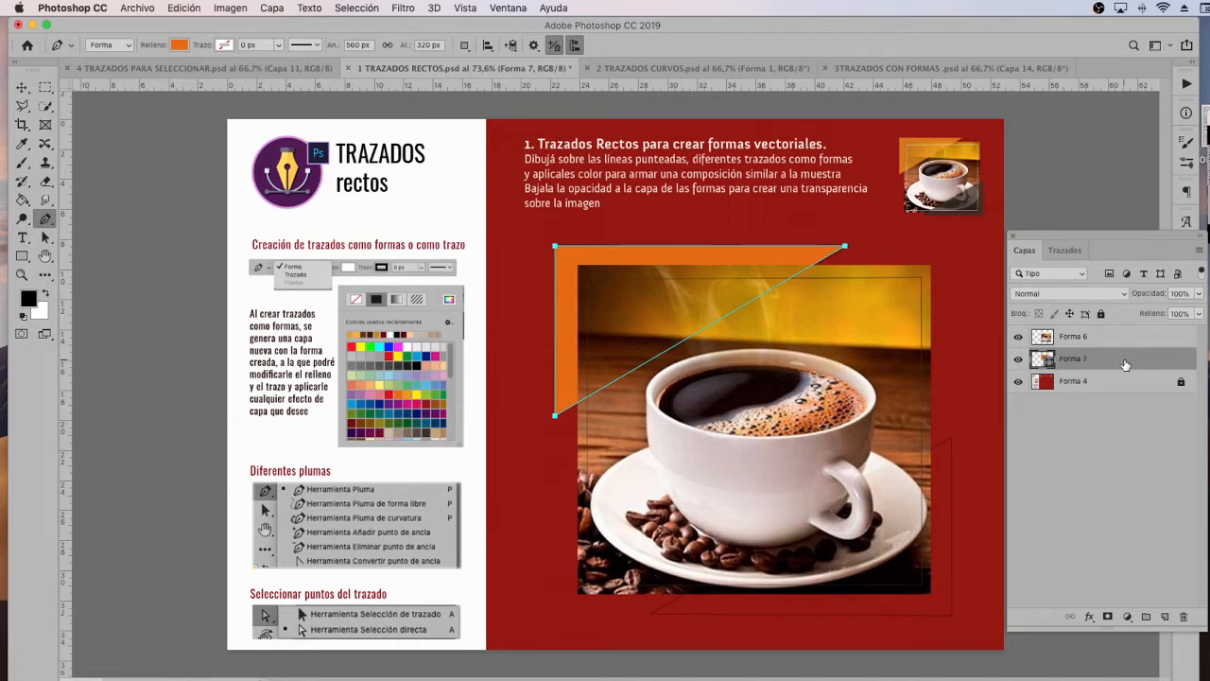
Try magenta, lavender, pink and blue swatches as the fill of the selected triangle
{"action": "left_click", "coordinate": [45, 237]}
{"action": "left_click", "coordinate": [205, 46]}
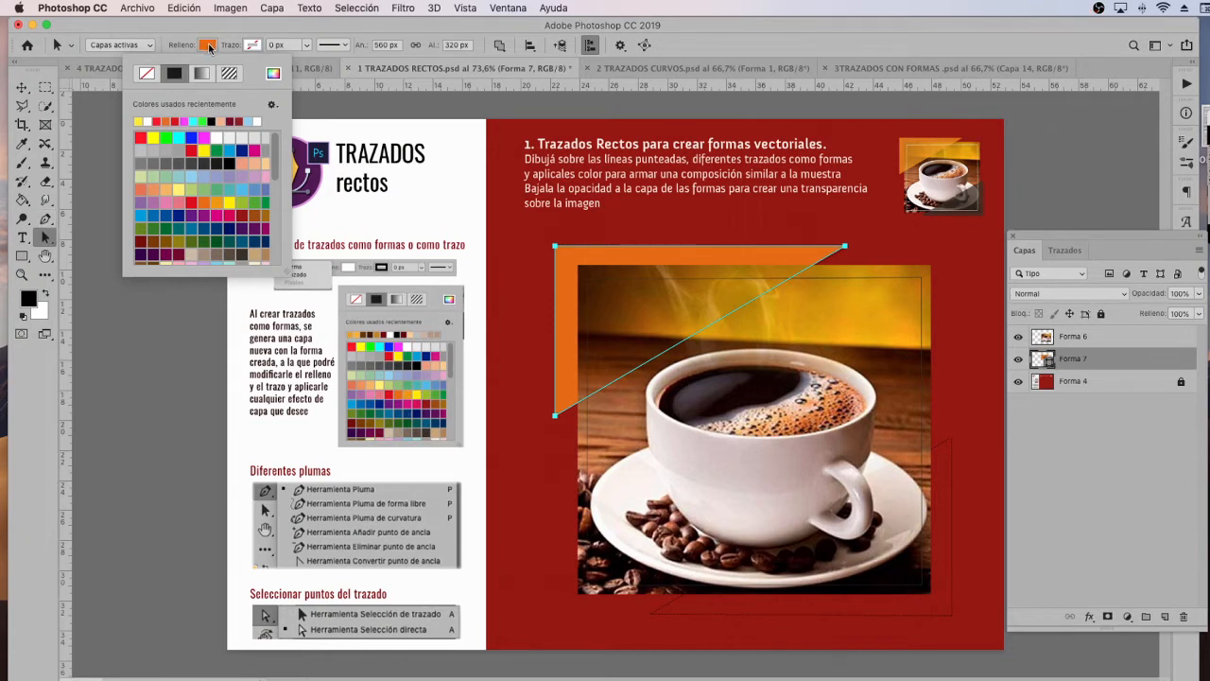
{"action": "left_click", "coordinate": [203, 135]}
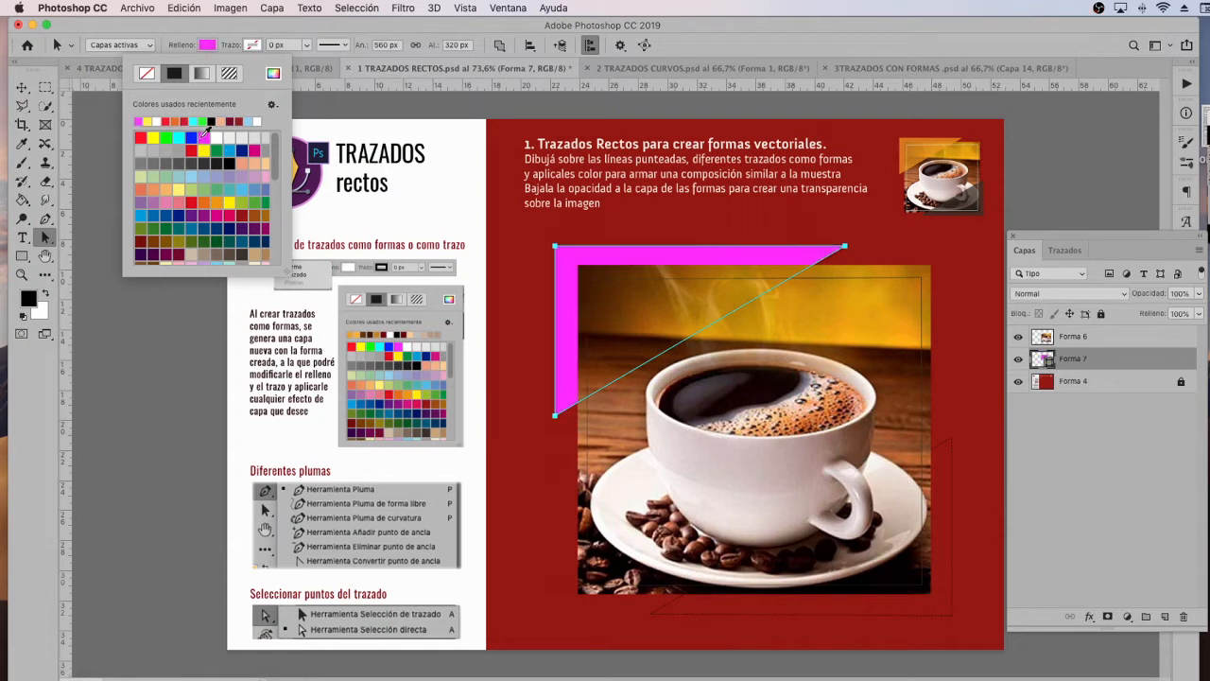
{"action": "left_click", "coordinate": [221, 176]}
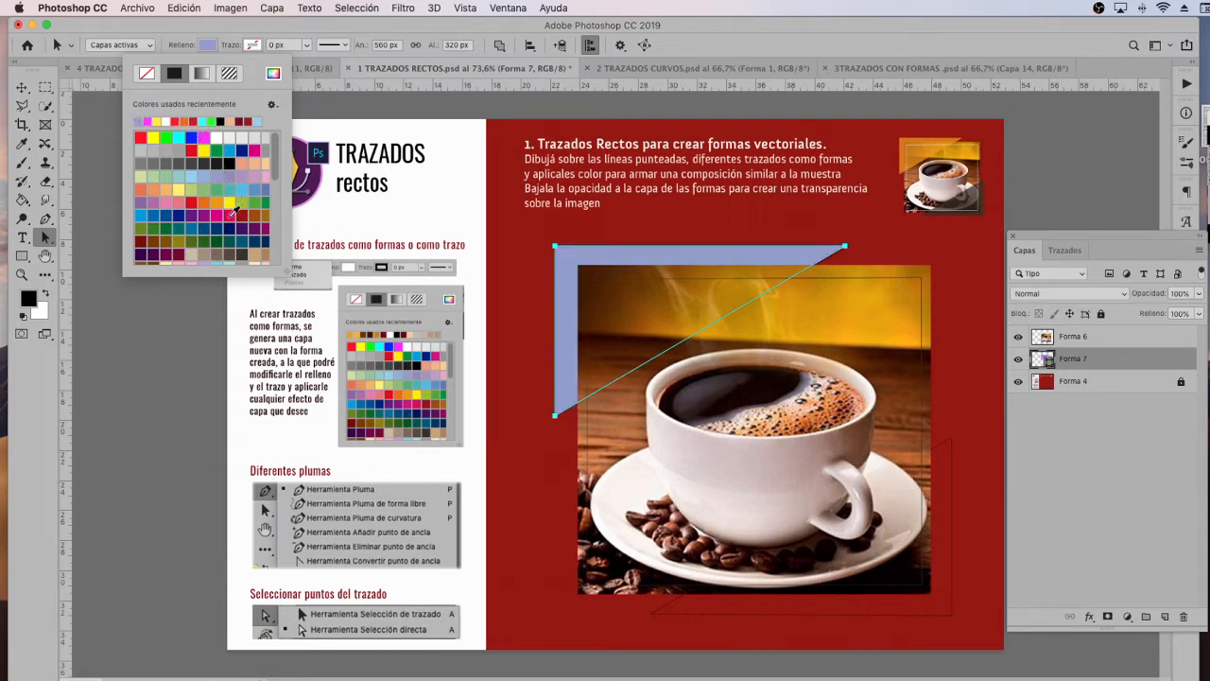
{"action": "left_click", "coordinate": [232, 214]}
{"action": "left_click", "coordinate": [186, 230]}
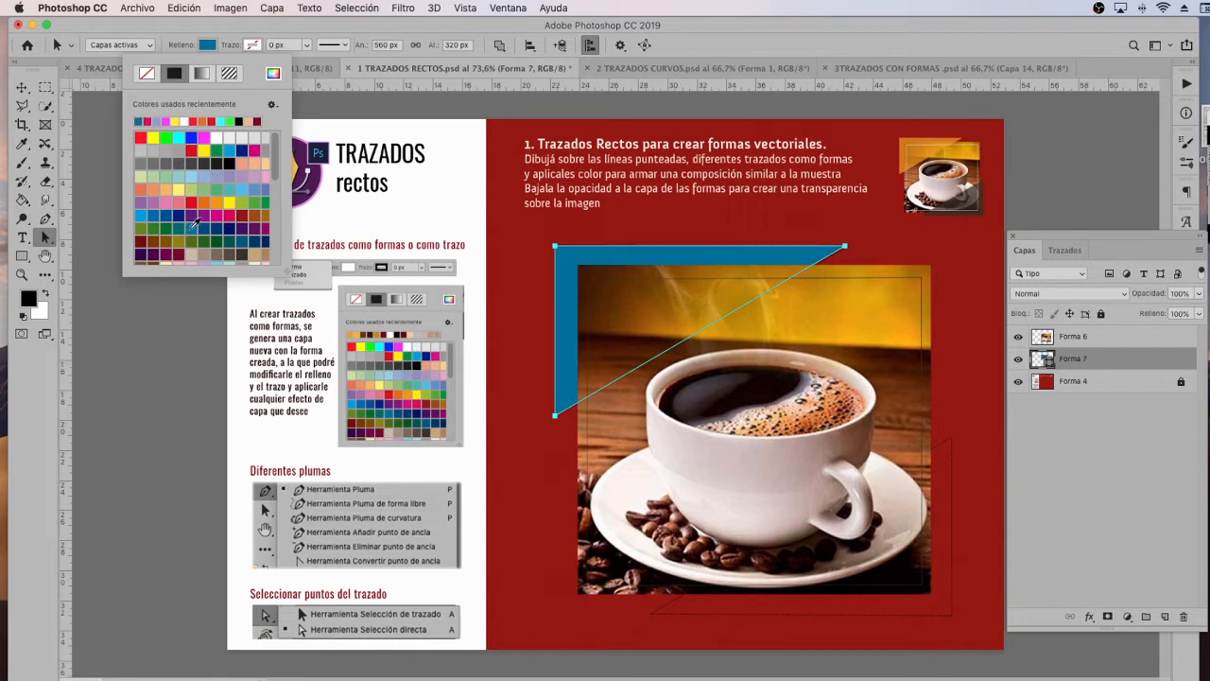
Set the triangle's fill to a custom light orange, f2ad27
{"action": "left_click", "coordinate": [273, 75]}
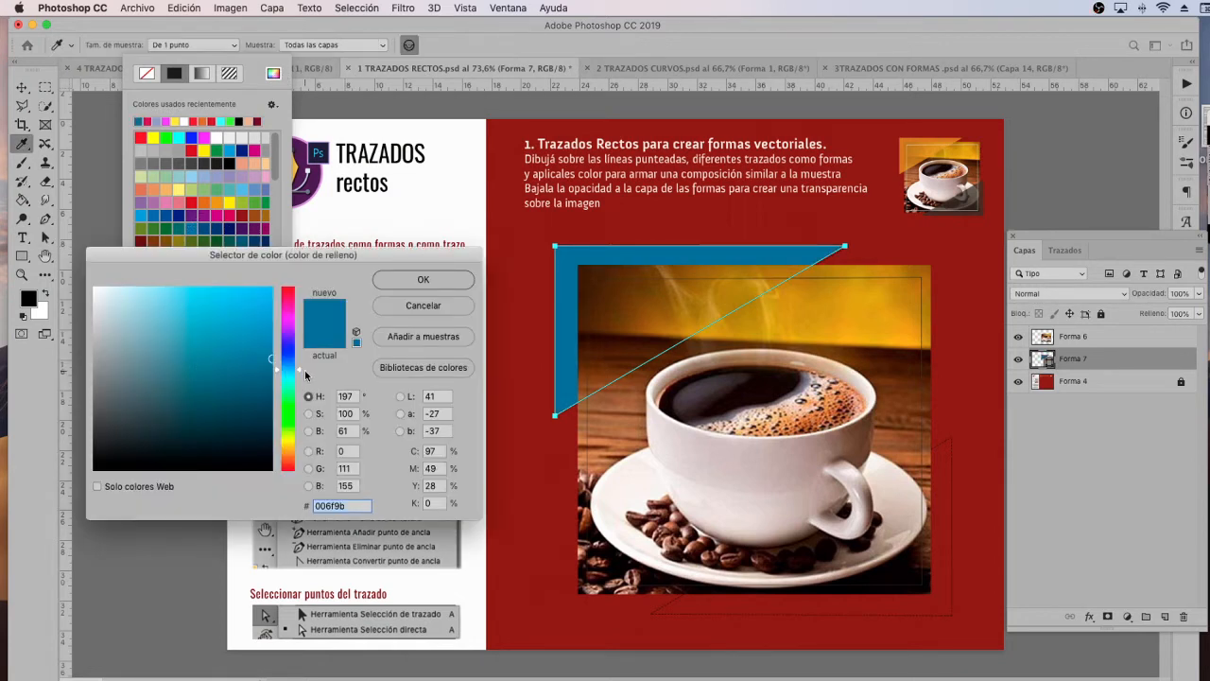
{"action": "left_click", "coordinate": [288, 319]}
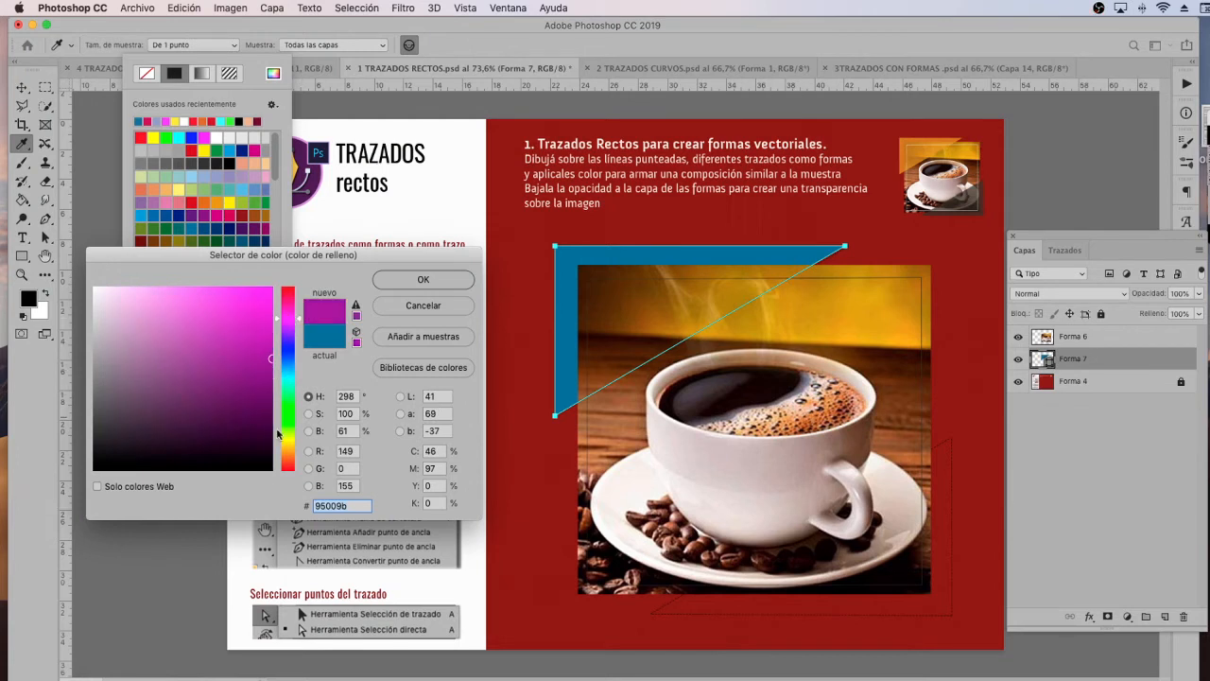
{"action": "left_click_drag", "start_coordinate": [284, 459], "coordinate": [283, 437]}
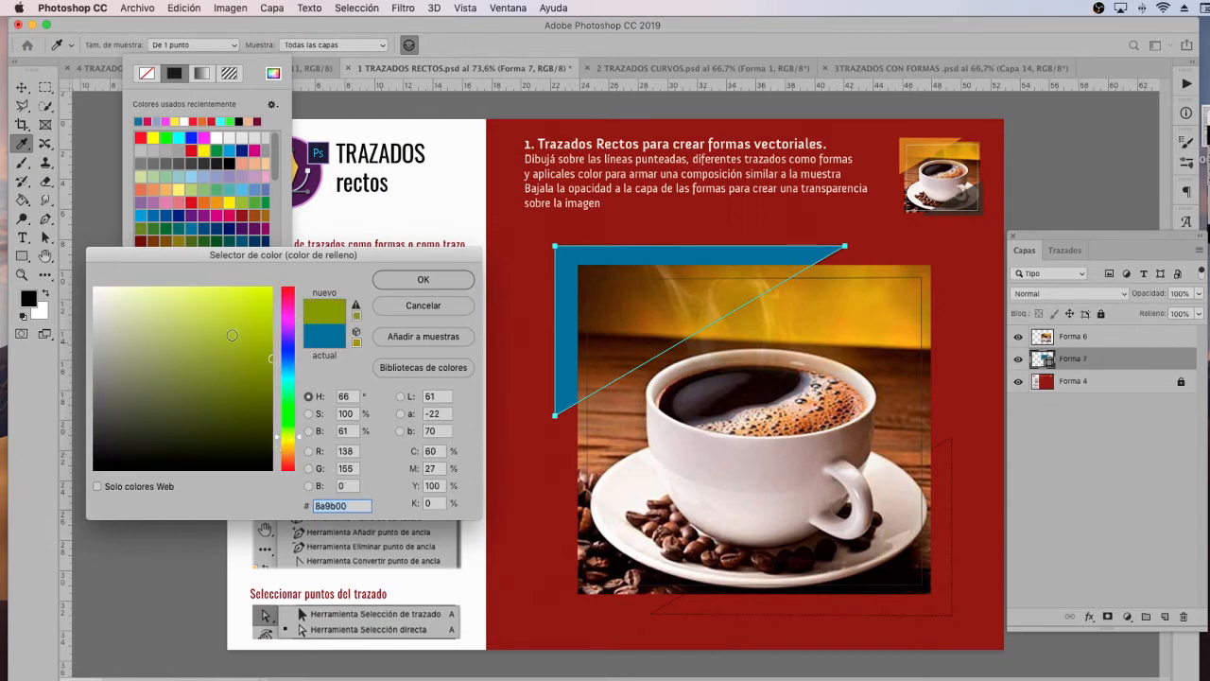
{"action": "left_click", "coordinate": [288, 450]}
{"action": "left_click", "coordinate": [243, 296]}
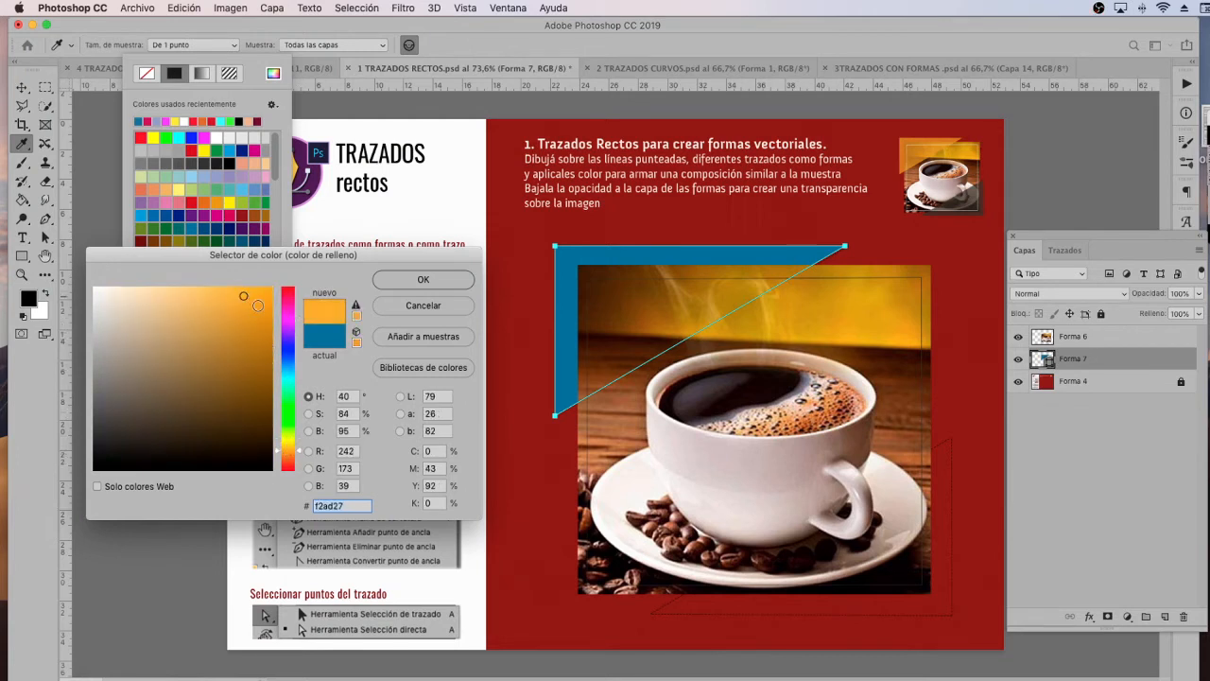
{"action": "left_click", "coordinate": [431, 282]}
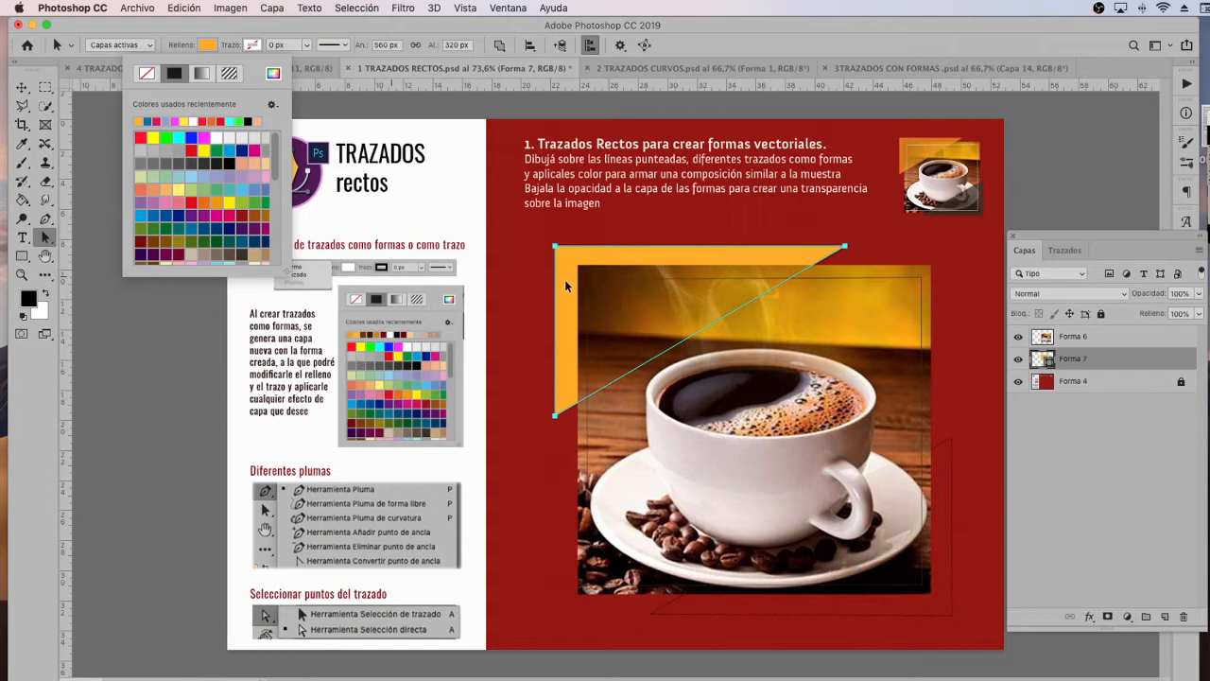
Give the triangle a solid white stroke 3 px wide and deselect it
{"action": "left_click", "coordinate": [252, 44]}
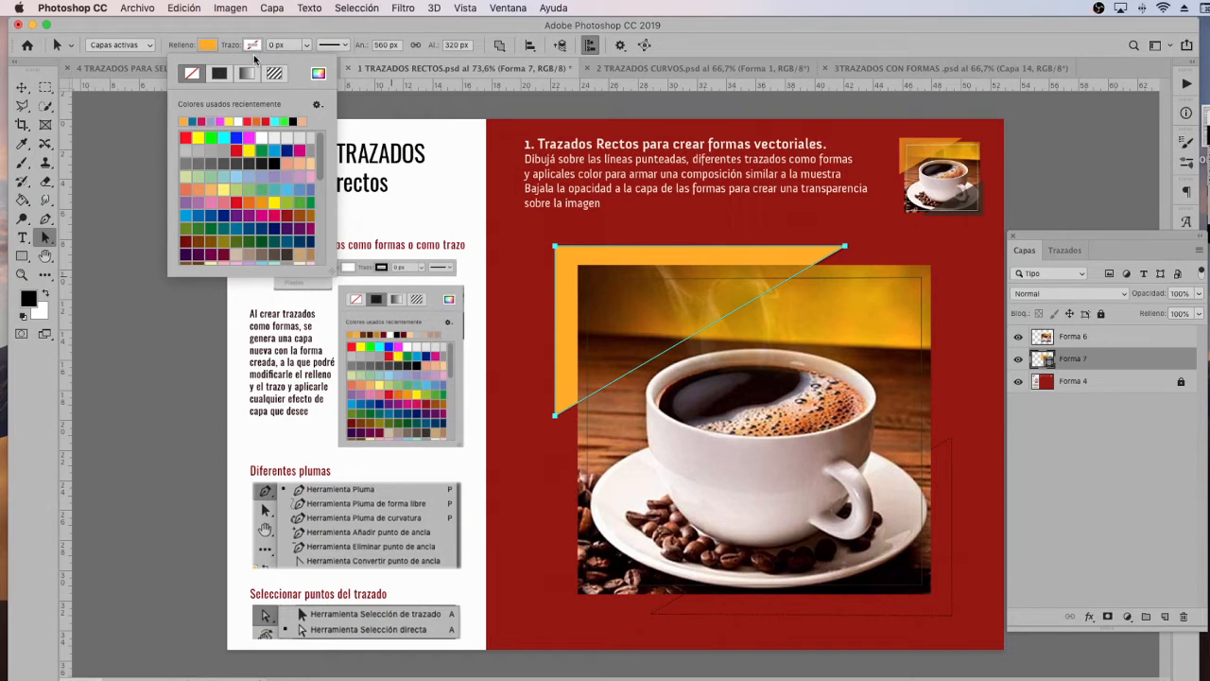
{"action": "left_click", "coordinate": [227, 74]}
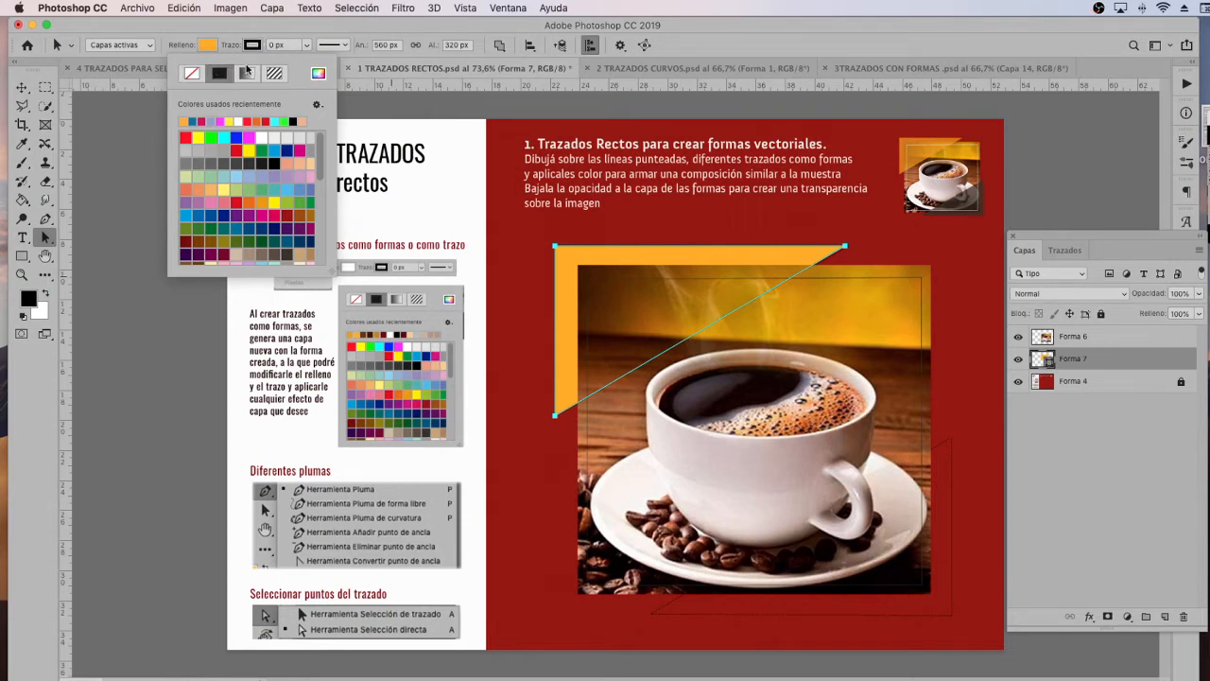
{"action": "left_click", "coordinate": [238, 121]}
{"action": "left_click", "coordinate": [270, 44]}
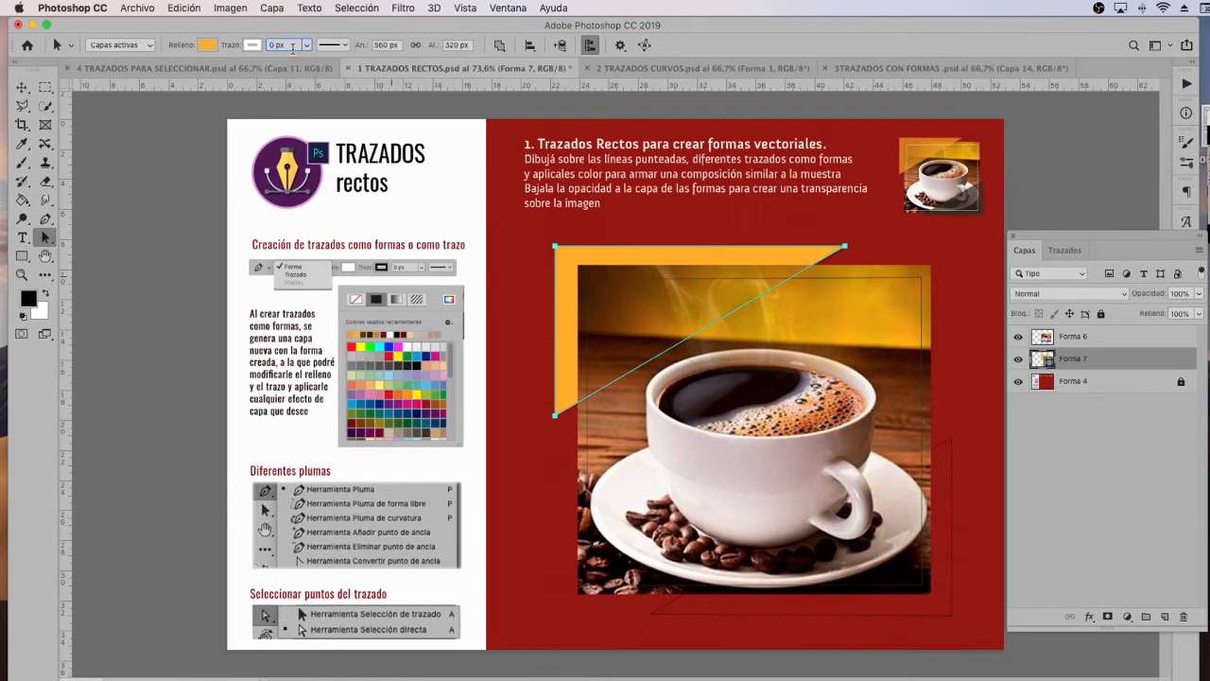
{"action": "type", "text": "1"}
{"action": "key", "text": "Tab"}
{"action": "left_click", "coordinate": [270, 45]}
{"action": "type", "text": "3"}
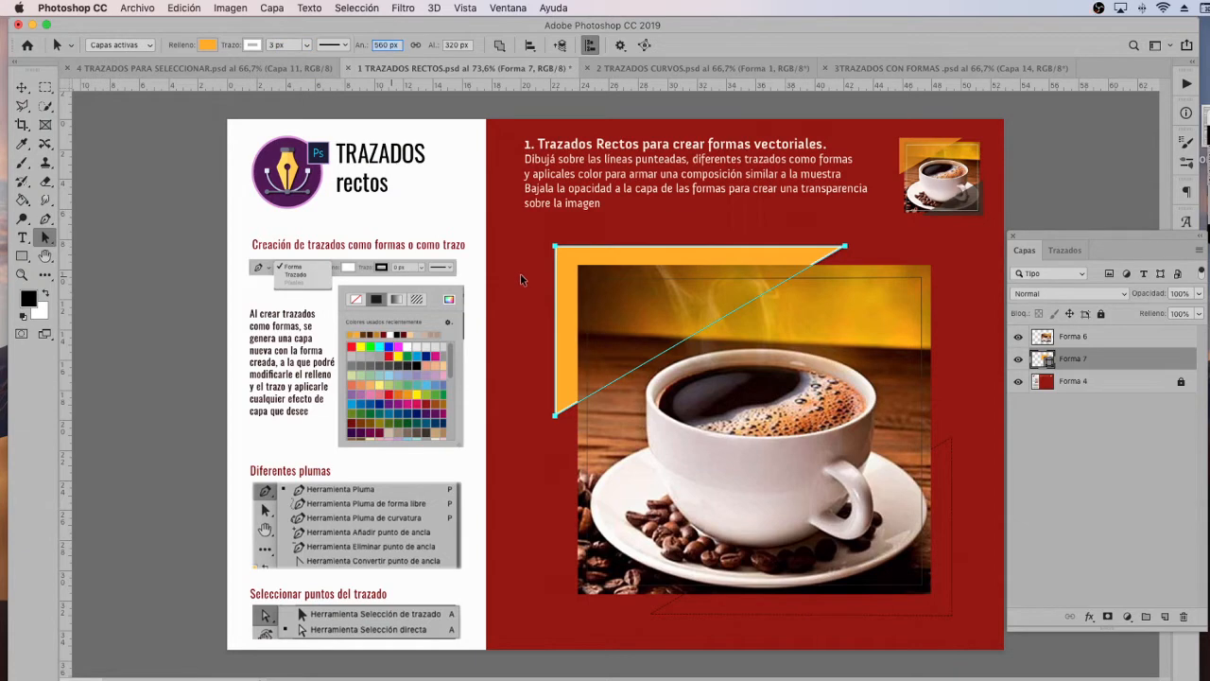
{"action": "left_click", "coordinate": [520, 273]}
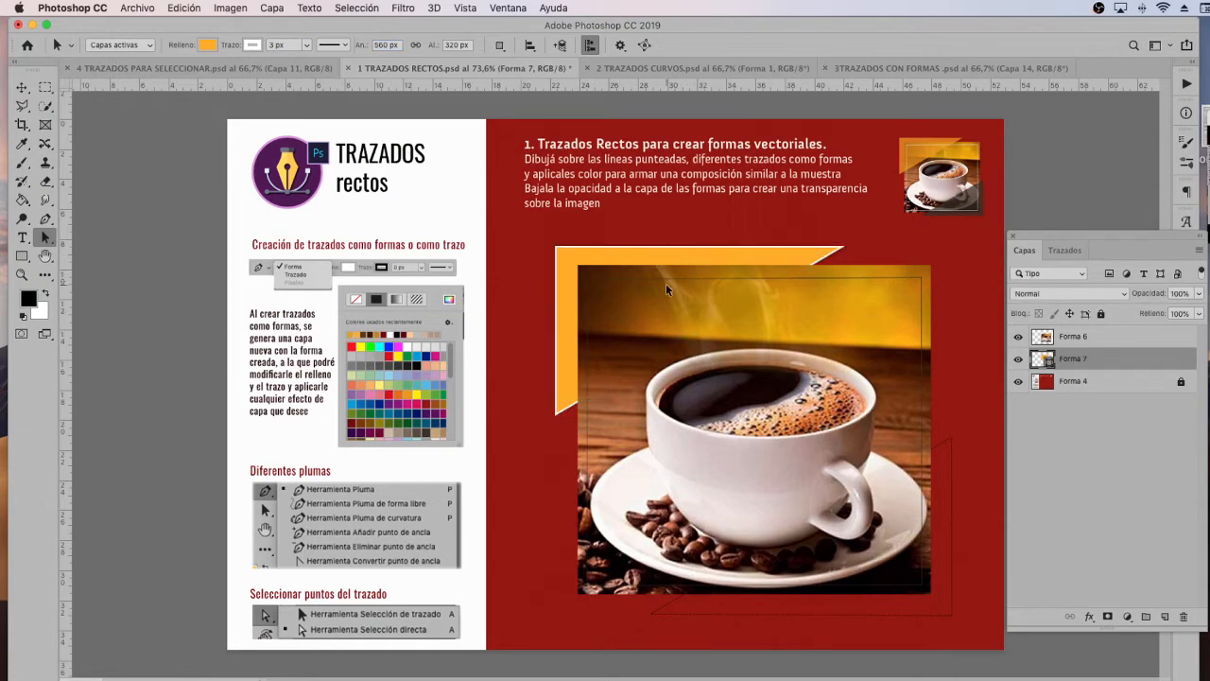
Select the orange triangle and examine its shape path in the document's list of paths
{"action": "scroll", "coordinate": [618, 268], "scroll_direction": "up", "scroll_amount": 3}
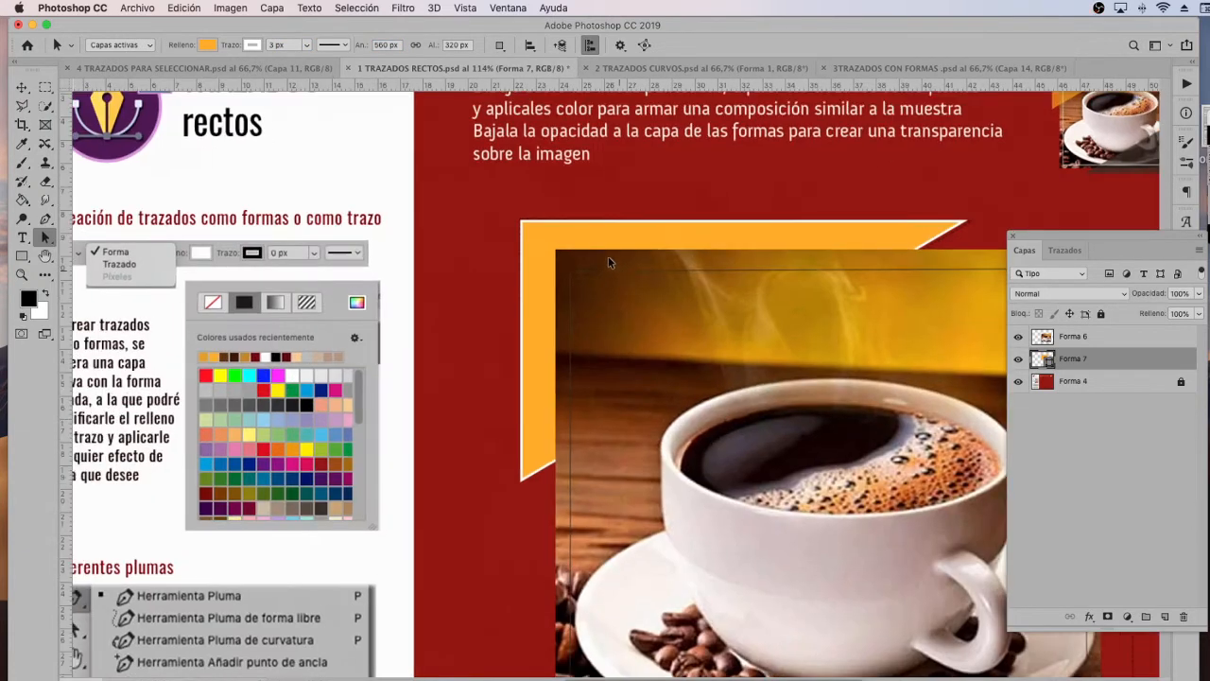
{"action": "left_click", "coordinate": [527, 239]}
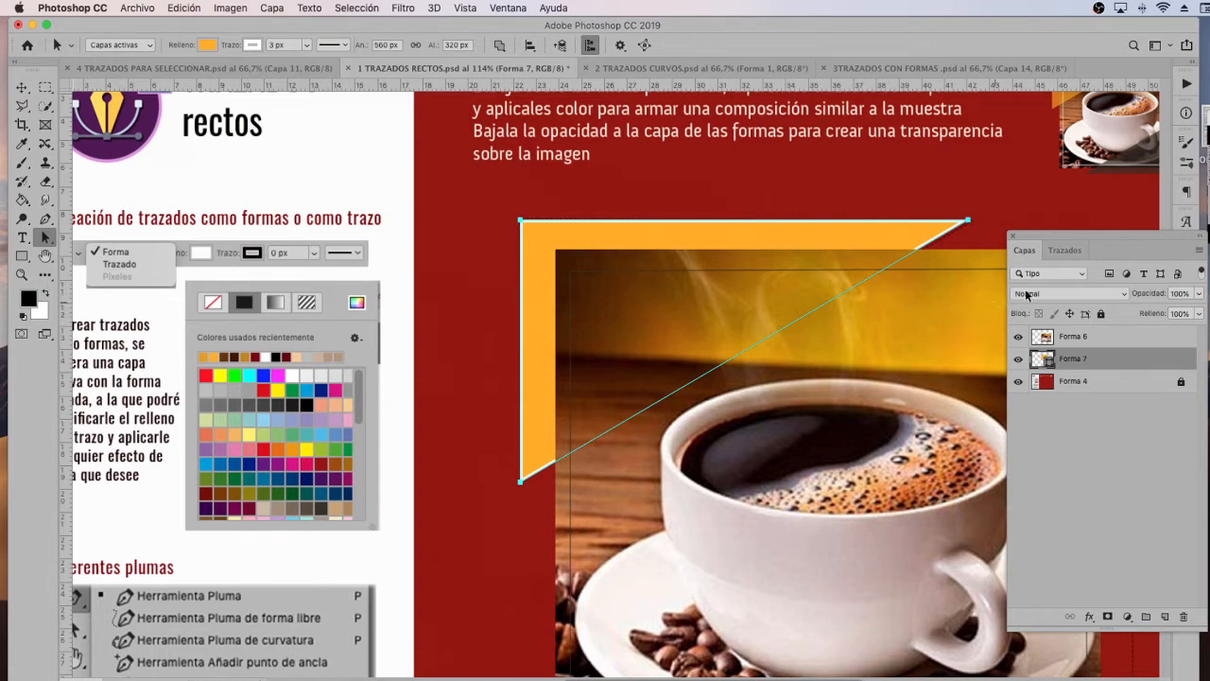
{"action": "left_click", "coordinate": [1064, 252]}
{"action": "left_click", "coordinate": [500, 9]}
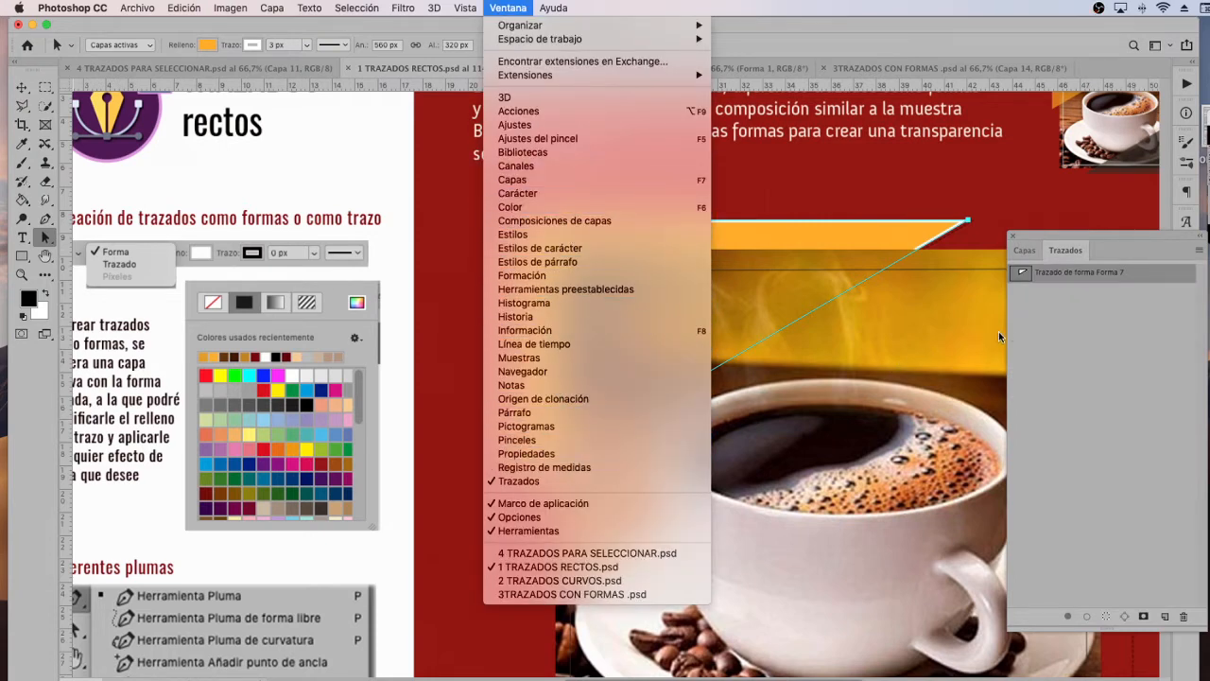
{"action": "left_click", "coordinate": [1047, 278]}
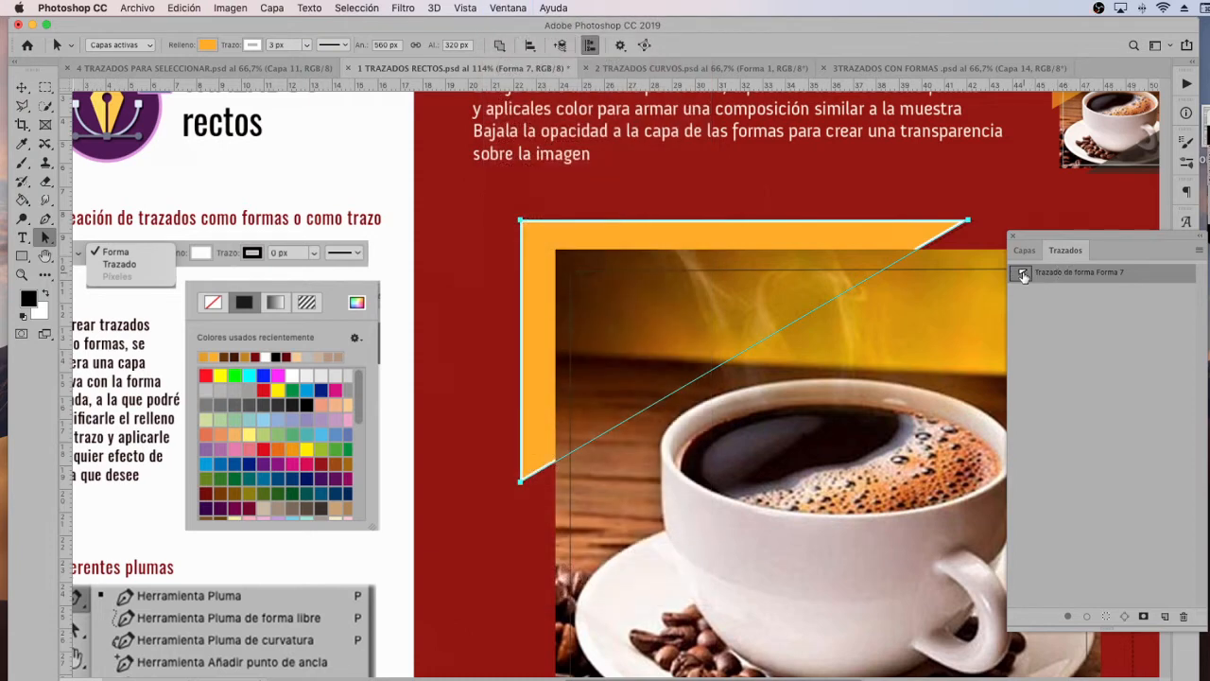
Draw a second triangle of about 582 × 332 px with the Pen tool along the lower-right dashed guide around the photo
{"action": "scroll", "coordinate": [378, 480], "scroll_direction": "down", "scroll_amount": 3}
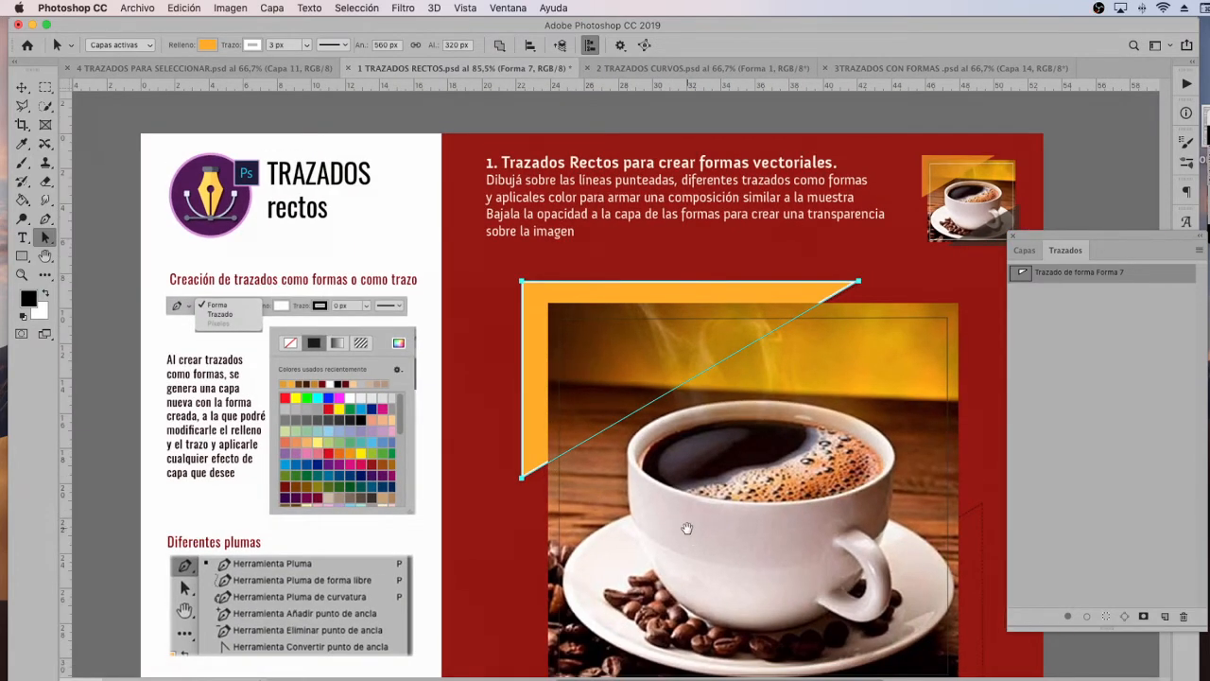
{"action": "scroll", "coordinate": [688, 530], "scroll_direction": "down", "scroll_amount": 1}
{"action": "left_click_drag", "start_coordinate": [659, 486], "coordinate": [598, 403]}
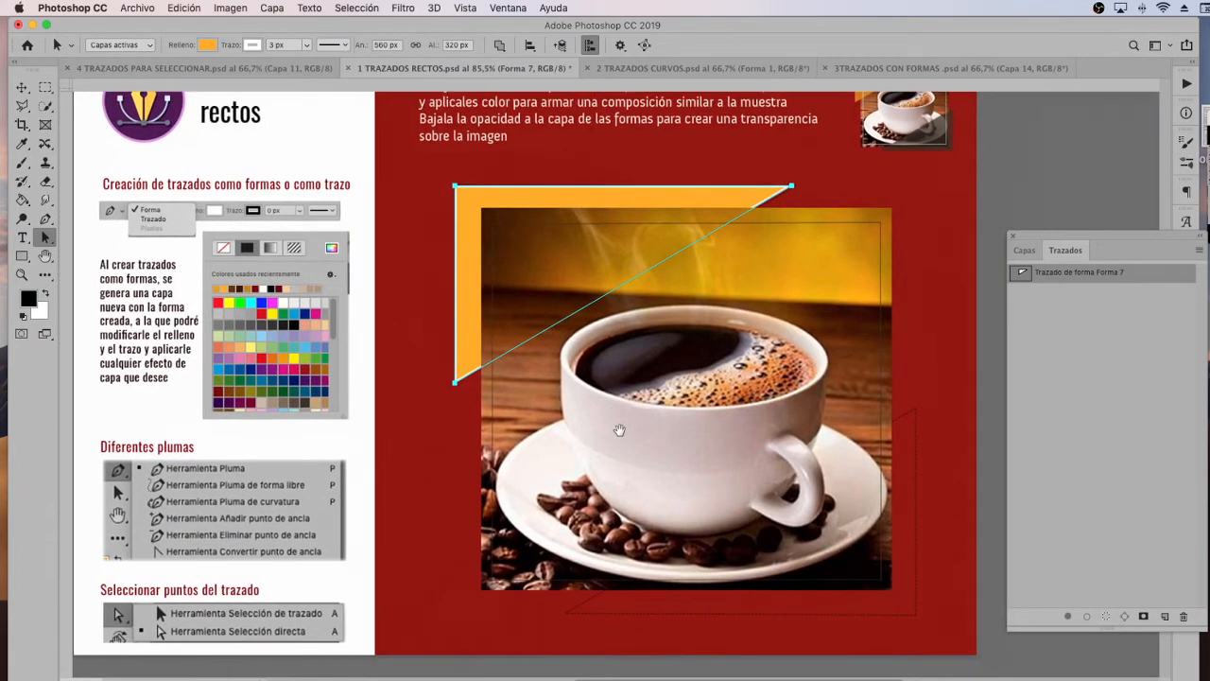
{"action": "left_click", "coordinate": [44, 219]}
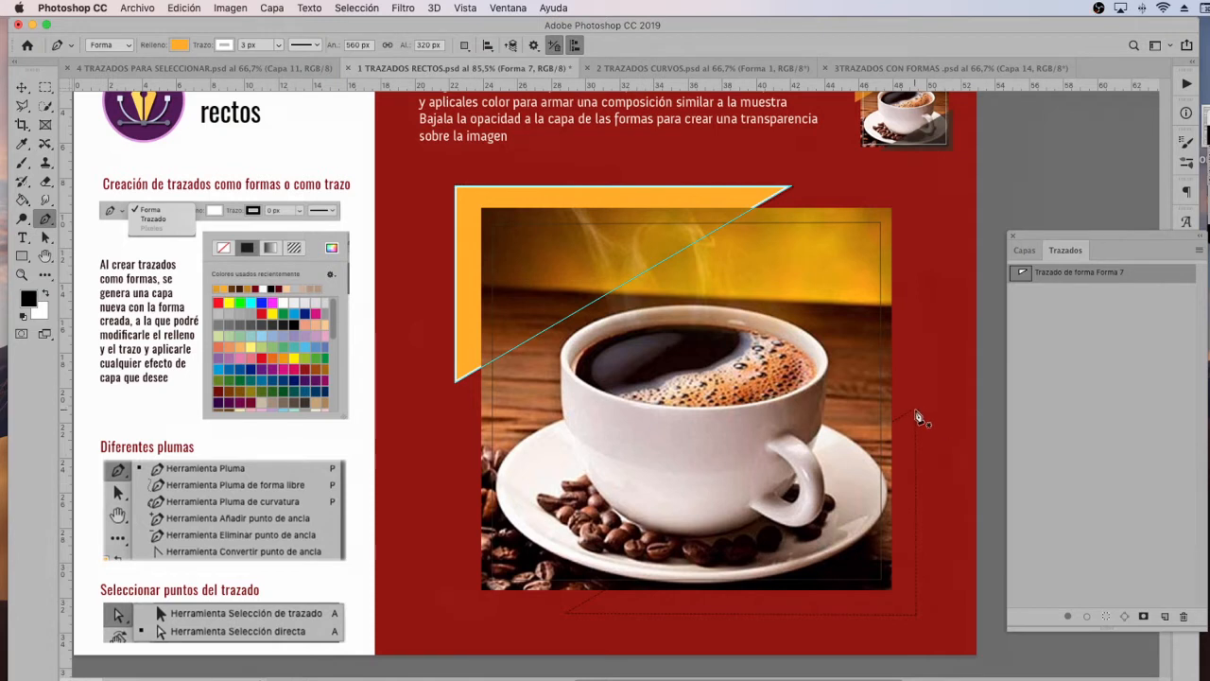
{"action": "left_click", "coordinate": [914, 411]}
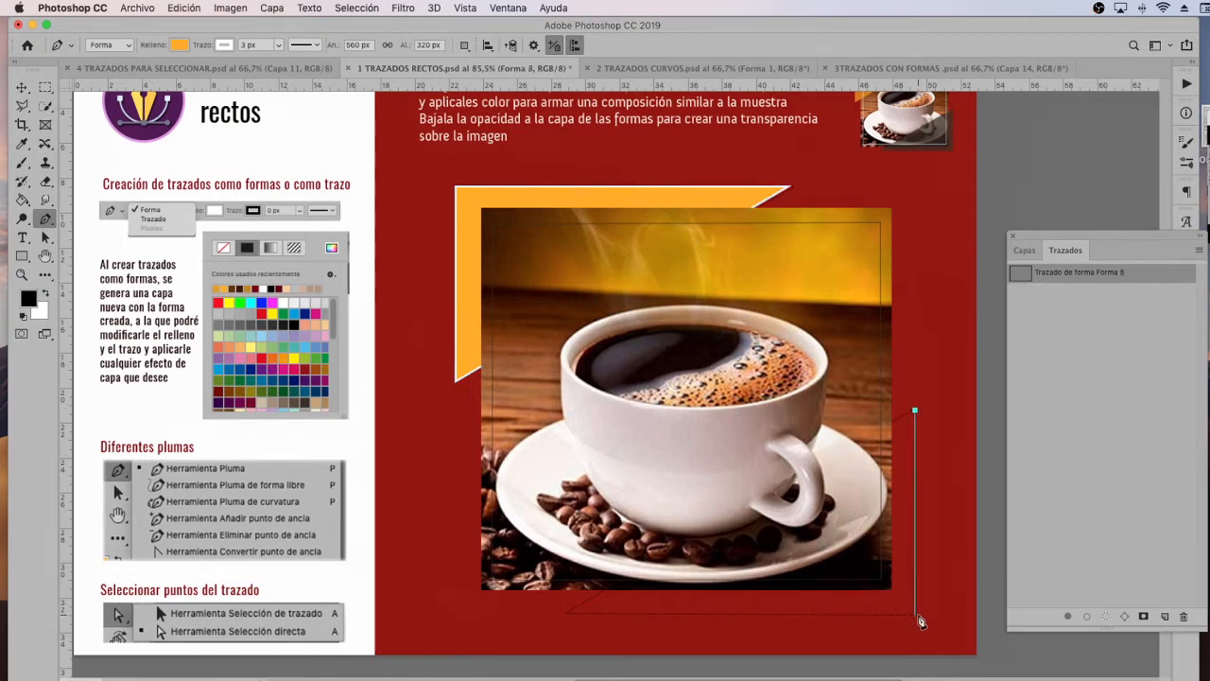
{"action": "left_click", "coordinate": [915, 614]}
{"action": "left_click", "coordinate": [564, 613]}
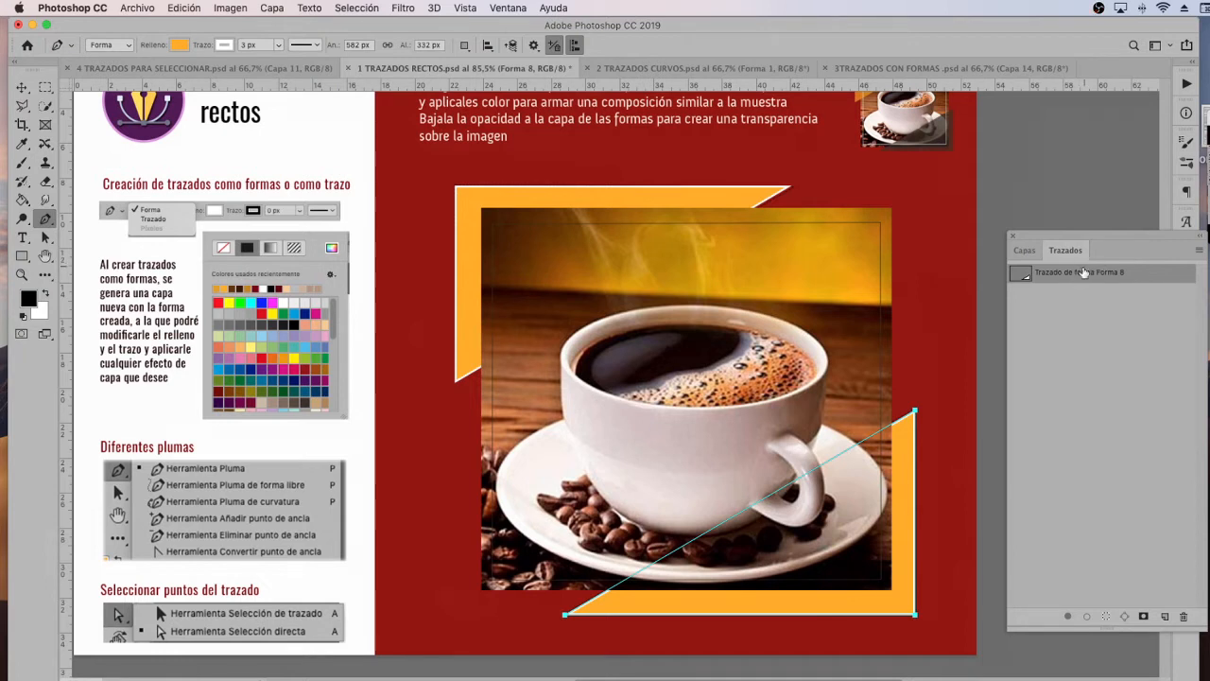
Save the lower-right triangle's shape path under the name triangulo2
{"action": "left_click_drag", "start_coordinate": [1090, 238], "coordinate": [1026, 208]}
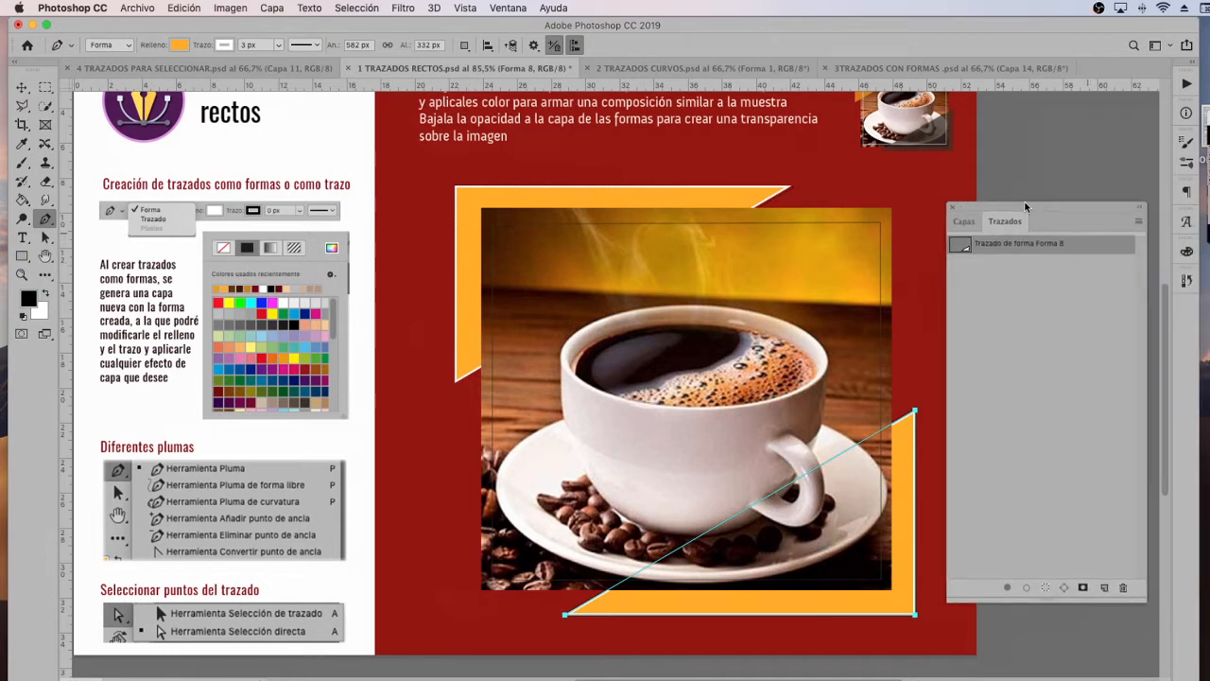
{"action": "left_click", "coordinate": [1135, 220]}
{"action": "left_click", "coordinate": [953, 374]}
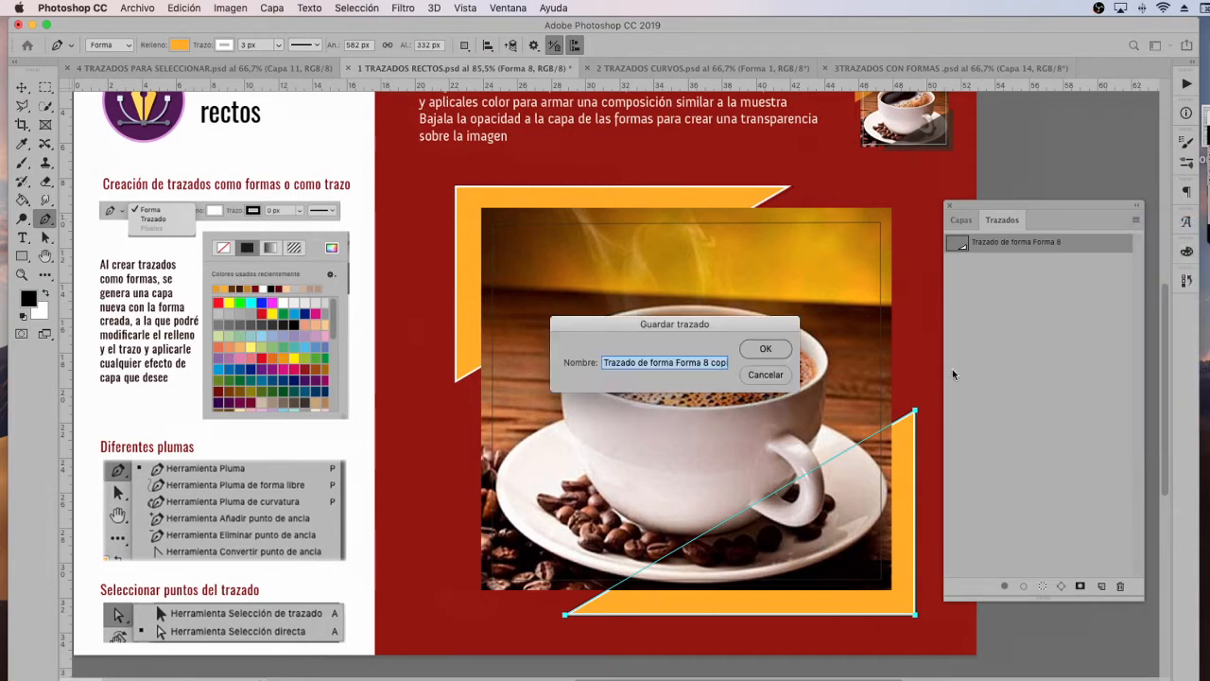
{"action": "type", "text": "triangulo"}
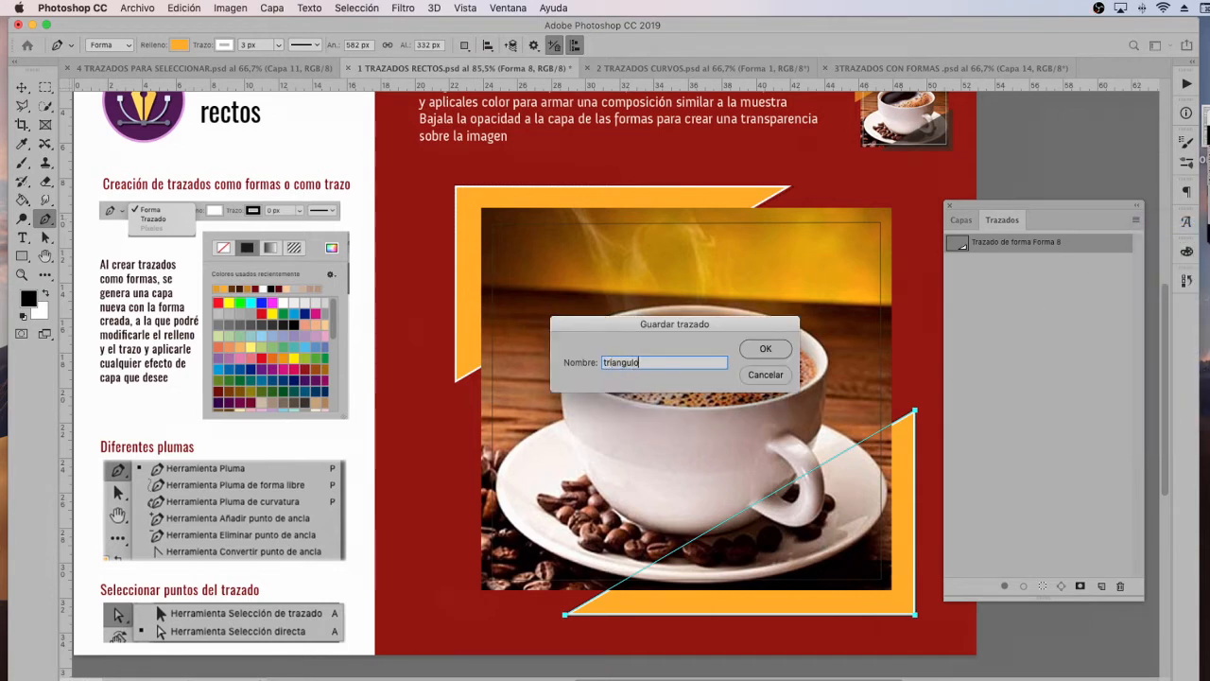
{"action": "type", "text": "2"}
{"action": "key", "text": "Return"}
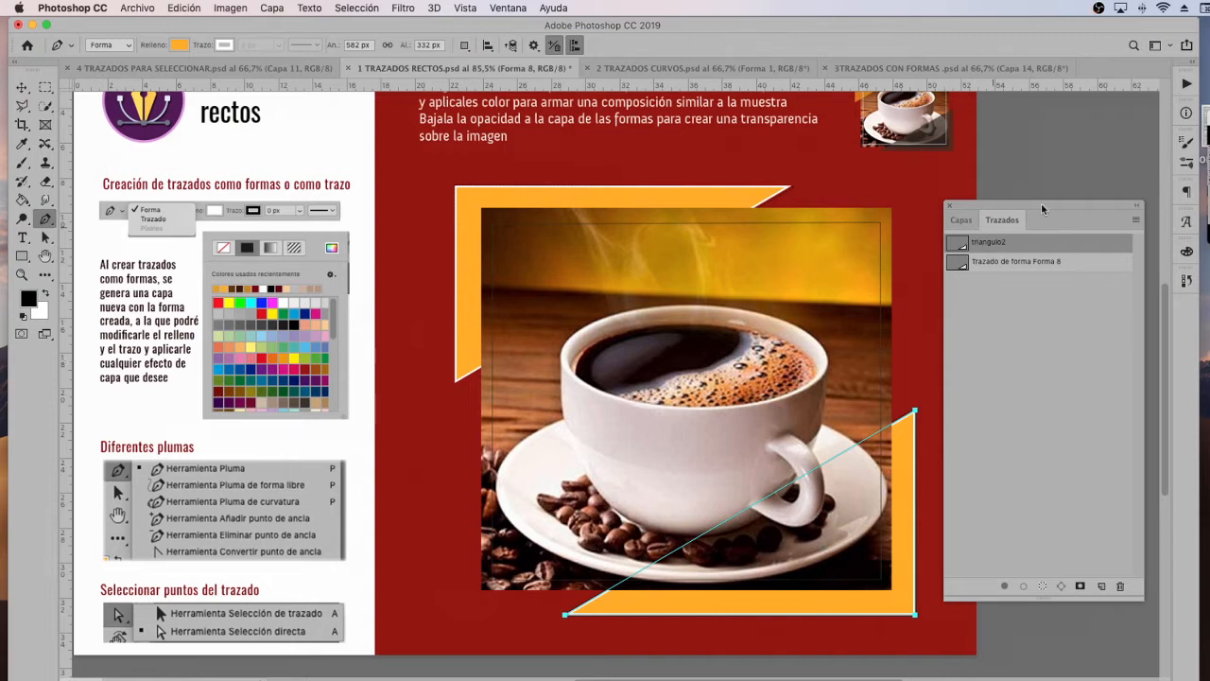
Make the lower-right triangle's own shape path the active path instead of the saved triangulo2
{"action": "left_click", "coordinate": [1136, 220]}
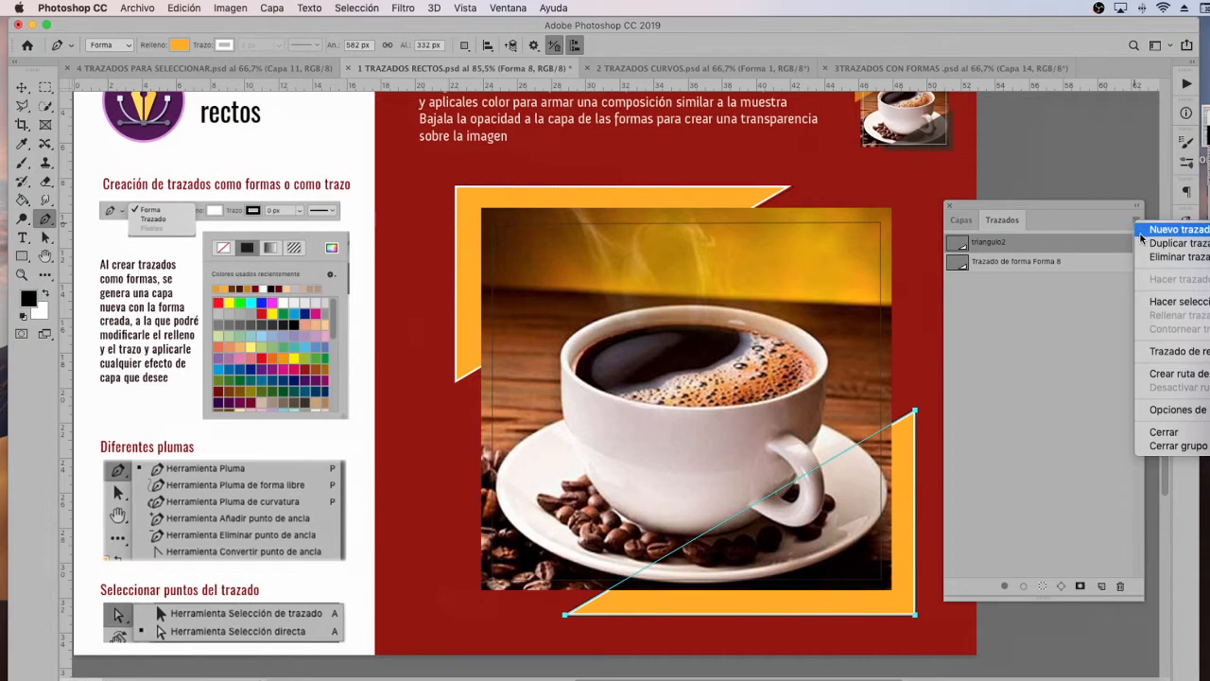
{"action": "left_click", "coordinate": [1093, 265]}
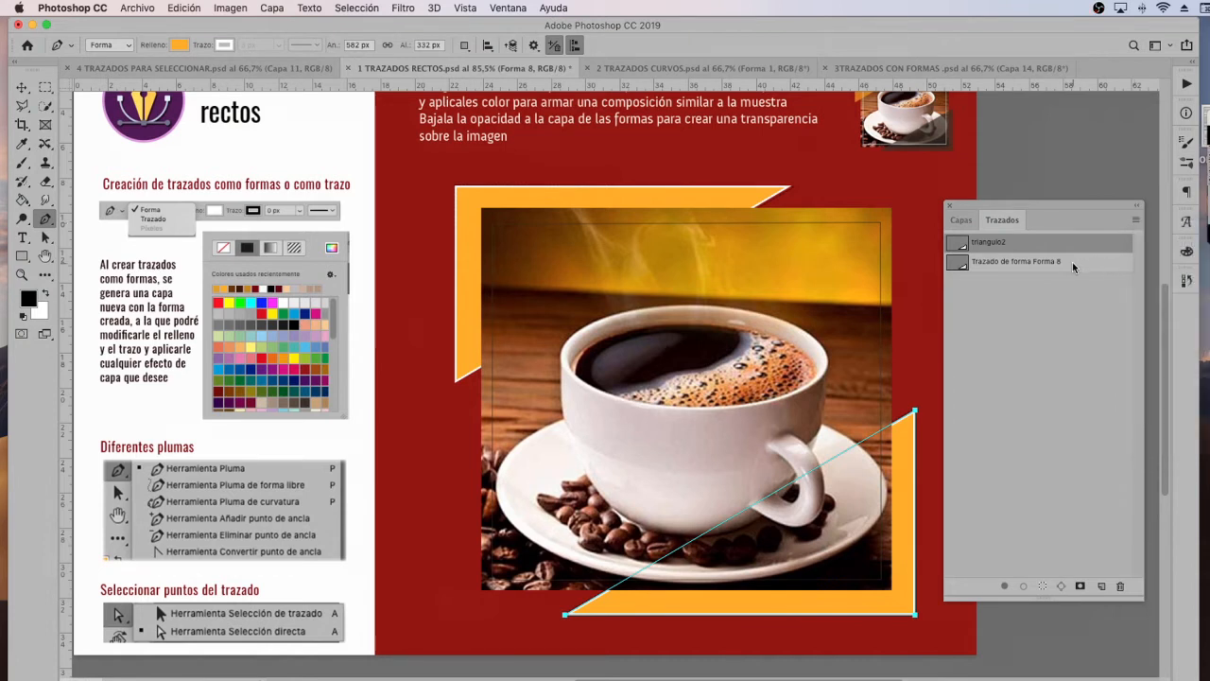
{"action": "left_click", "coordinate": [1072, 265]}
{"action": "left_click", "coordinate": [1136, 220]}
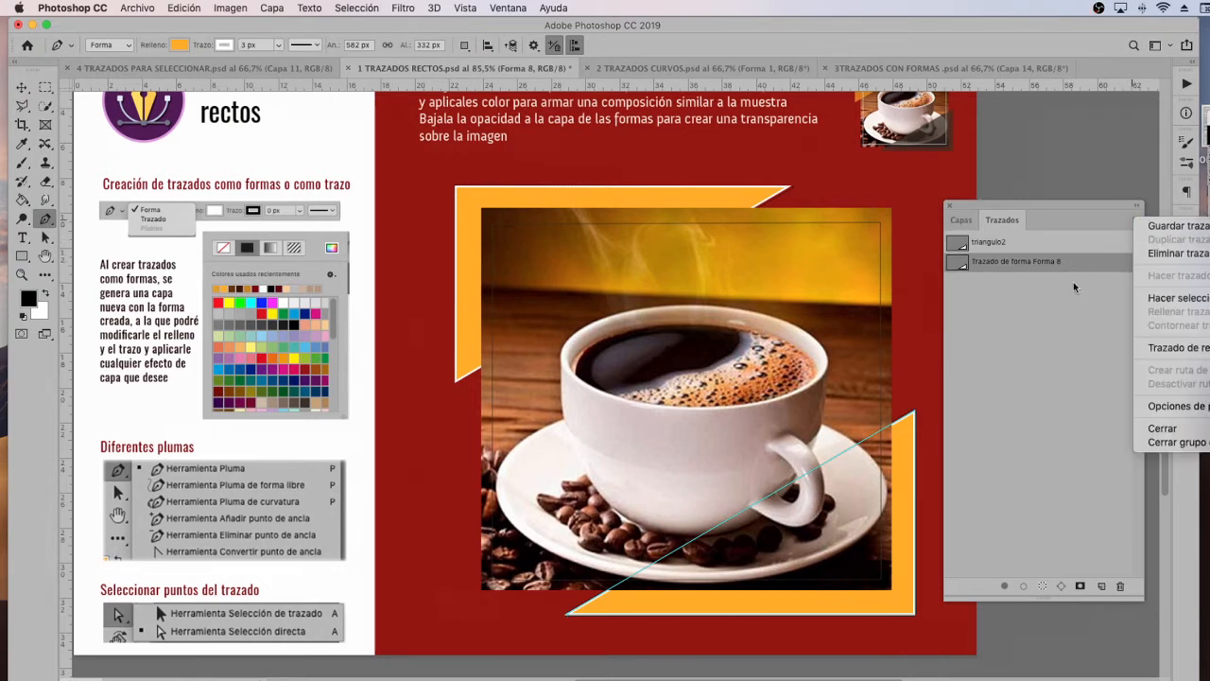
{"action": "left_click", "coordinate": [1032, 323]}
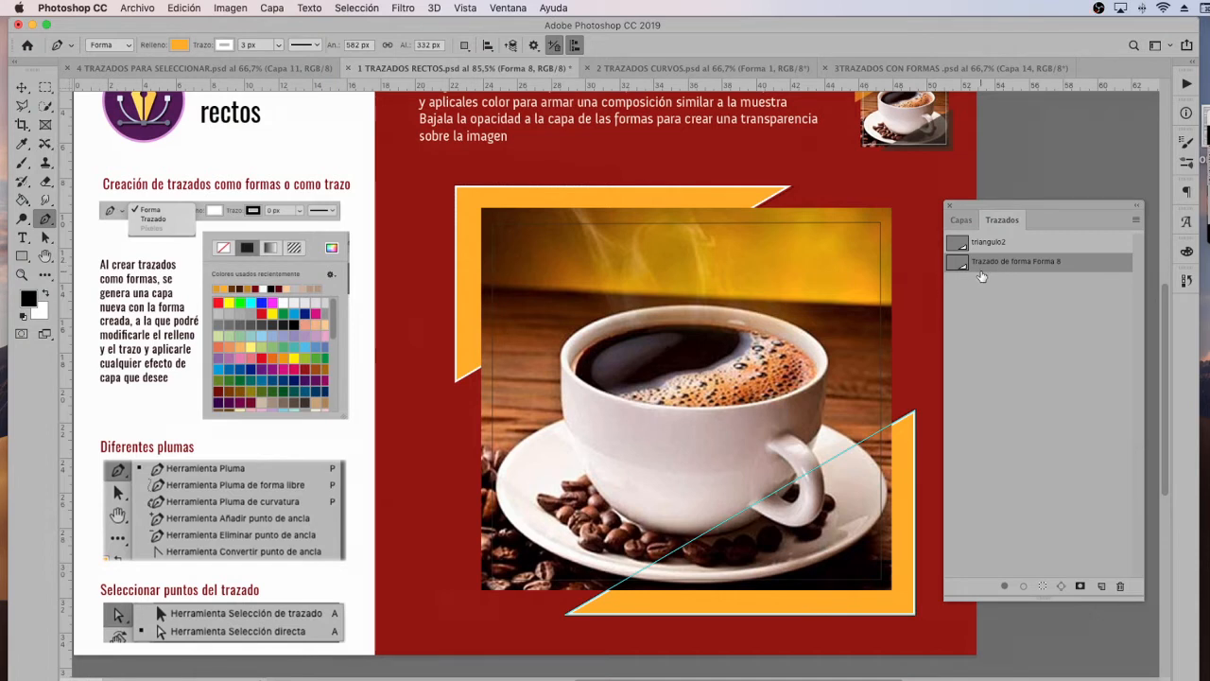
Fill the lower-right triangle with a dark grey-brown swatch and remove its stroke
{"action": "left_click", "coordinate": [964, 224]}
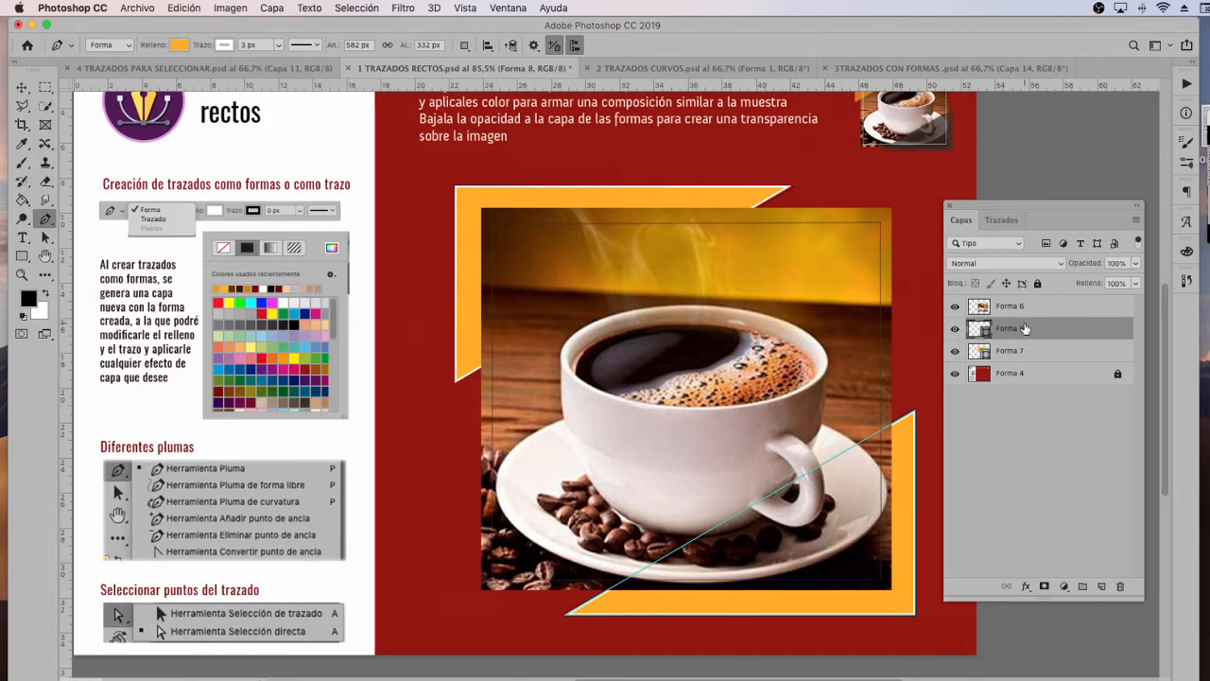
{"action": "left_click", "coordinate": [179, 46]}
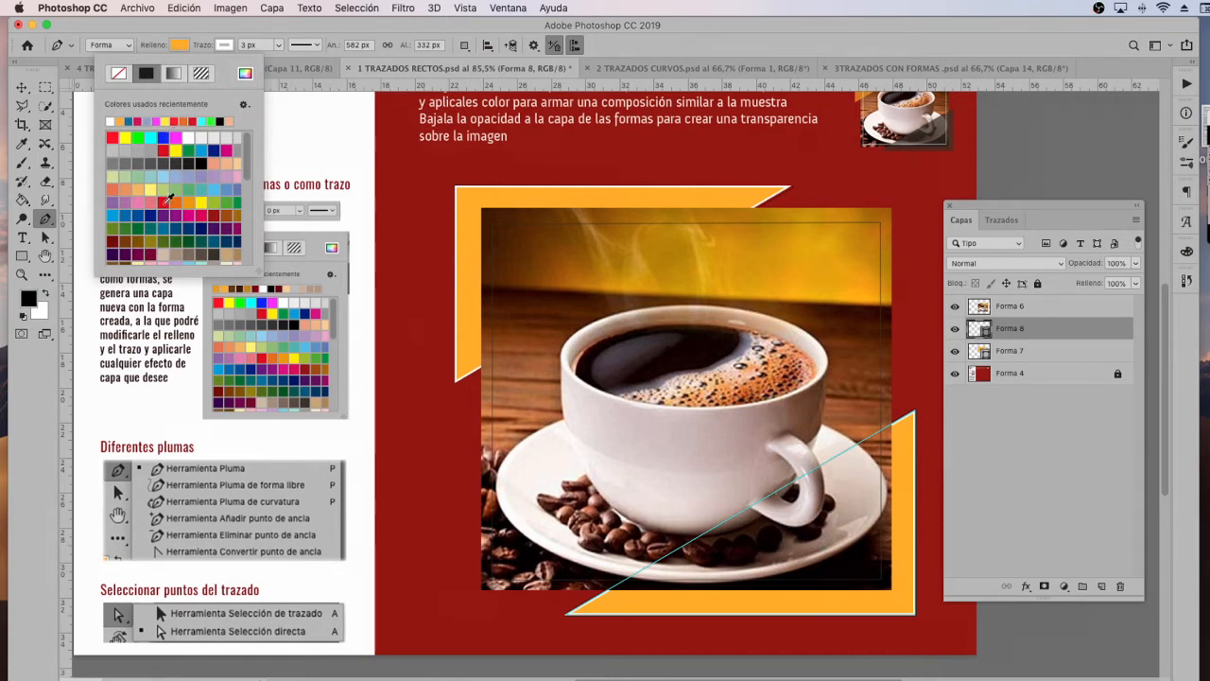
{"action": "left_click", "coordinate": [213, 254]}
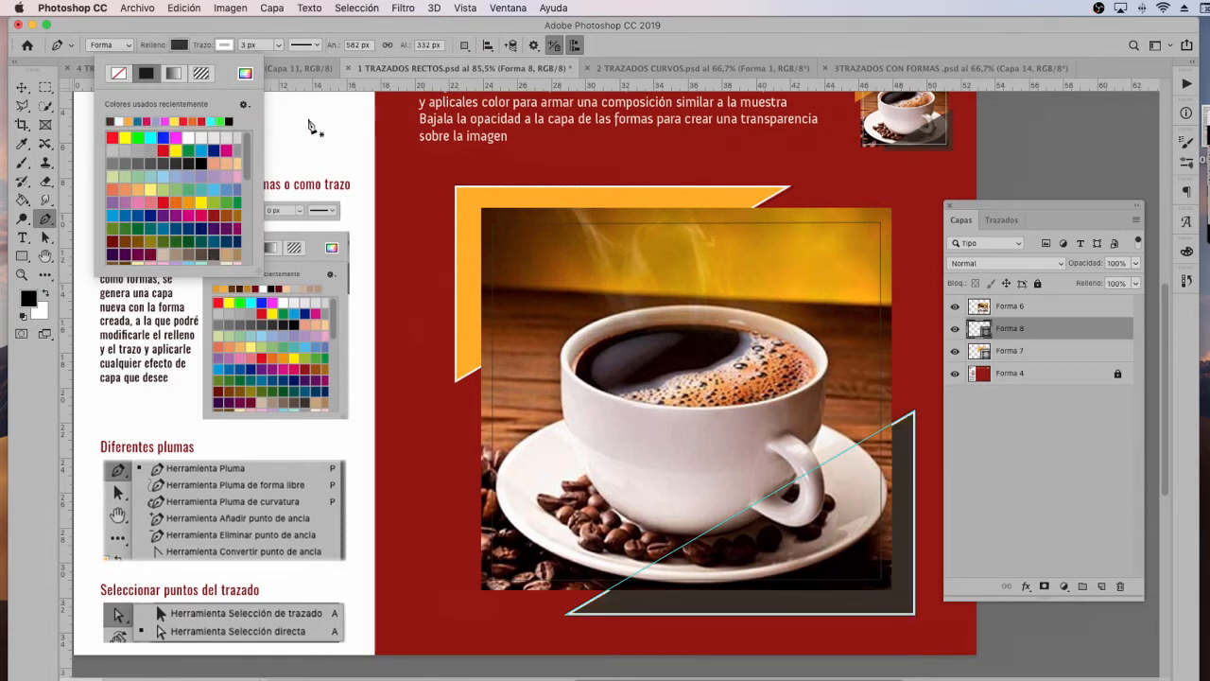
{"action": "left_click", "coordinate": [226, 45]}
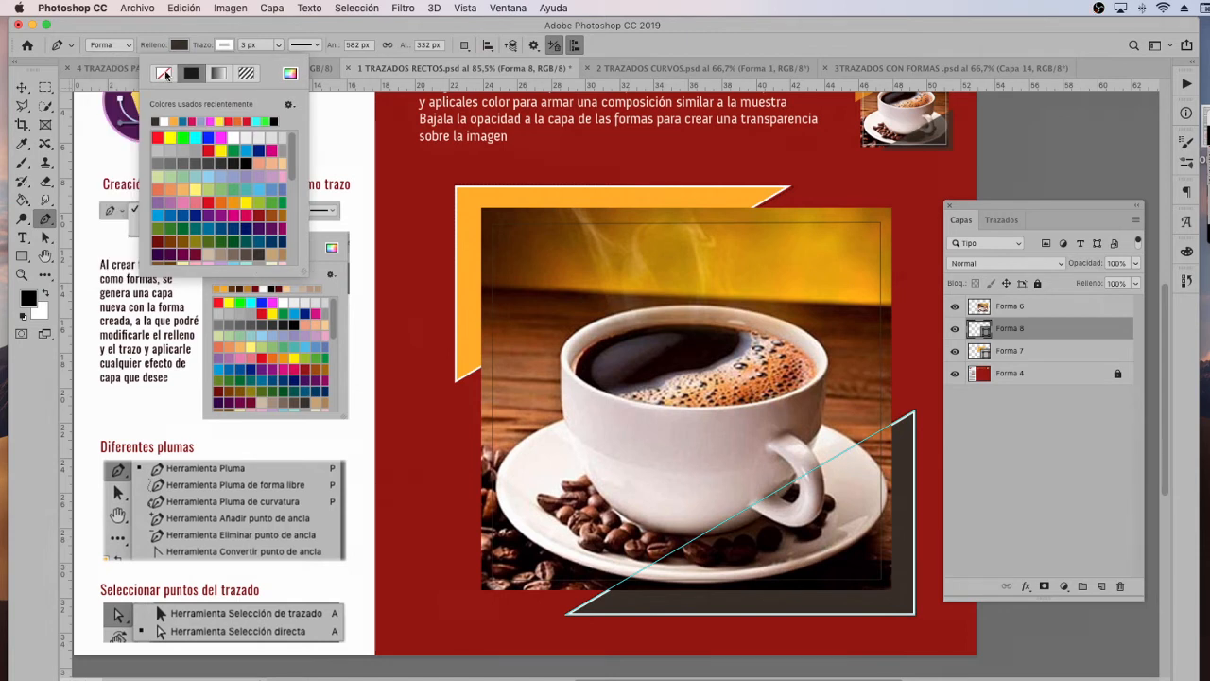
{"action": "left_click", "coordinate": [165, 74]}
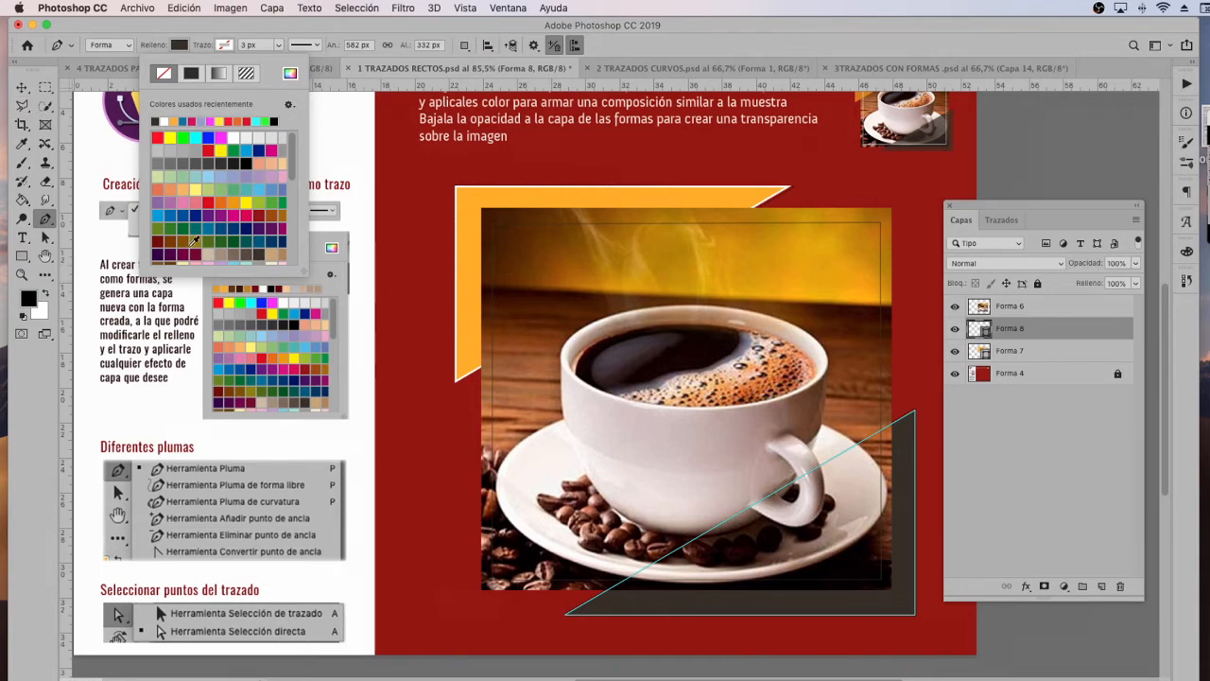
Draw a closed rectangle of about 649 × 576 px with the Pen tool along the guide inside the photo
{"action": "left_click", "coordinate": [21, 86]}
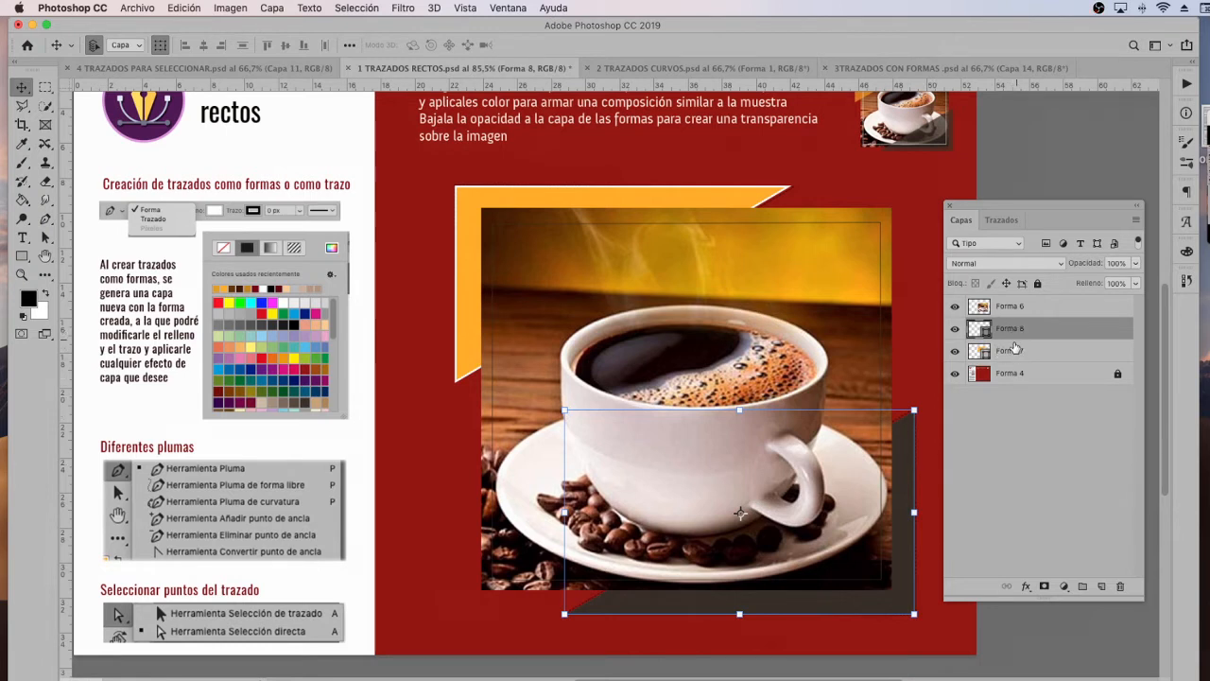
{"action": "left_click", "coordinate": [45, 219]}
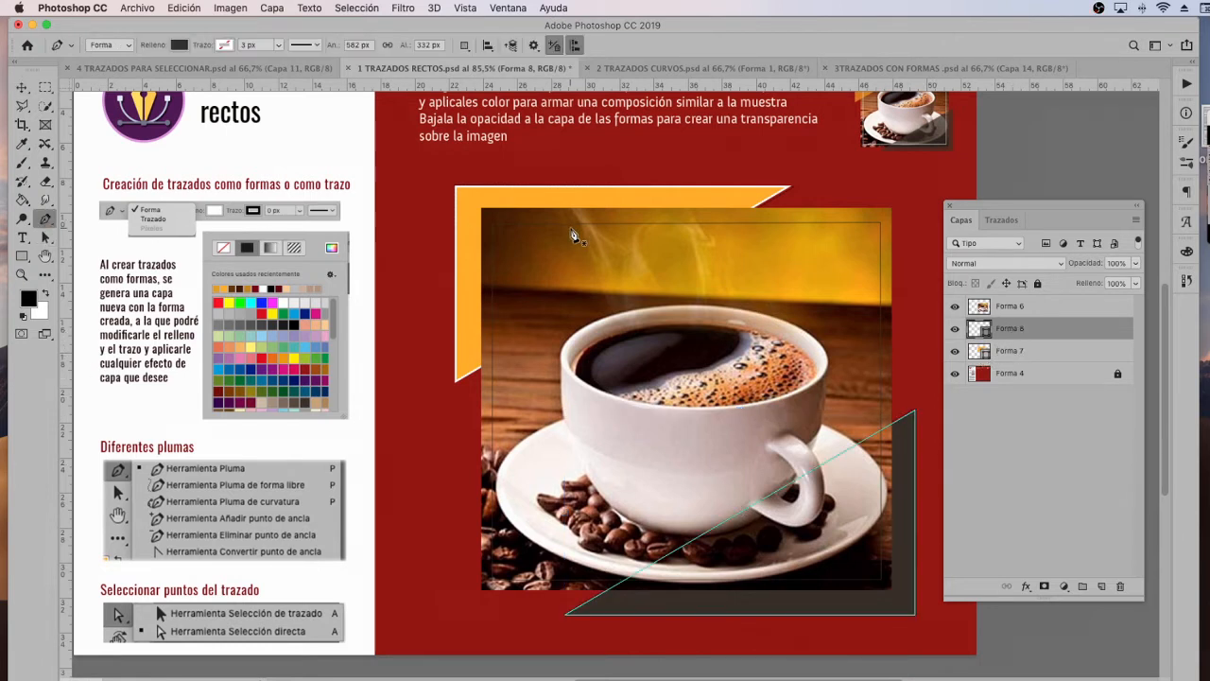
{"action": "left_click", "coordinate": [497, 225]}
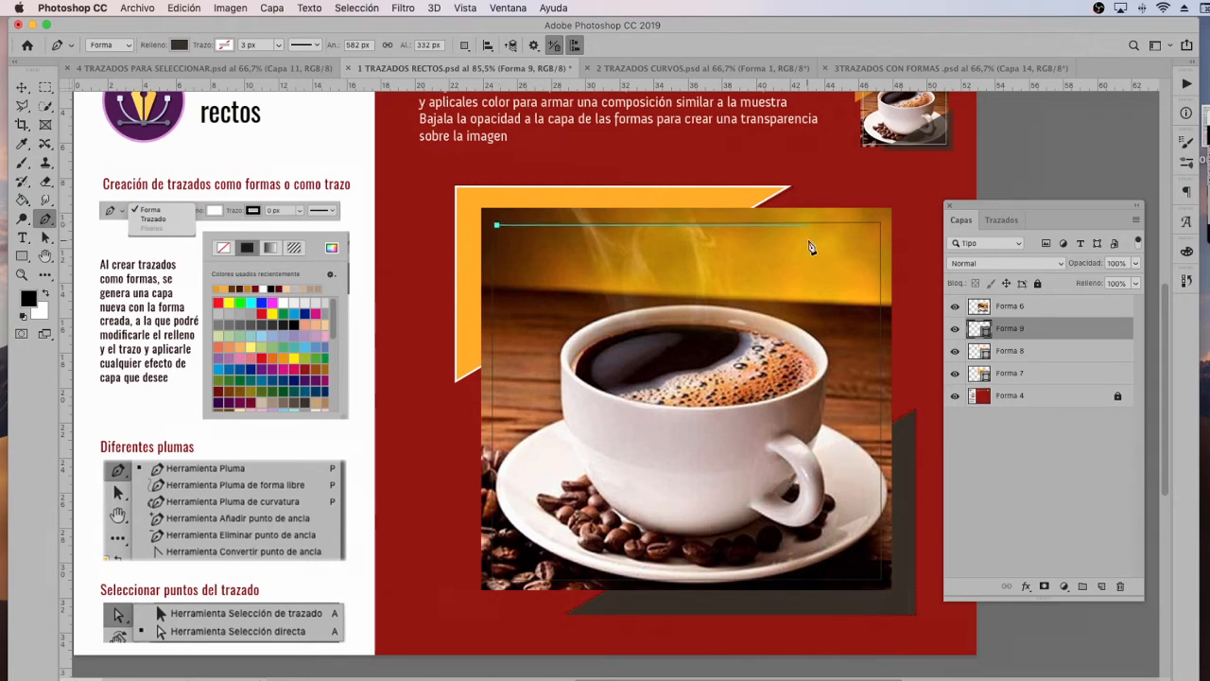
{"action": "left_click", "coordinate": [881, 225]}
{"action": "left_click", "coordinate": [881, 576]}
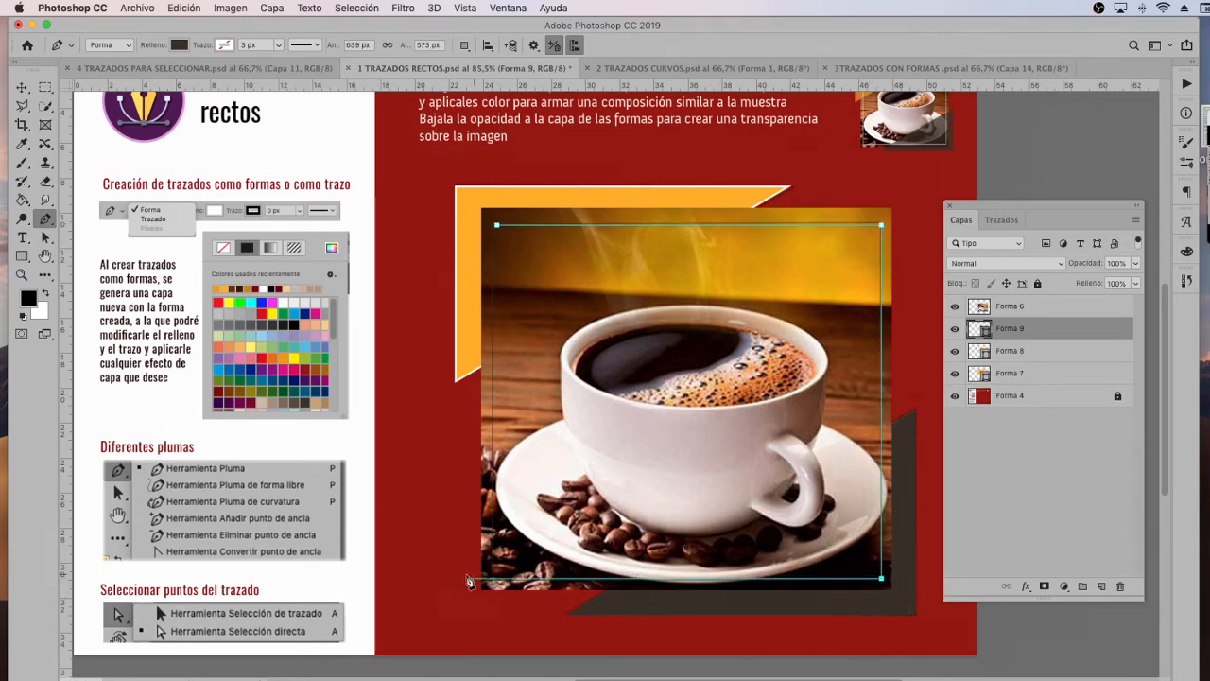
{"action": "left_click", "coordinate": [491, 577]}
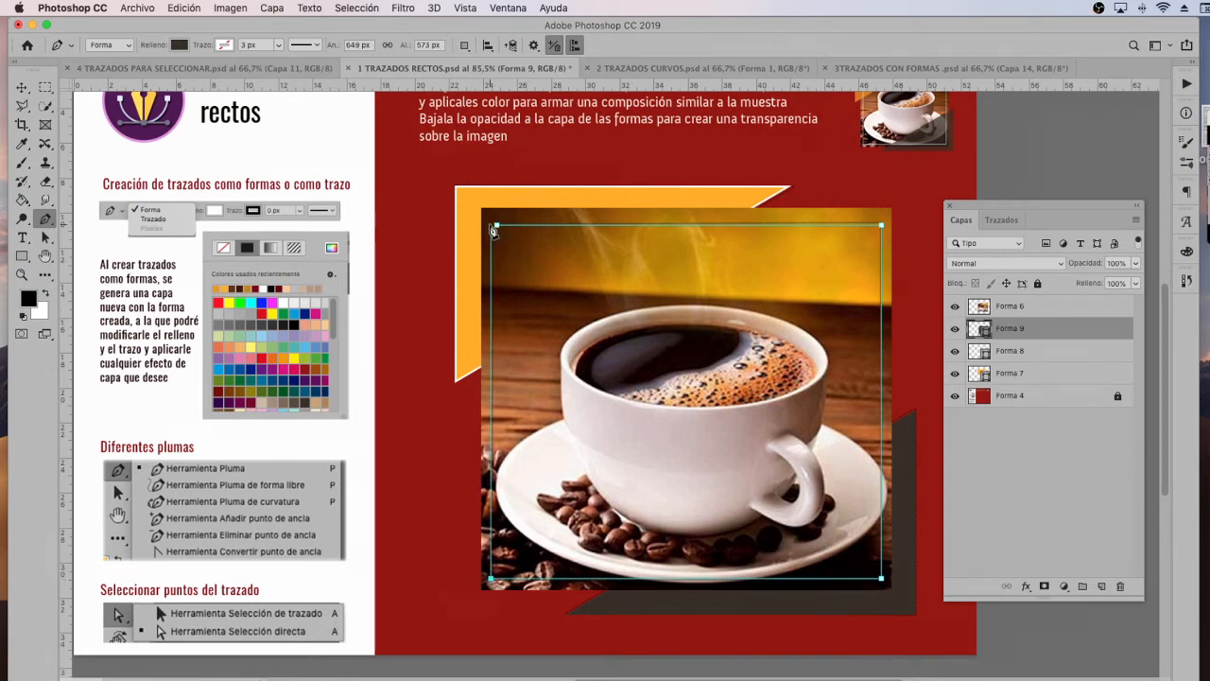
{"action": "left_click", "coordinate": [493, 227]}
Remove the surplus anchor point beside the rectangle's upper-left corner with the Delete Anchor Point tool
{"action": "scroll", "coordinate": [509, 221], "scroll_direction": "up", "scroll_amount": 1}
{"action": "scroll", "coordinate": [508, 220], "scroll_direction": "up", "scroll_amount": 5}
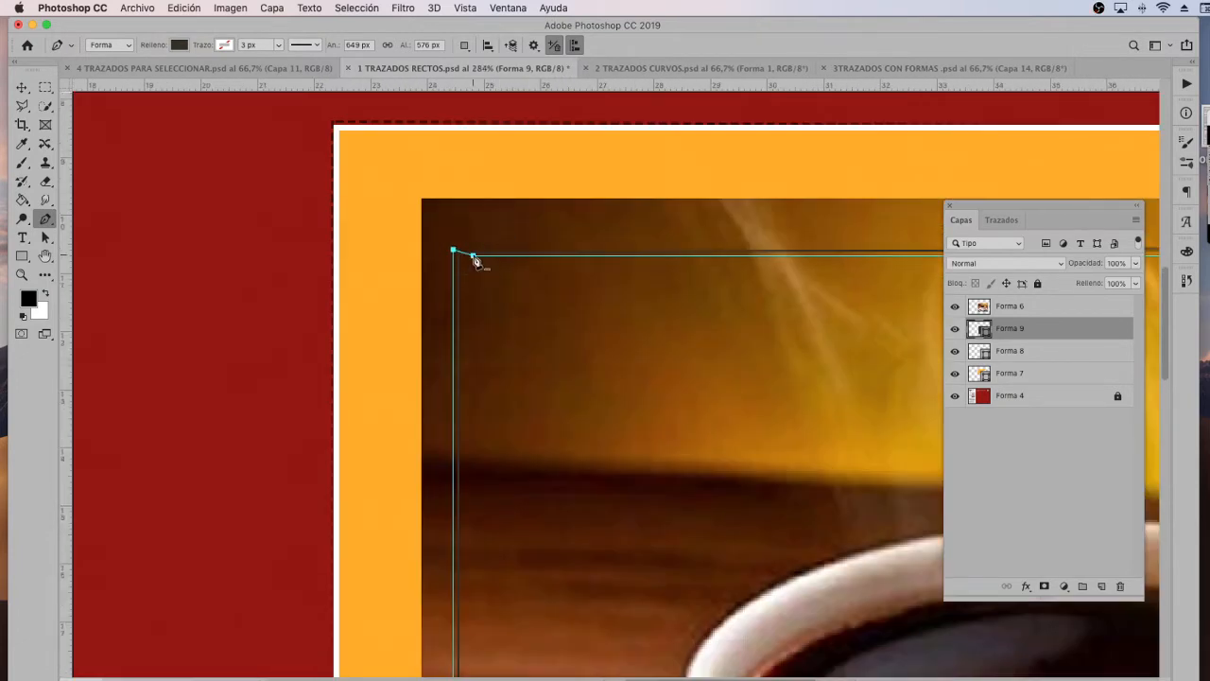
{"action": "scroll", "coordinate": [476, 261], "scroll_direction": "down", "scroll_amount": 2}
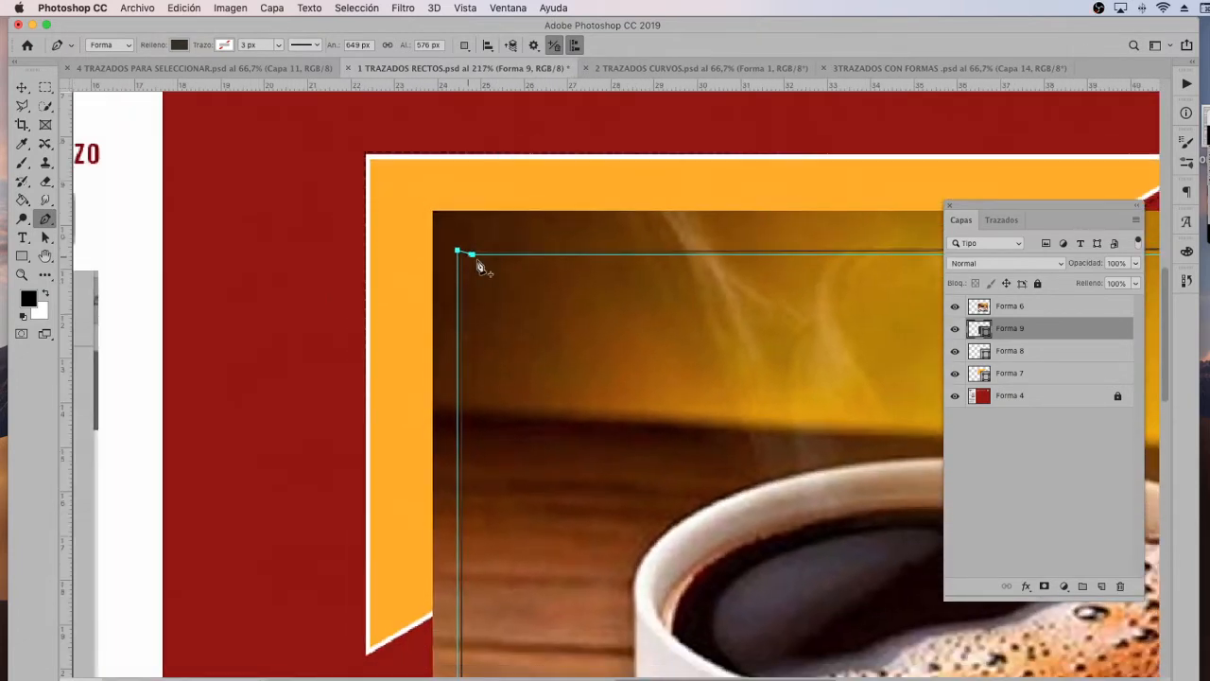
{"action": "left_click", "coordinate": [44, 221]}
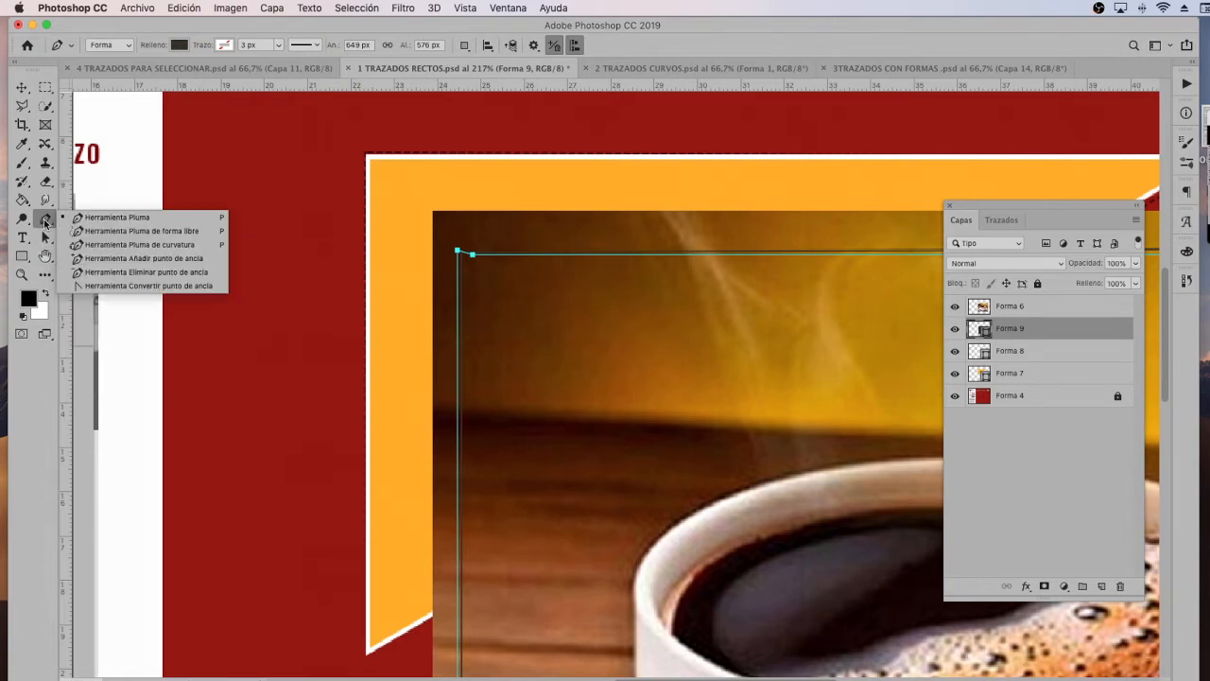
{"action": "left_click", "coordinate": [135, 271]}
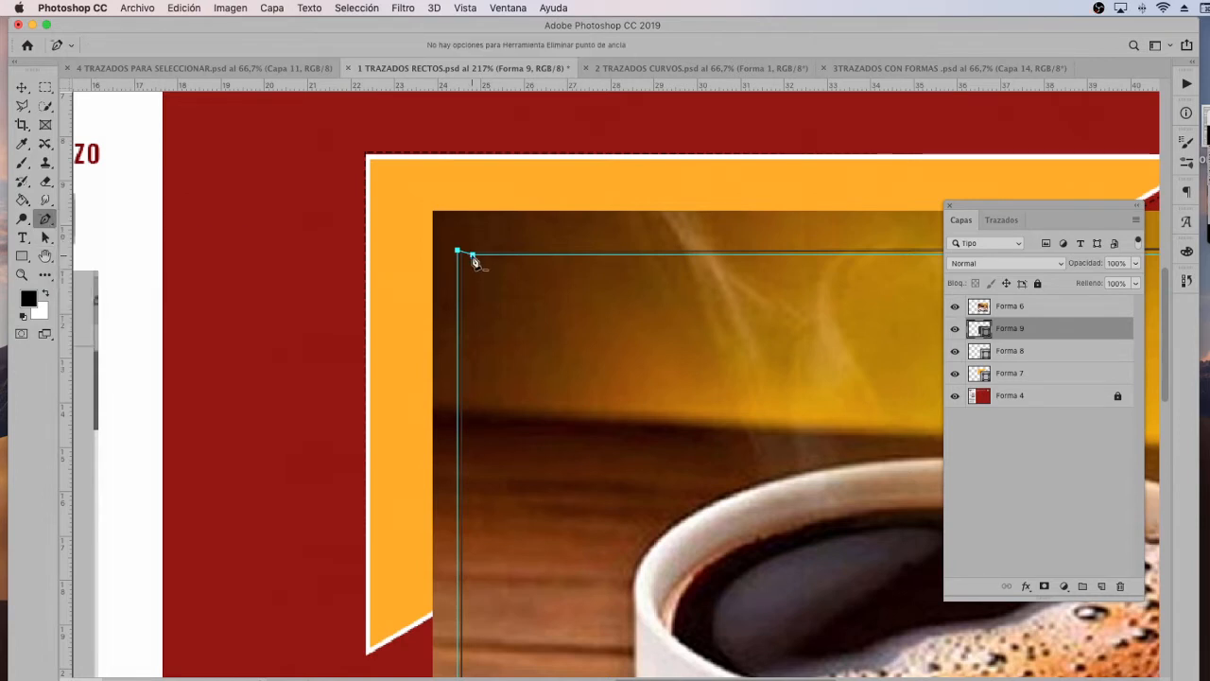
{"action": "left_click", "coordinate": [473, 255]}
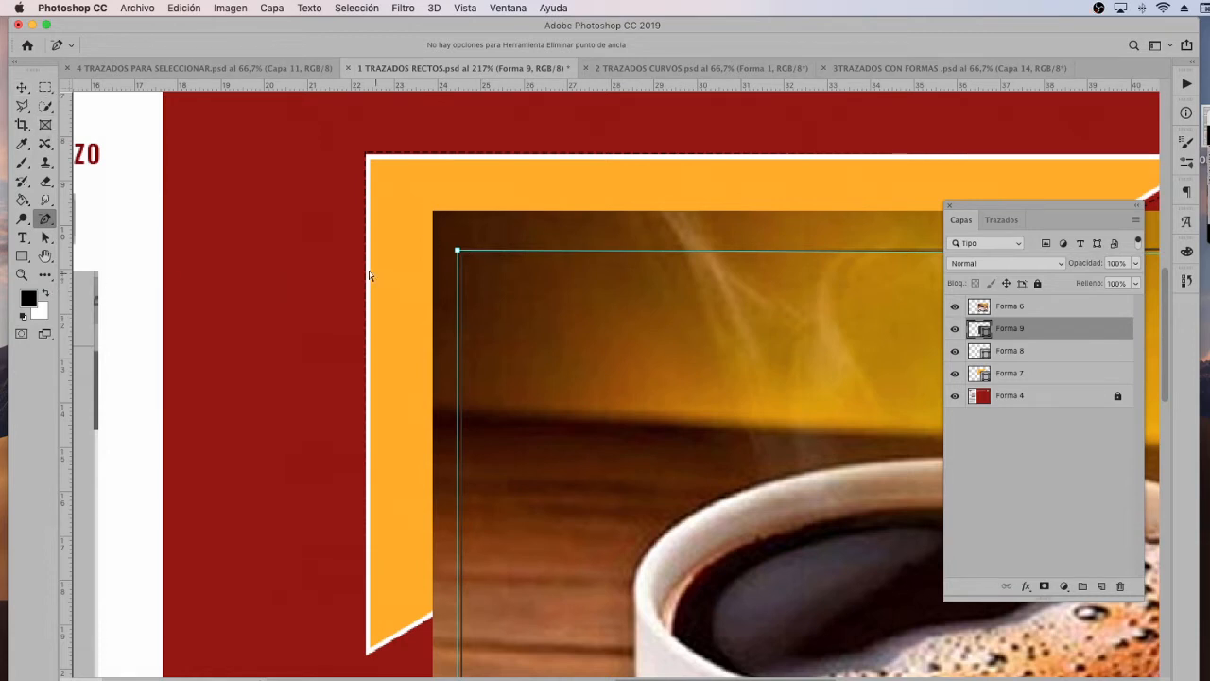
Try adding two anchor points along the rectangle's upper edge, and undo both
{"action": "left_click_drag", "start_coordinate": [48, 220], "coordinate": [107, 265]}
{"action": "left_click", "coordinate": [513, 250]}
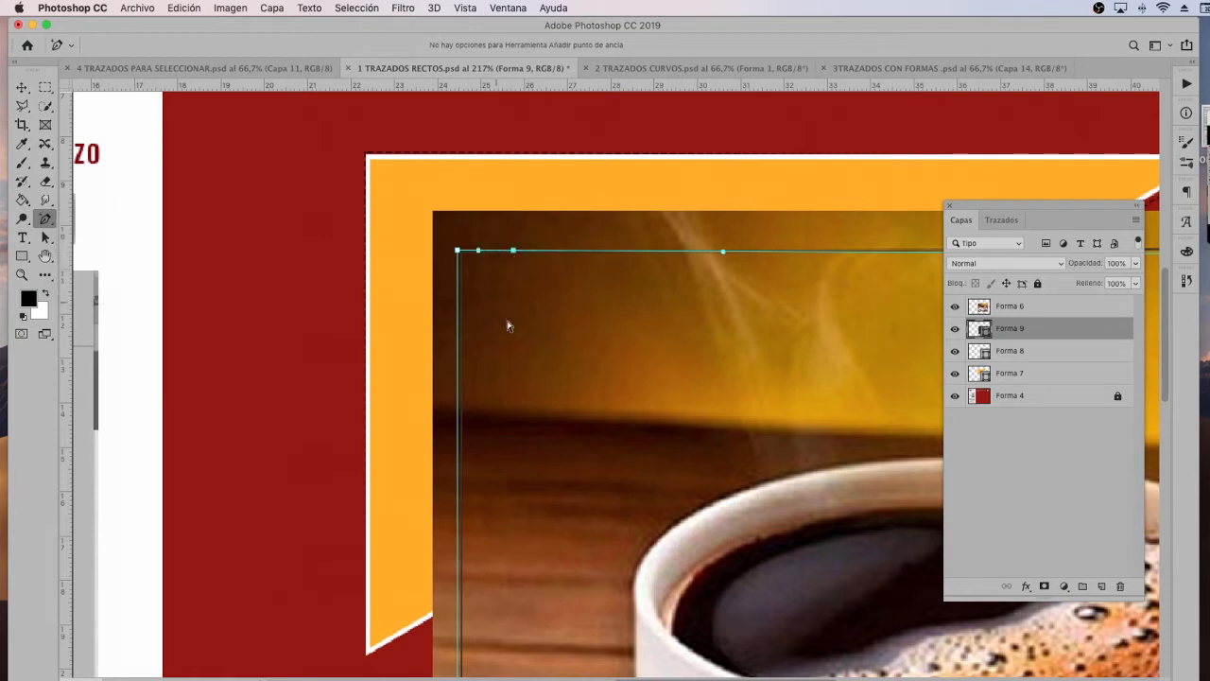
{"action": "left_click", "coordinate": [762, 251]}
{"action": "key", "text": "super+z"}
{"action": "key", "text": "super+z"}
Straighten the rectangle's upper edge by moving its upper-right anchor point slightly up with the Direct Selection tool
{"action": "left_click_drag", "start_coordinate": [44, 237], "coordinate": [97, 249]}
{"action": "scroll", "coordinate": [487, 298], "scroll_direction": "down", "scroll_amount": 3}
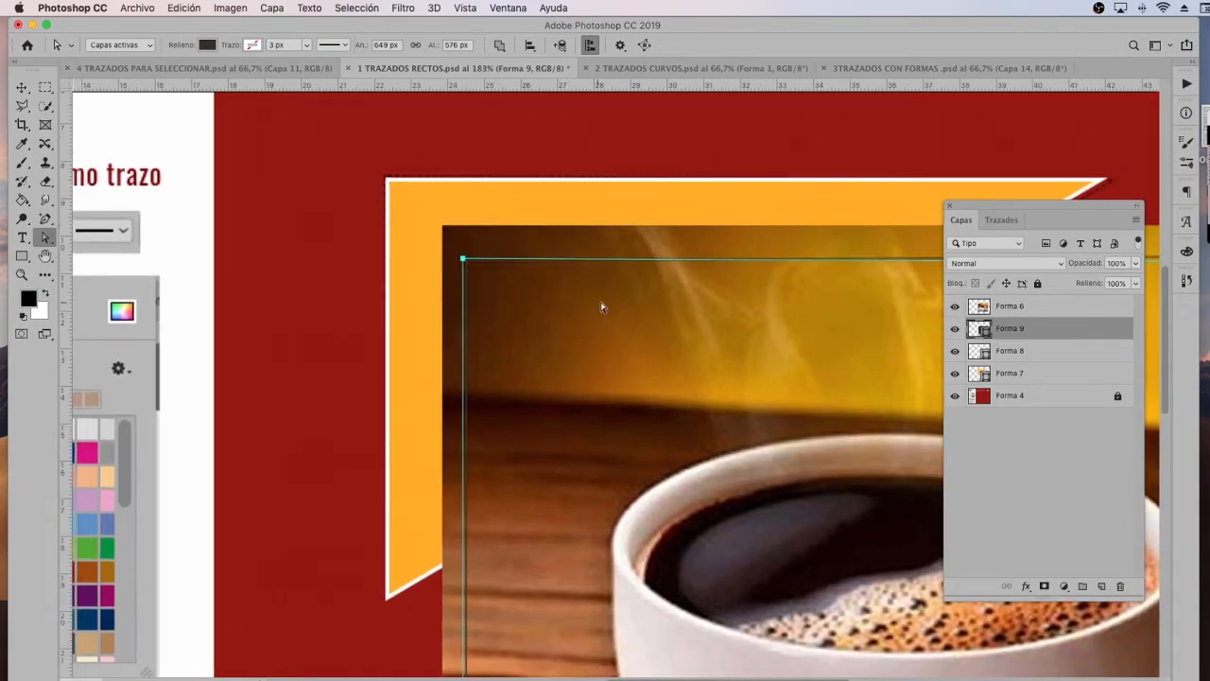
{"action": "left_click_drag", "start_coordinate": [608, 305], "coordinate": [242, 289]}
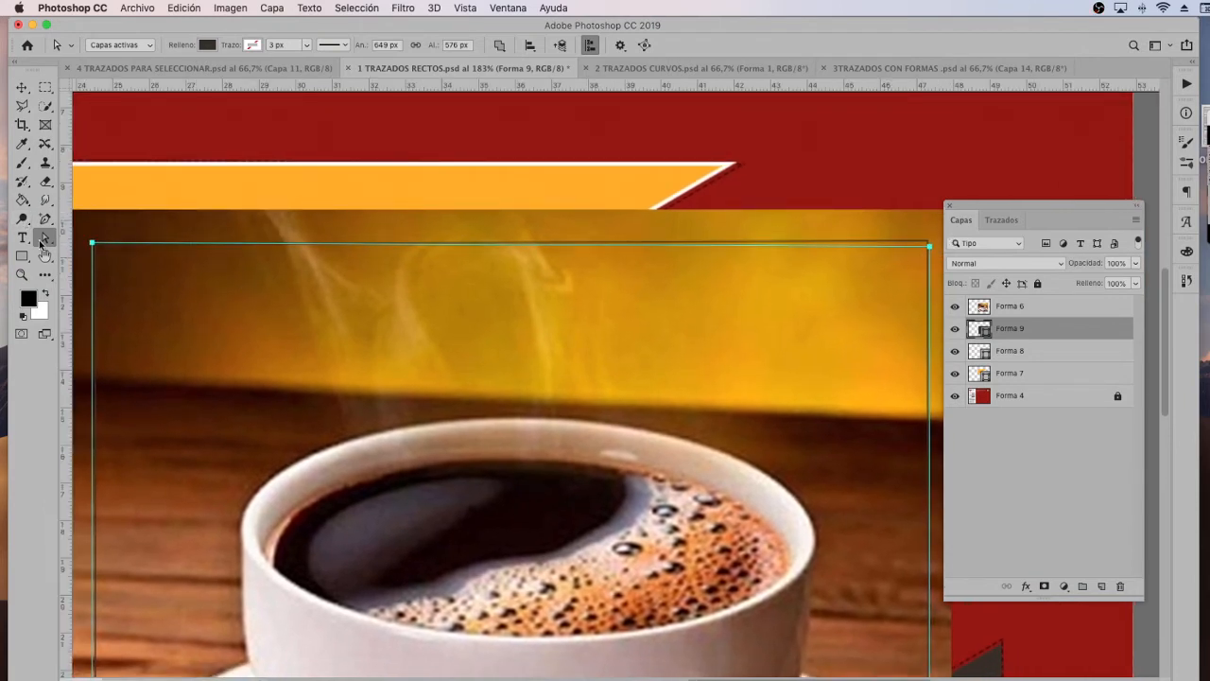
{"action": "left_click", "coordinate": [814, 226]}
{"action": "mouse_move", "coordinate": [930, 249]}
{"action": "left_mouse_down"}
{"action": "mouse_move", "coordinate": [930, 290]}
{"action": "mouse_move", "coordinate": [930, 244]}
{"action": "left_mouse_up"}
Remove the inner rectangle's fill and give it a solid white stroke 4 px wide
{"action": "scroll", "coordinate": [672, 276], "scroll_direction": "down", "scroll_amount": 5}
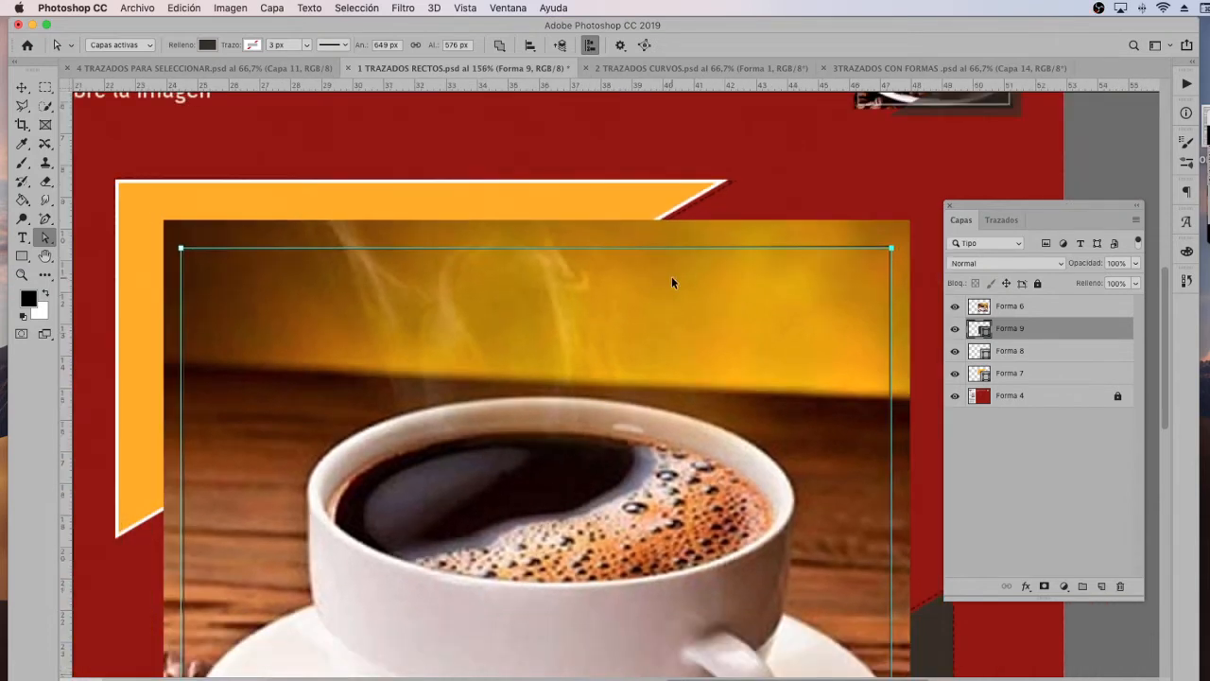
{"action": "scroll", "coordinate": [673, 301], "scroll_direction": "down", "scroll_amount": 5}
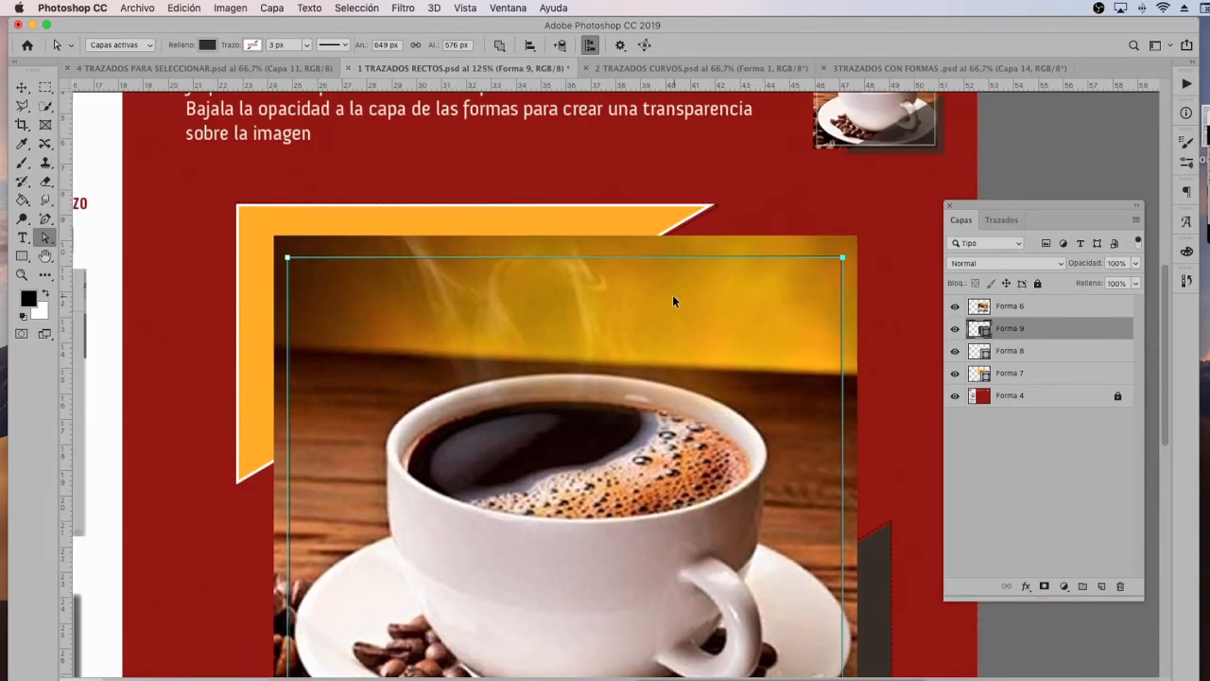
{"action": "scroll", "coordinate": [672, 301], "scroll_direction": "up", "scroll_amount": 1}
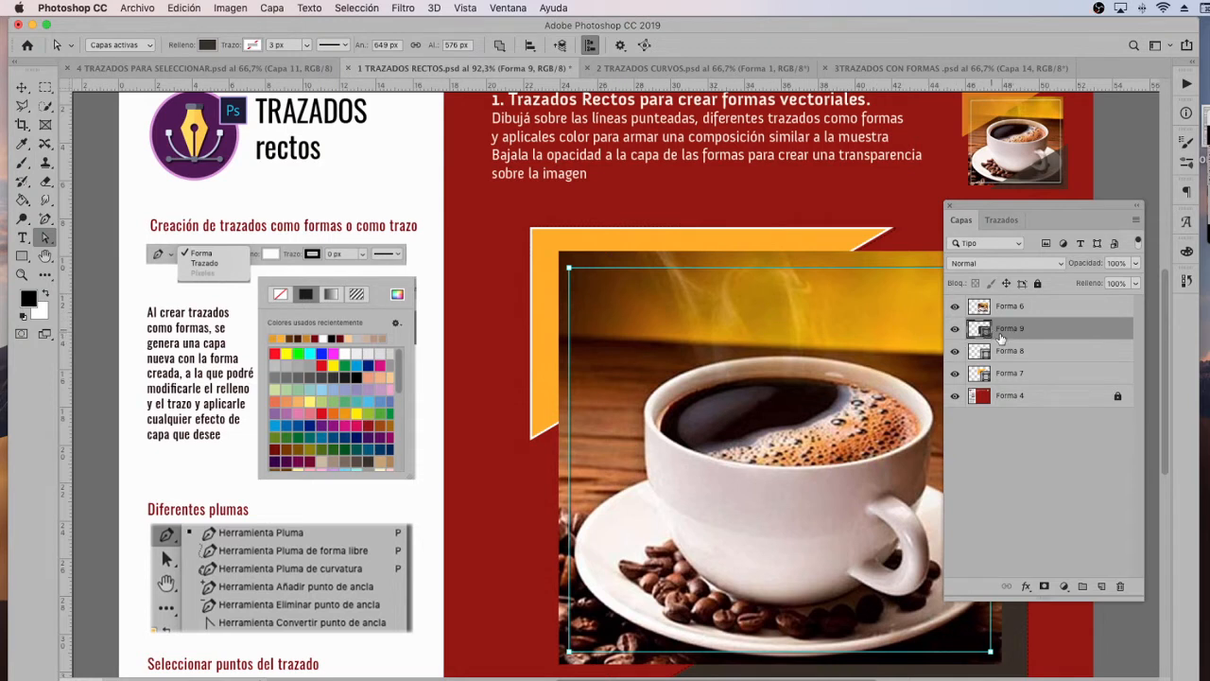
{"action": "left_click", "coordinate": [204, 46]}
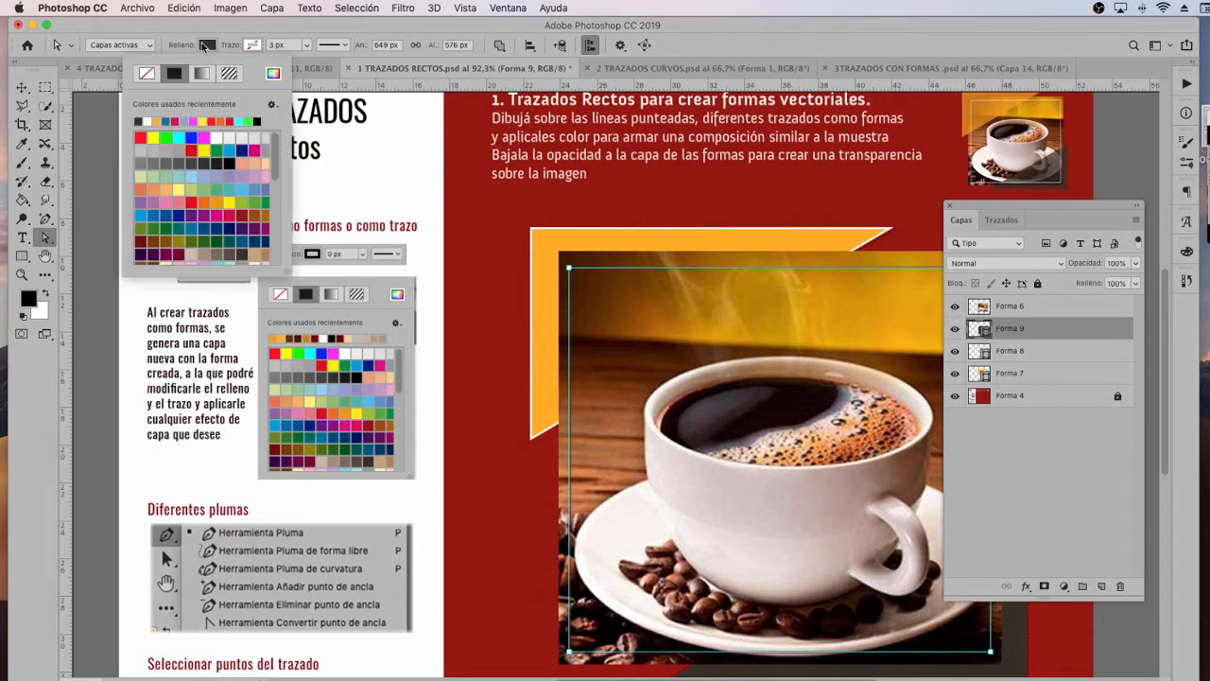
{"action": "left_click", "coordinate": [145, 75]}
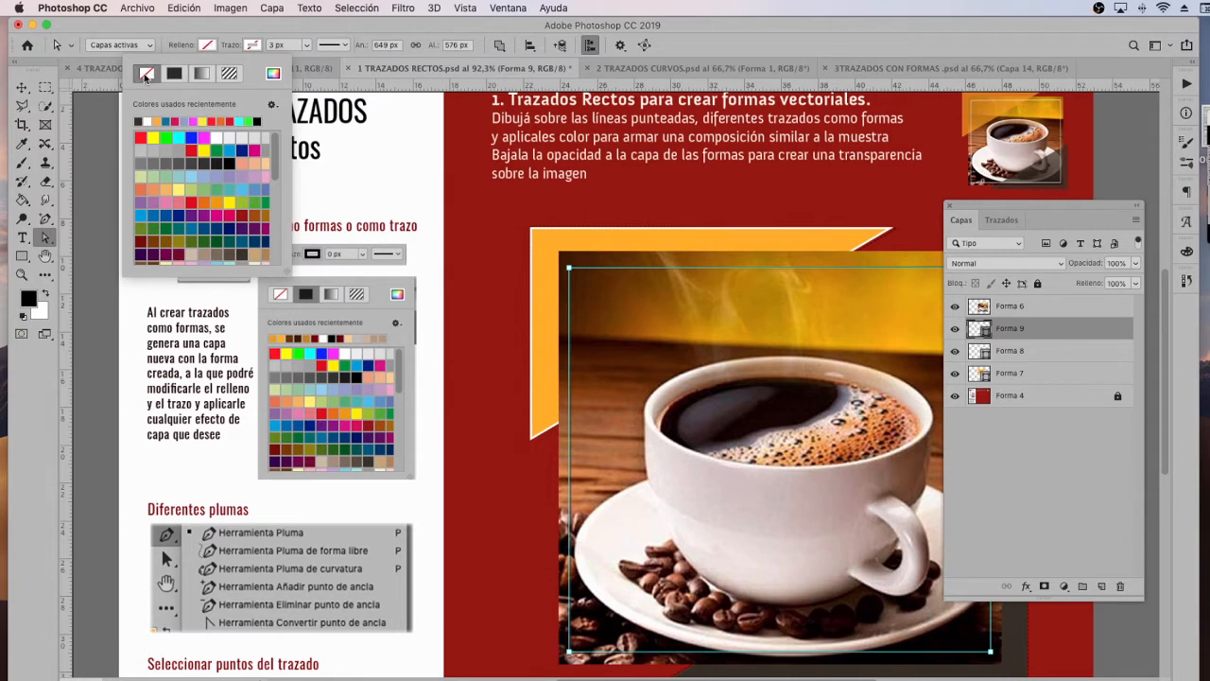
{"action": "left_click", "coordinate": [254, 46]}
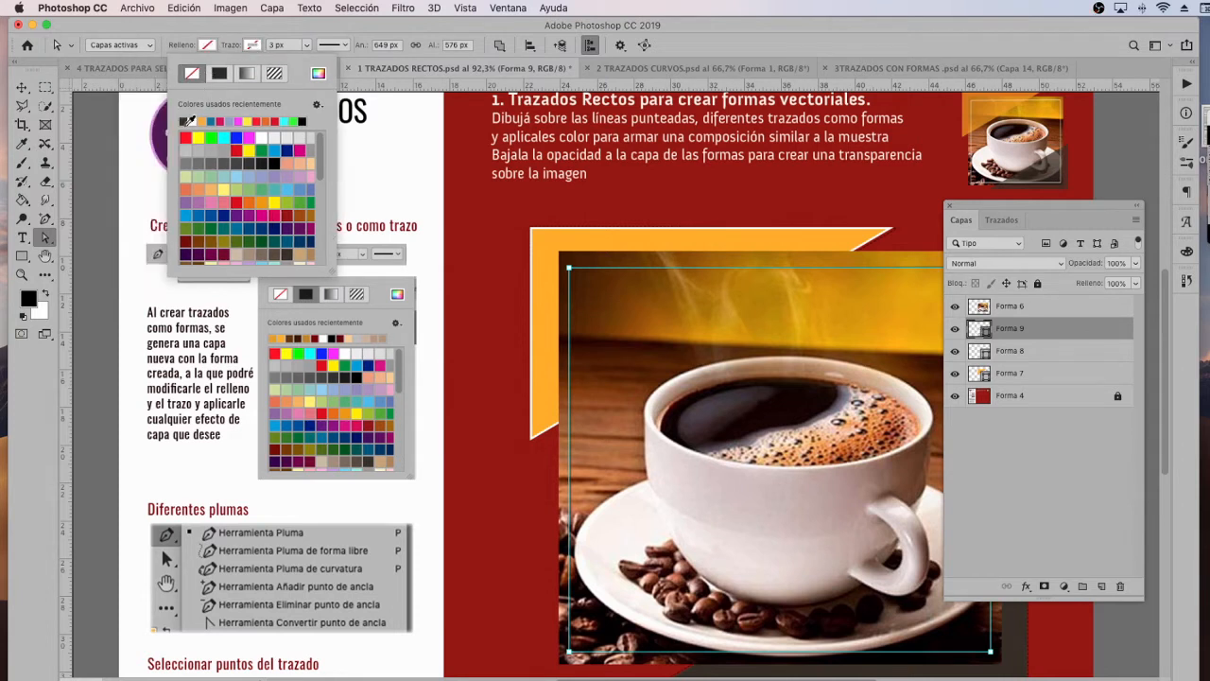
{"action": "left_click", "coordinate": [187, 121]}
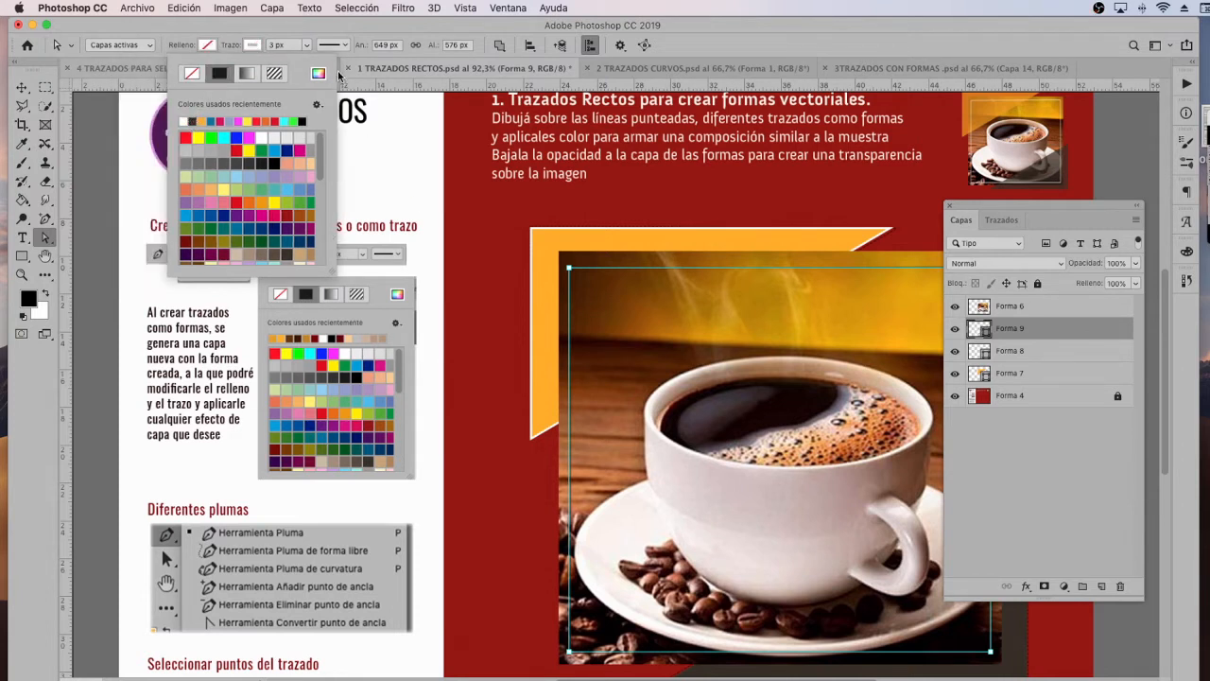
{"action": "left_click_drag", "start_coordinate": [274, 45], "coordinate": [264, 44]}
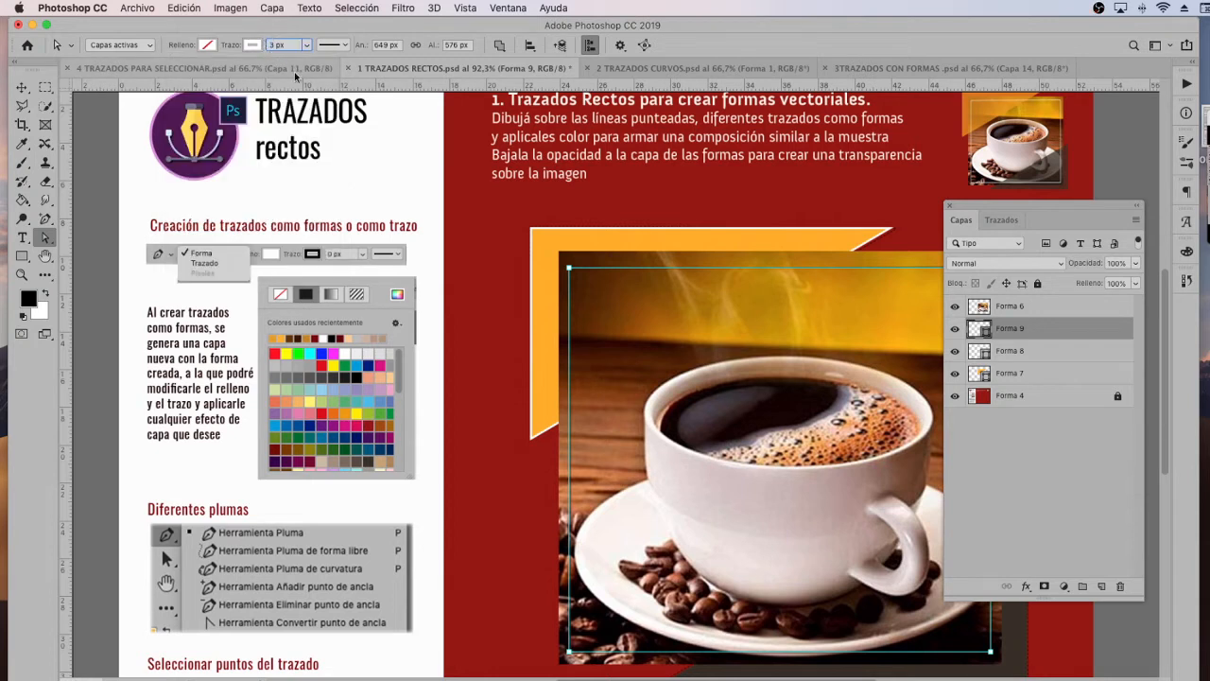
{"action": "type", "text": "4"}
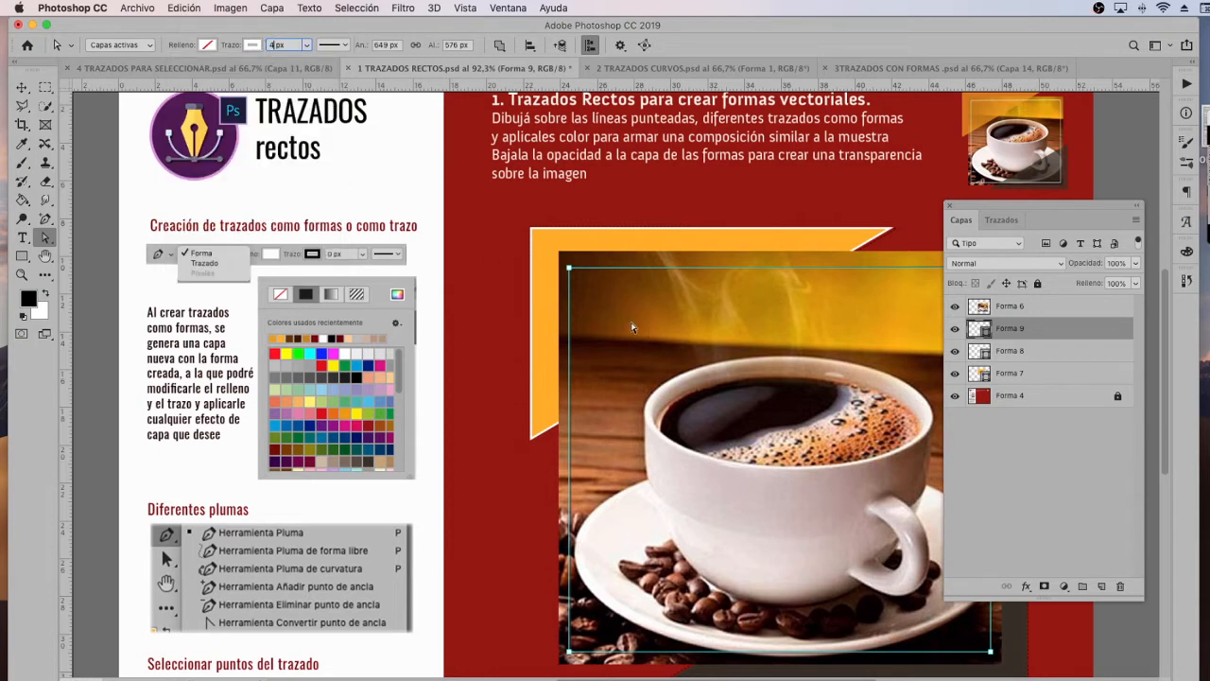
Hide and show the coffee photo layer Forma 6 to examine the shapes underneath it
{"action": "left_click", "coordinate": [20, 88]}
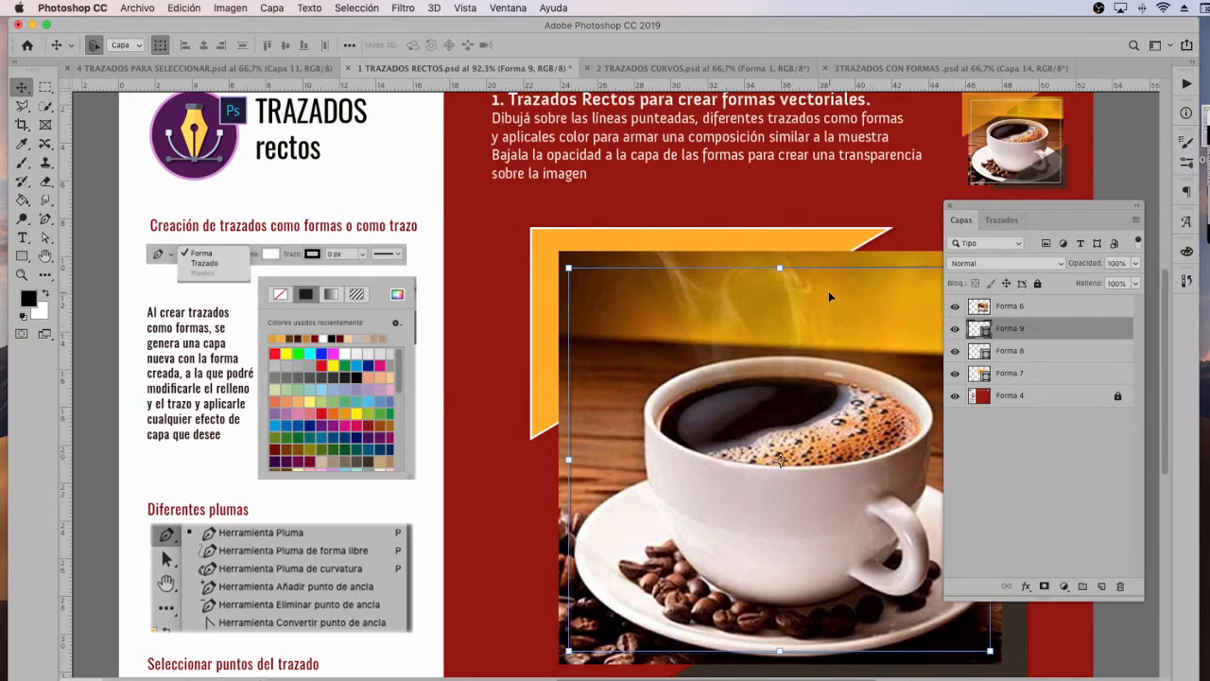
{"action": "left_click", "coordinate": [505, 254]}
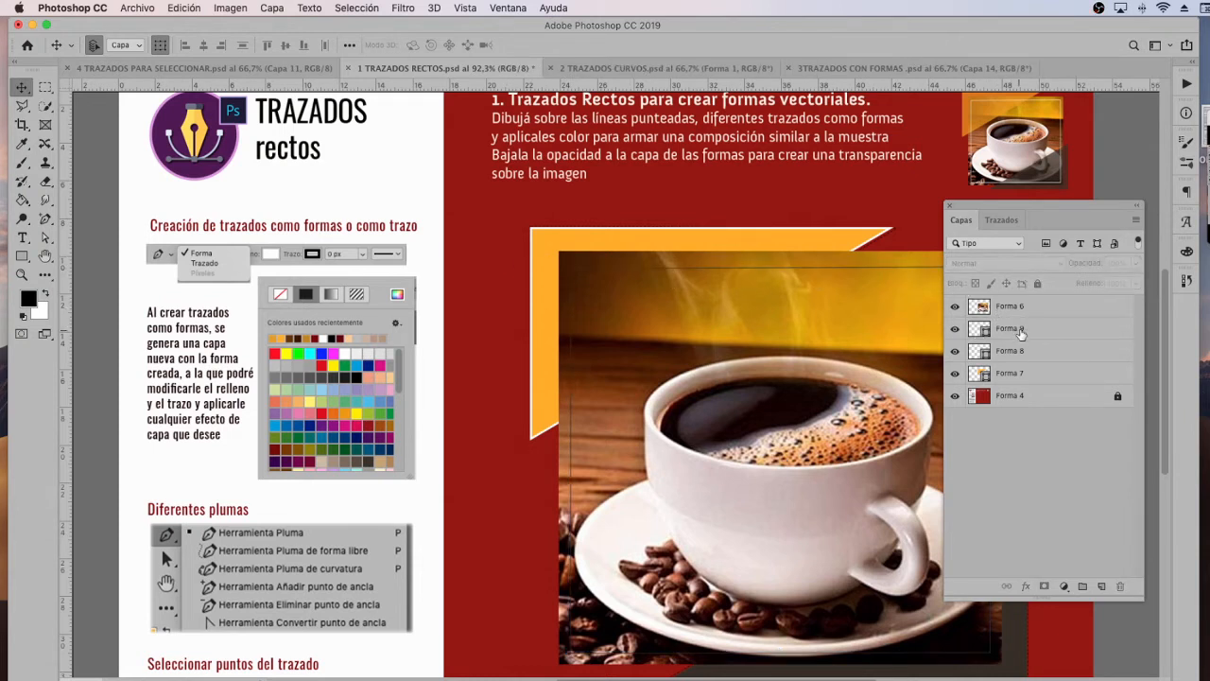
{"action": "left_click", "coordinate": [1021, 329]}
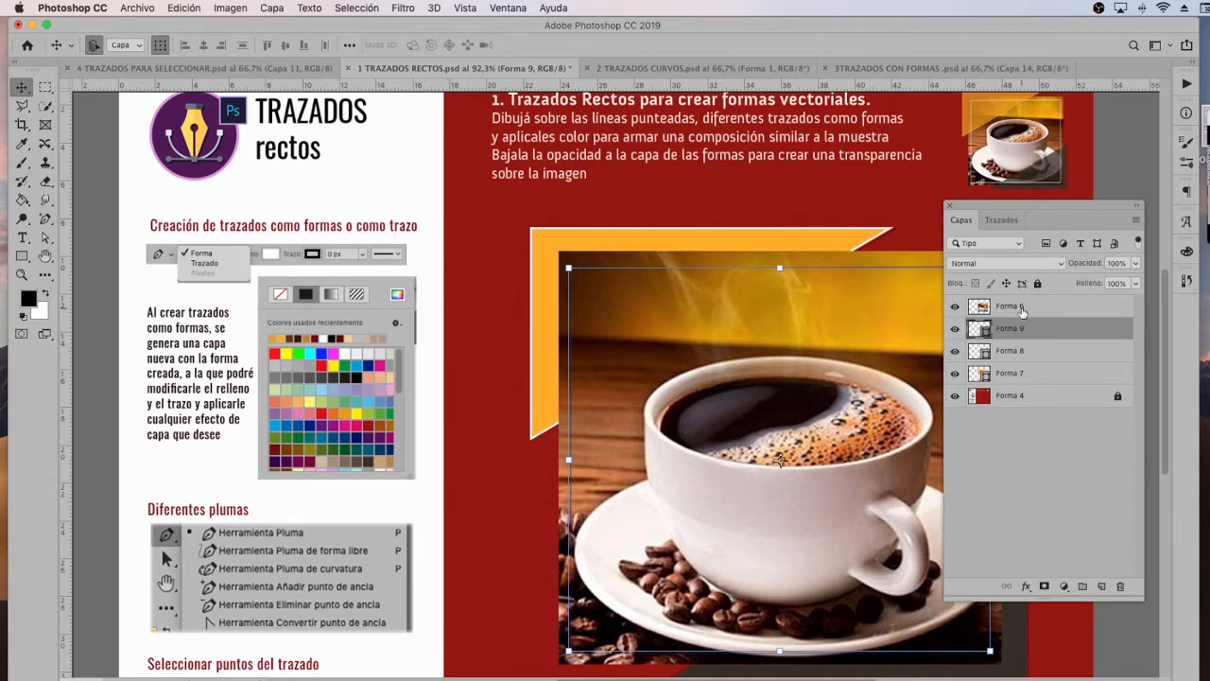
{"action": "left_click", "coordinate": [1019, 307]}
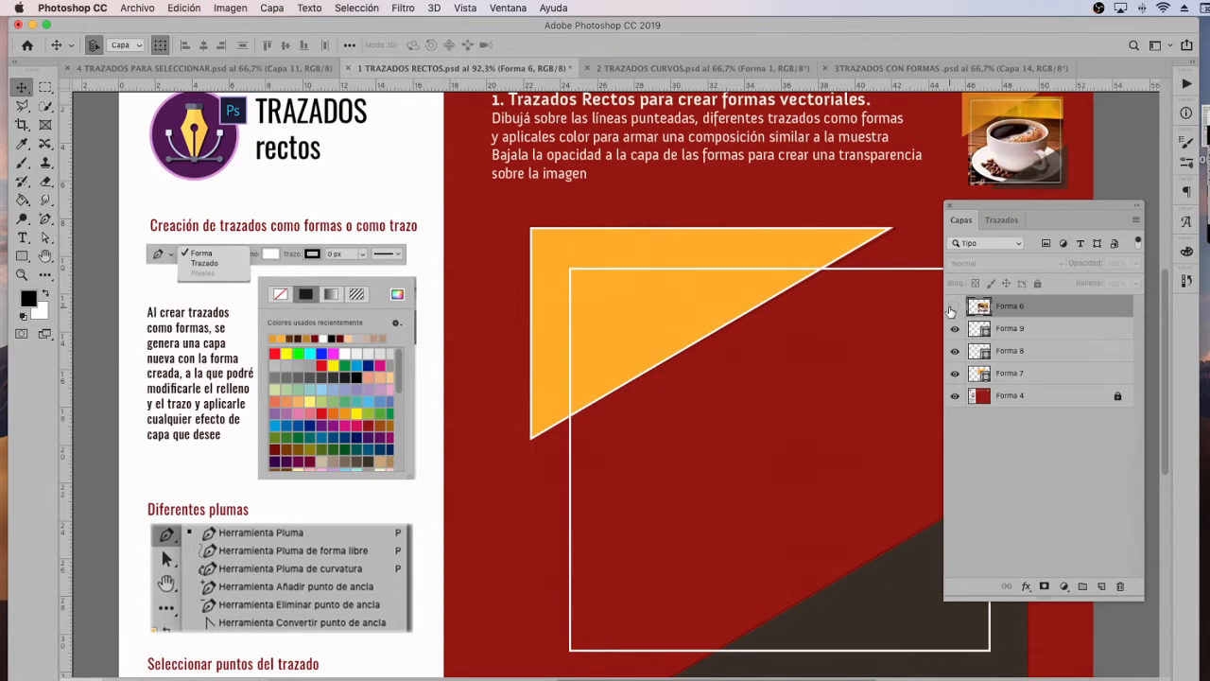
{"action": "left_click", "coordinate": [953, 306]}
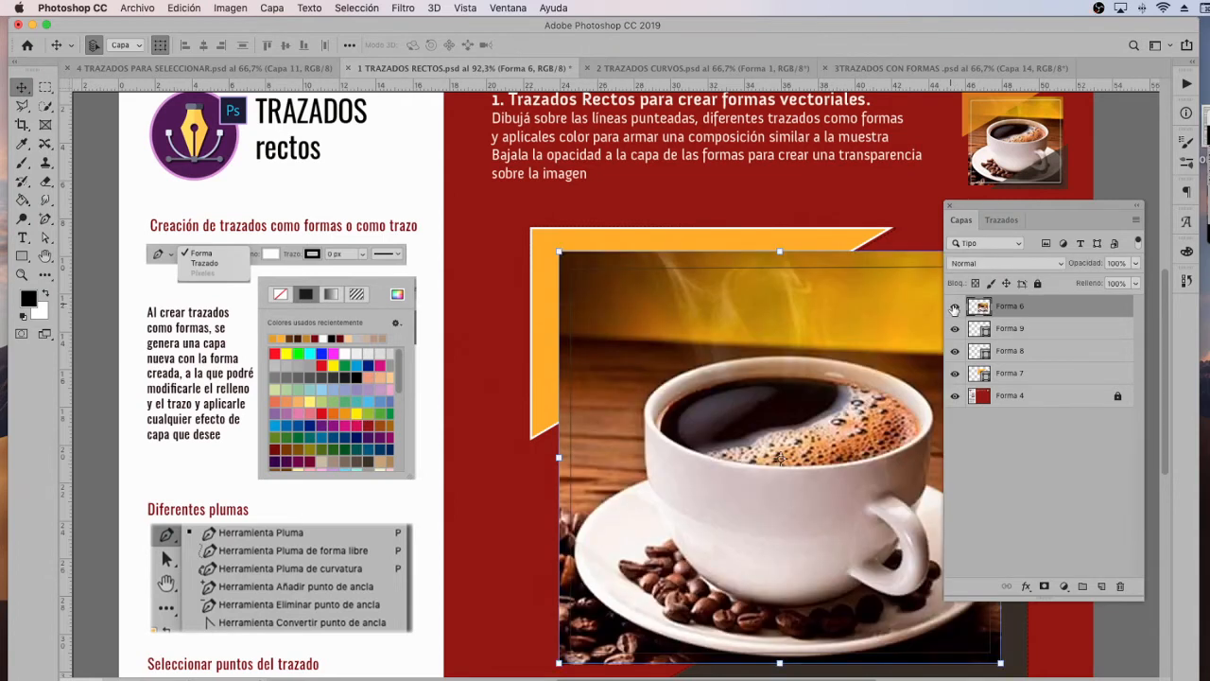
Move the shape layers Forma 9, Forma 8 and Forma 7 above the coffee photo layer, with Forma 7 on top
{"action": "left_click", "coordinate": [1023, 328]}
{"action": "left_click_drag", "start_coordinate": [1024, 331], "coordinate": [1021, 307]}
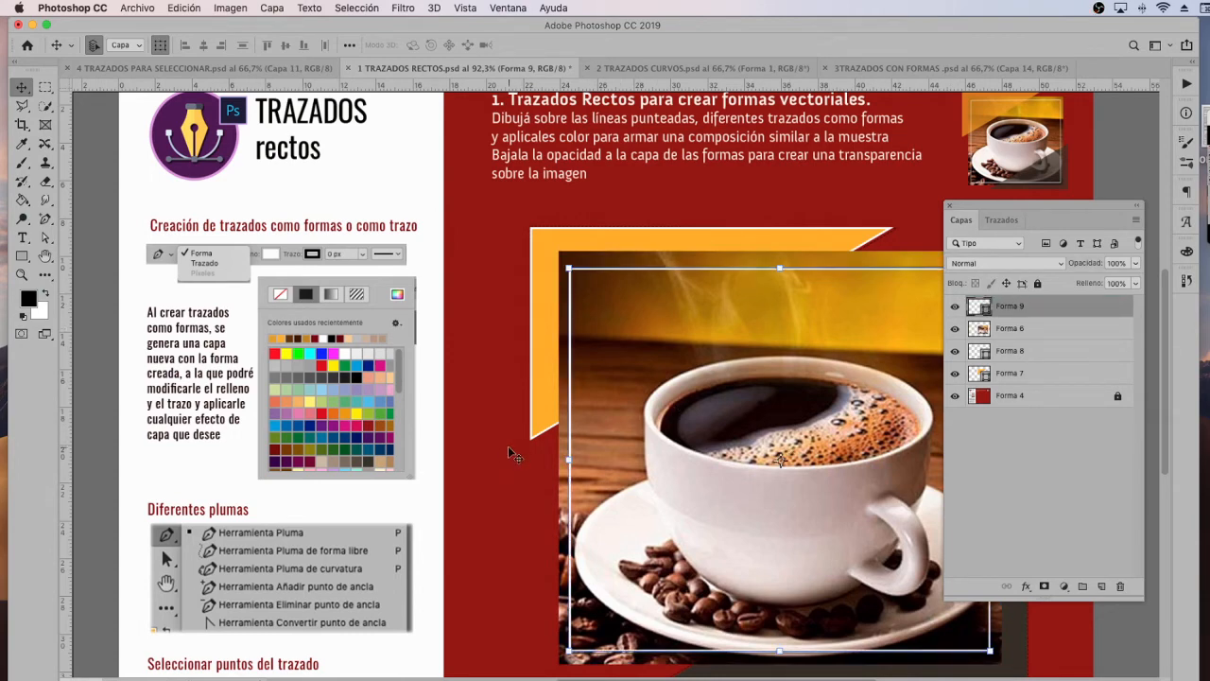
{"action": "left_click_drag", "start_coordinate": [633, 436], "coordinate": [463, 386]}
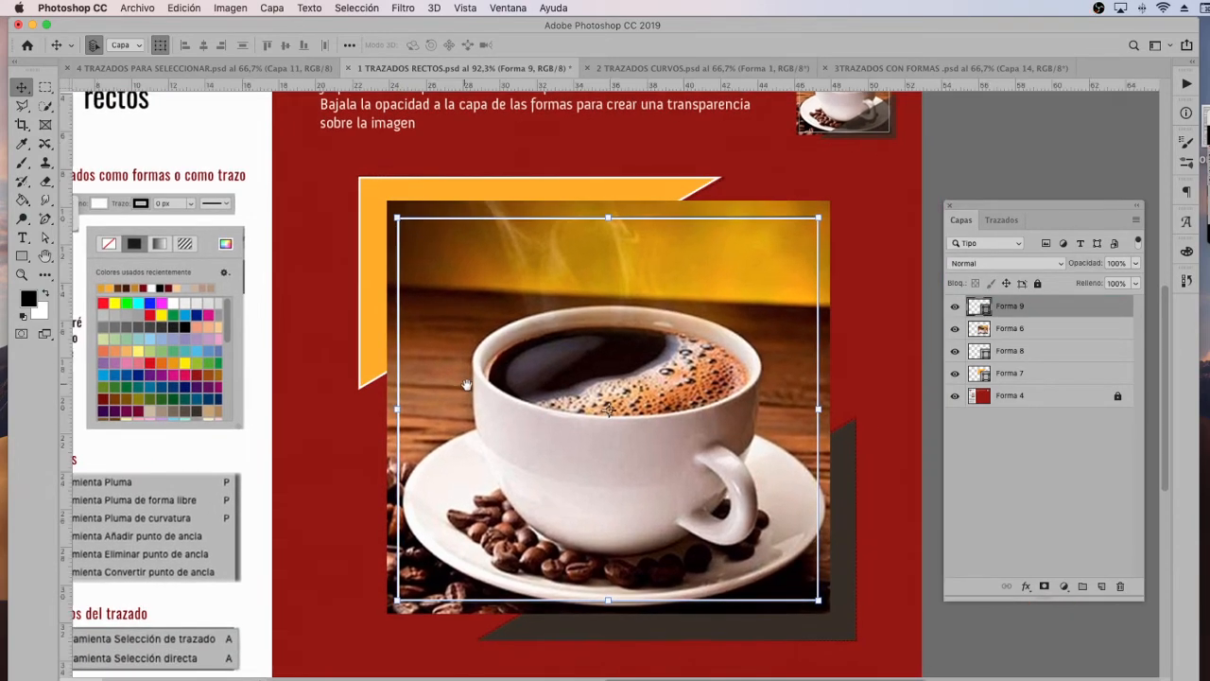
{"action": "left_click", "coordinate": [1024, 351]}
{"action": "left_click_drag", "start_coordinate": [1025, 352], "coordinate": [1006, 301]}
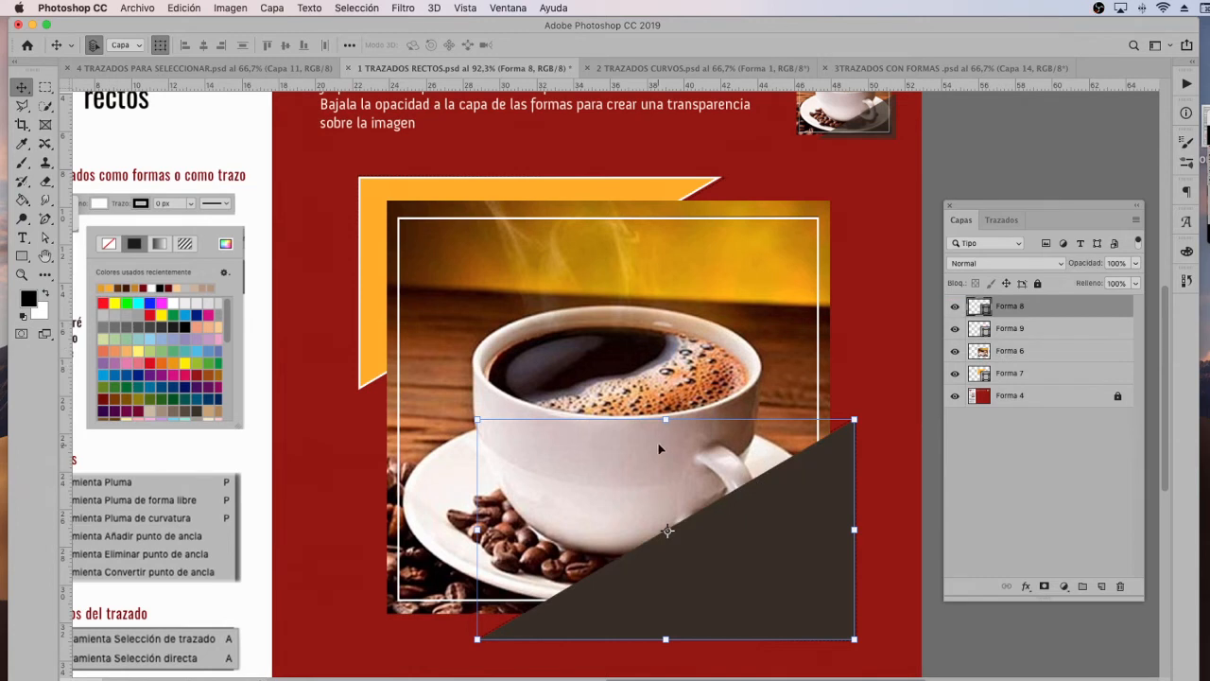
{"action": "left_click_drag", "start_coordinate": [1043, 375], "coordinate": [1013, 303]}
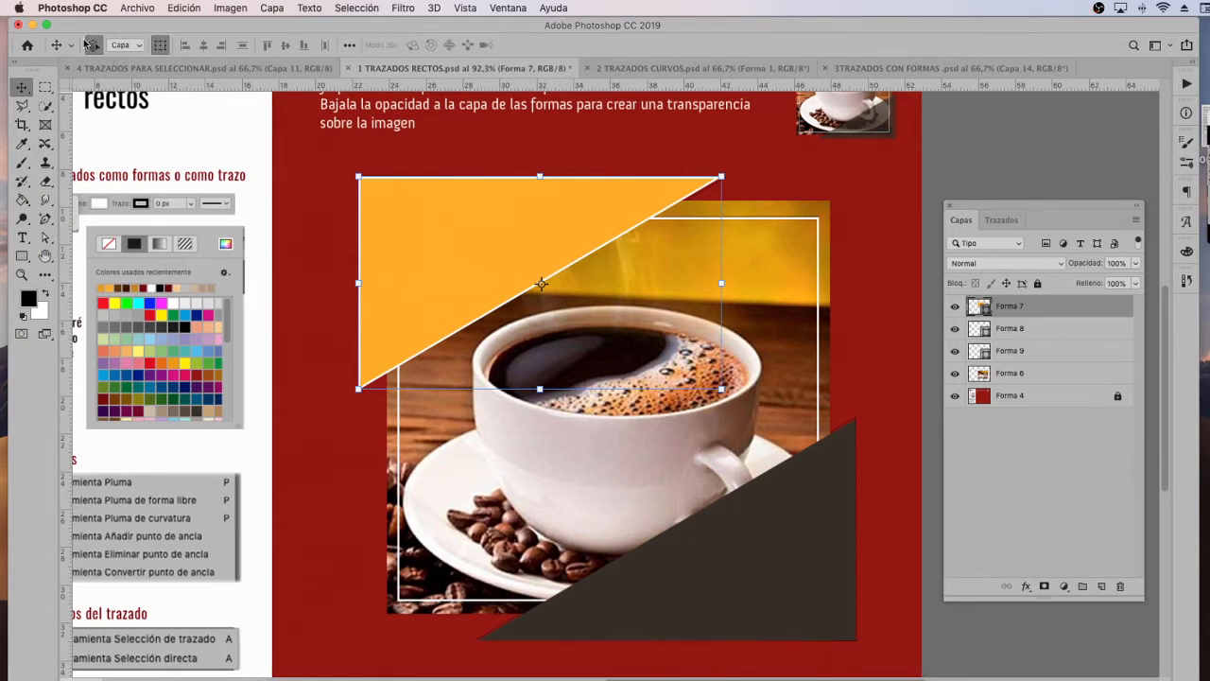
Remove the orange triangle's stroke with the Path Selection tool, keeping its fill
{"action": "left_click", "coordinate": [45, 238]}
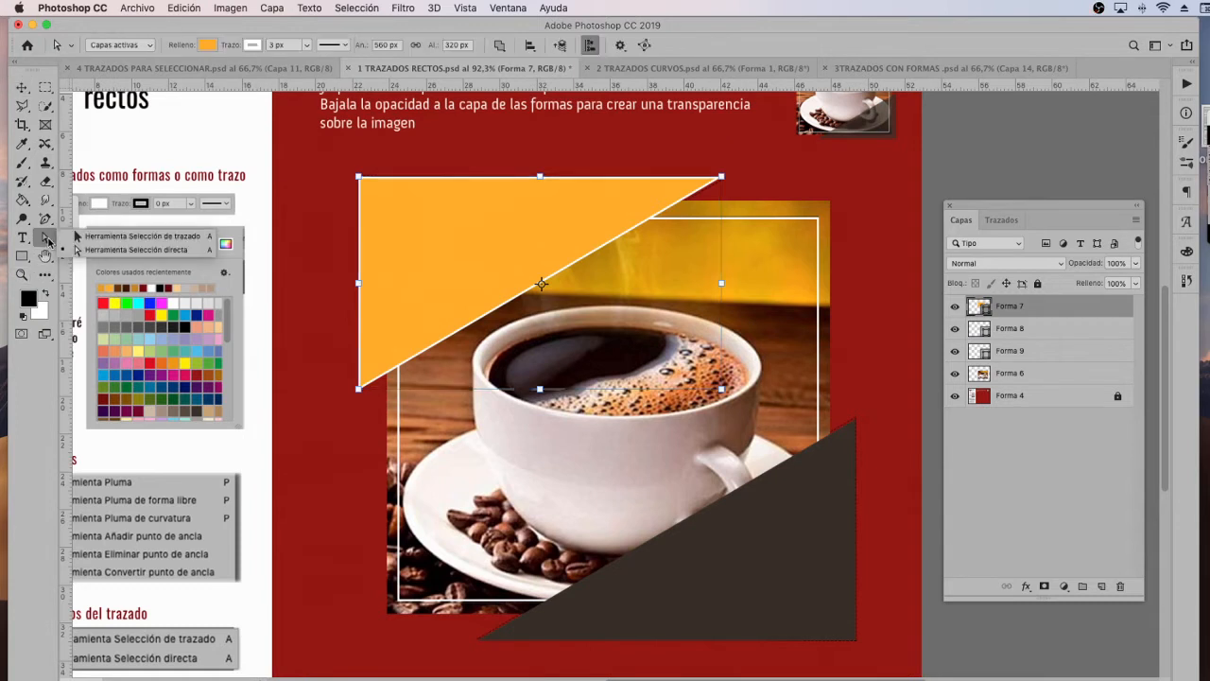
{"action": "left_click", "coordinate": [122, 239]}
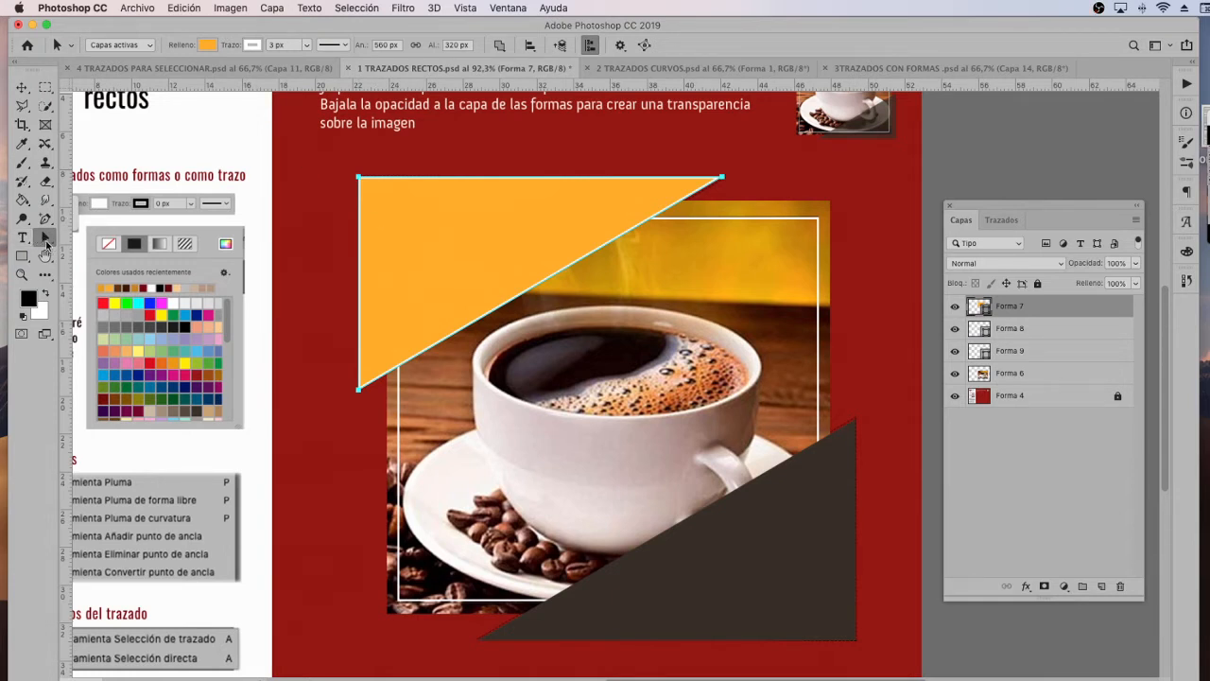
{"action": "left_click", "coordinate": [205, 45]}
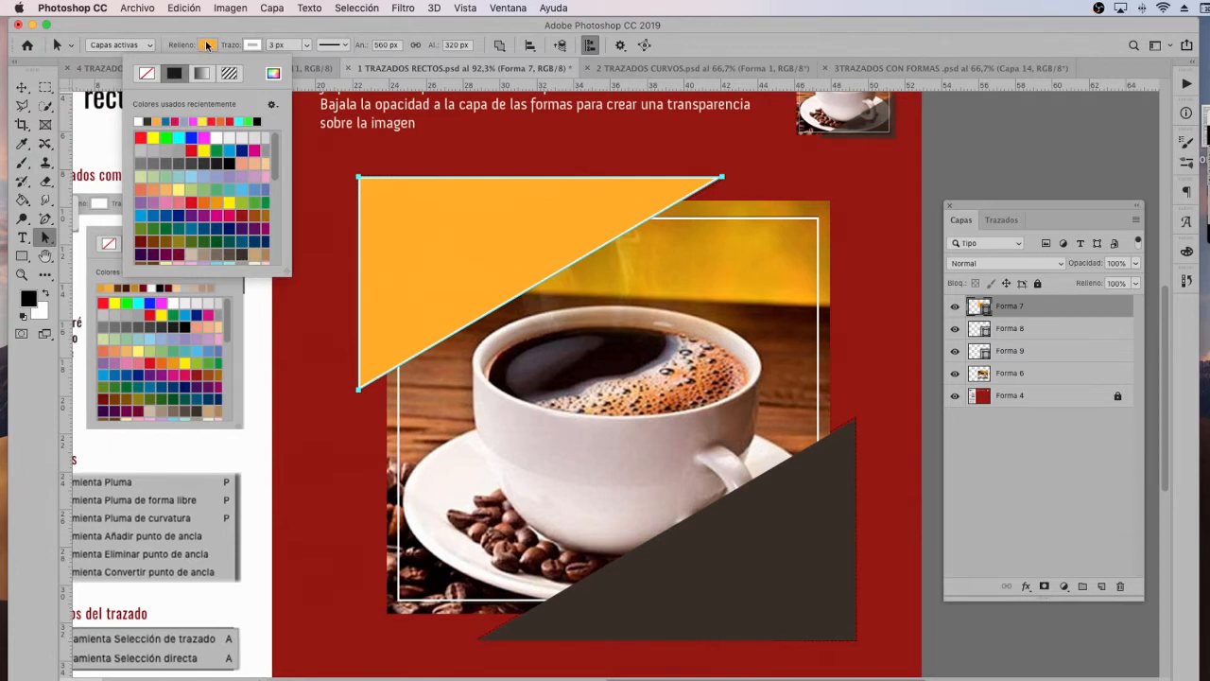
{"action": "left_click", "coordinate": [251, 45]}
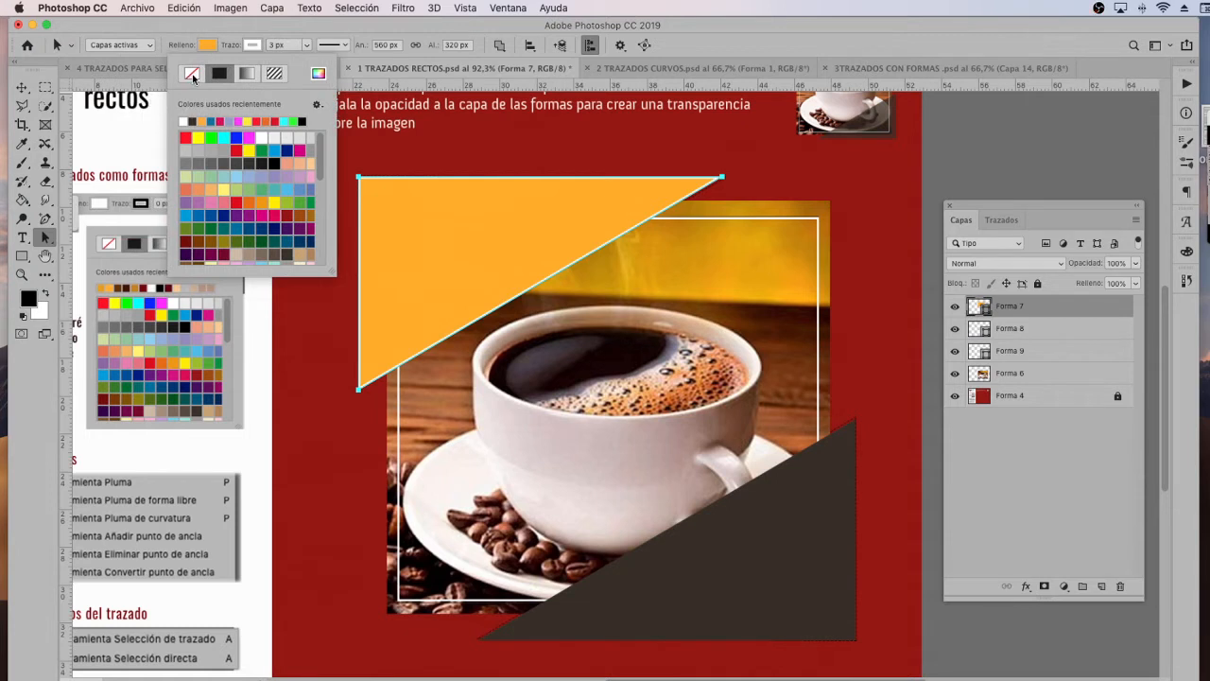
{"action": "left_click", "coordinate": [193, 76]}
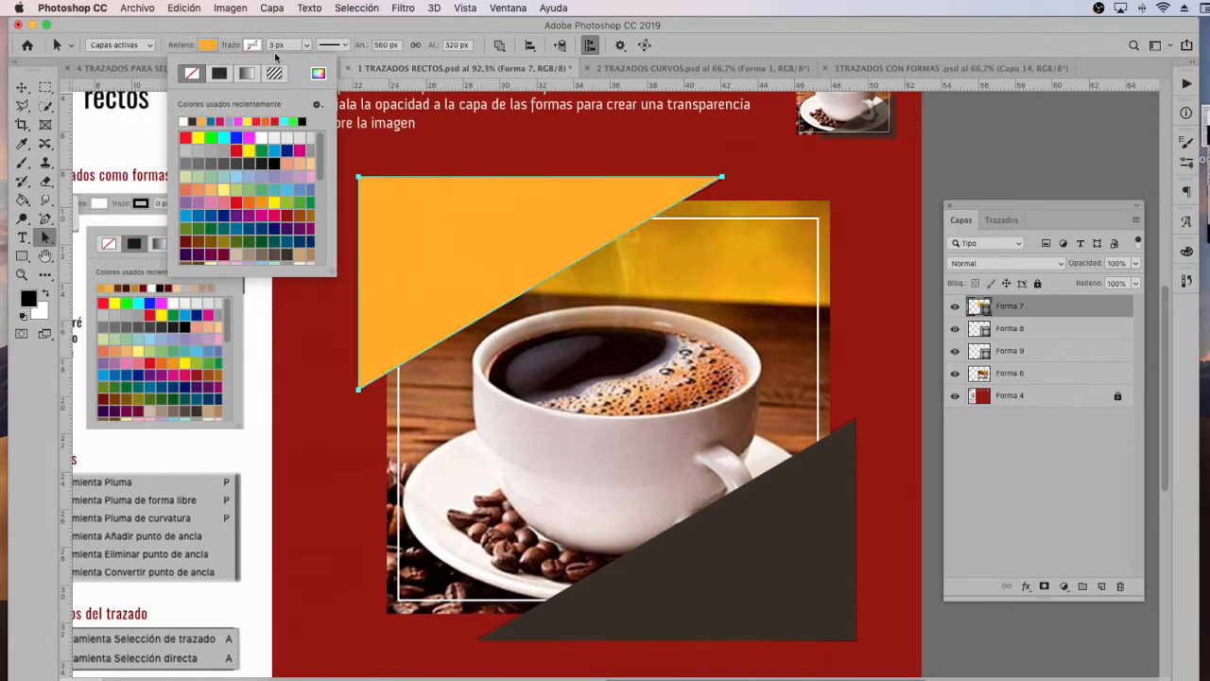
{"action": "left_click", "coordinate": [776, 487]}
{"action": "left_click", "coordinate": [886, 368]}
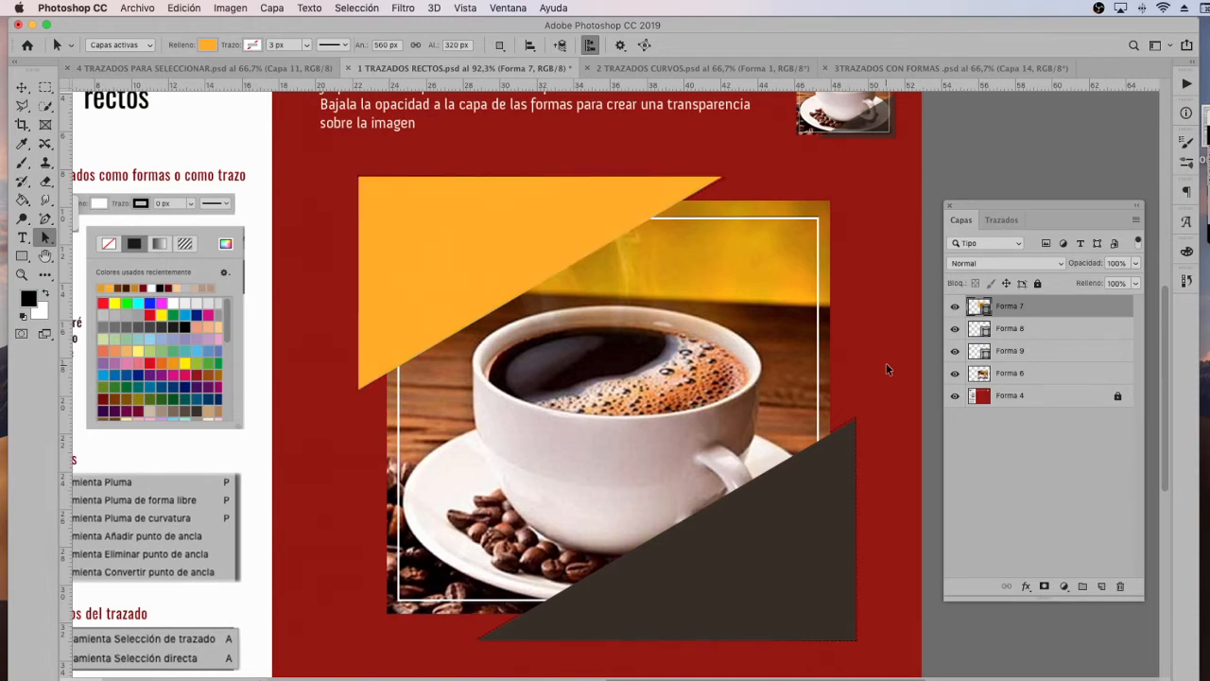
Lower the orange triangle layer's opacity to 61%, following the transparency in the sample composition
{"action": "scroll", "coordinate": [734, 257], "scroll_direction": "up", "scroll_amount": 2}
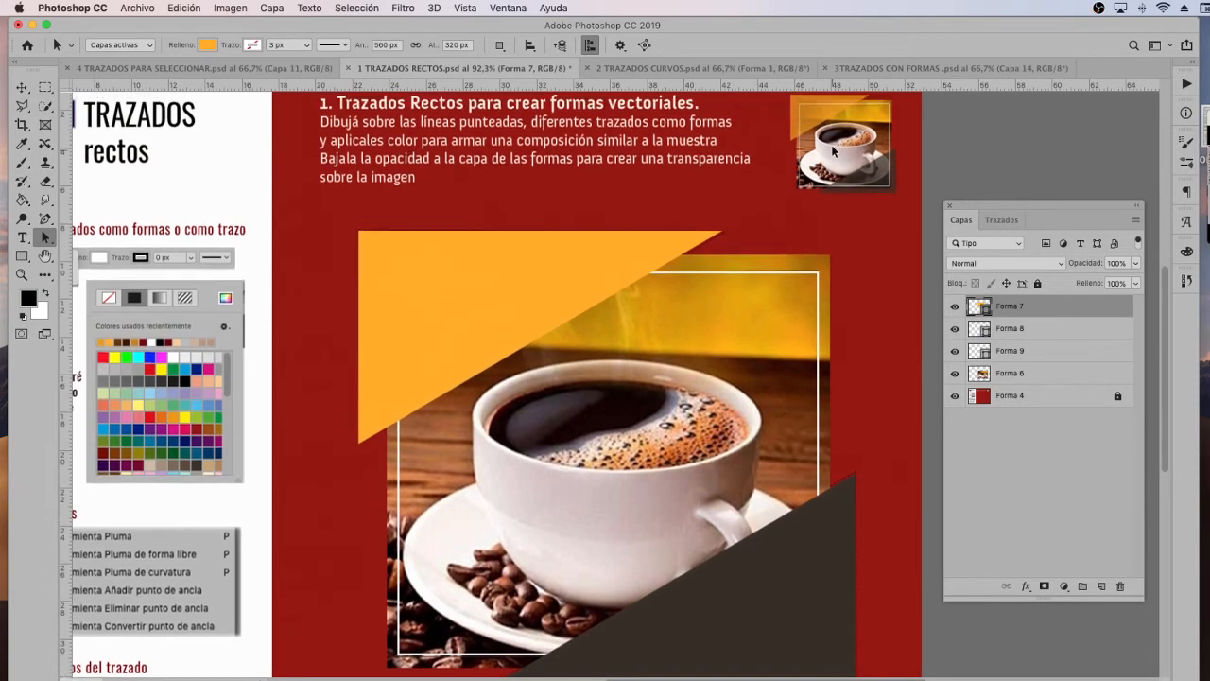
{"action": "scroll", "coordinate": [832, 150], "scroll_direction": "up", "scroll_amount": 1}
{"action": "scroll", "coordinate": [827, 141], "scroll_direction": "up", "scroll_amount": 5}
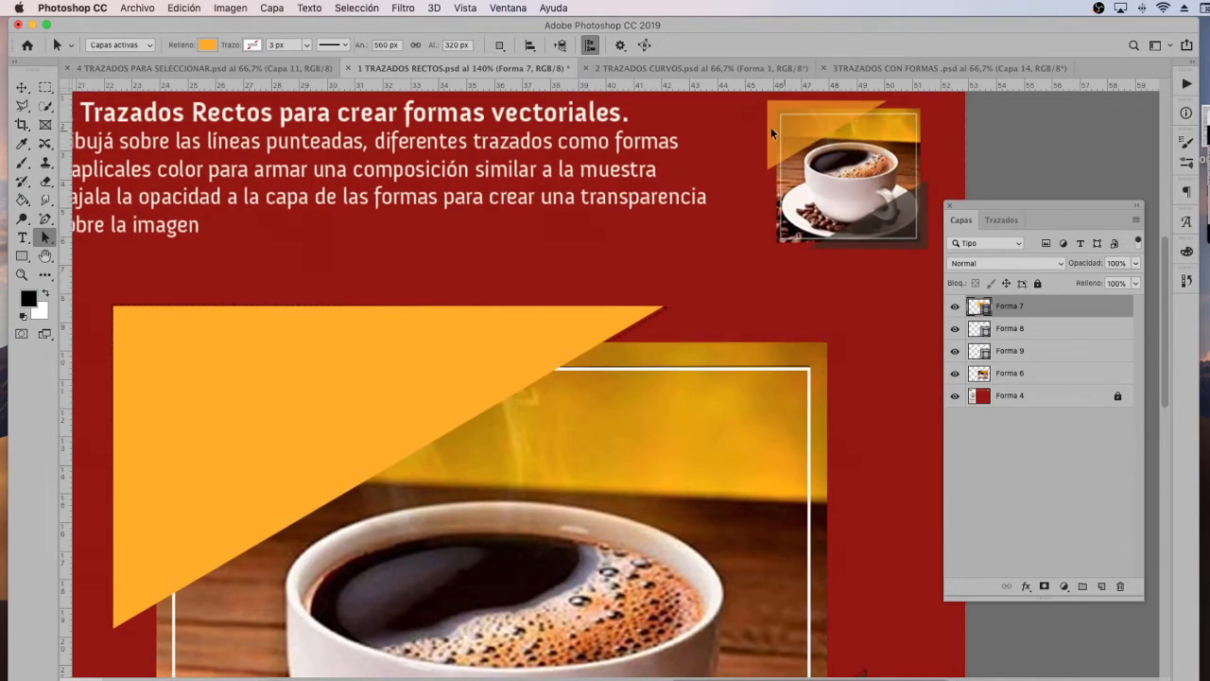
{"action": "scroll", "coordinate": [779, 285], "scroll_direction": "down", "scroll_amount": 5}
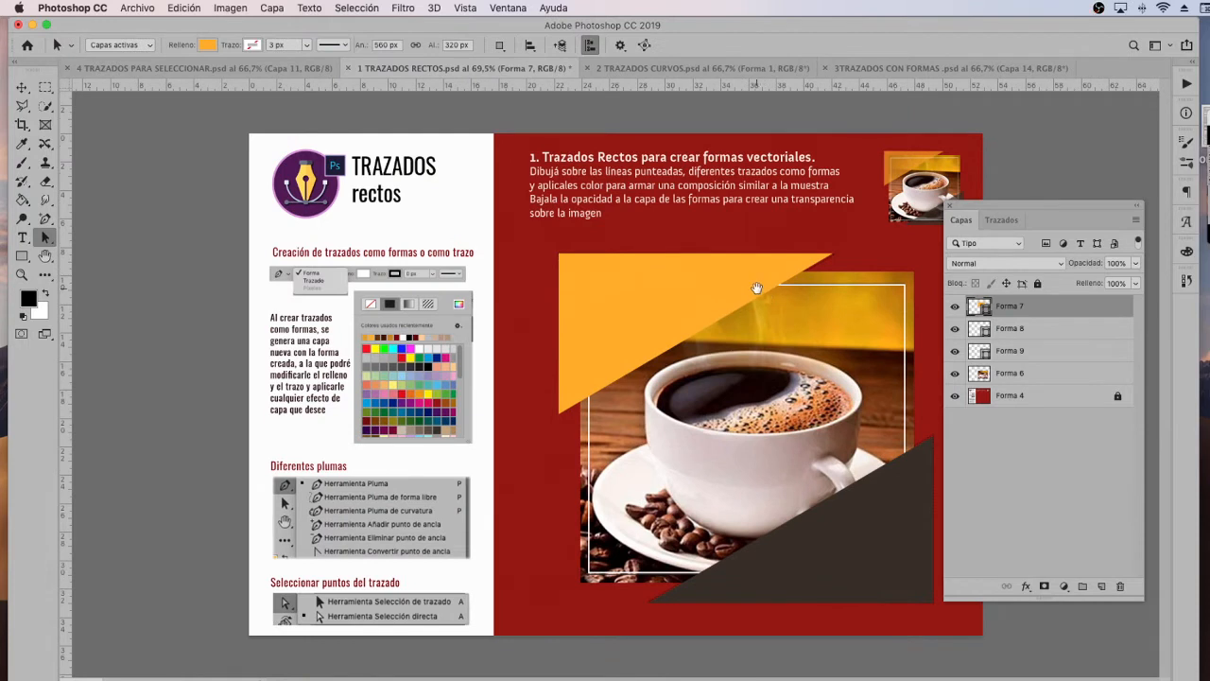
{"action": "scroll", "coordinate": [757, 288], "scroll_direction": "up", "scroll_amount": 1}
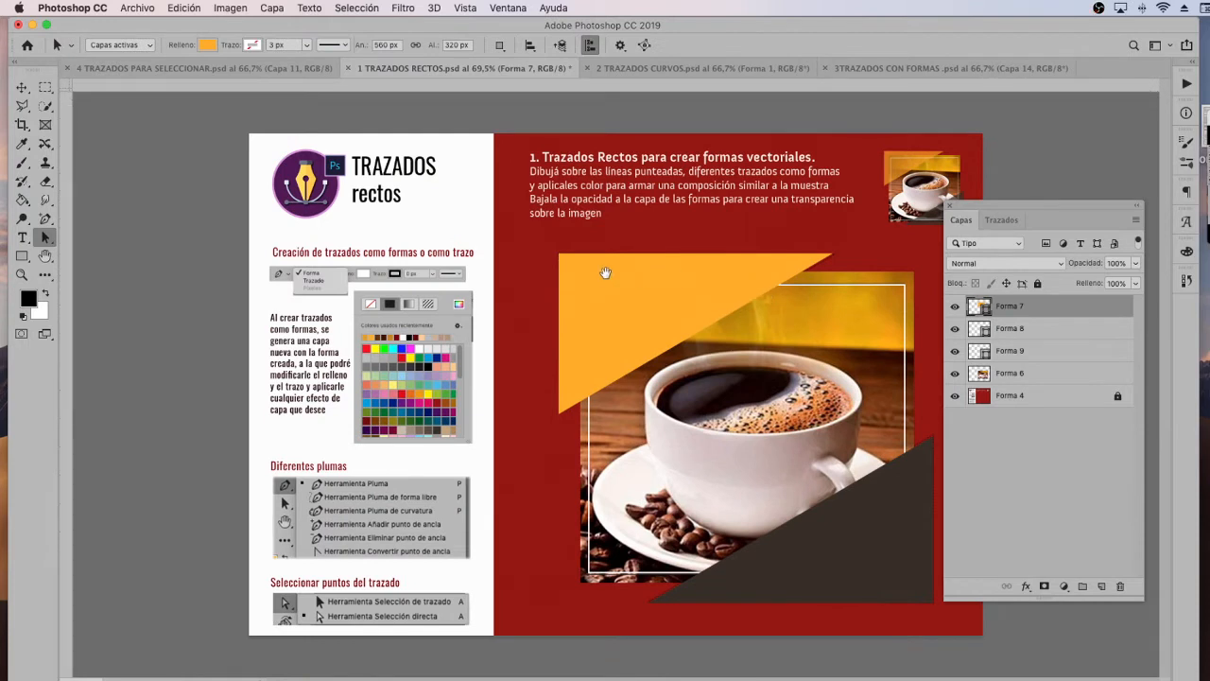
{"action": "left_click", "coordinate": [676, 286]}
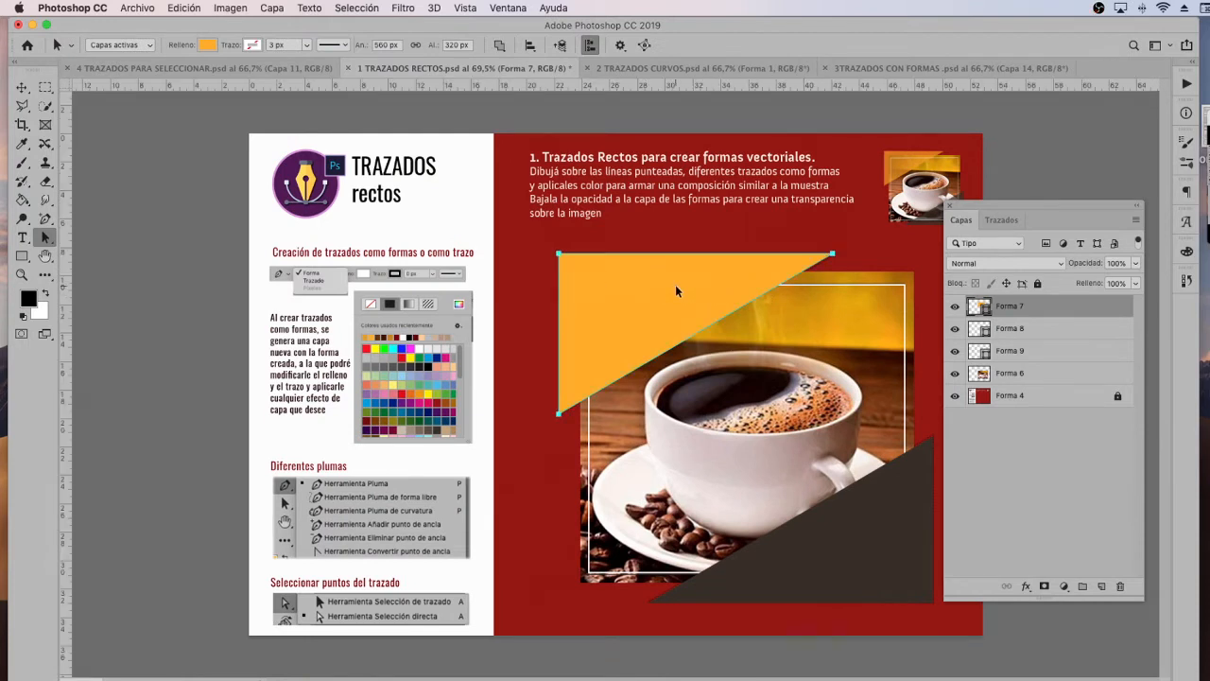
{"action": "left_click", "coordinate": [1136, 266]}
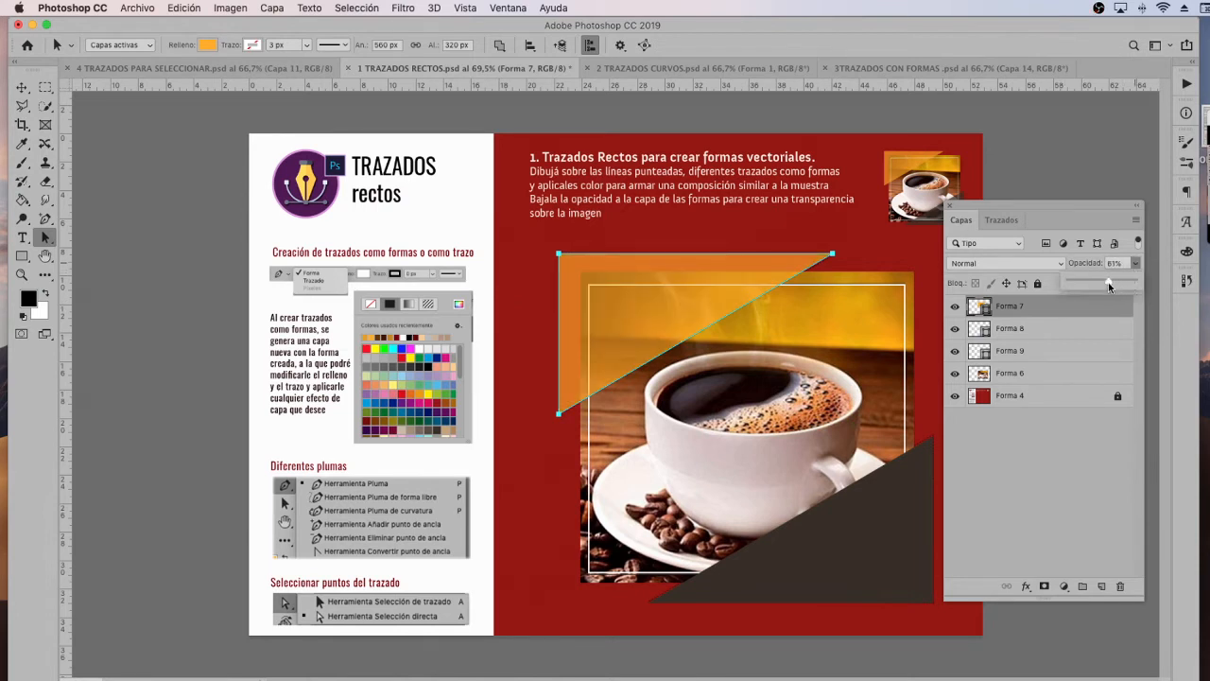
{"action": "left_click", "coordinate": [882, 531]}
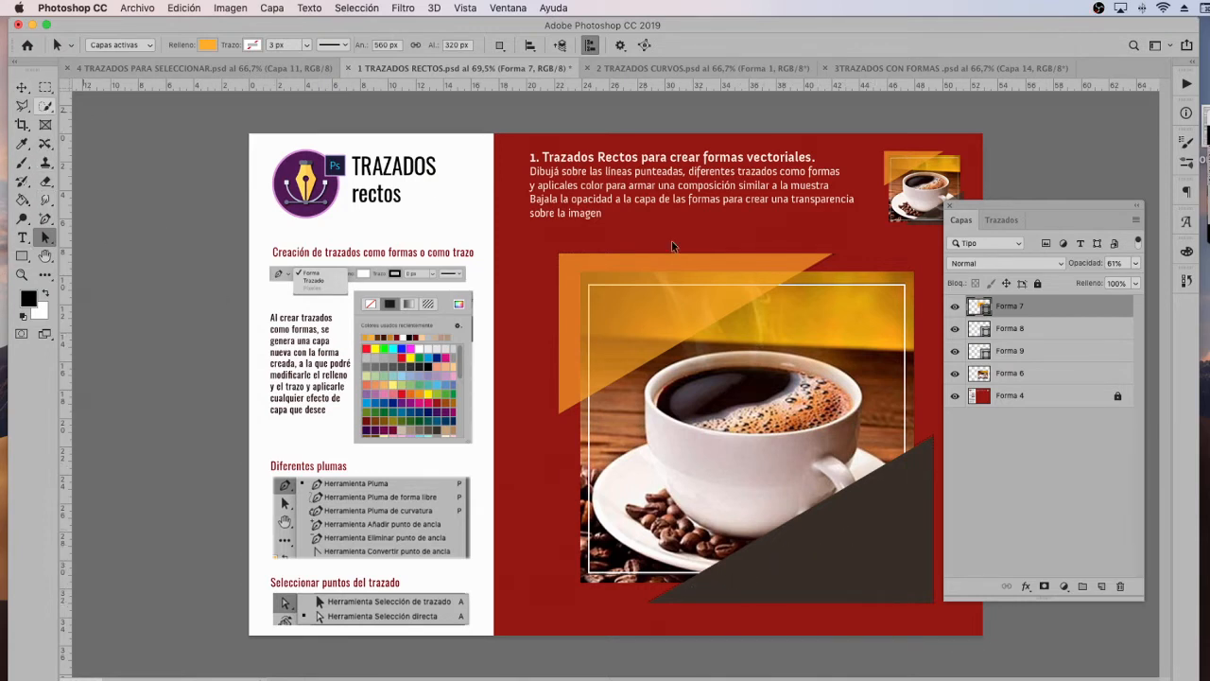
Lower the opacity of the dark triangle's layer, Forma 8, to 61%
{"action": "left_click", "coordinate": [1011, 352]}
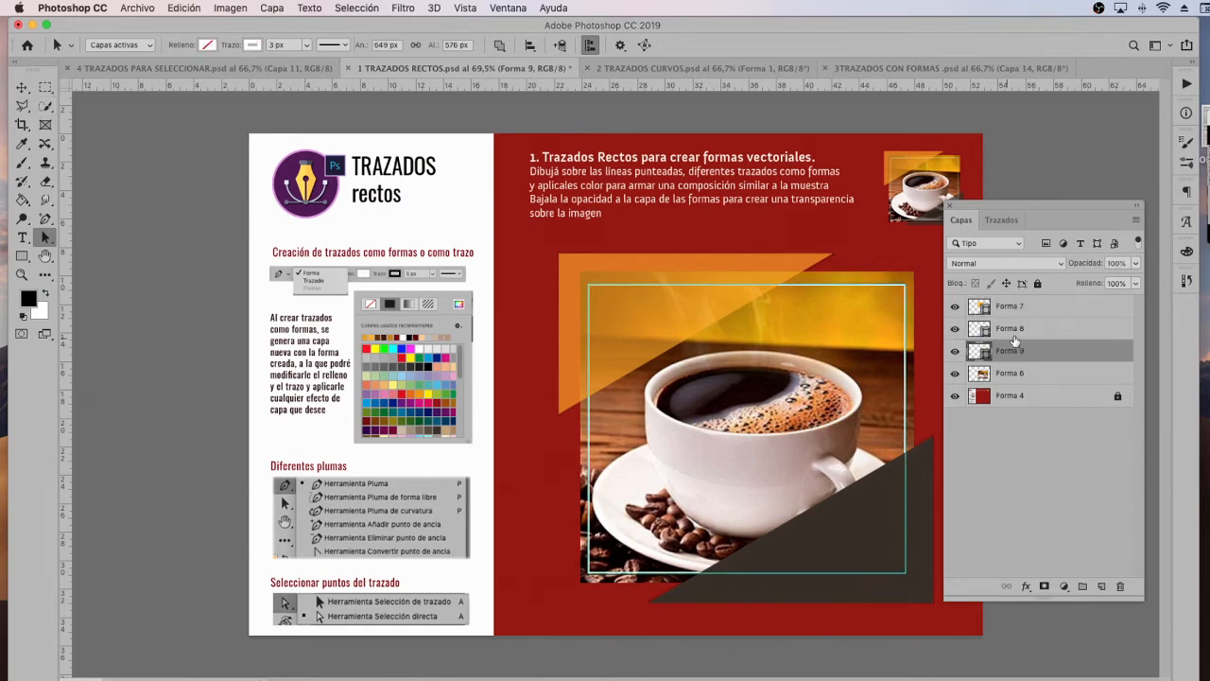
{"action": "left_click", "coordinate": [1012, 329]}
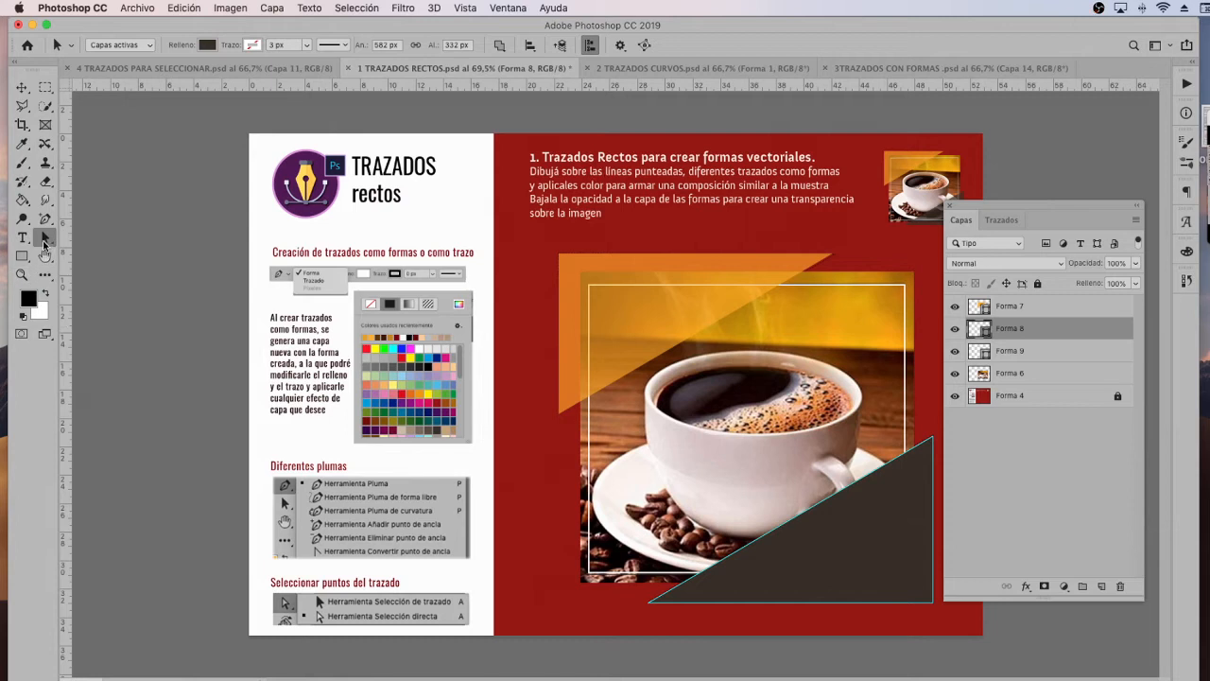
{"action": "left_click", "coordinate": [207, 45]}
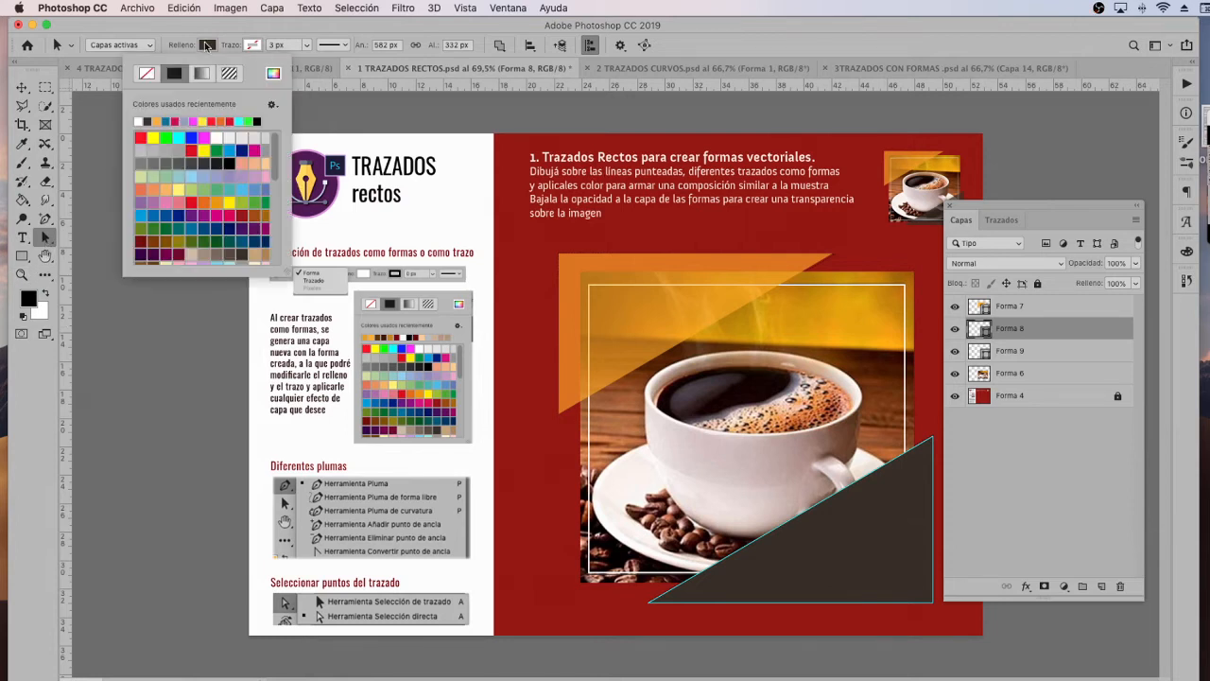
{"action": "left_click", "coordinate": [252, 45]}
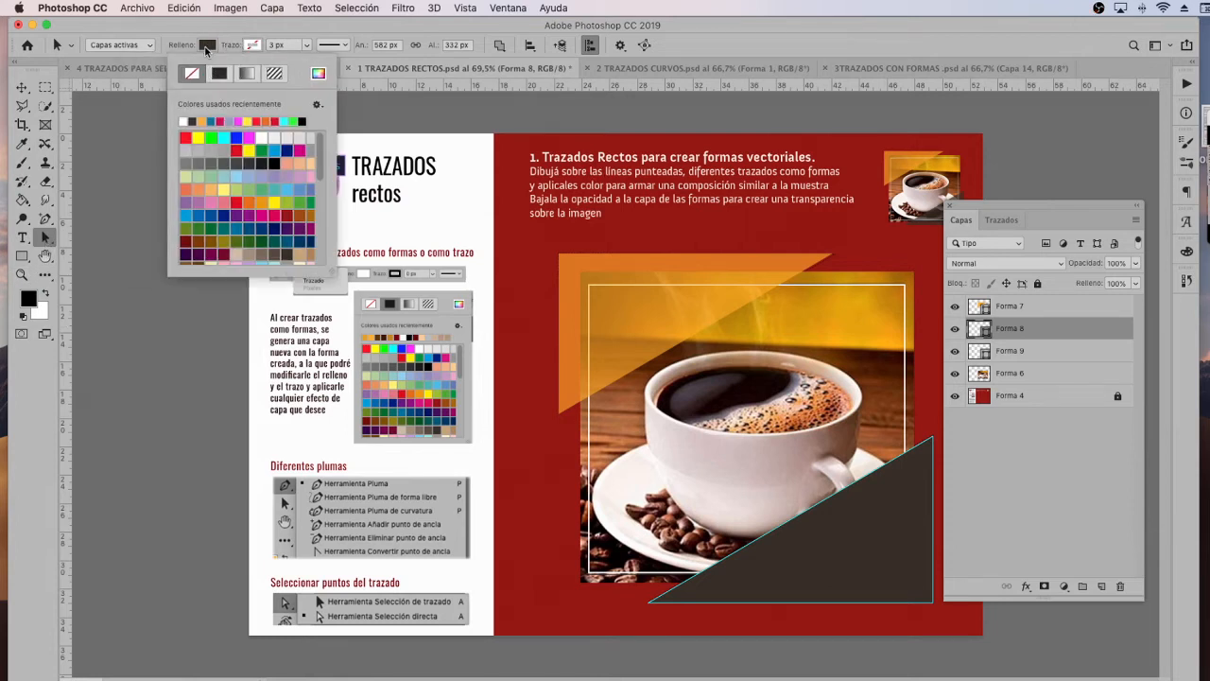
{"action": "left_click", "coordinate": [1135, 263]}
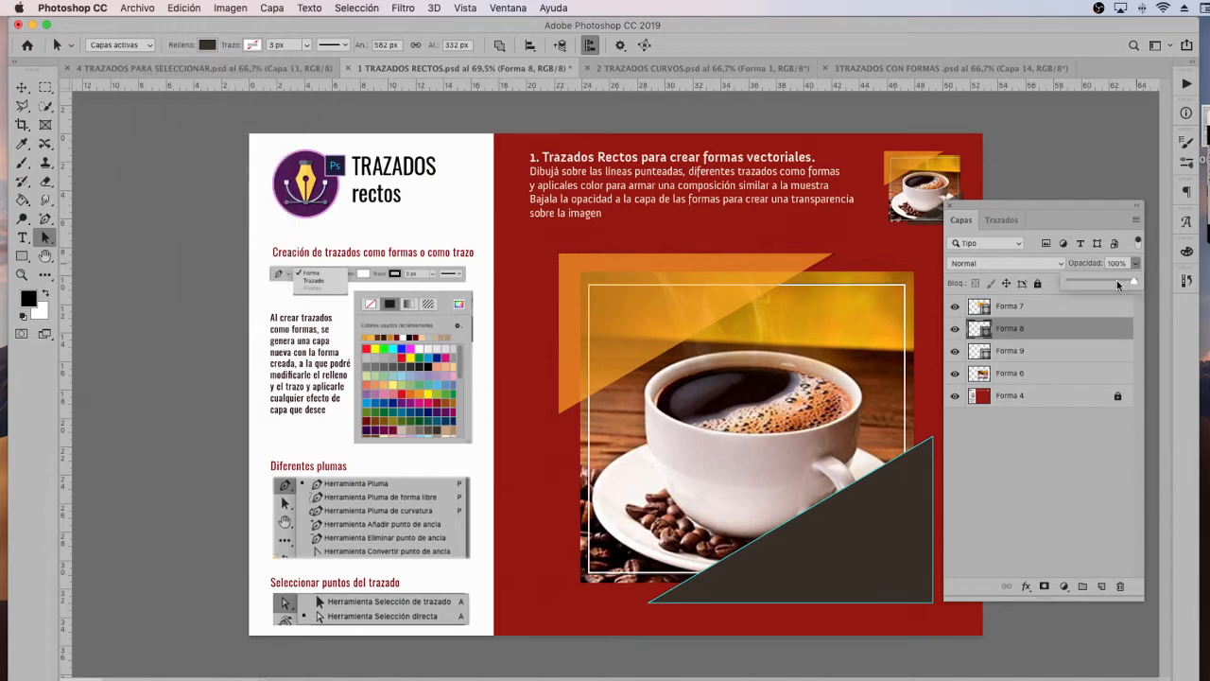
{"action": "left_click", "coordinate": [905, 255]}
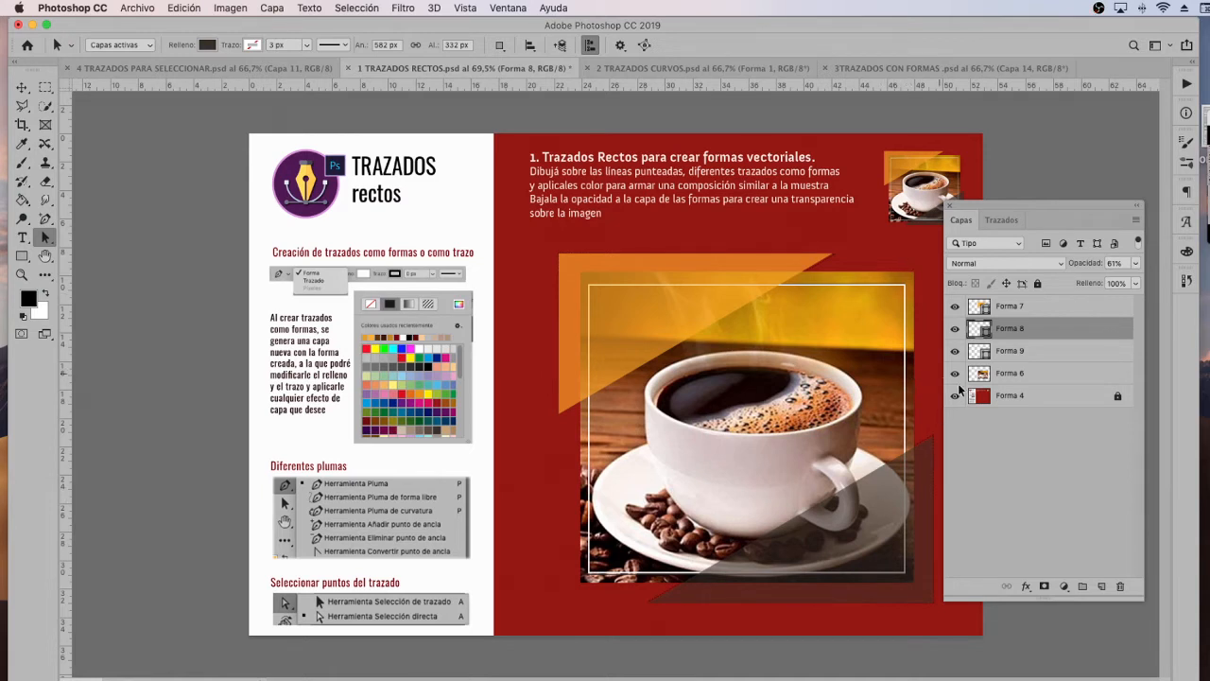
Rename the white frame's layer Forma 9 as recuadro and move it to the top of the layer stack
{"action": "left_click", "coordinate": [1013, 351]}
{"action": "double_click", "coordinate": [1012, 351]}
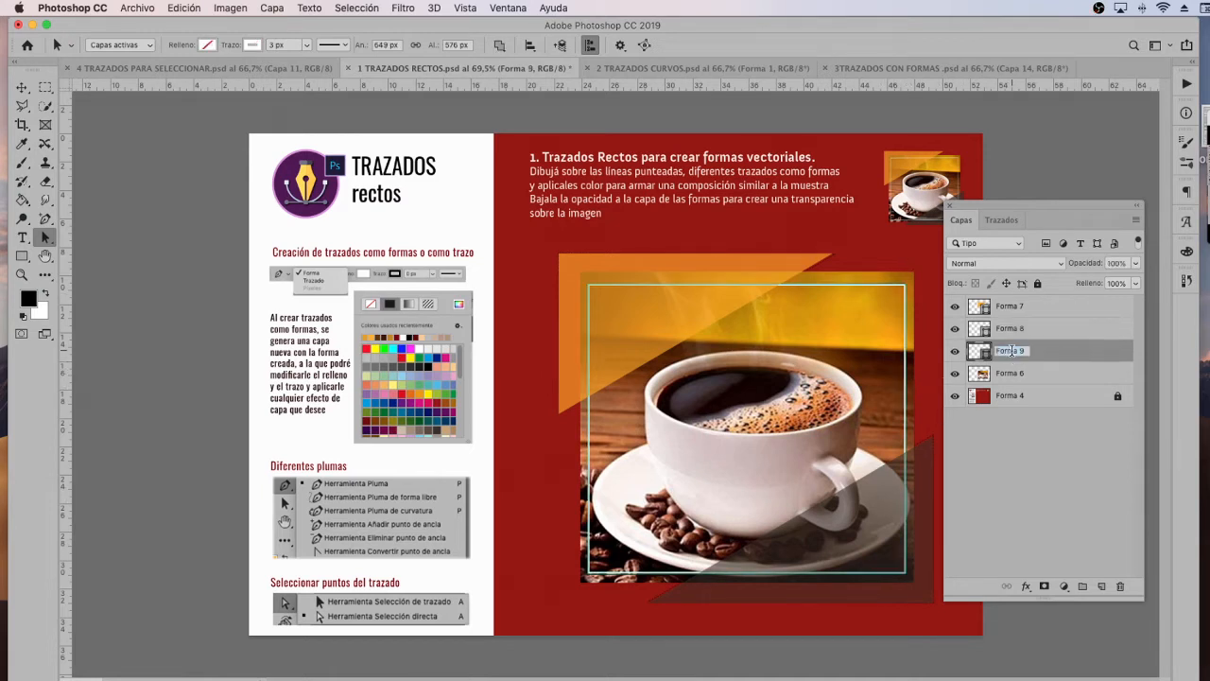
{"action": "type", "text": "recuadro"}
{"action": "key", "text": "Return"}
{"action": "left_click_drag", "start_coordinate": [1015, 354], "coordinate": [1021, 304]}
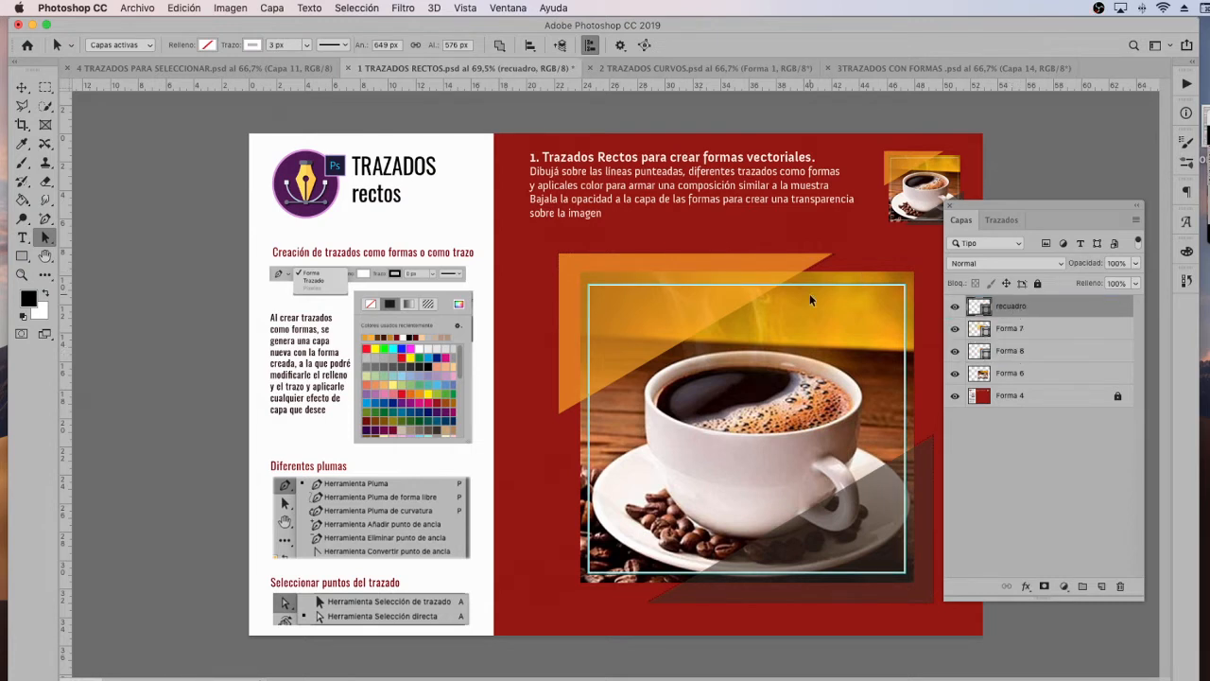
{"action": "left_click", "coordinate": [841, 234]}
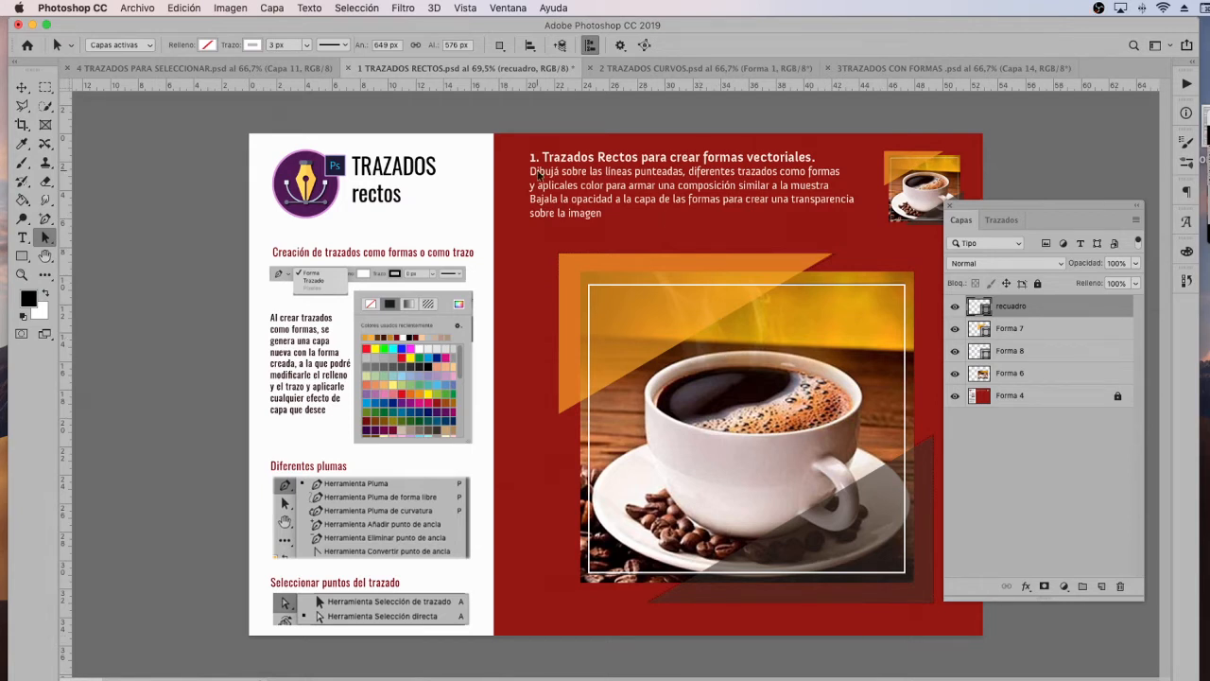
Switch to the 2 TRAZADOS CURVOS document and activate the standard Pen tool
{"action": "left_click", "coordinate": [719, 68]}
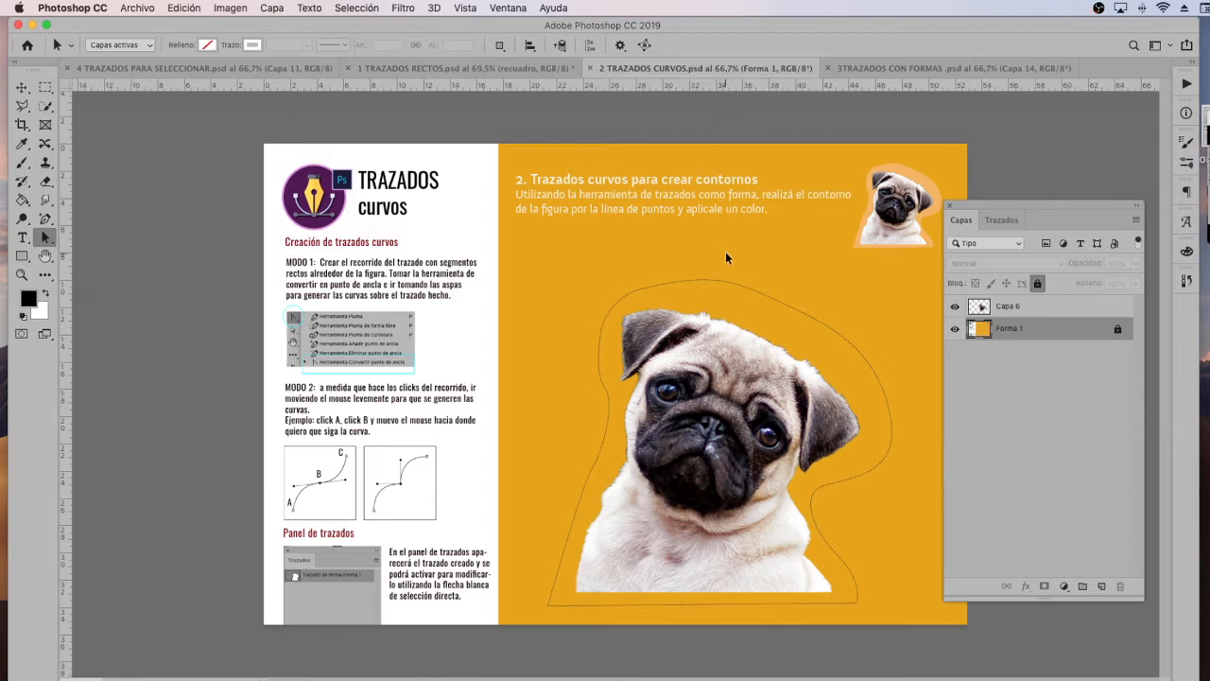
{"action": "left_click", "coordinate": [45, 220]}
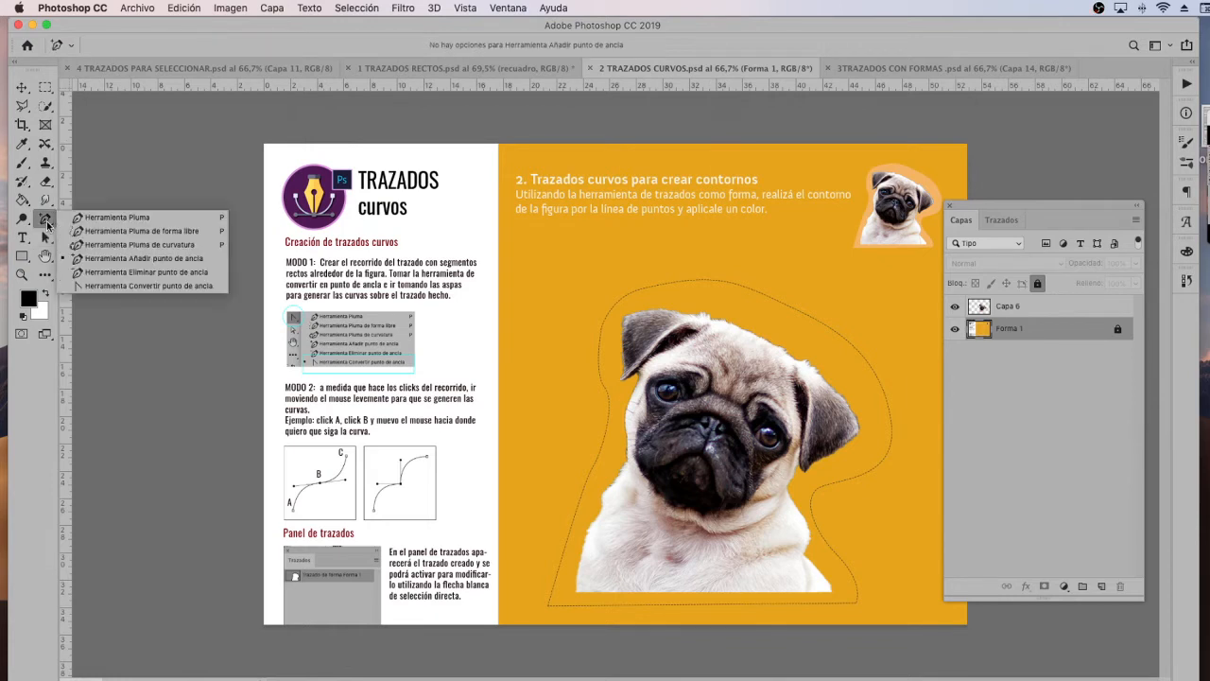
{"action": "left_click", "coordinate": [107, 221]}
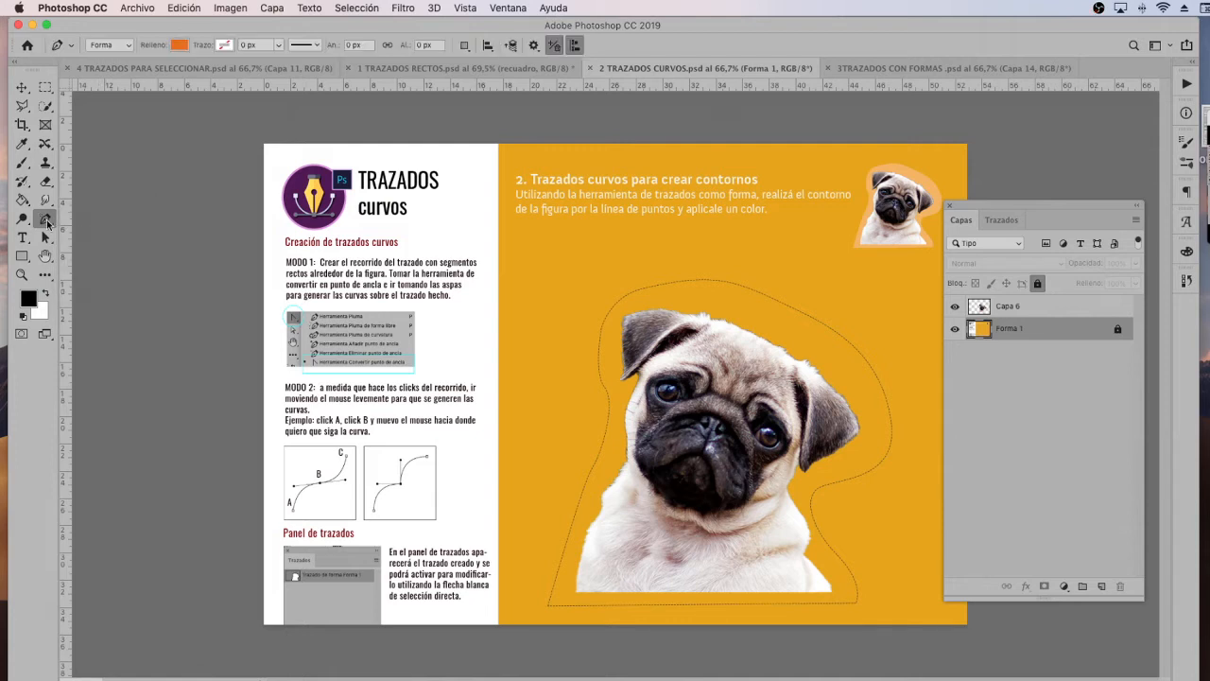
Trace the pug's dotted outline with curved Pen segments, from beside the left ear over the head and down past the right shoulder
{"action": "left_click", "coordinate": [608, 391]}
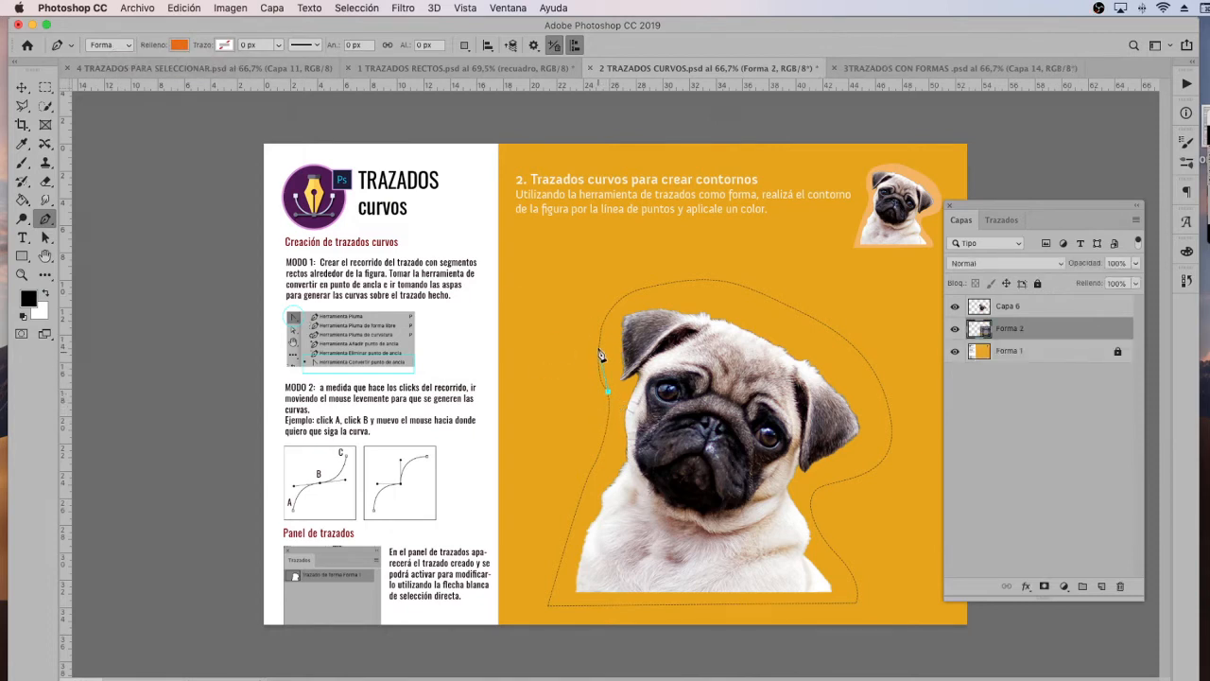
{"action": "left_click_drag", "start_coordinate": [601, 335], "coordinate": [803, 311]}
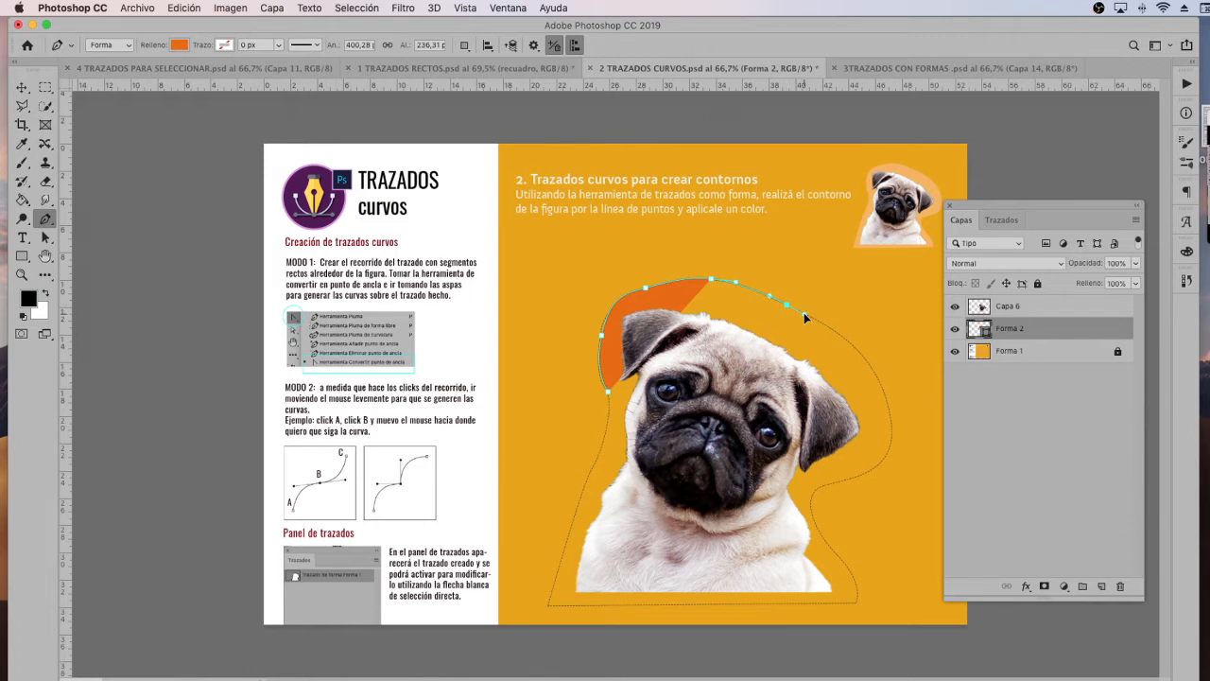
{"action": "left_click_drag", "start_coordinate": [804, 312], "coordinate": [805, 312]}
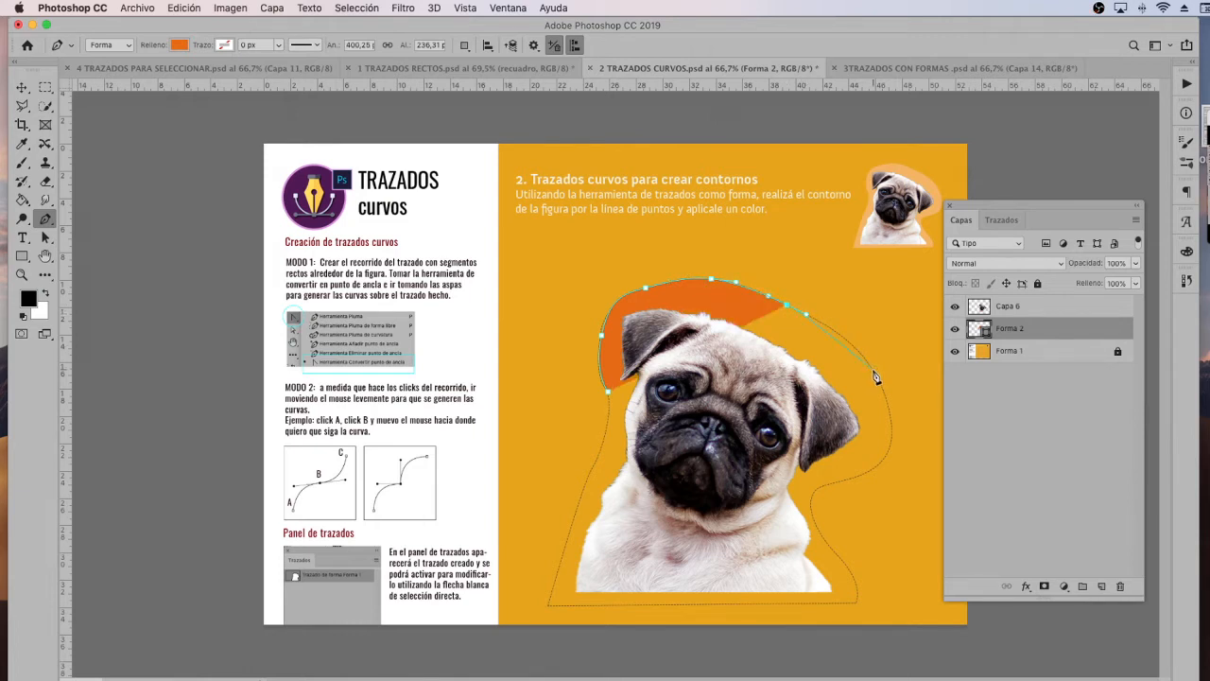
{"action": "left_click_drag", "start_coordinate": [870, 365], "coordinate": [886, 390]}
{"action": "left_click_drag", "start_coordinate": [887, 451], "coordinate": [794, 489]}
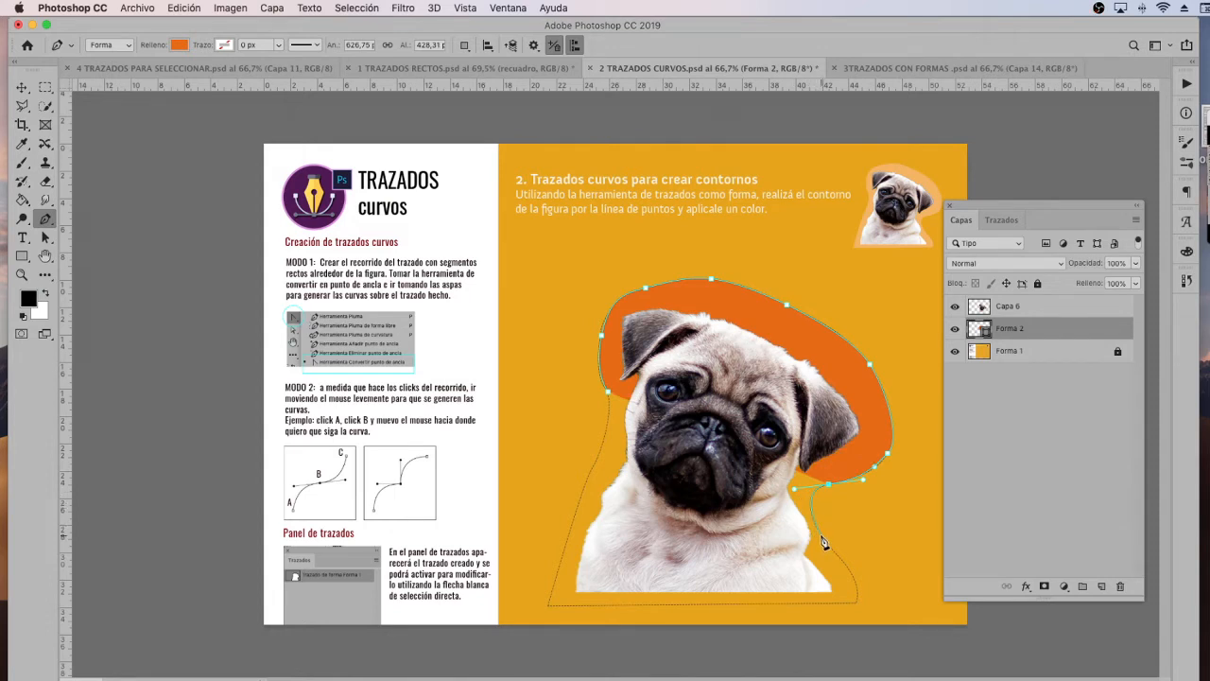
{"action": "left_click_drag", "start_coordinate": [821, 534], "coordinate": [826, 540]}
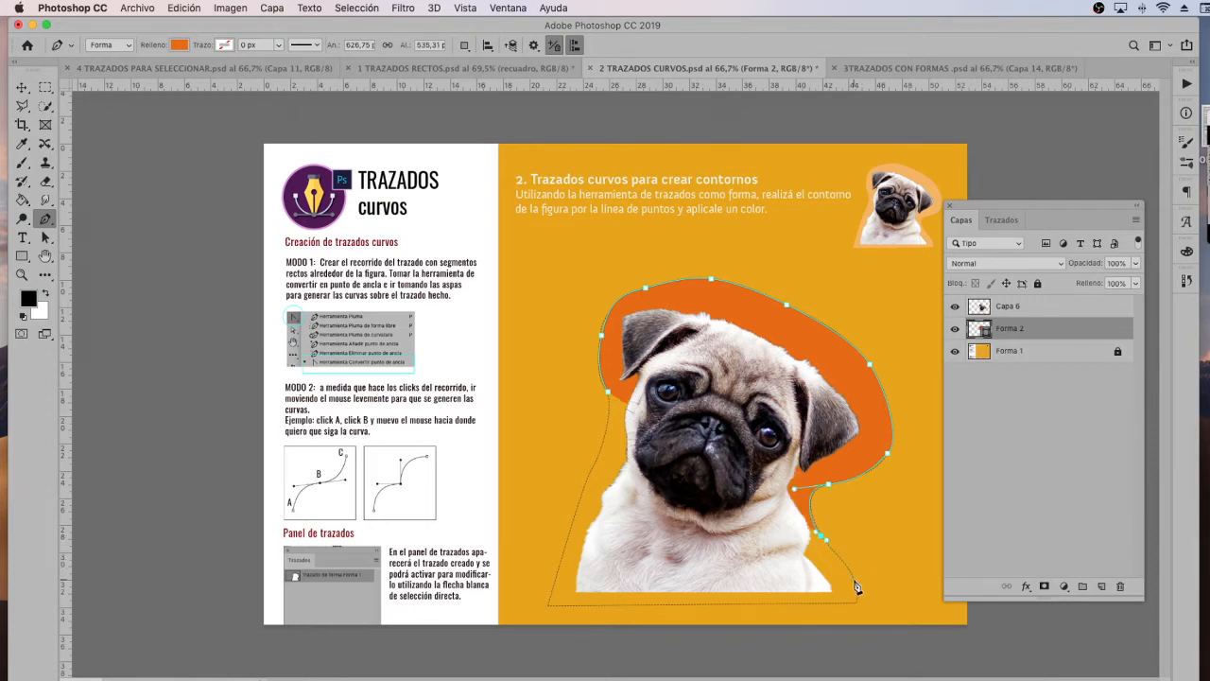
Continue the Pen outline around the lower corners and up the pug's left side, closing it at the starting anchor
{"action": "left_click", "coordinate": [855, 579]}
{"action": "left_click", "coordinate": [857, 596]}
{"action": "left_click", "coordinate": [857, 608]}
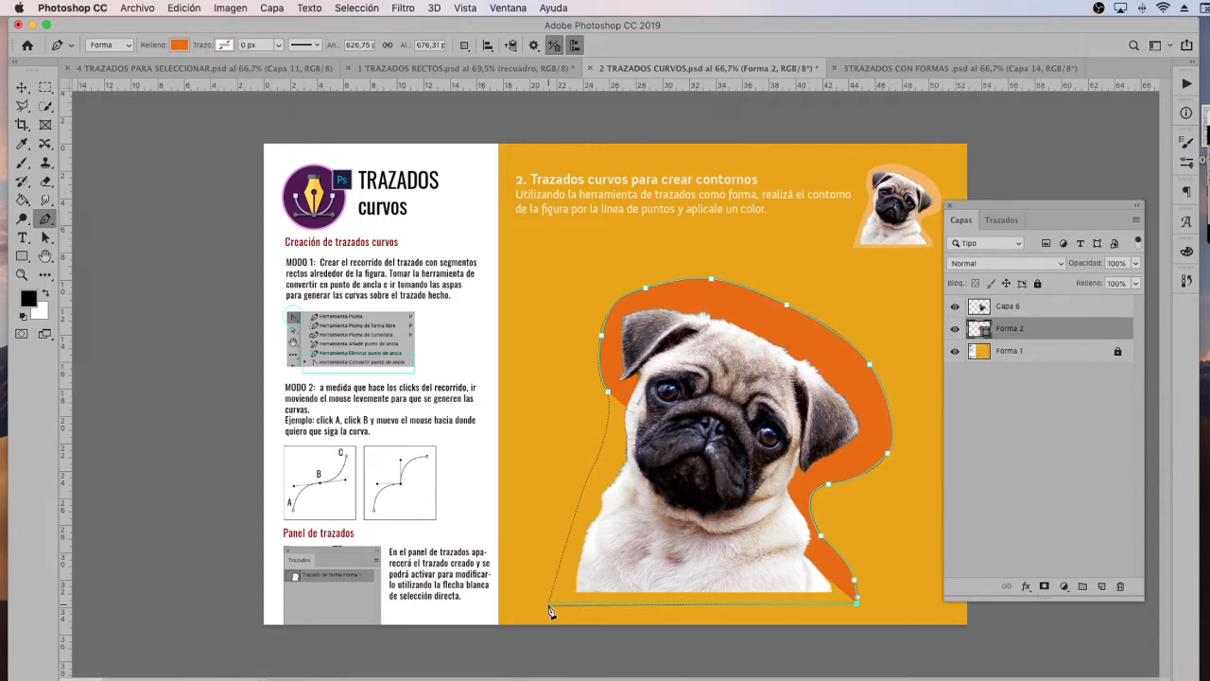
{"action": "left_click", "coordinate": [549, 604]}
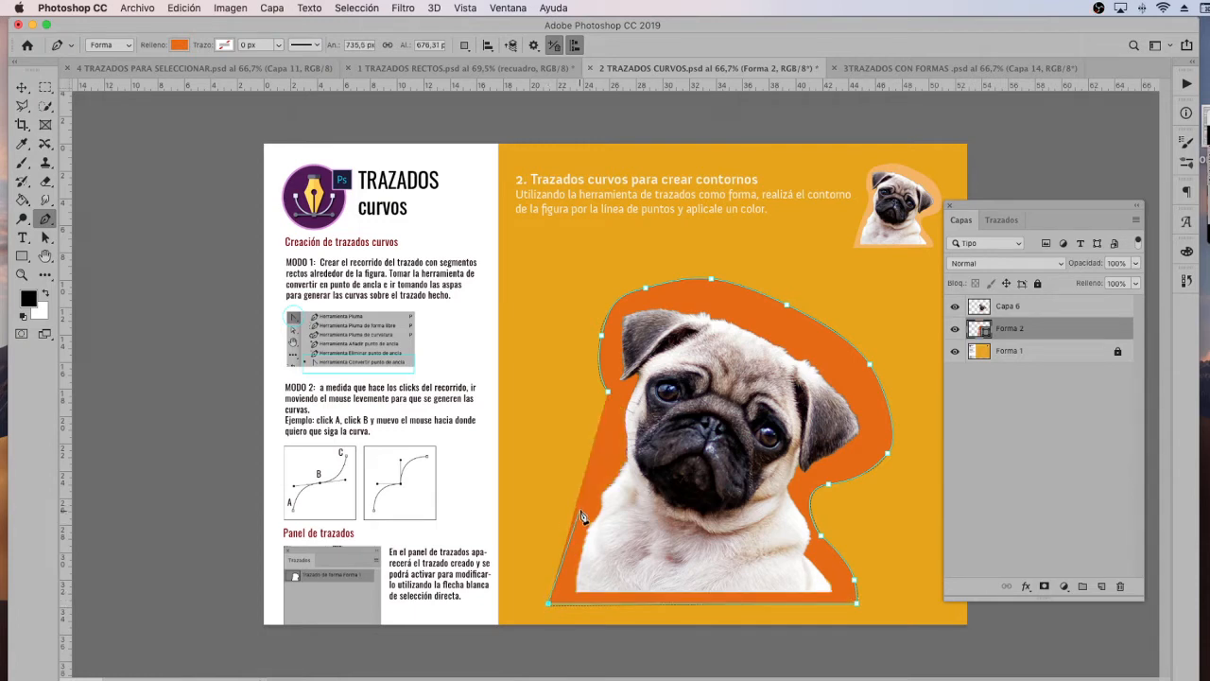
{"action": "left_click", "coordinate": [585, 473]}
{"action": "left_click", "coordinate": [610, 397]}
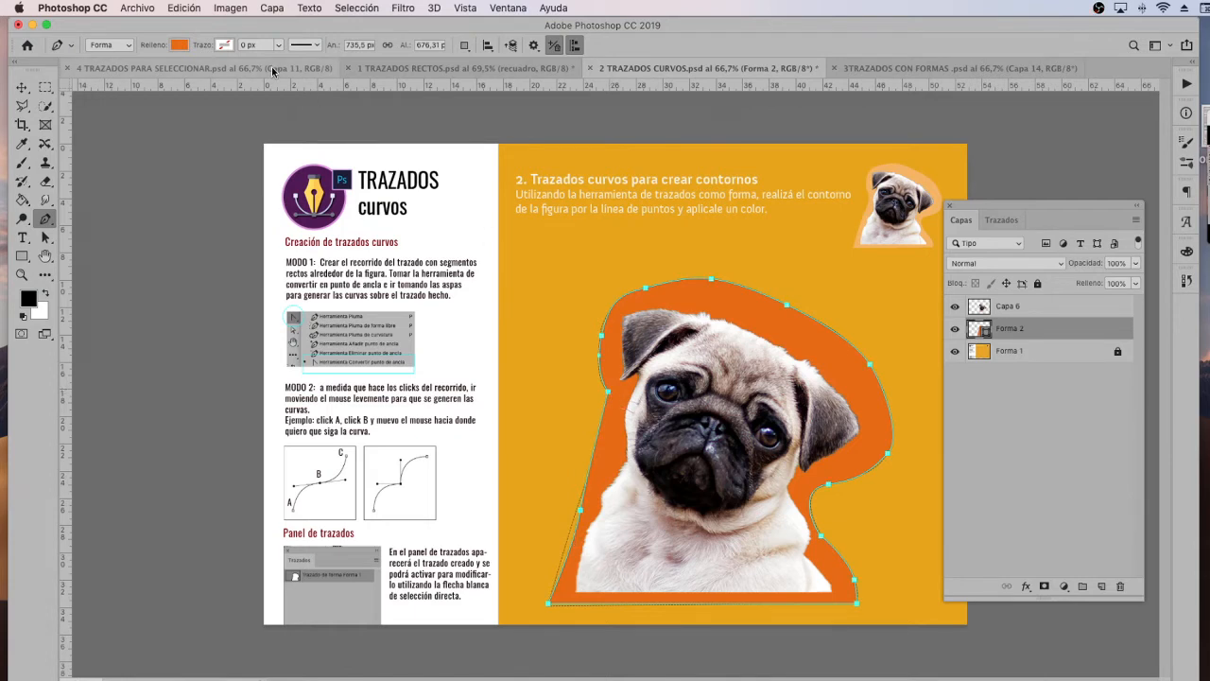
Remove the outline shape's fill and inspect how its left side follows the dotted line
{"action": "left_click", "coordinate": [178, 45]}
{"action": "left_click", "coordinate": [118, 73]}
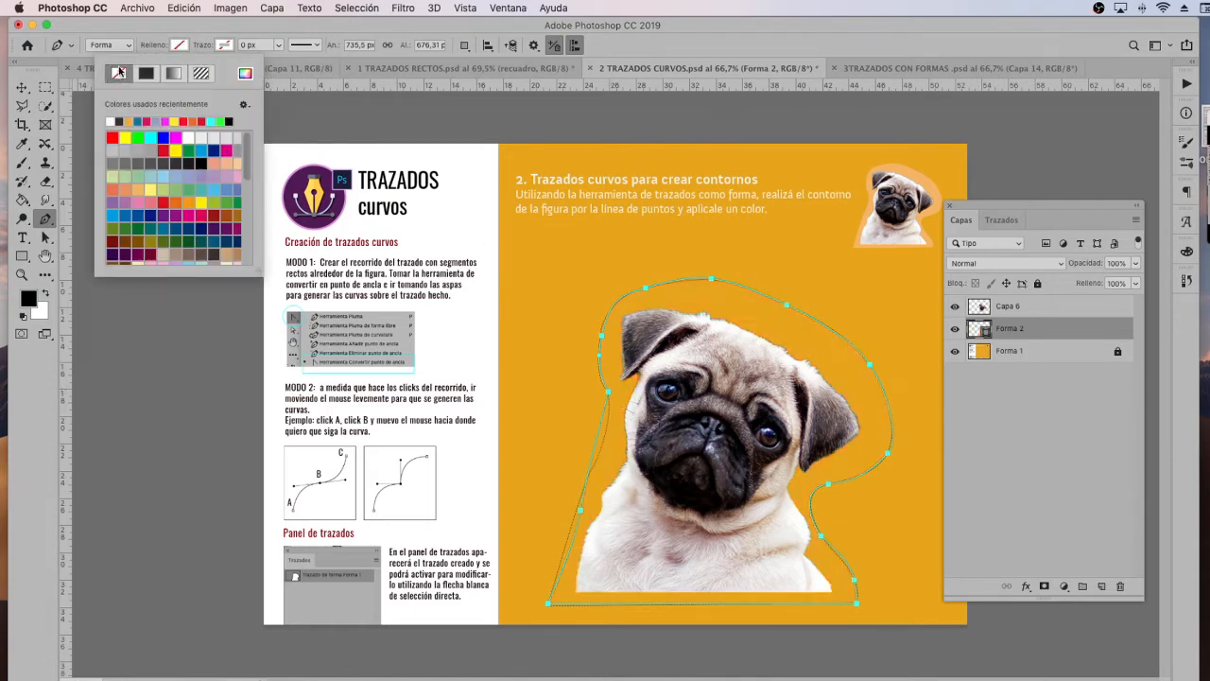
{"action": "scroll", "coordinate": [652, 479], "scroll_direction": "up", "scroll_amount": 5}
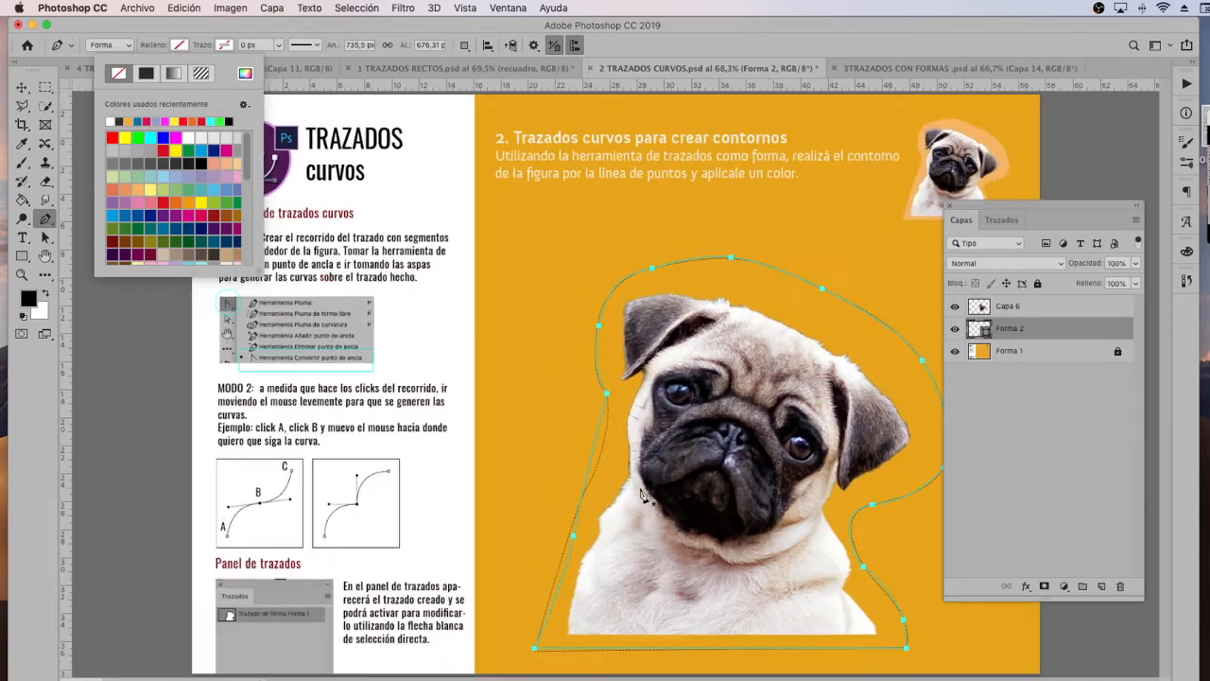
{"action": "scroll", "coordinate": [597, 505], "scroll_direction": "down", "scroll_amount": 4}
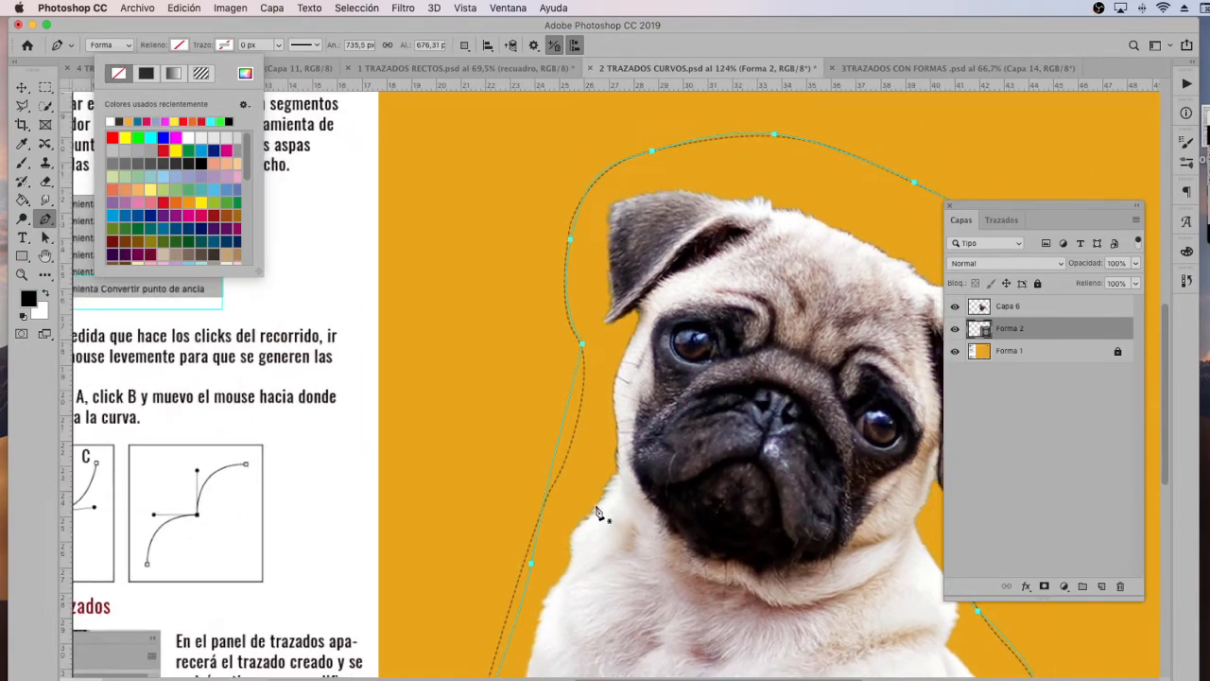
{"action": "scroll", "coordinate": [593, 515], "scroll_direction": "down", "scroll_amount": 3}
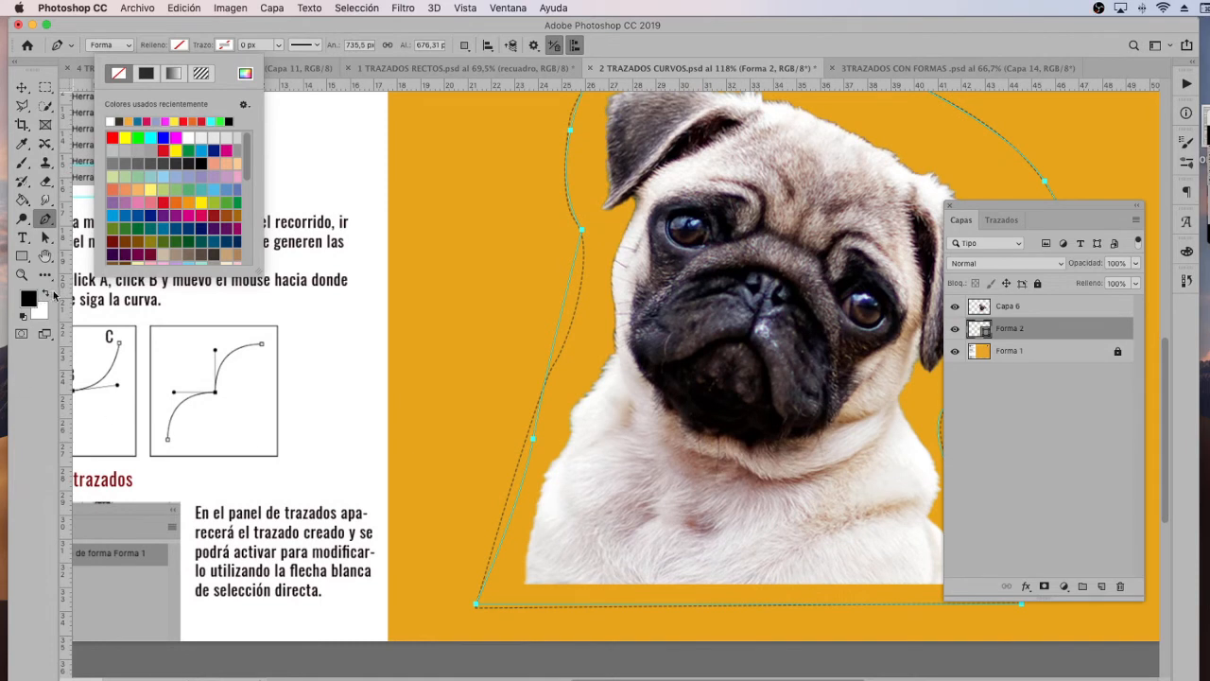
Move the anchor on the outline's left side onto the dotted line with Direct Selection and pull its upper handle to bend the curve
{"action": "left_click_drag", "start_coordinate": [46, 237], "coordinate": [84, 251]}
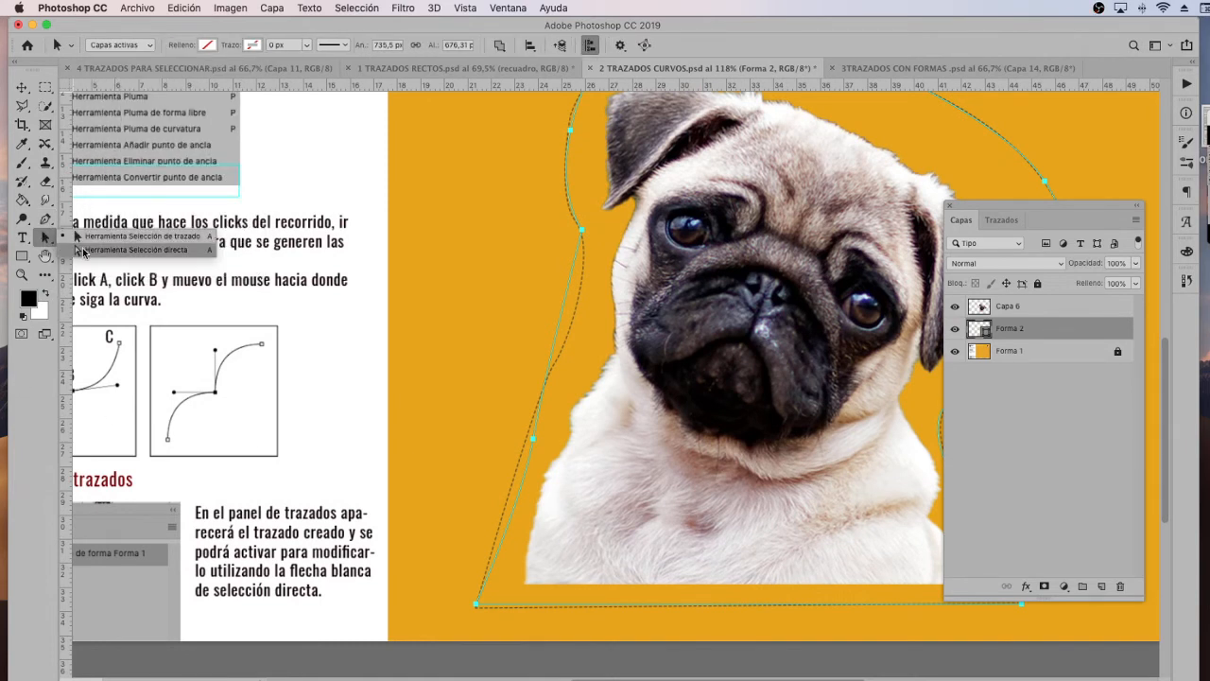
{"action": "left_click", "coordinate": [83, 252]}
{"action": "left_click", "coordinate": [534, 441]}
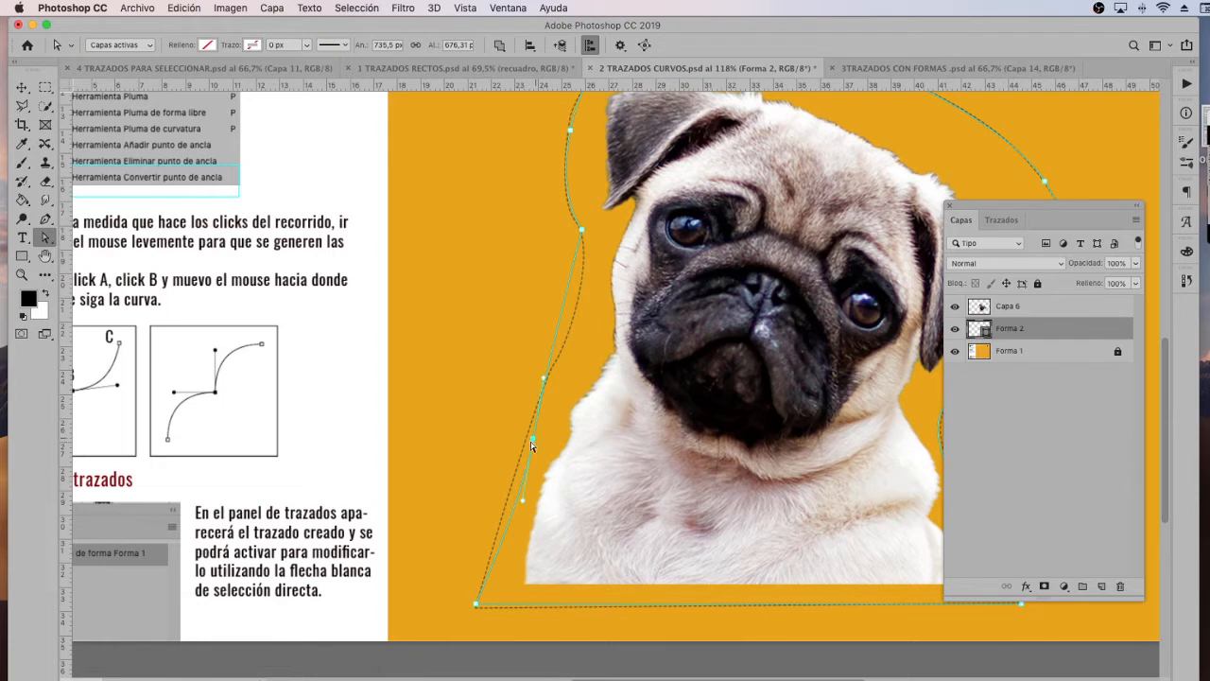
{"action": "left_click_drag", "start_coordinate": [533, 439], "coordinate": [526, 438]}
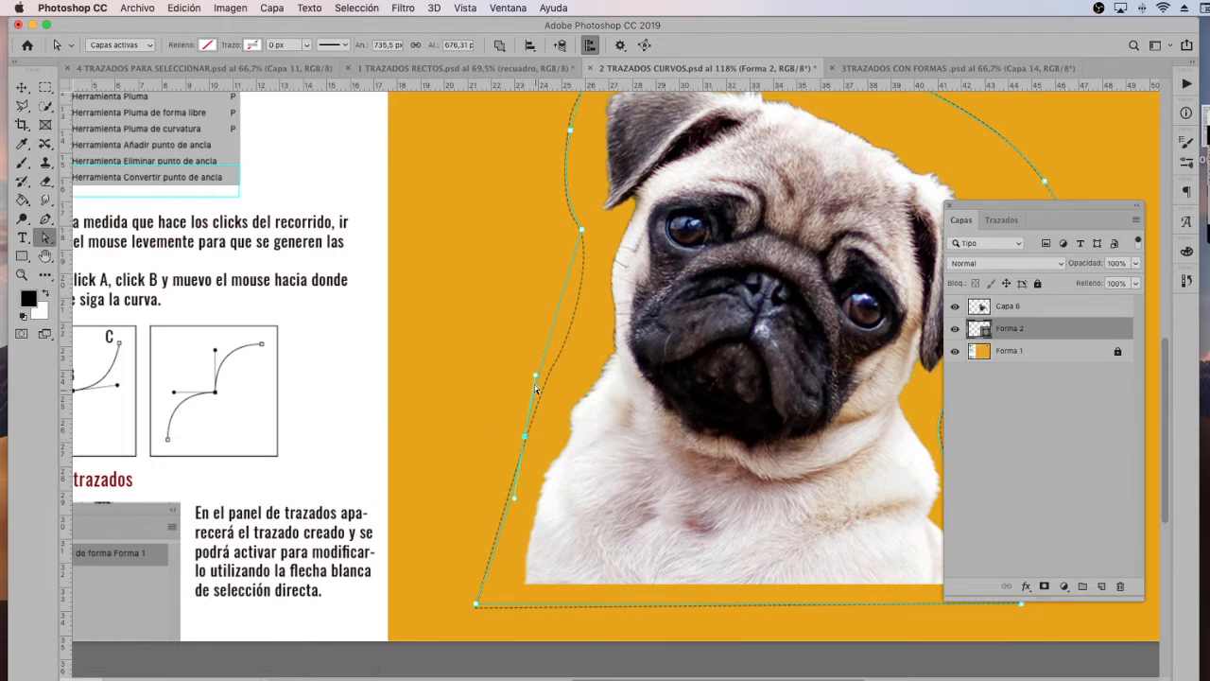
{"action": "left_click_drag", "start_coordinate": [534, 375], "coordinate": [601, 343]}
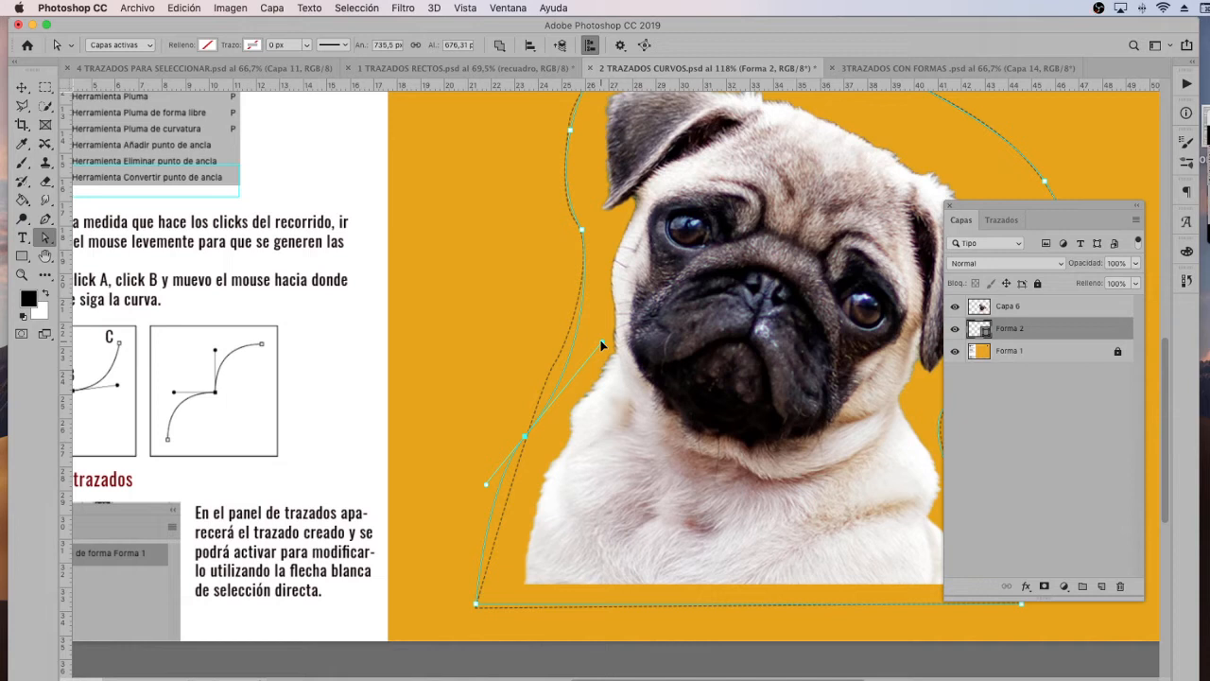
Adjust the left-side anchor's upper handle independently with the Convert Point tool so the curve follows the dotted line
{"action": "left_click", "coordinate": [46, 221]}
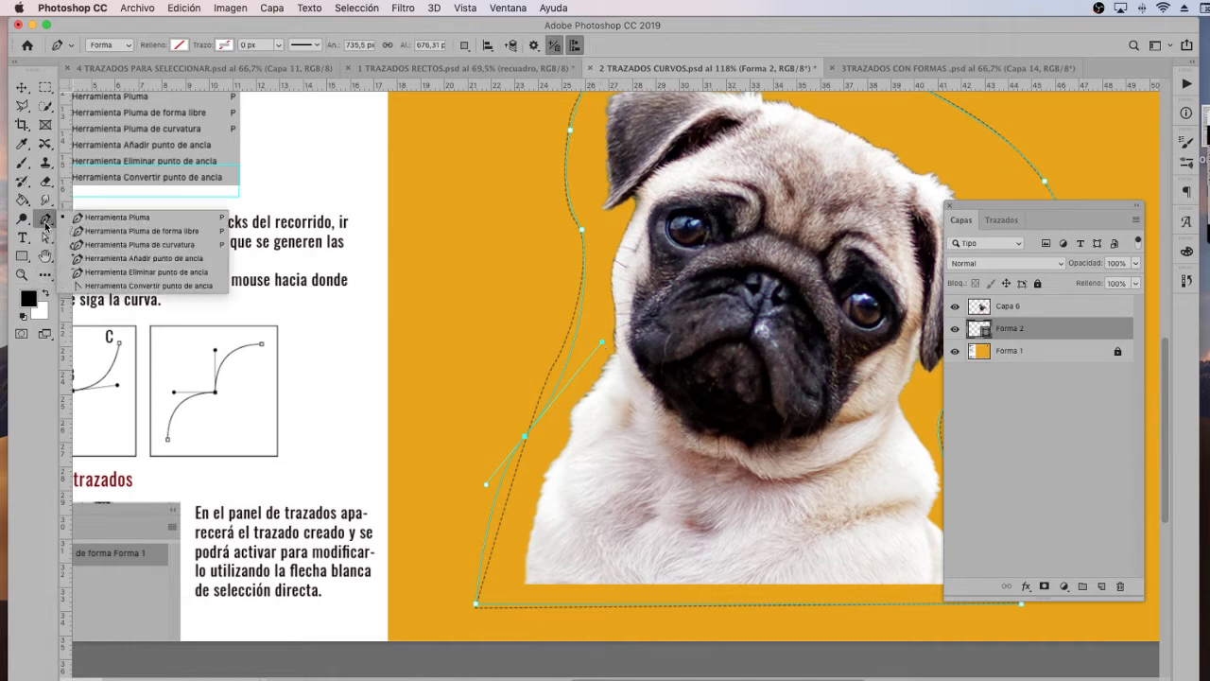
{"action": "left_click", "coordinate": [148, 285]}
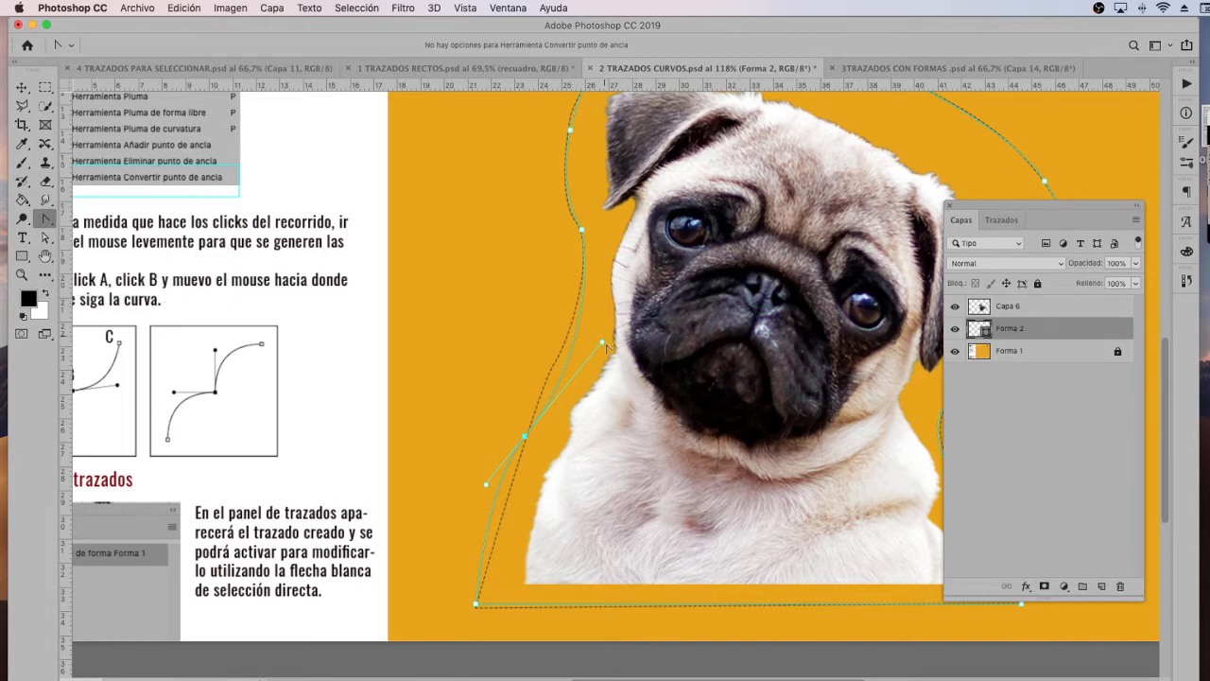
{"action": "left_click_drag", "start_coordinate": [603, 344], "coordinate": [604, 257]}
{"action": "scroll", "coordinate": [615, 447], "scroll_direction": "down", "scroll_amount": 2}
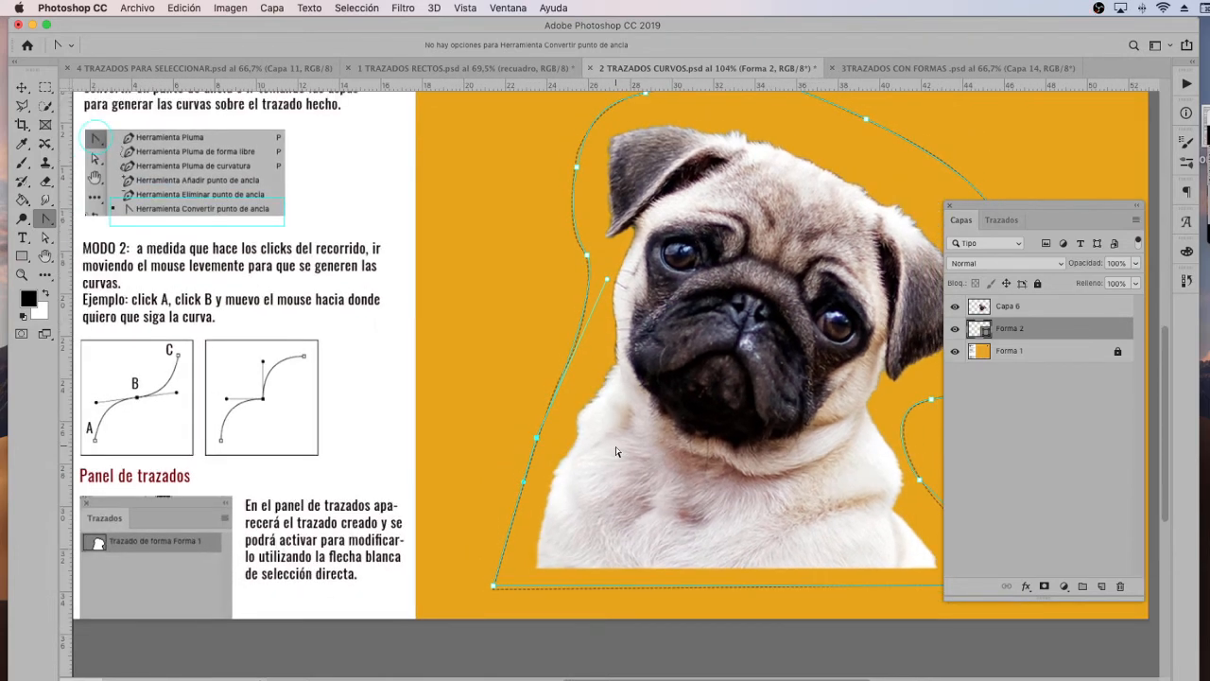
{"action": "left_click_drag", "start_coordinate": [661, 410], "coordinate": [495, 468]}
{"action": "key", "text": "super+r"}
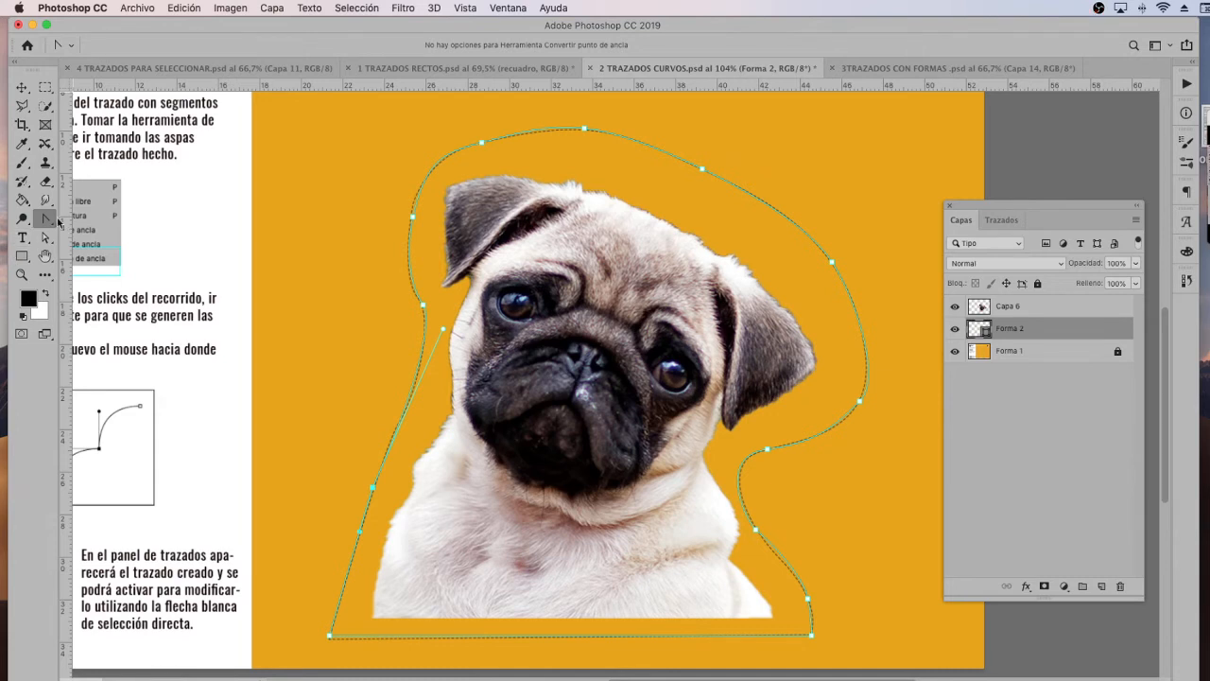
Select the whole pug outline with the Path Selection tool and fill it with yellow
{"action": "left_click_drag", "start_coordinate": [50, 220], "coordinate": [160, 236]}
{"action": "left_click", "coordinate": [388, 281]}
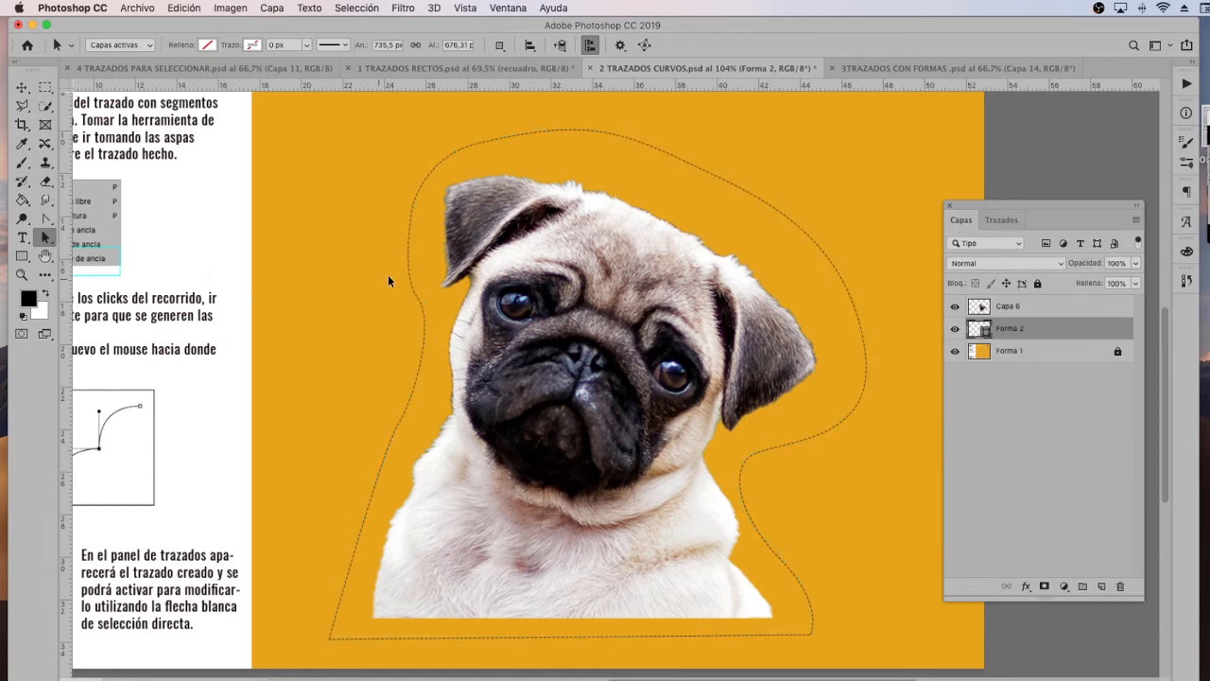
{"action": "left_click", "coordinate": [409, 267]}
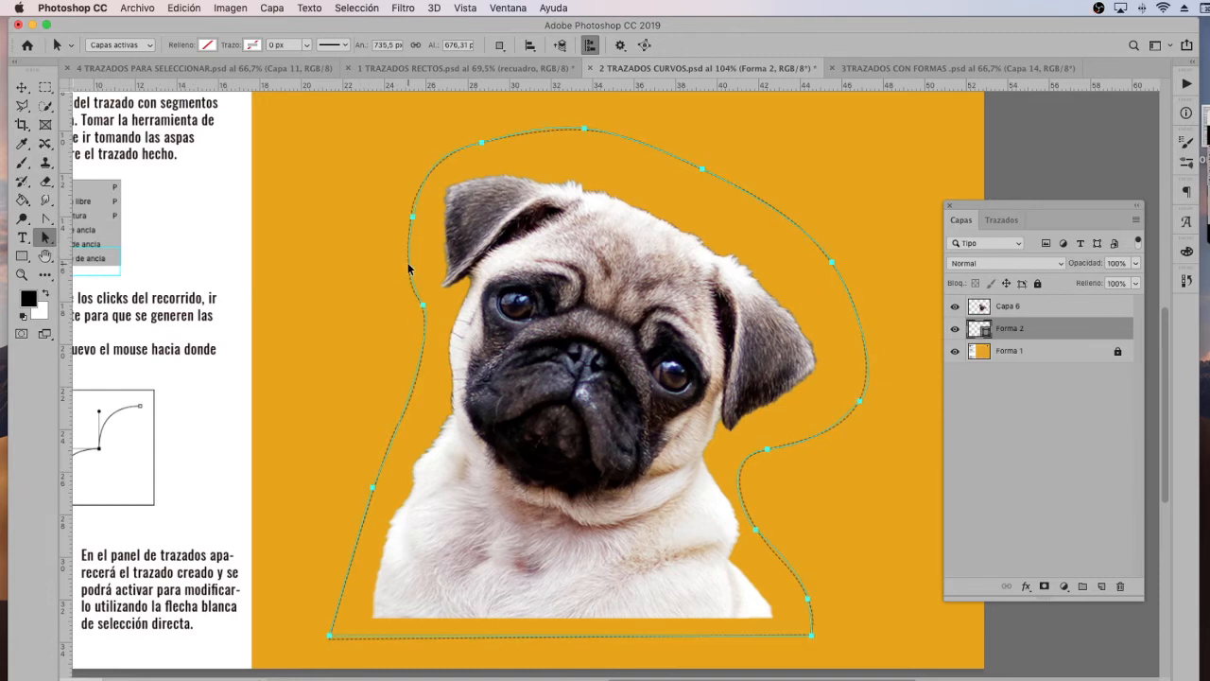
{"action": "left_click", "coordinate": [205, 44]}
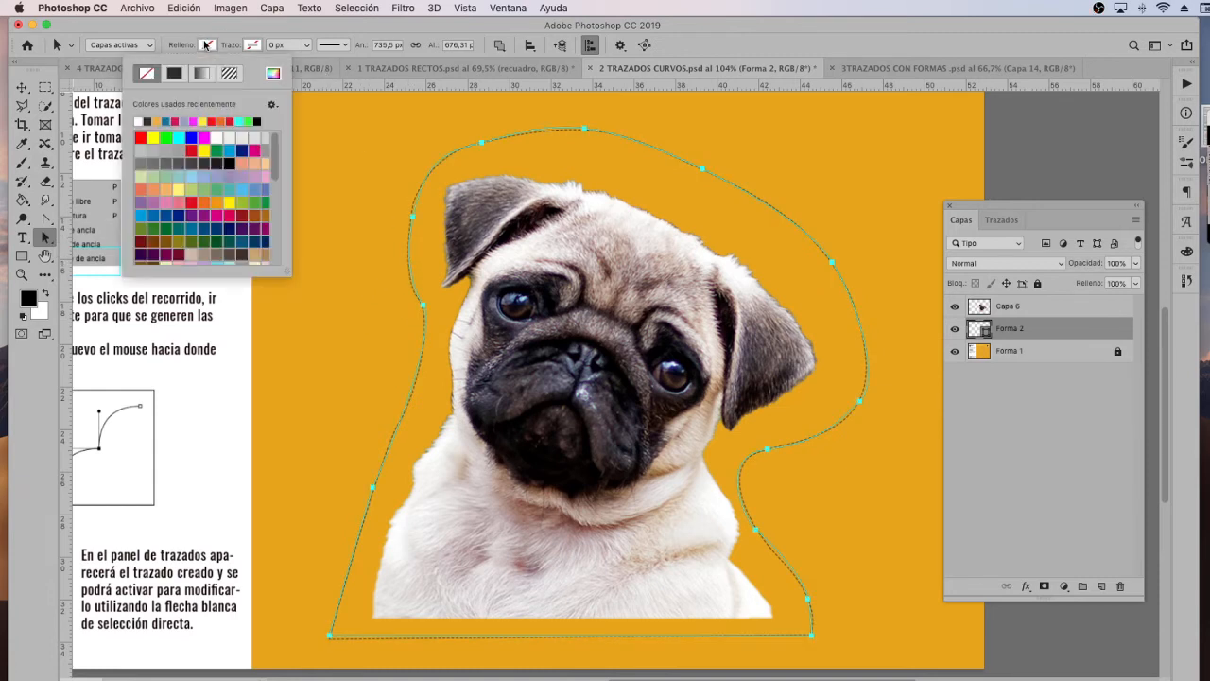
{"action": "left_click", "coordinate": [153, 137]}
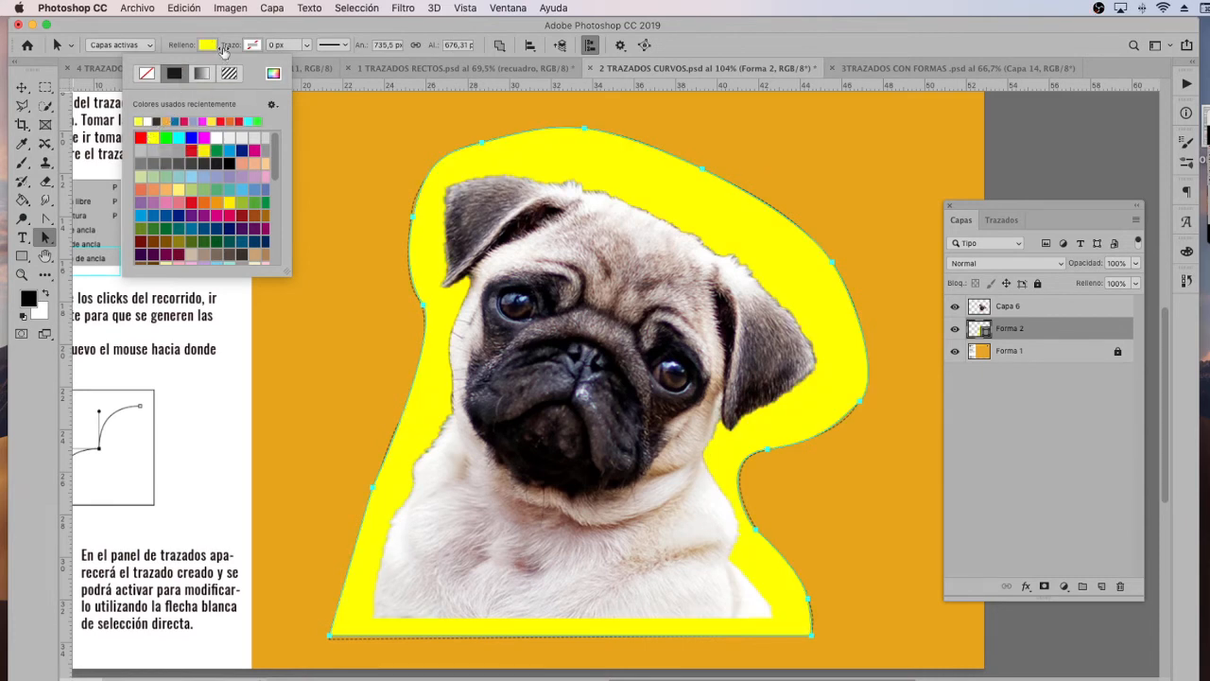
Give the pug outline a white stroke, trying 3 px and settling on a width of 6 px
{"action": "left_click", "coordinate": [251, 45]}
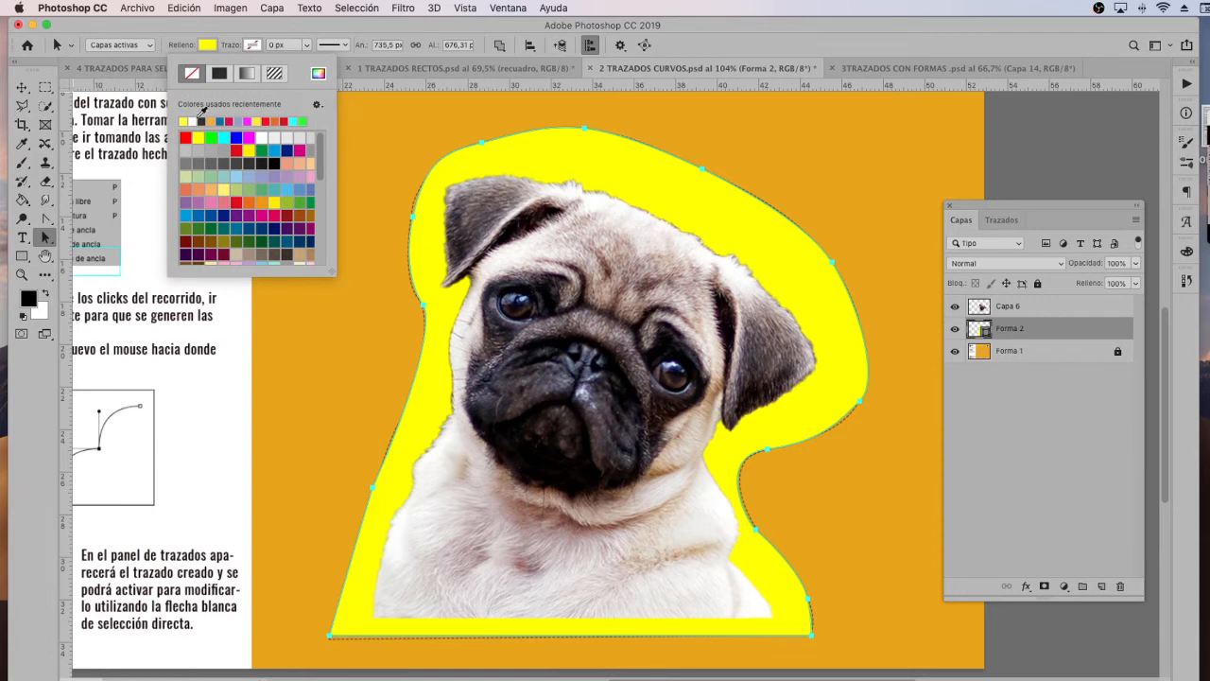
{"action": "left_click", "coordinate": [195, 119]}
{"action": "left_click", "coordinate": [269, 44]}
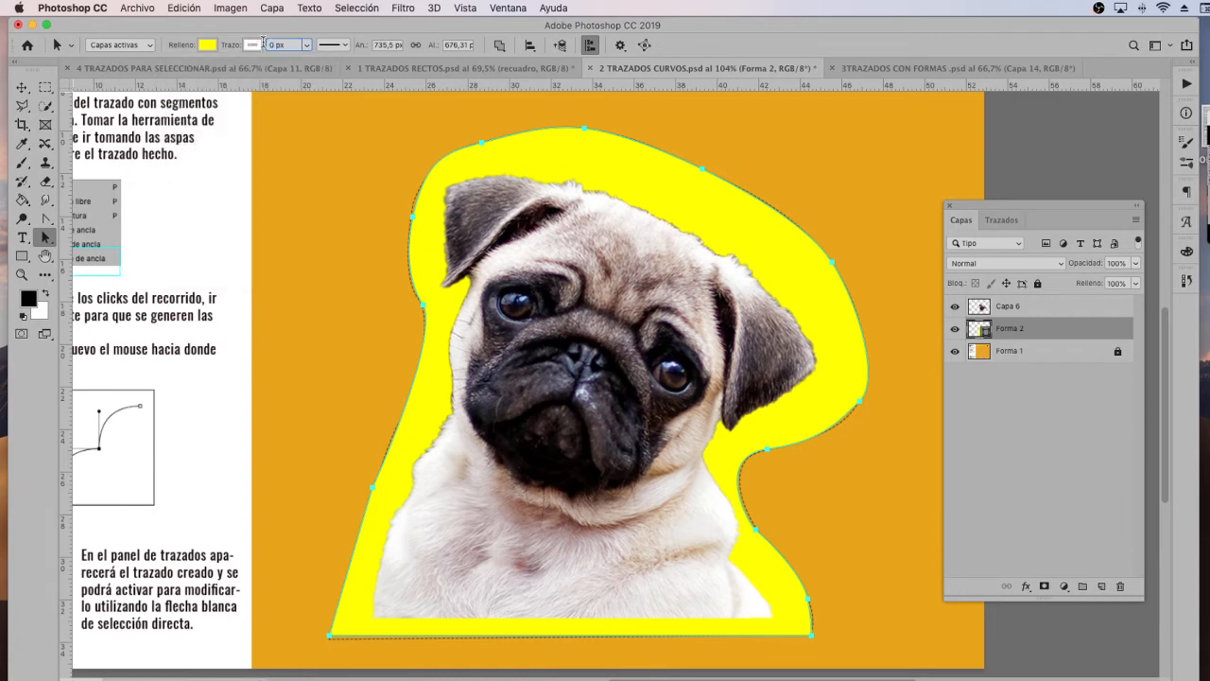
{"action": "type", "text": "3"}
{"action": "key", "text": "Tab"}
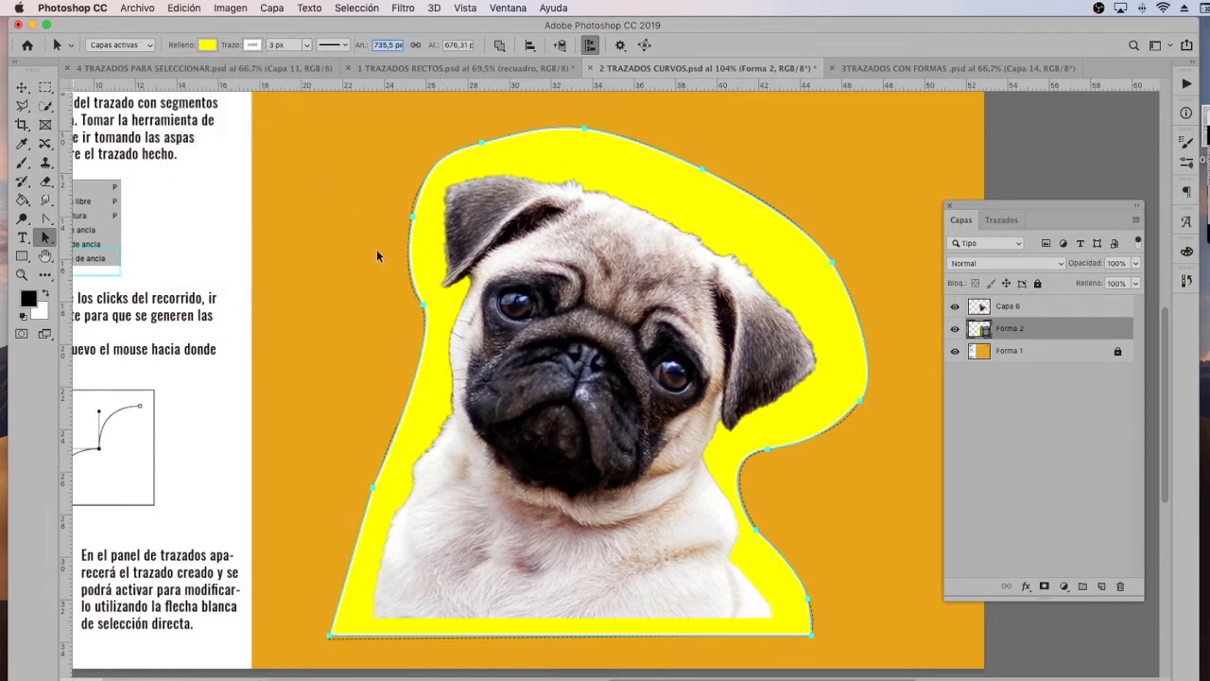
{"action": "left_click", "coordinate": [274, 45]}
{"action": "type", "text": "6"}
{"action": "key", "text": "Tab"}
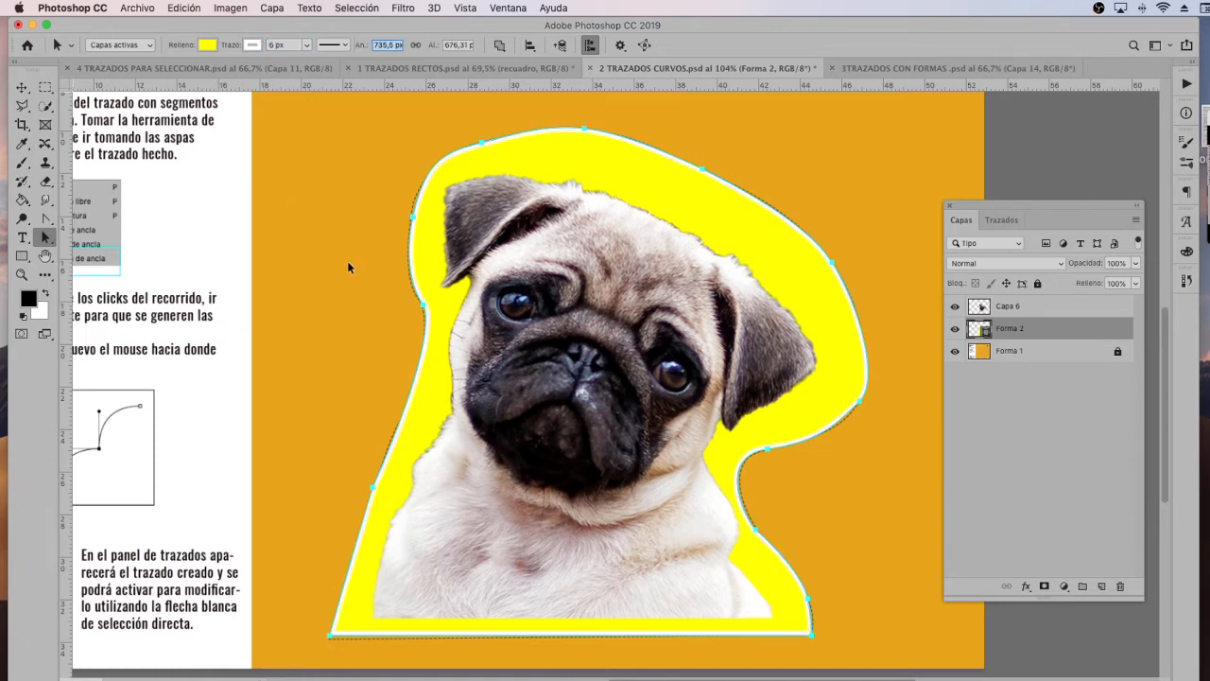
Delete the yellow pug outline's layer, Forma 2, with the Move tool active
{"action": "left_click", "coordinate": [20, 86]}
{"action": "left_click", "coordinate": [322, 163]}
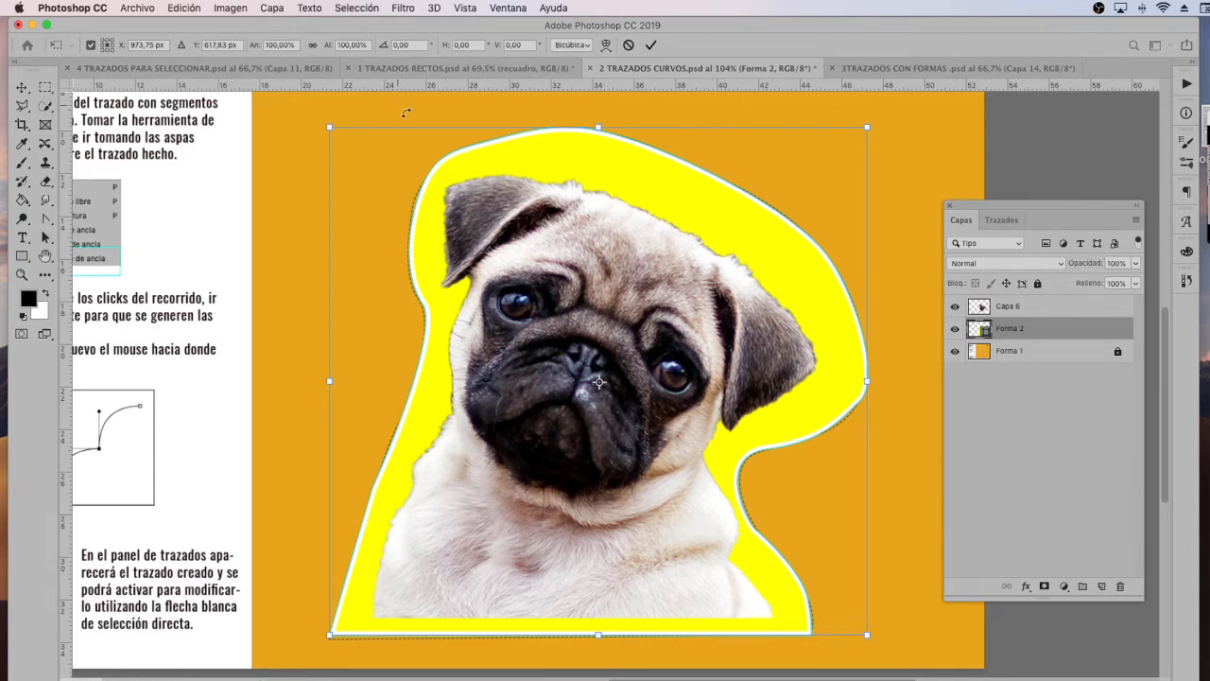
{"action": "left_click", "coordinate": [22, 87]}
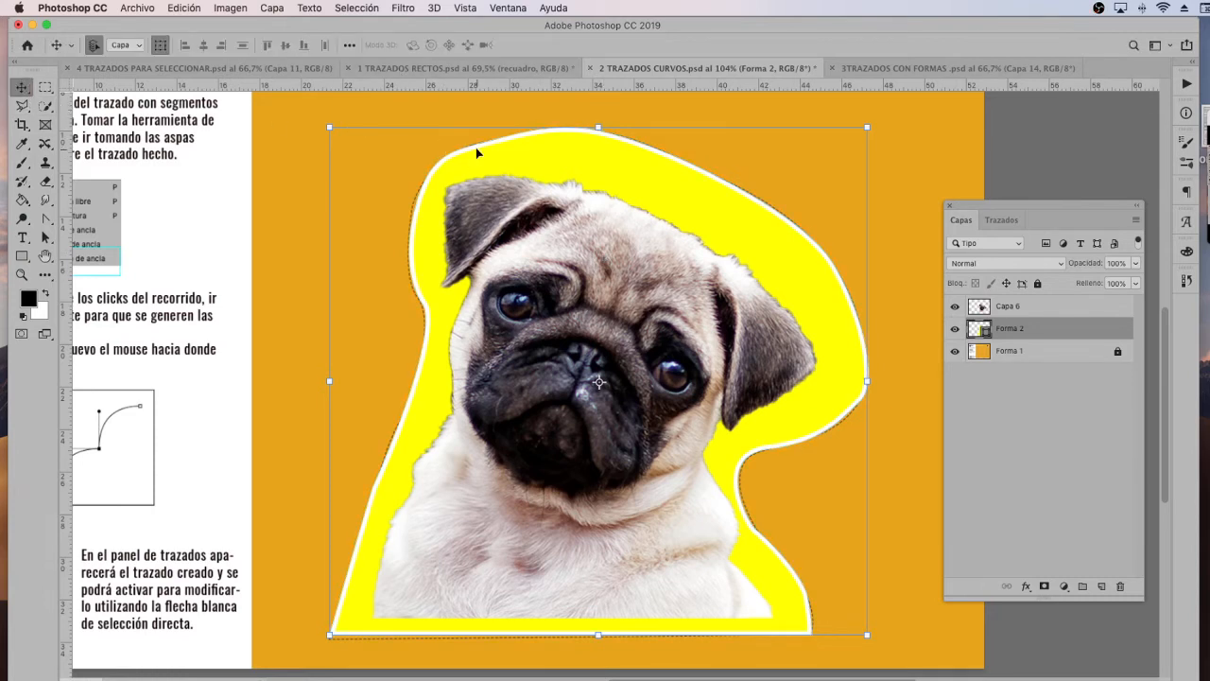
{"action": "key", "text": "Delete"}
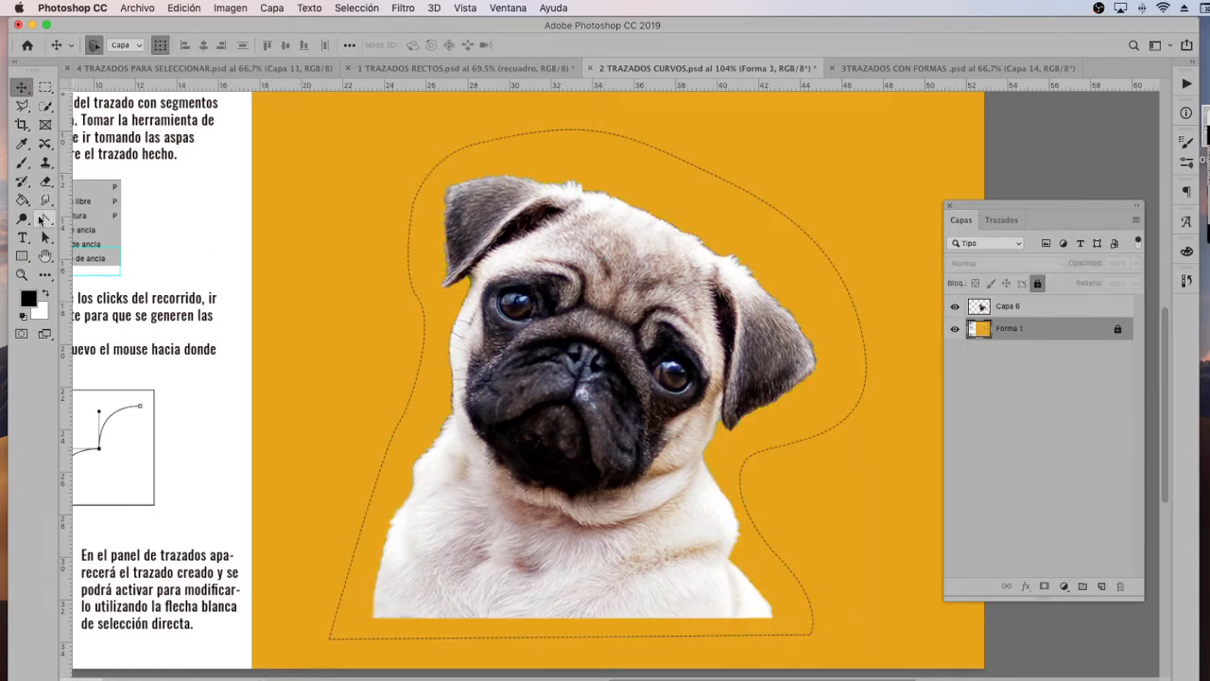
With the Pen tool set to no fill, place straight-segment anchors along the dotted line over the pug's head and down to its right cheek
{"action": "left_click", "coordinate": [41, 219]}
{"action": "left_click", "coordinate": [135, 219]}
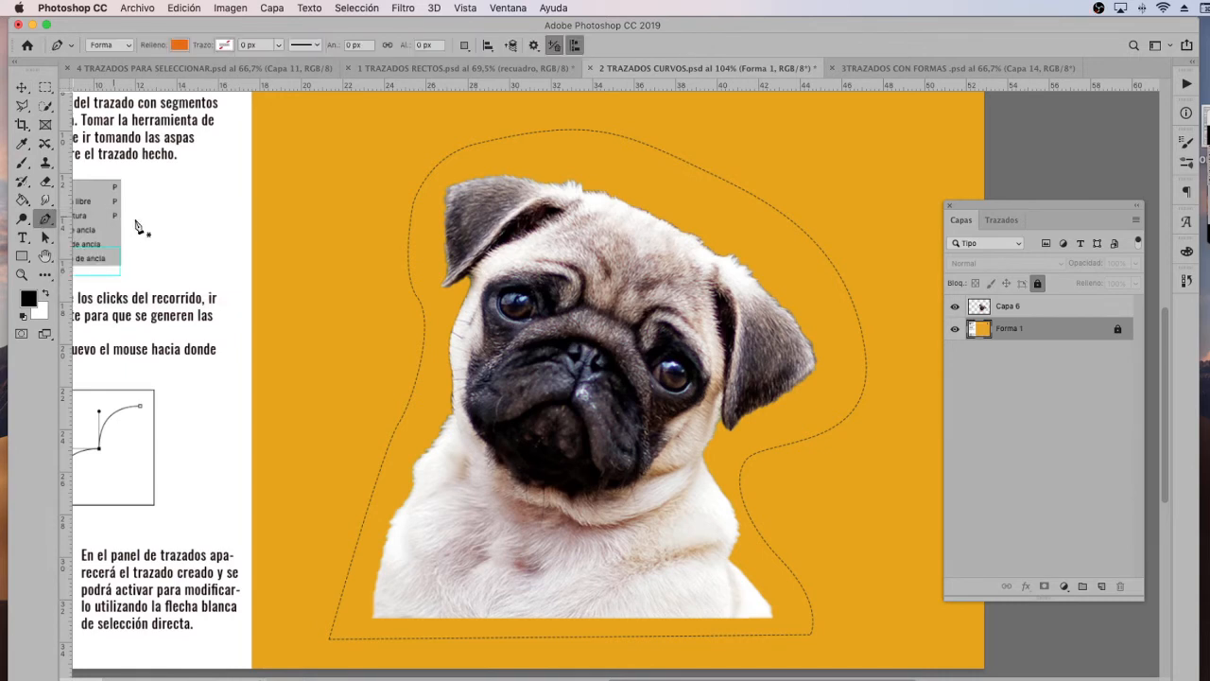
{"action": "left_click", "coordinate": [180, 46]}
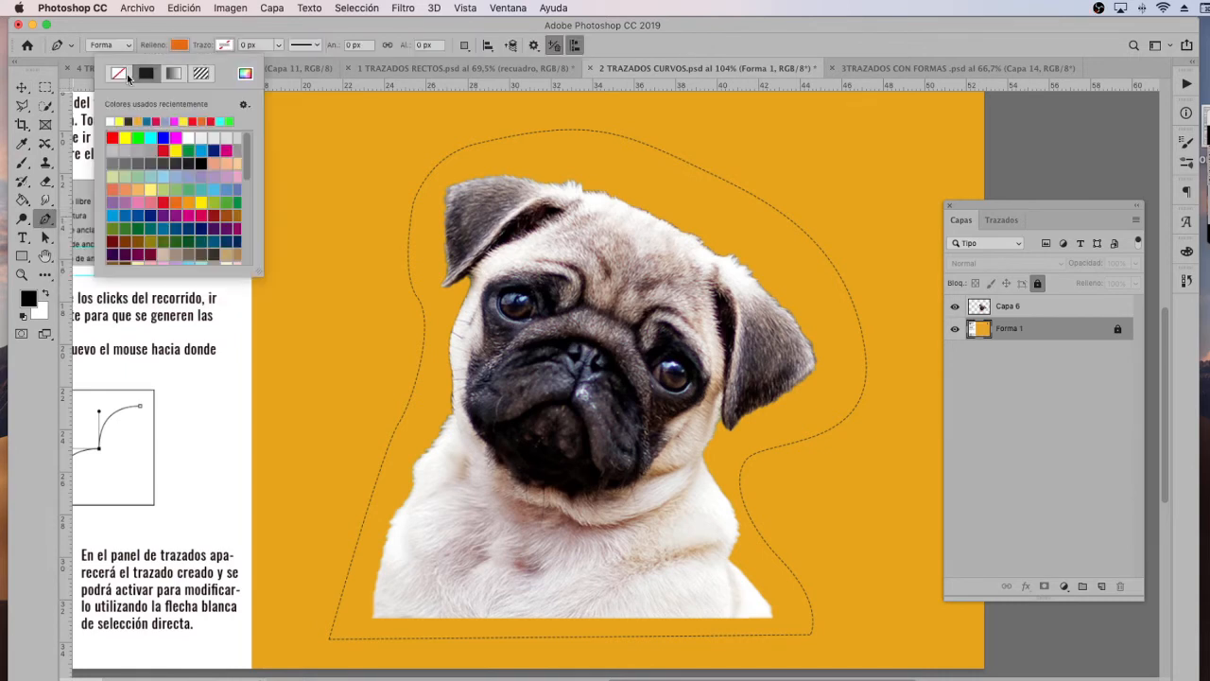
{"action": "left_click", "coordinate": [120, 76]}
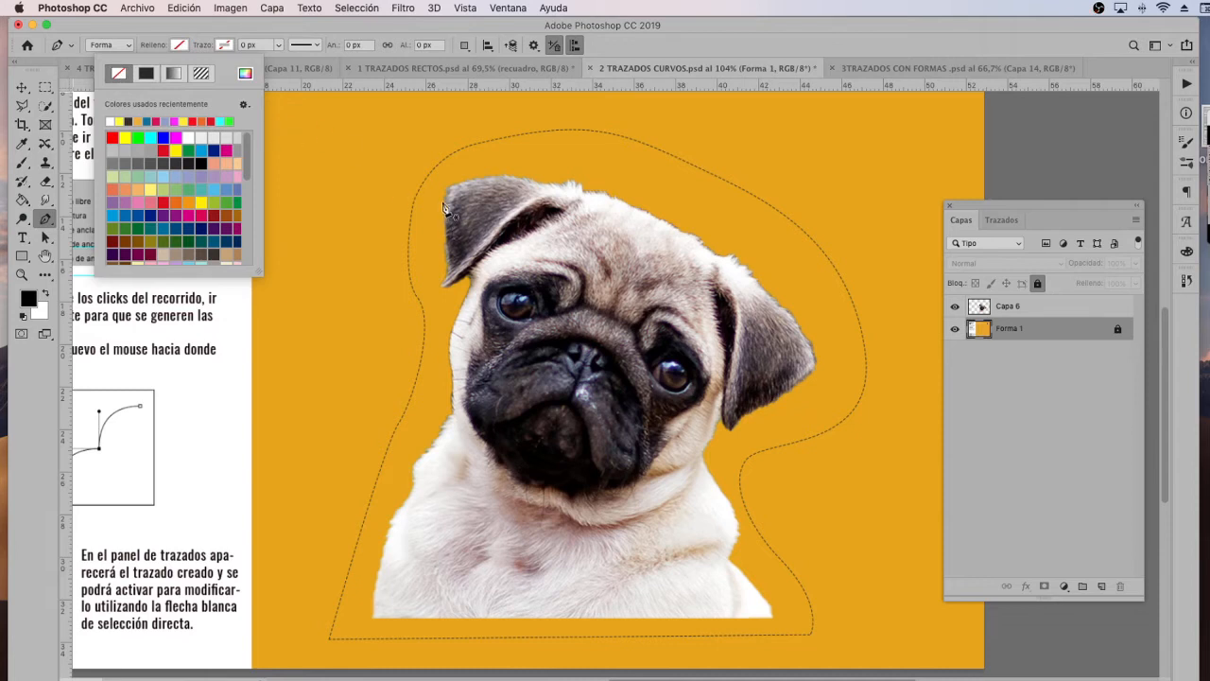
{"action": "left_click", "coordinate": [430, 174]}
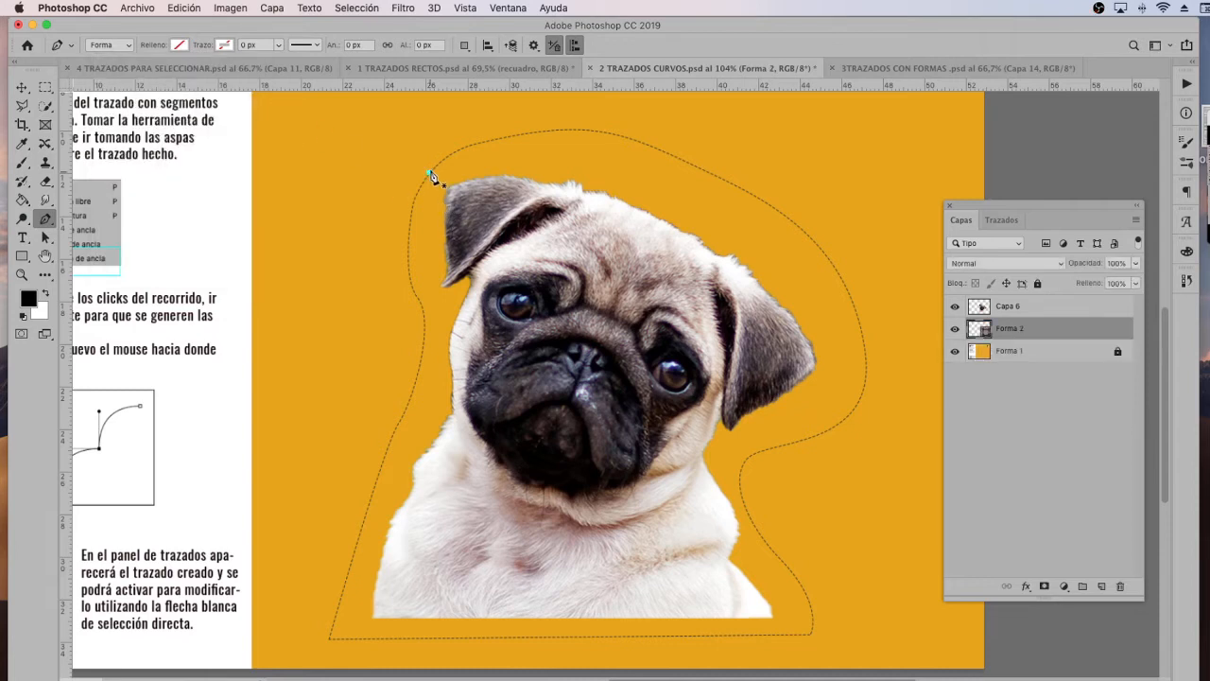
{"action": "left_click", "coordinate": [525, 135]}
{"action": "left_click", "coordinate": [586, 128]}
{"action": "left_click", "coordinate": [689, 165]}
{"action": "left_click", "coordinate": [786, 216]}
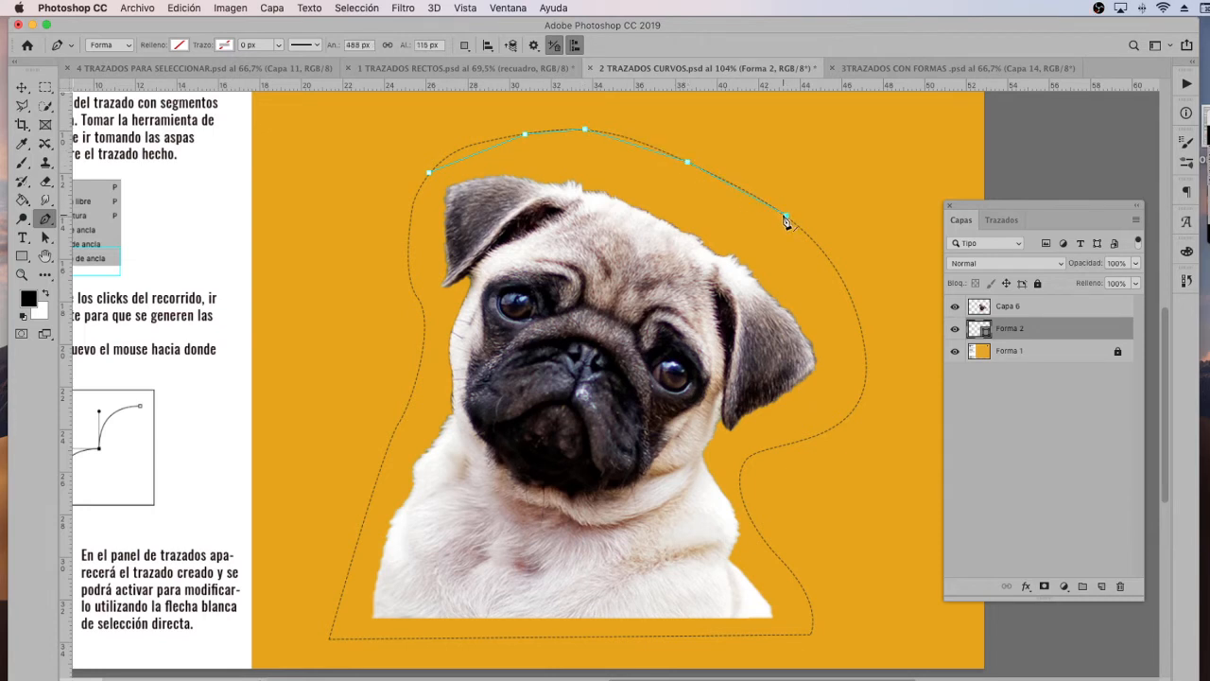
{"action": "left_click", "coordinate": [847, 290]}
{"action": "left_click", "coordinate": [862, 393]}
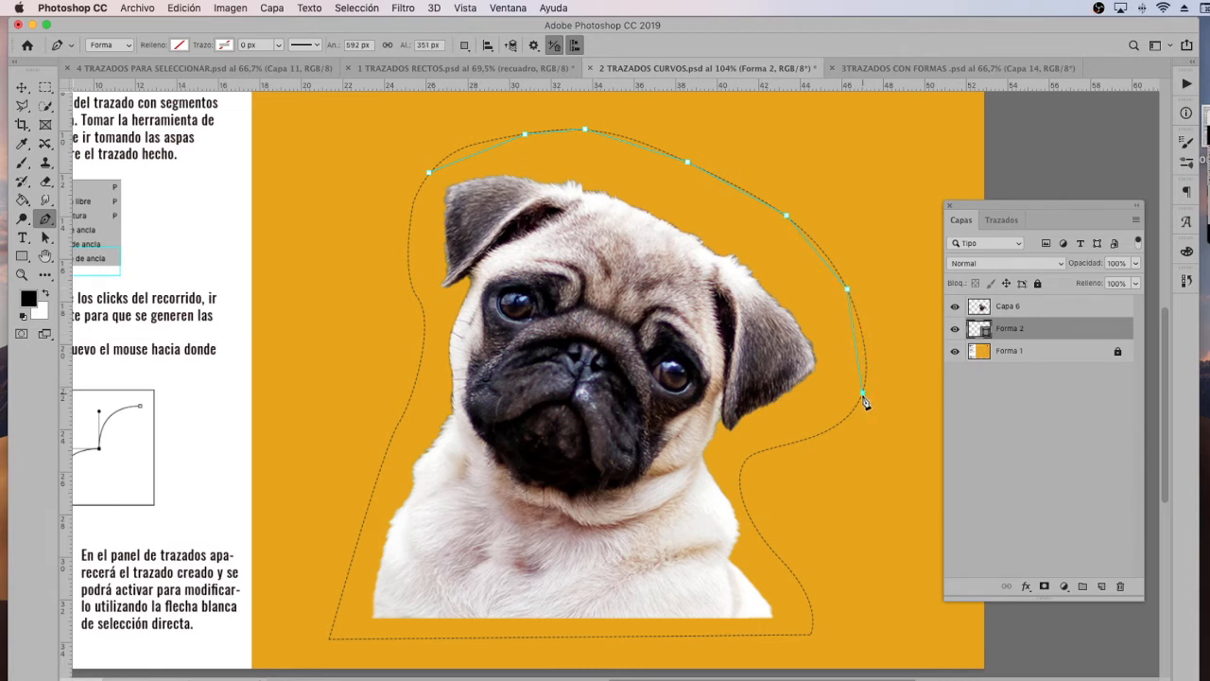
{"action": "left_click", "coordinate": [794, 442]}
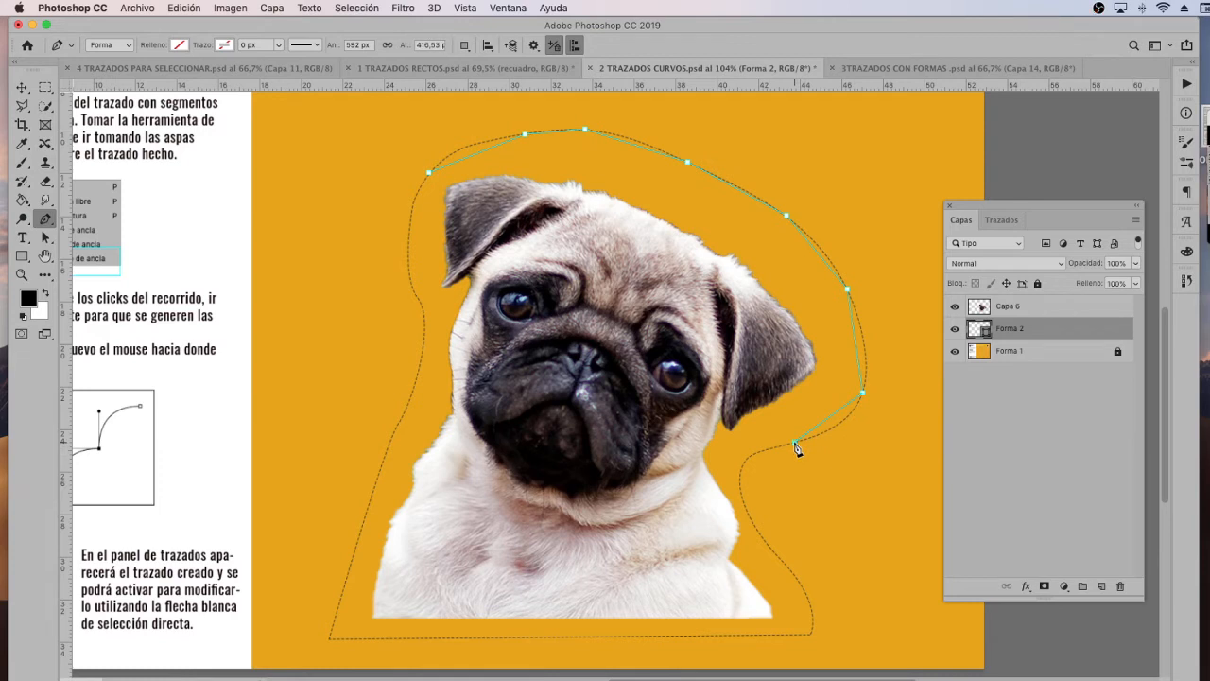
Continue the straight segments along the dotted line around the neck notch, base and left side, and close the pug outline
{"action": "left_click", "coordinate": [742, 470]}
{"action": "left_click", "coordinate": [810, 606]}
{"action": "left_click", "coordinate": [809, 632]}
{"action": "left_click", "coordinate": [329, 638]}
{"action": "left_click", "coordinate": [379, 471]}
{"action": "left_click", "coordinate": [404, 413]}
{"action": "left_click", "coordinate": [422, 346]}
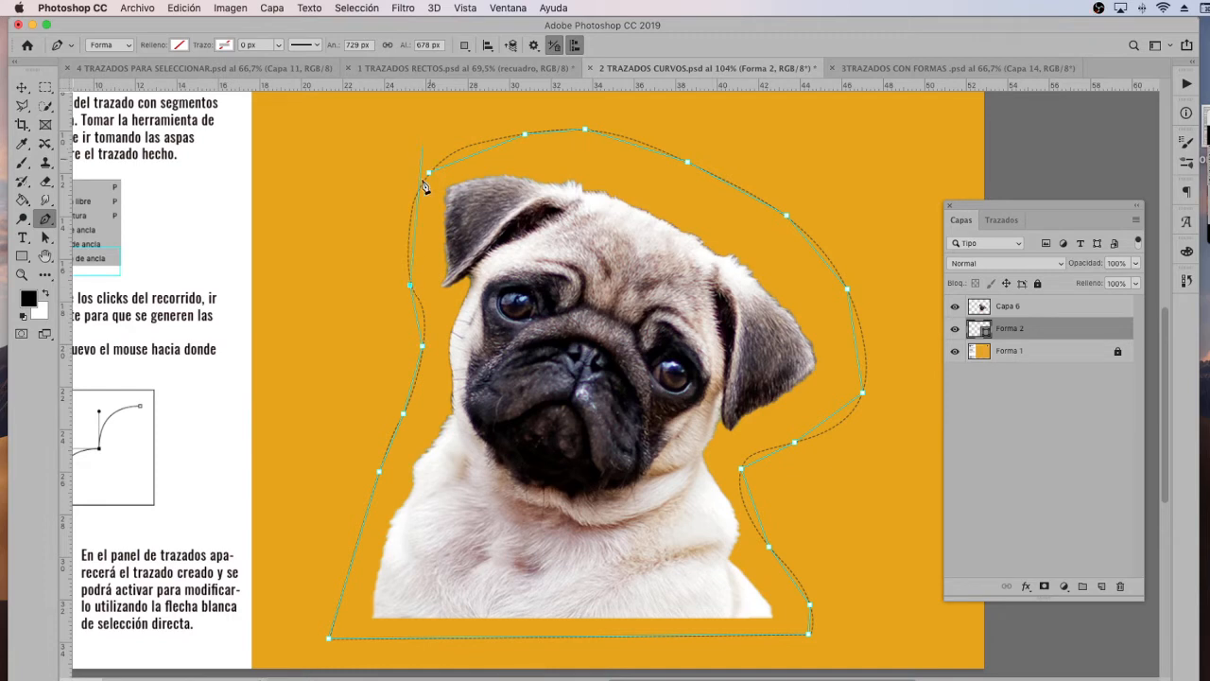
{"action": "left_click", "coordinate": [411, 209]}
Curve the anchors over the pug's head and upper right side with the Convert Point tool to match the dotted line
{"action": "left_click", "coordinate": [46, 219]}
{"action": "left_click", "coordinate": [142, 285]}
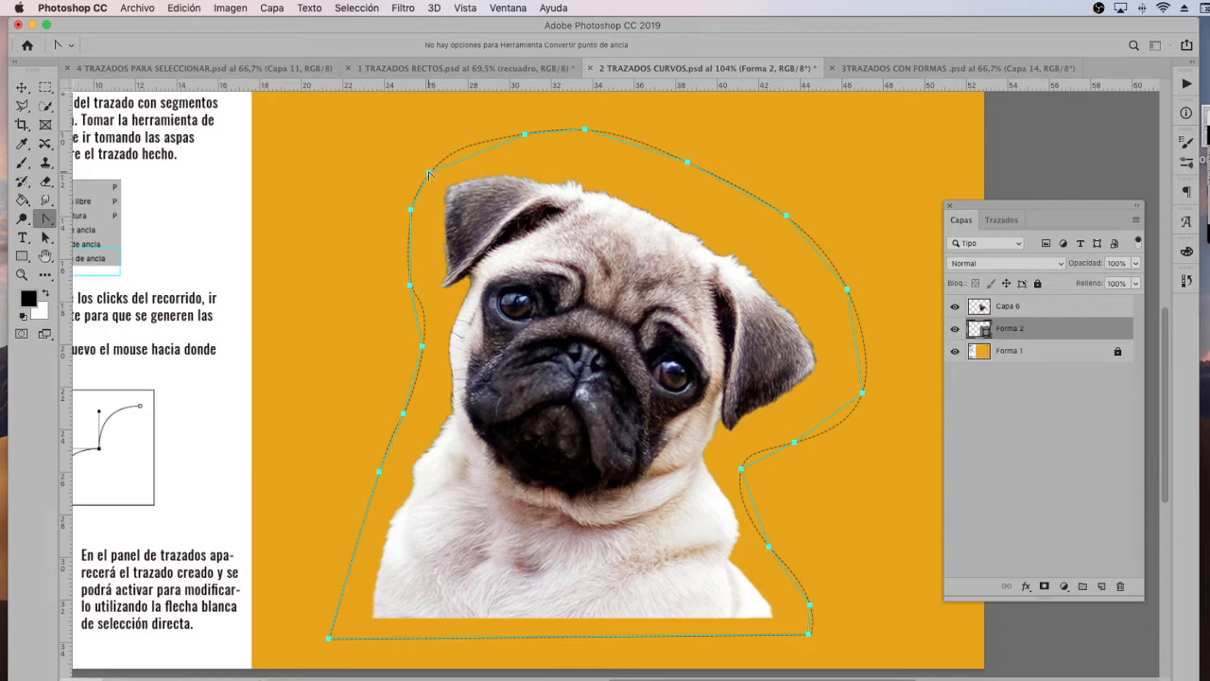
{"action": "left_click_drag", "start_coordinate": [429, 173], "coordinate": [452, 141]}
{"action": "left_click_drag", "start_coordinate": [585, 132], "coordinate": [614, 133]}
{"action": "left_click_drag", "start_coordinate": [687, 162], "coordinate": [642, 160]}
{"action": "mouse_move", "coordinate": [708, 179]}
{"action": "left_mouse_down"}
{"action": "mouse_move", "coordinate": [667, 126]}
{"action": "mouse_move", "coordinate": [627, 165]}
{"action": "mouse_move", "coordinate": [643, 127]}
{"action": "mouse_move", "coordinate": [714, 177]}
{"action": "left_mouse_up"}
{"action": "left_click_drag", "start_coordinate": [785, 215], "coordinate": [802, 231]}
{"action": "left_click_drag", "start_coordinate": [848, 290], "coordinate": [865, 330]}
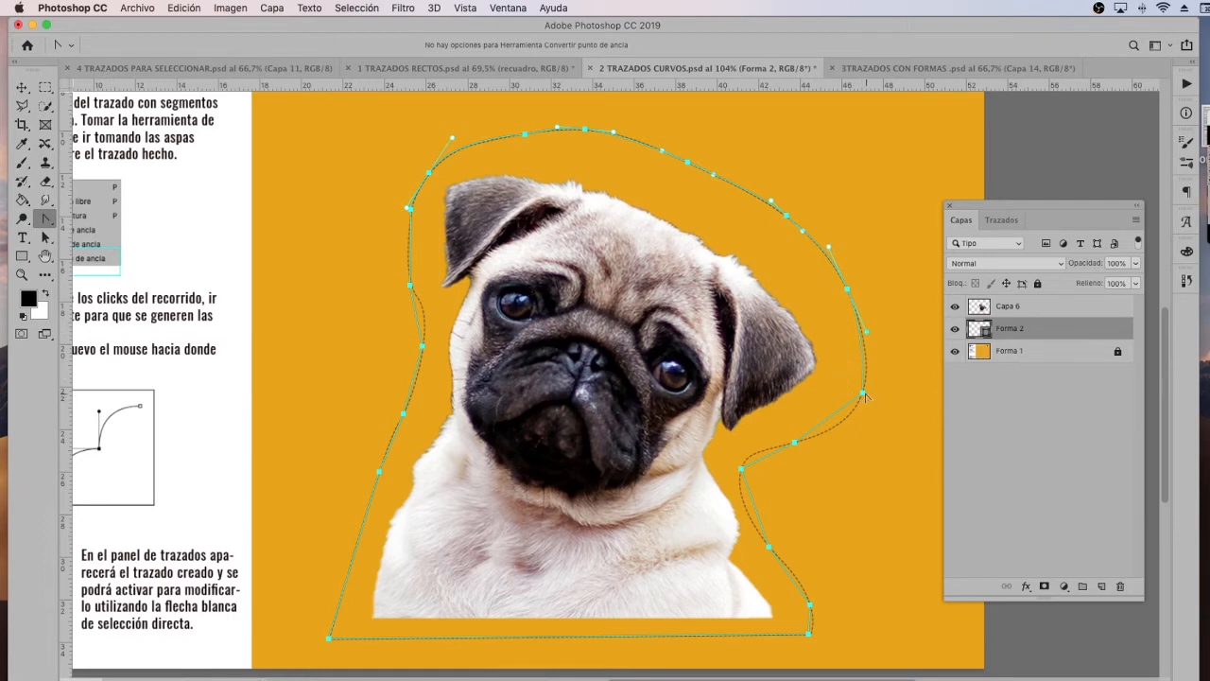
Pull out handles on the anchors around the right cheek, neck notch and lower right body to follow the dotted curve
{"action": "left_click_drag", "start_coordinate": [862, 393], "coordinate": [847, 430]}
{"action": "left_click_drag", "start_coordinate": [792, 446], "coordinate": [736, 503]}
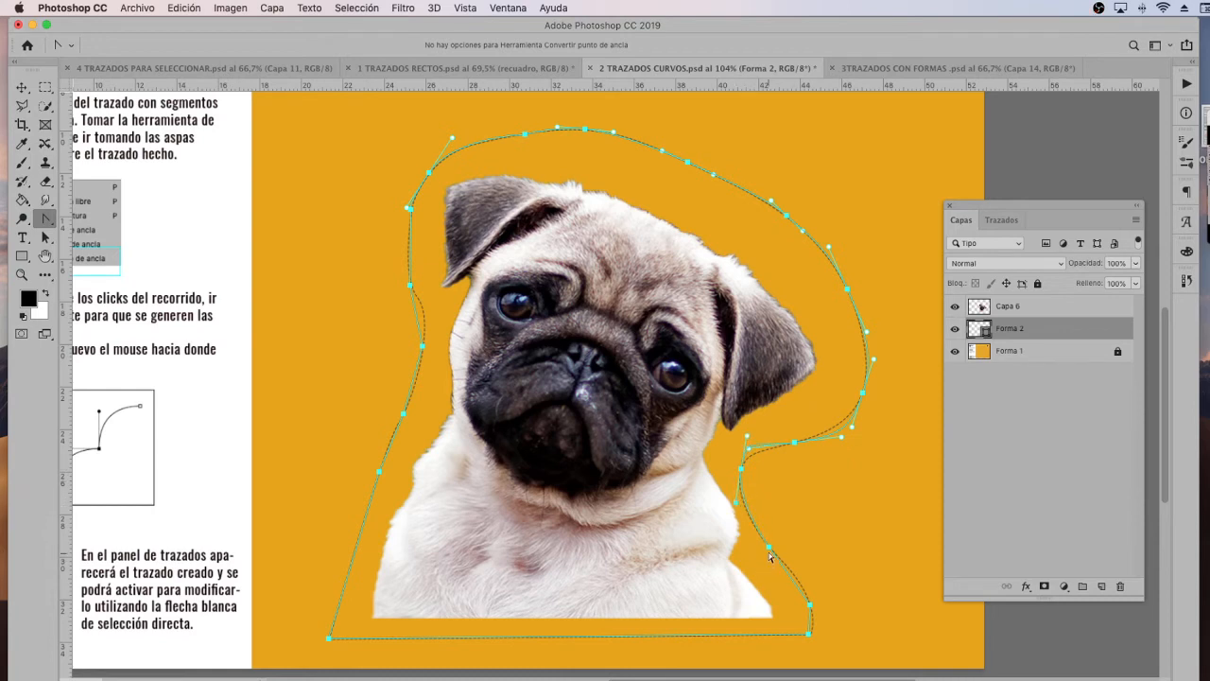
{"action": "left_click_drag", "start_coordinate": [770, 551], "coordinate": [783, 560]}
{"action": "left_click_drag", "start_coordinate": [810, 606], "coordinate": [817, 631]}
Curve the anchors along the pug outline's left side so the path follows the dotted line
{"action": "mouse_move", "coordinate": [404, 414]}
{"action": "left_mouse_down"}
{"action": "mouse_move", "coordinate": [397, 430]}
{"action": "mouse_move", "coordinate": [408, 430]}
{"action": "left_mouse_up"}
{"action": "left_click_drag", "start_coordinate": [422, 348], "coordinate": [431, 306]}
{"action": "left_click_drag", "start_coordinate": [430, 186], "coordinate": [420, 176]}
{"action": "left_click", "coordinate": [41, 223]}
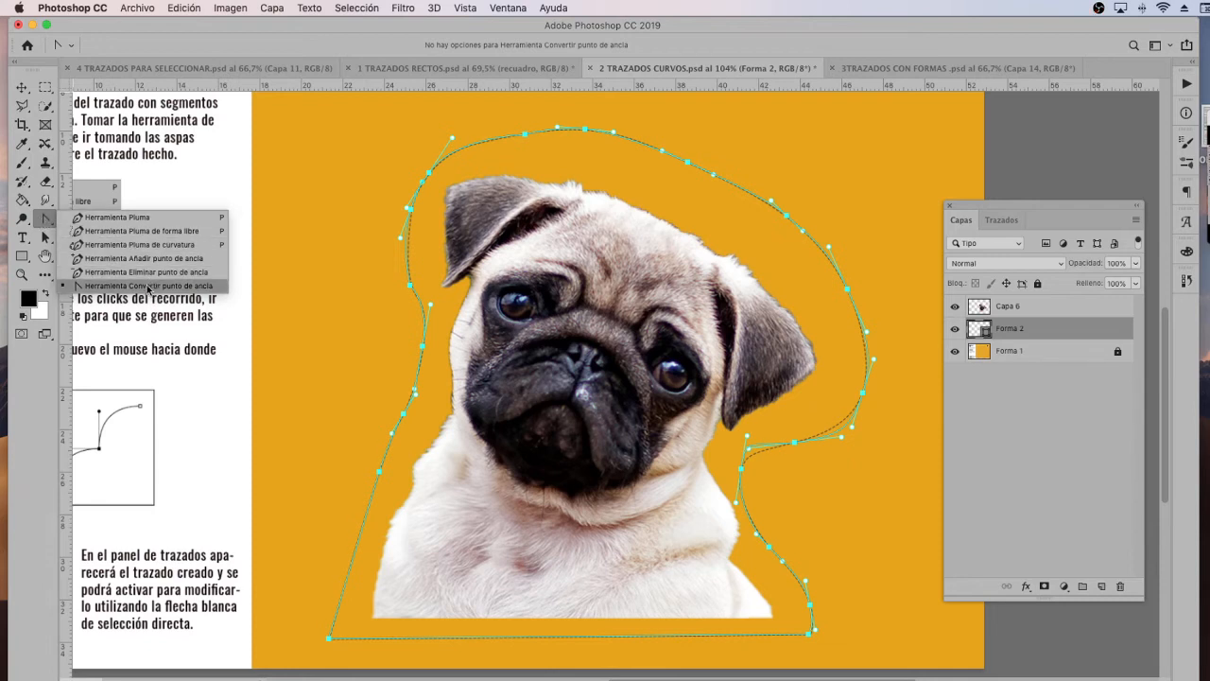
{"action": "left_click", "coordinate": [47, 220]}
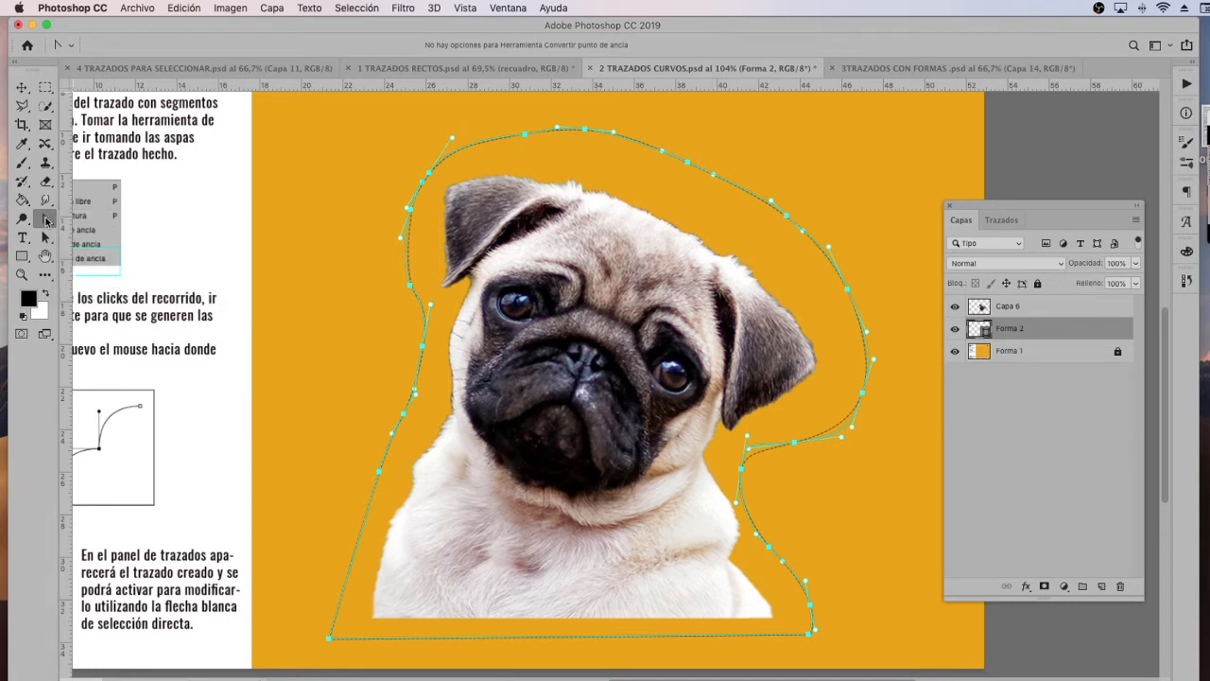
{"action": "left_click", "coordinate": [46, 220]}
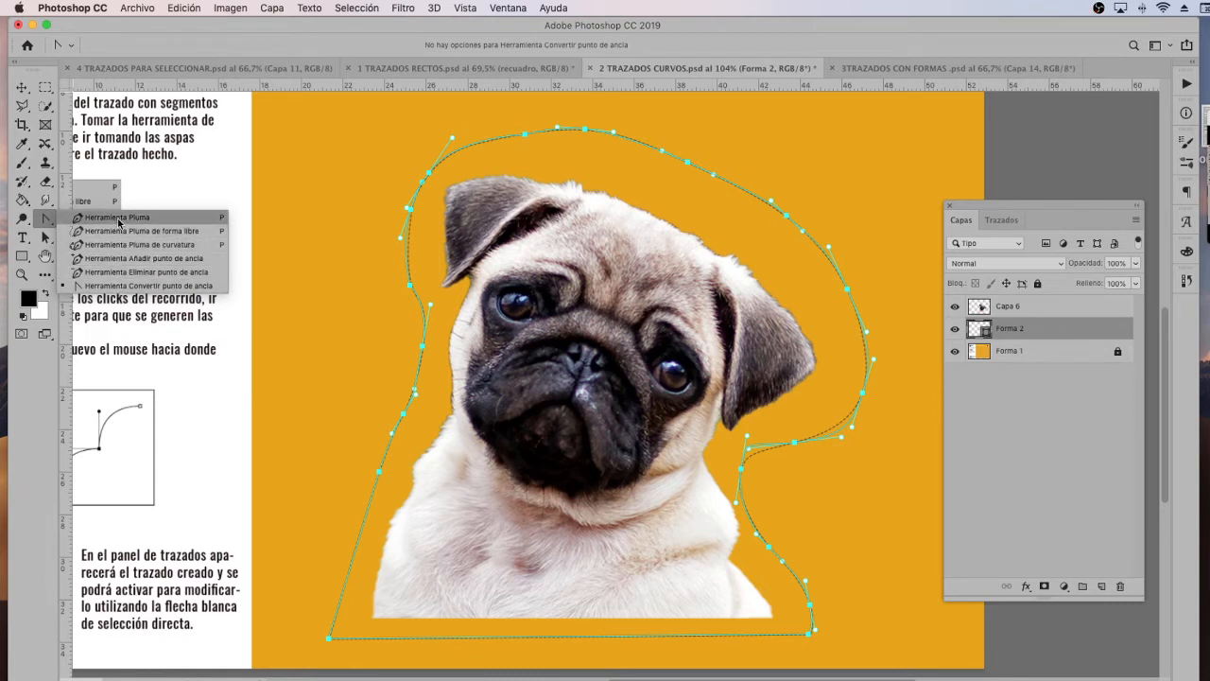
{"action": "left_click", "coordinate": [47, 224]}
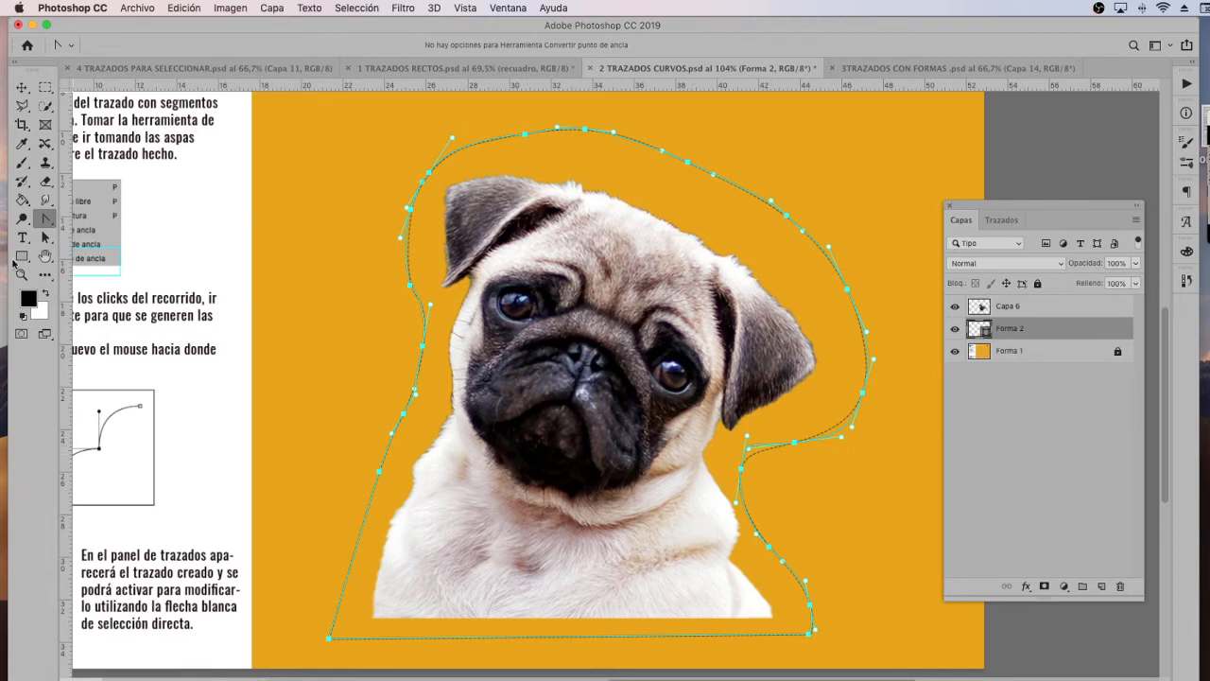
{"action": "left_click", "coordinate": [47, 223]}
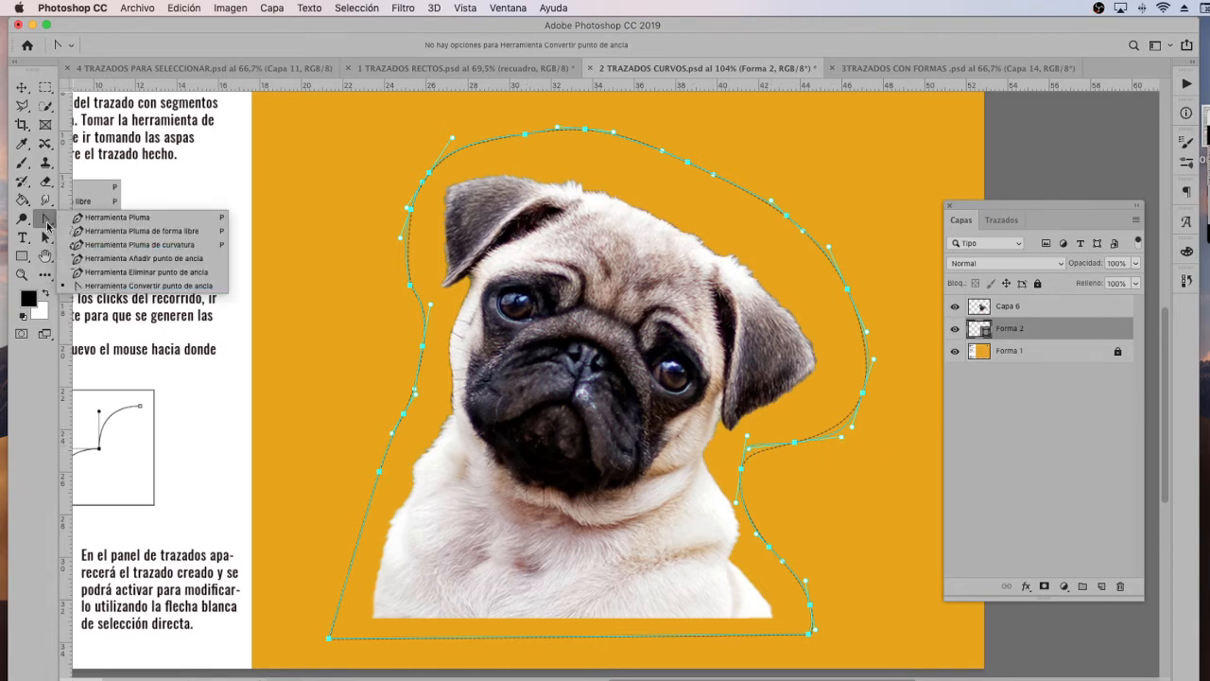
Refine the curve handles at the neck notch below the pug's right-side ear with the Convert Point tool
{"action": "left_click", "coordinate": [750, 453]}
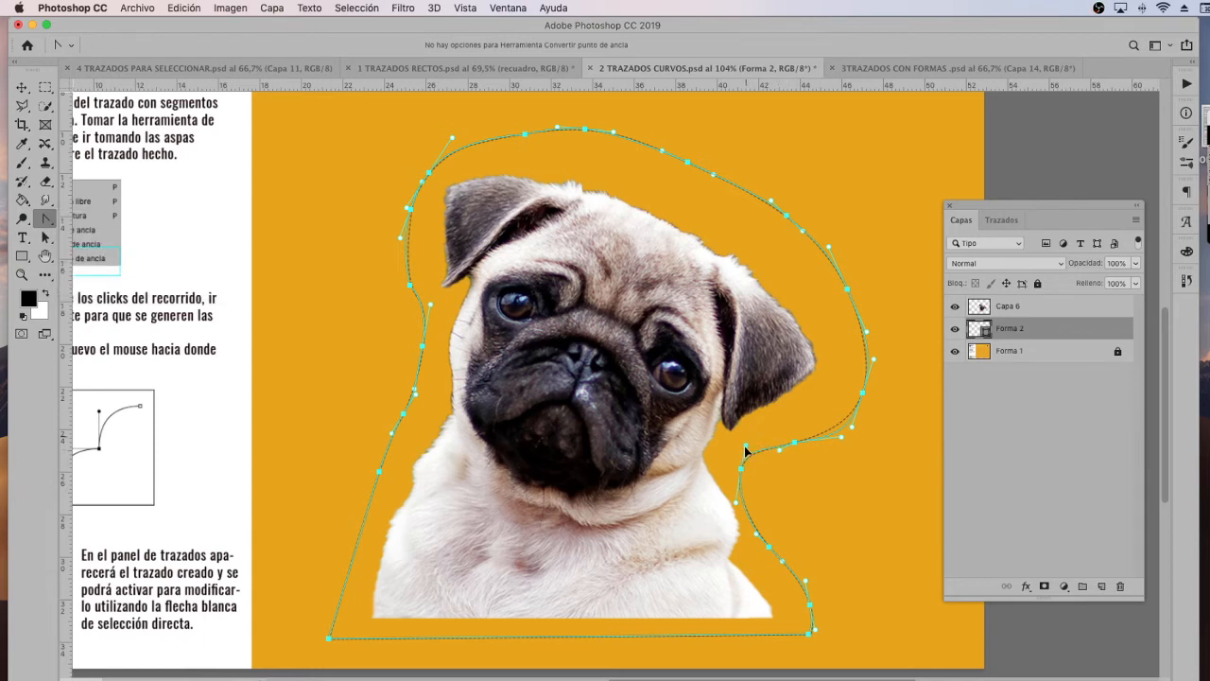
{"action": "left_click_drag", "start_coordinate": [840, 436], "coordinate": [846, 430]}
Select the whole retraced pug outline with the Path Selection tool and fill it with yellow
{"action": "left_click", "coordinate": [44, 238]}
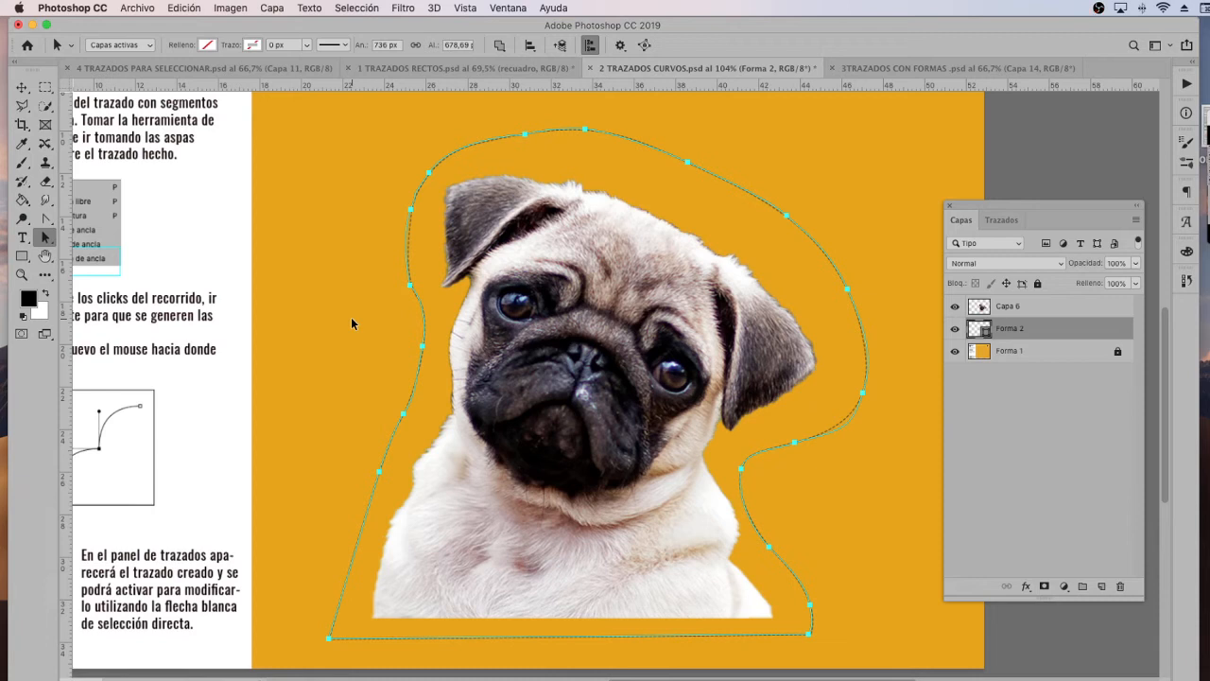
{"action": "left_click", "coordinate": [210, 46]}
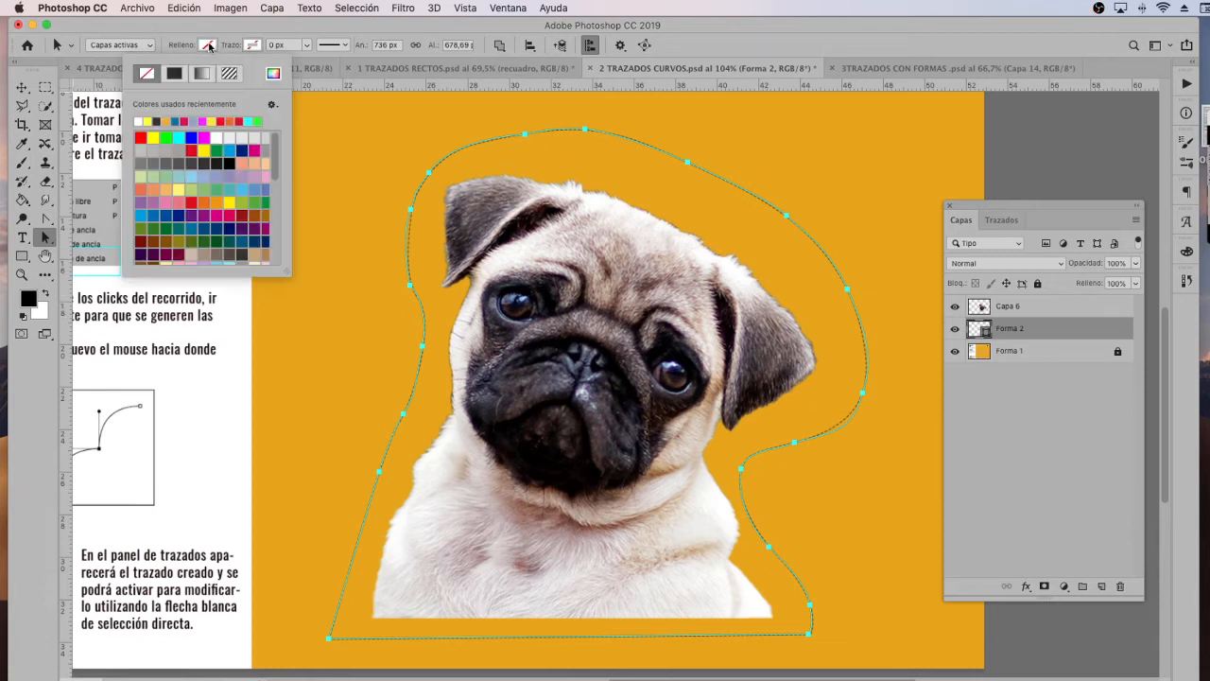
{"action": "left_click", "coordinate": [153, 138]}
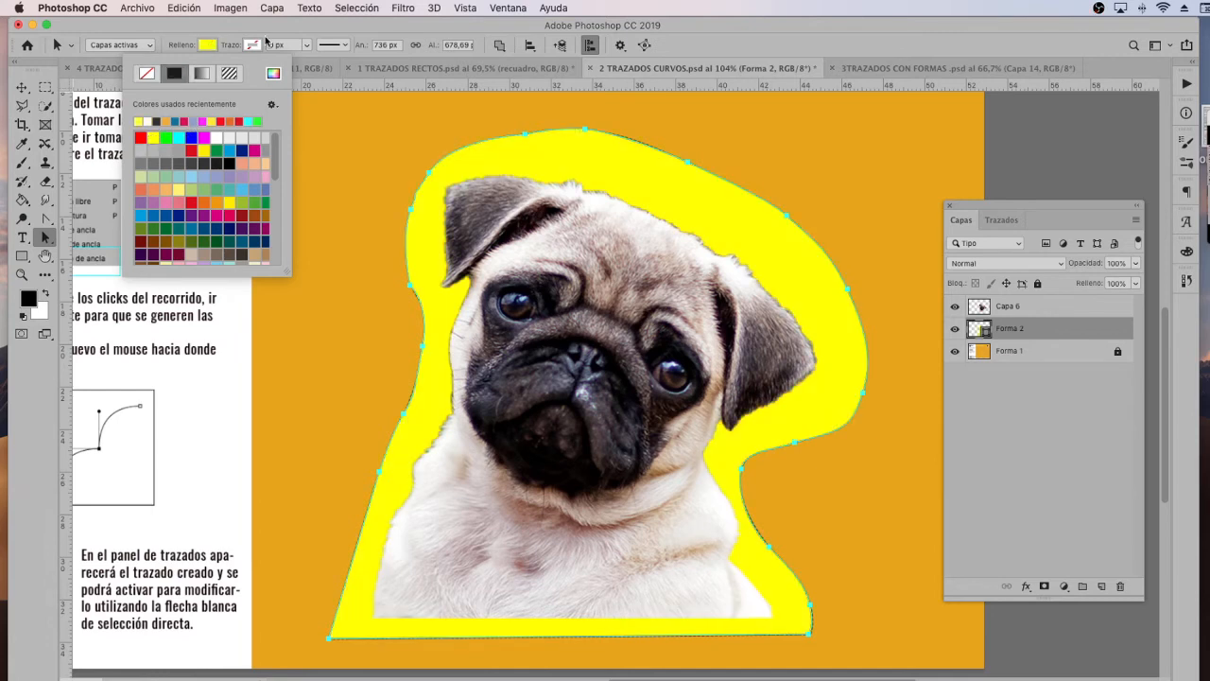
Give the outline a white stroke, trying 40 px and settling on 20 px, deselect the path and fit the document to the window
{"action": "left_click", "coordinate": [252, 44]}
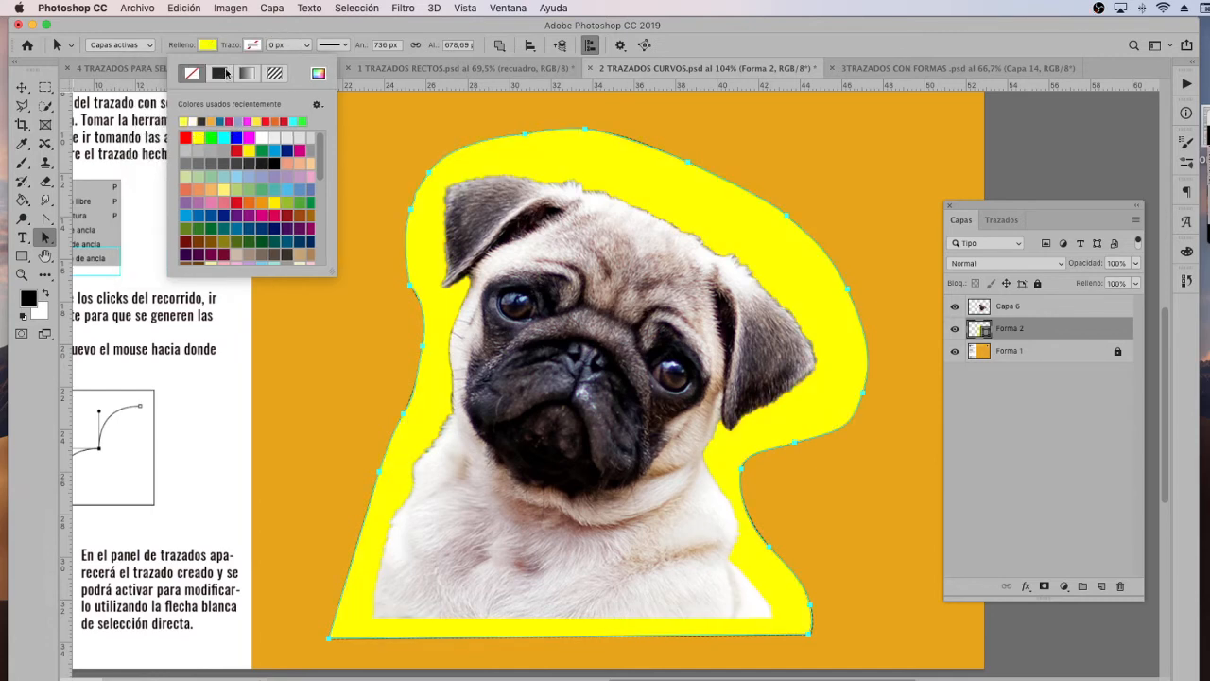
{"action": "left_click", "coordinate": [196, 120]}
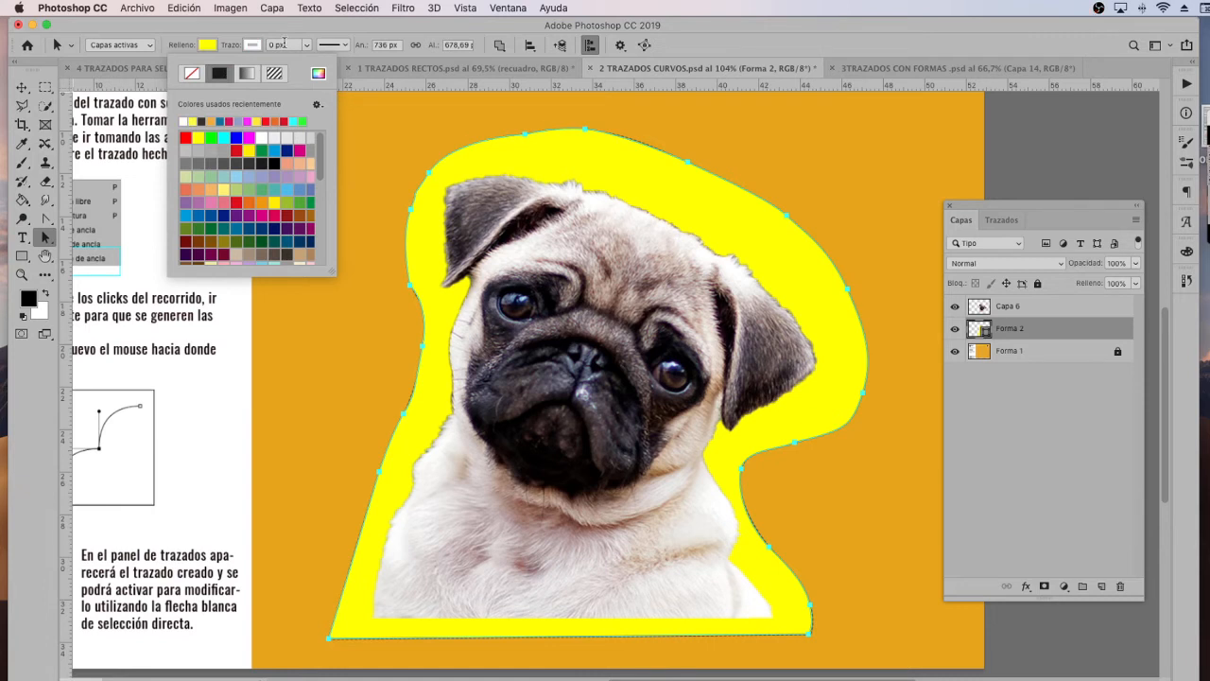
{"action": "left_click", "coordinate": [270, 45]}
{"action": "type", "text": "40"}
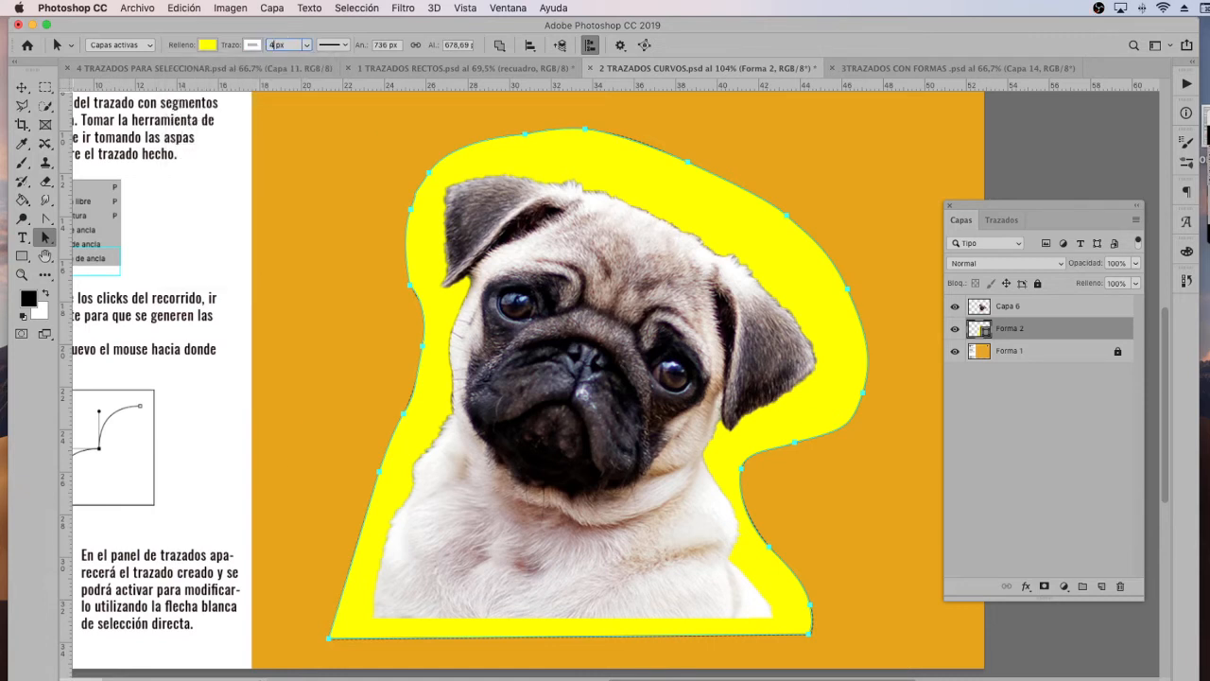
{"action": "key", "text": "Return"}
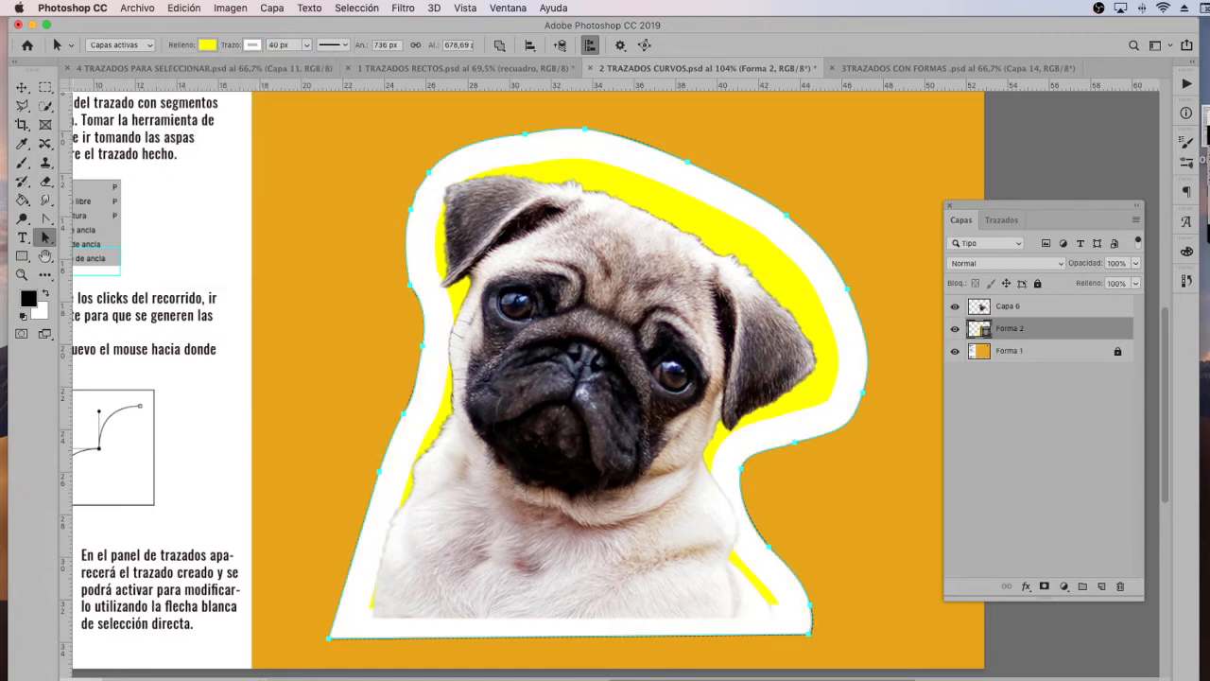
{"action": "left_click", "coordinate": [268, 45]}
{"action": "type", "text": "20"}
{"action": "key", "text": "Tab"}
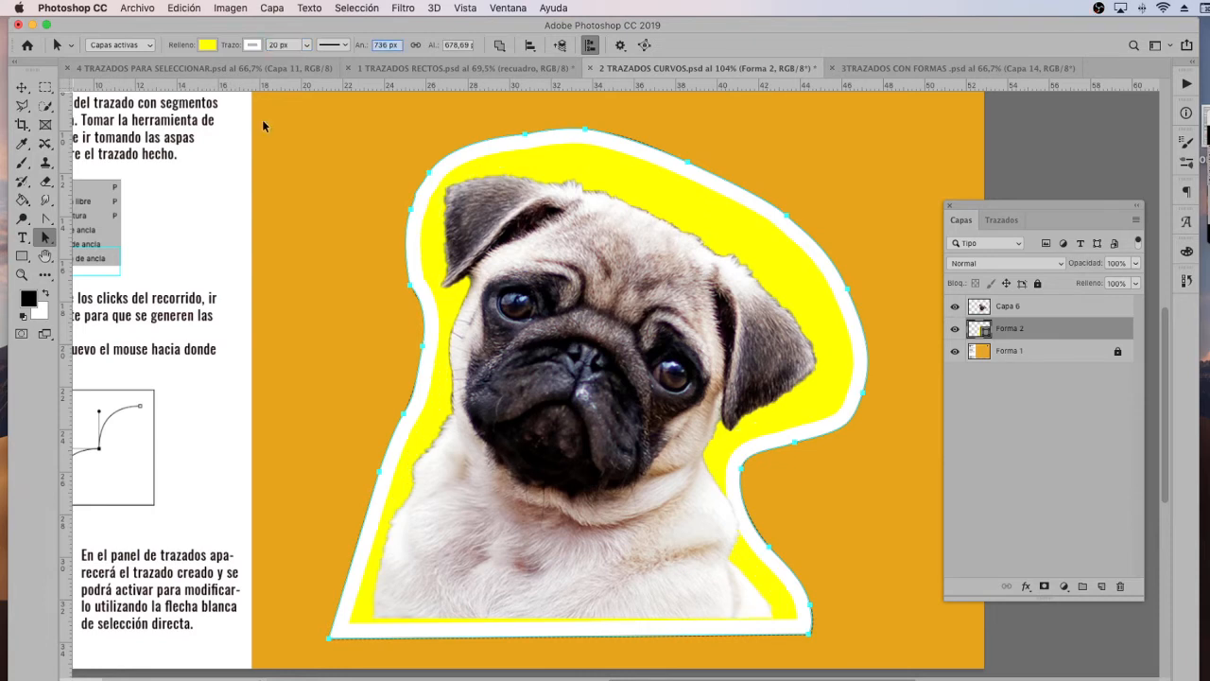
{"action": "left_click", "coordinate": [291, 196]}
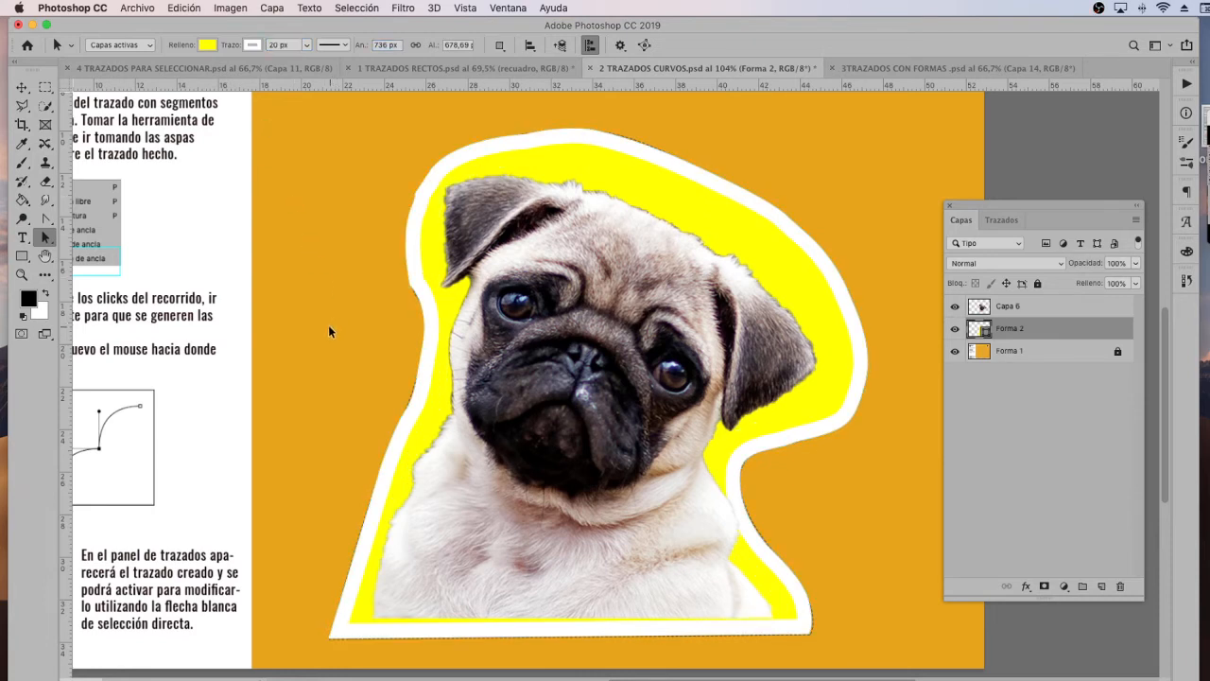
{"action": "key", "text": "super+0"}
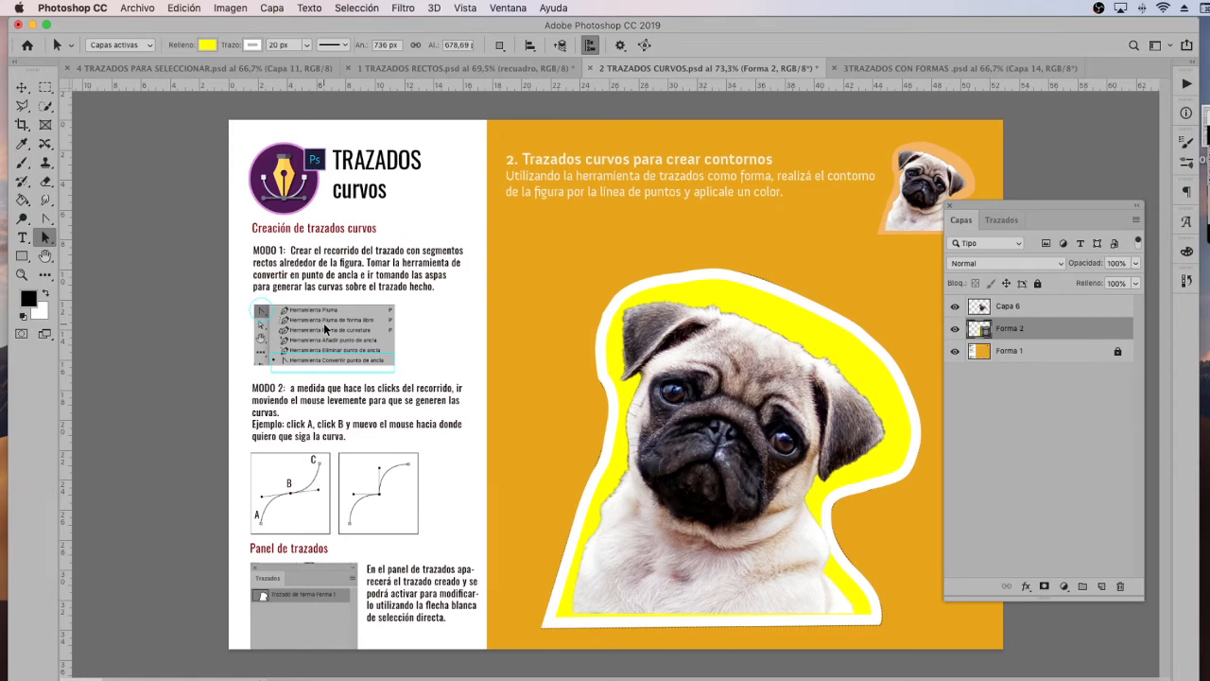
In the document 3TRAZADOS CON FORMAS, draw a circle about 412 px wide centred on the airplane's fuselage with the Ellipse tool and close its properties
{"action": "left_click", "coordinate": [895, 69]}
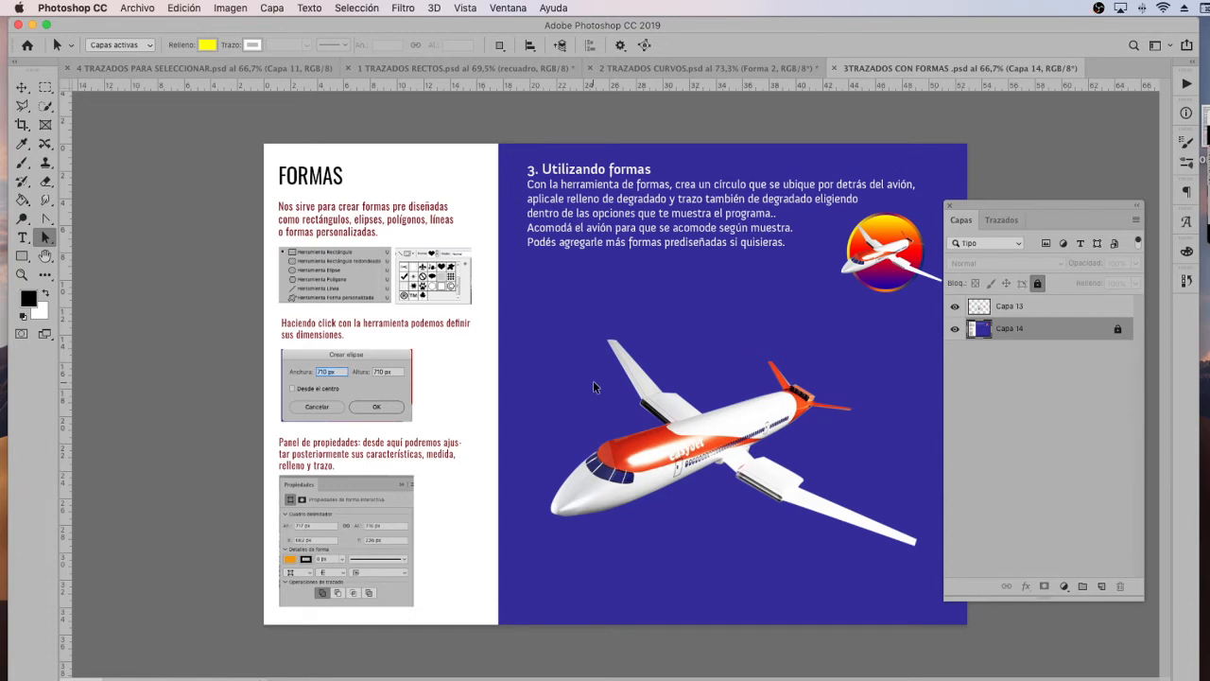
{"action": "left_click", "coordinate": [24, 258]}
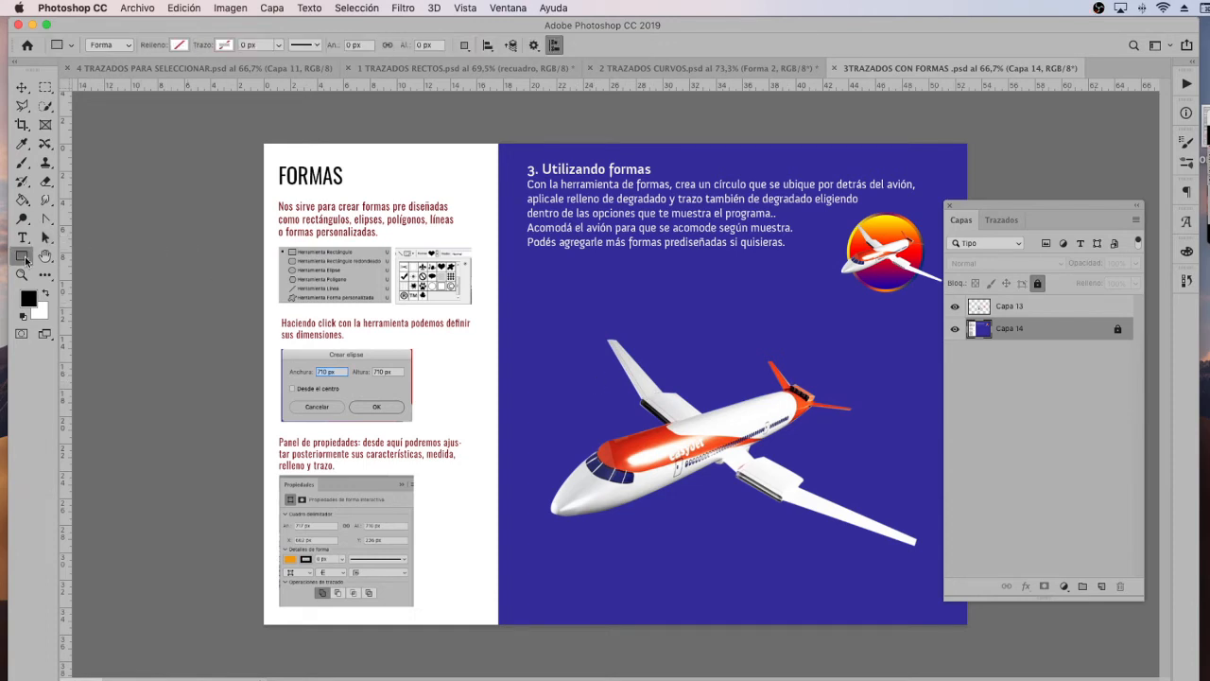
{"action": "right_click", "coordinate": [23, 258]}
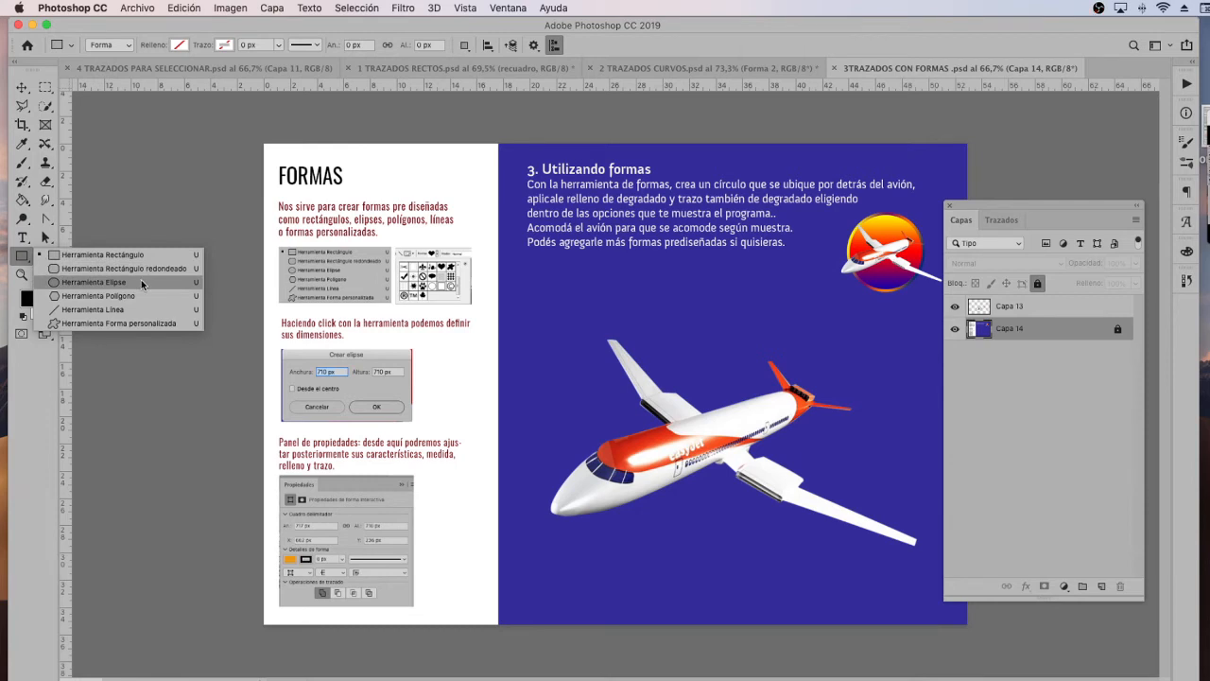
{"action": "left_click", "coordinate": [142, 283]}
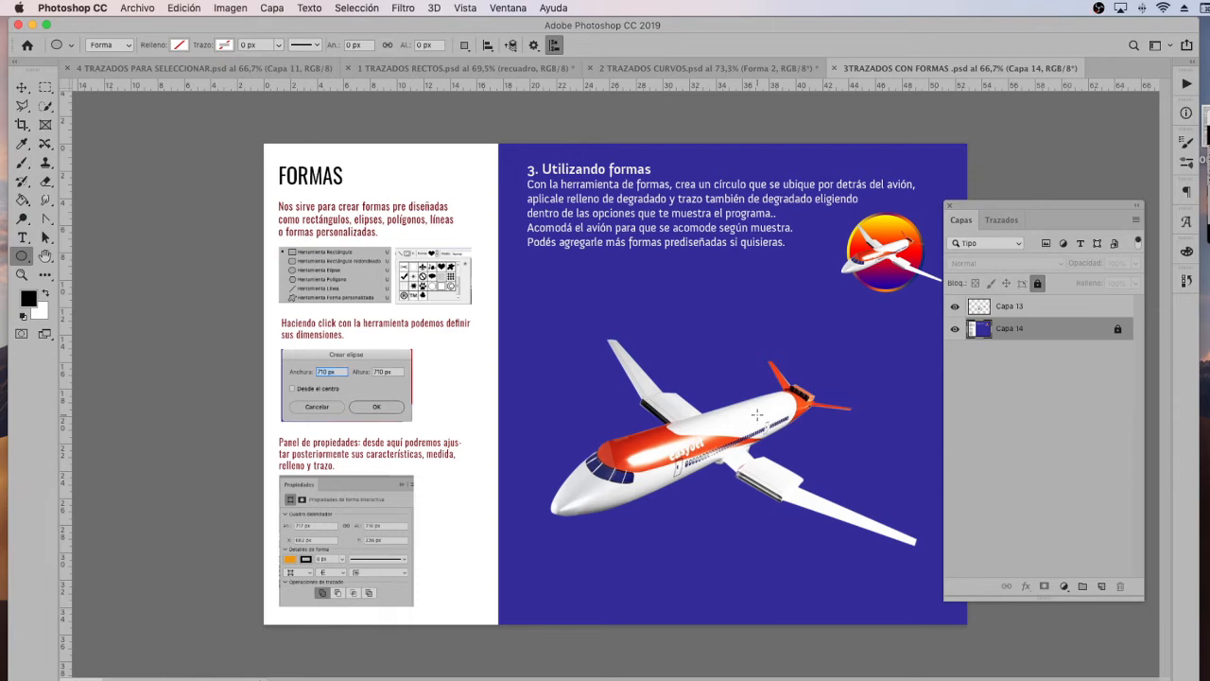
{"action": "left_click_drag", "start_coordinate": [757, 414], "coordinate": [652, 506]}
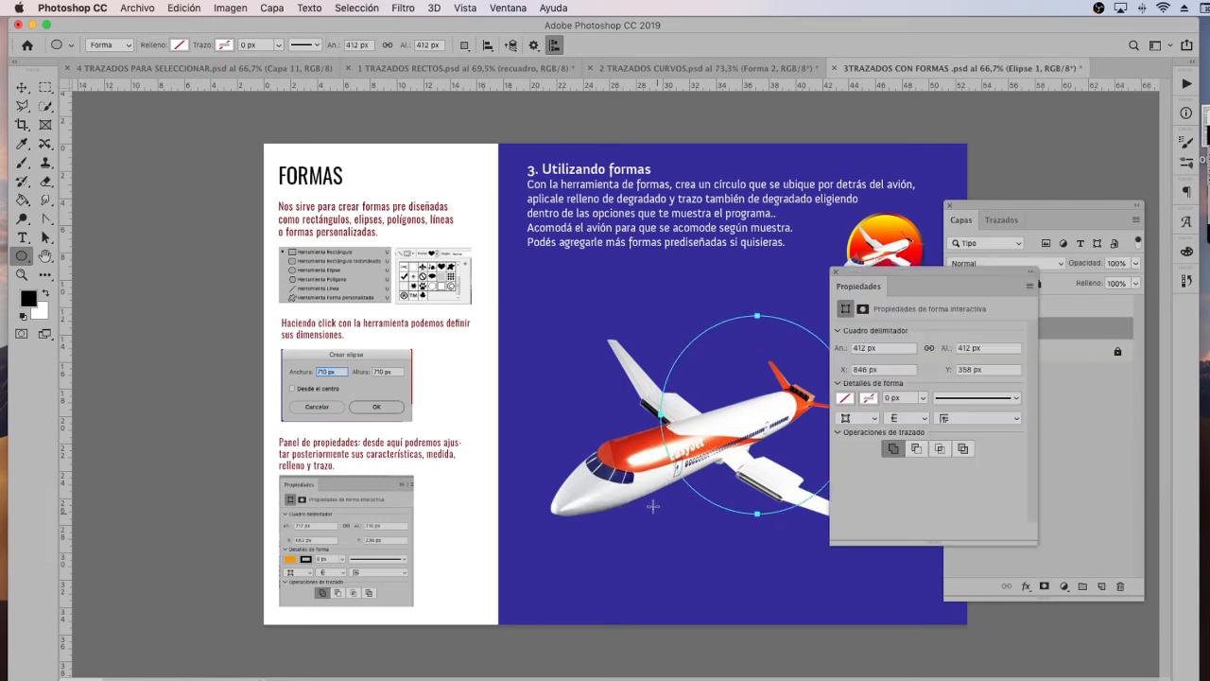
{"action": "left_click", "coordinate": [836, 274]}
Try a second circle about 262 px wide around the airplane's upper left wing, undo it and close the shape properties
{"action": "left_click_drag", "start_coordinate": [566, 304], "coordinate": [688, 429]}
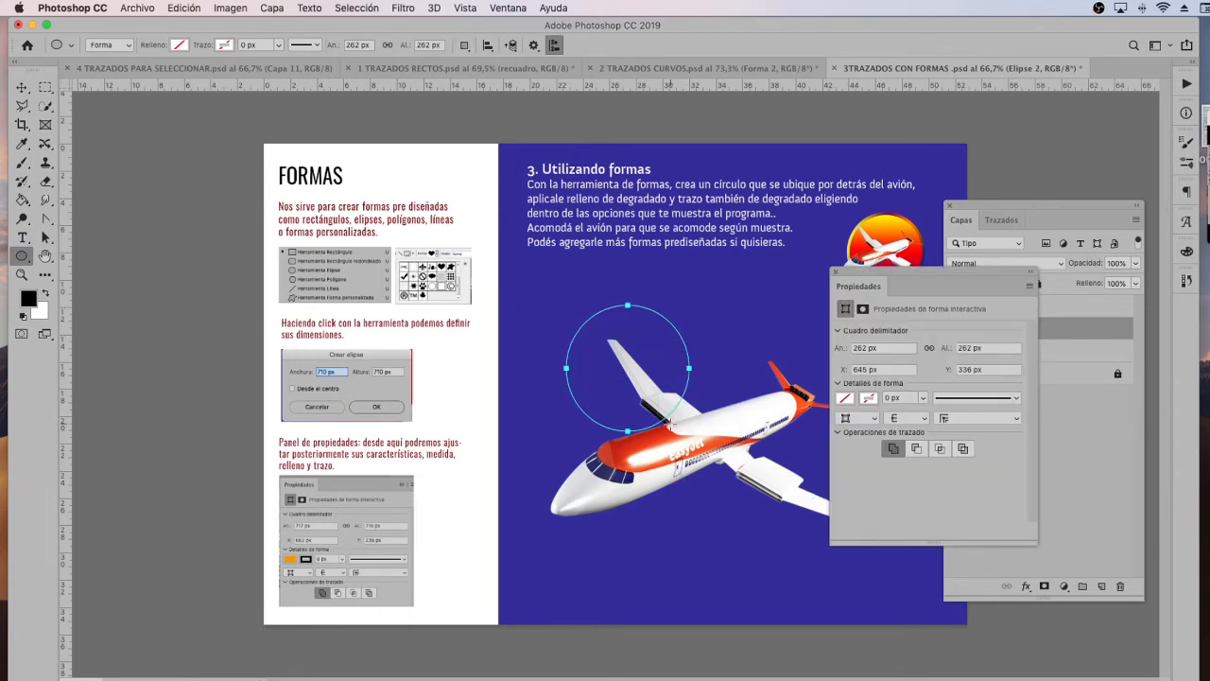
{"action": "key", "text": "super+z"}
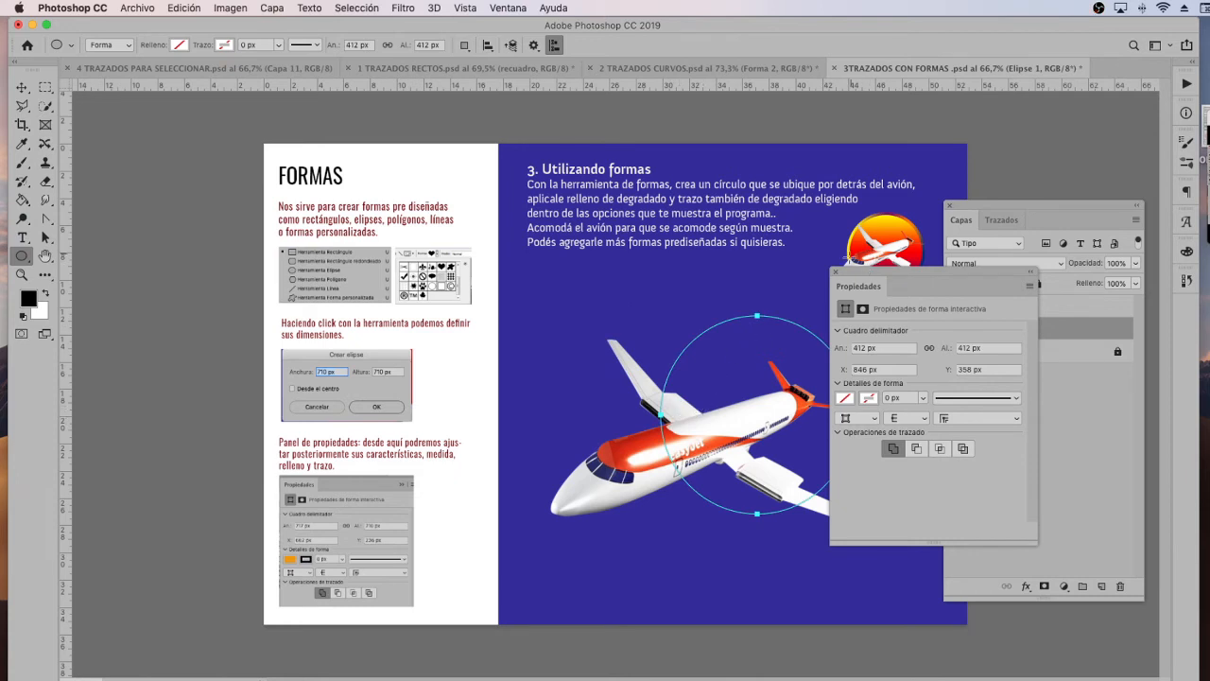
{"action": "left_click", "coordinate": [834, 273]}
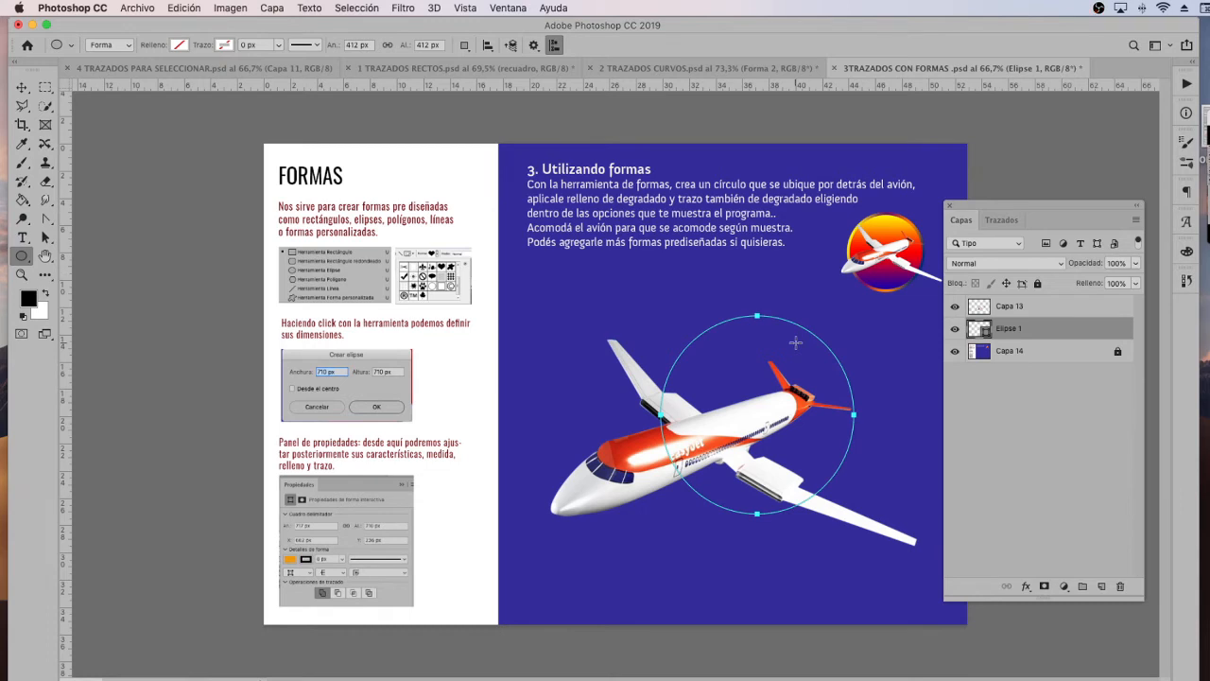
Fill the circle behind the airplane with the blue, red and yellow gradient preset, after trying solid yellow and a black-to-white gradient
{"action": "left_click", "coordinate": [178, 45]}
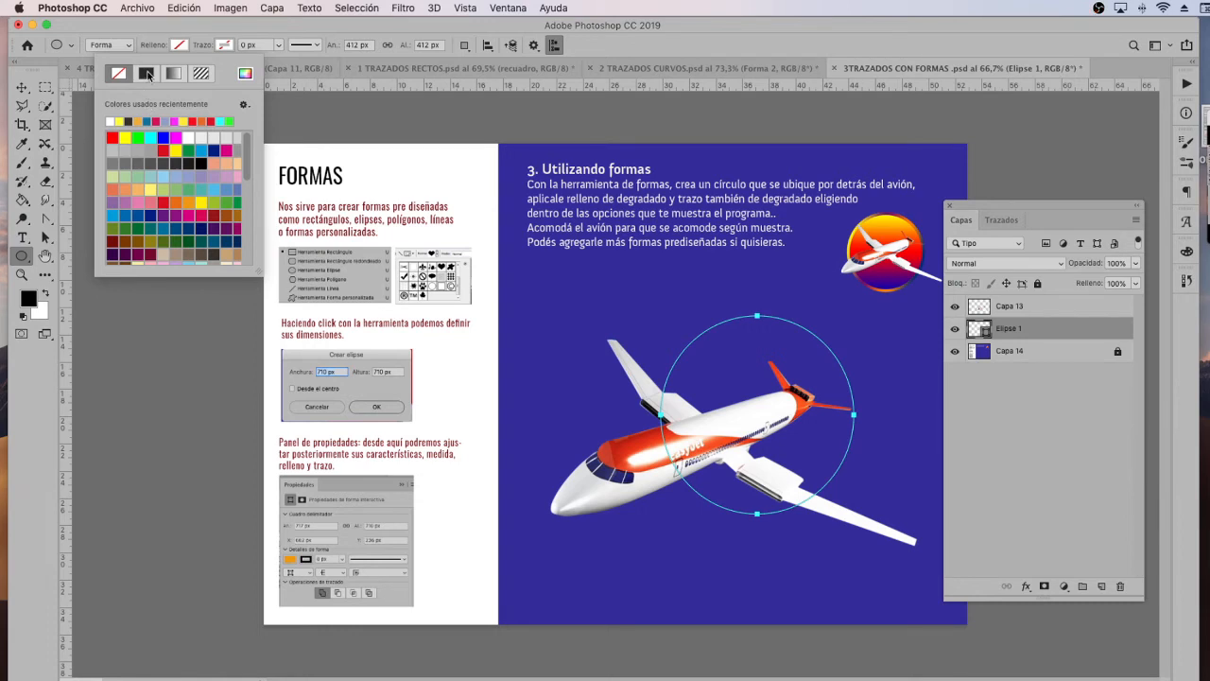
{"action": "left_click", "coordinate": [148, 74]}
{"action": "left_click", "coordinate": [123, 138]}
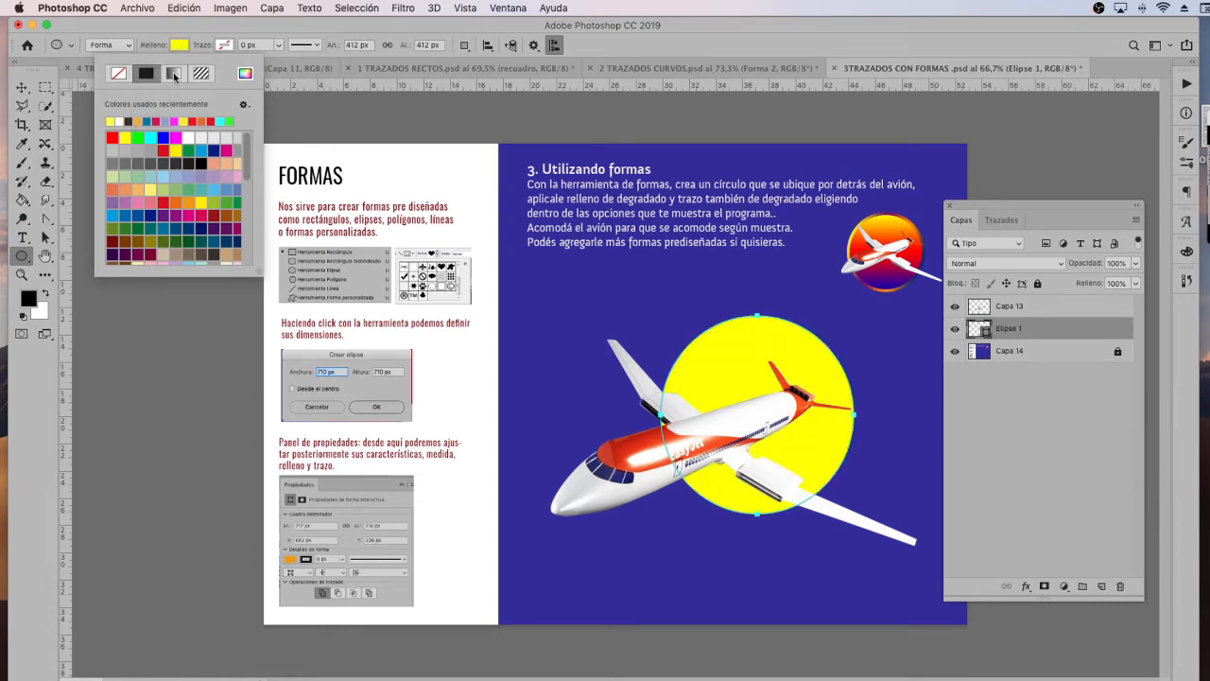
{"action": "left_click", "coordinate": [174, 75]}
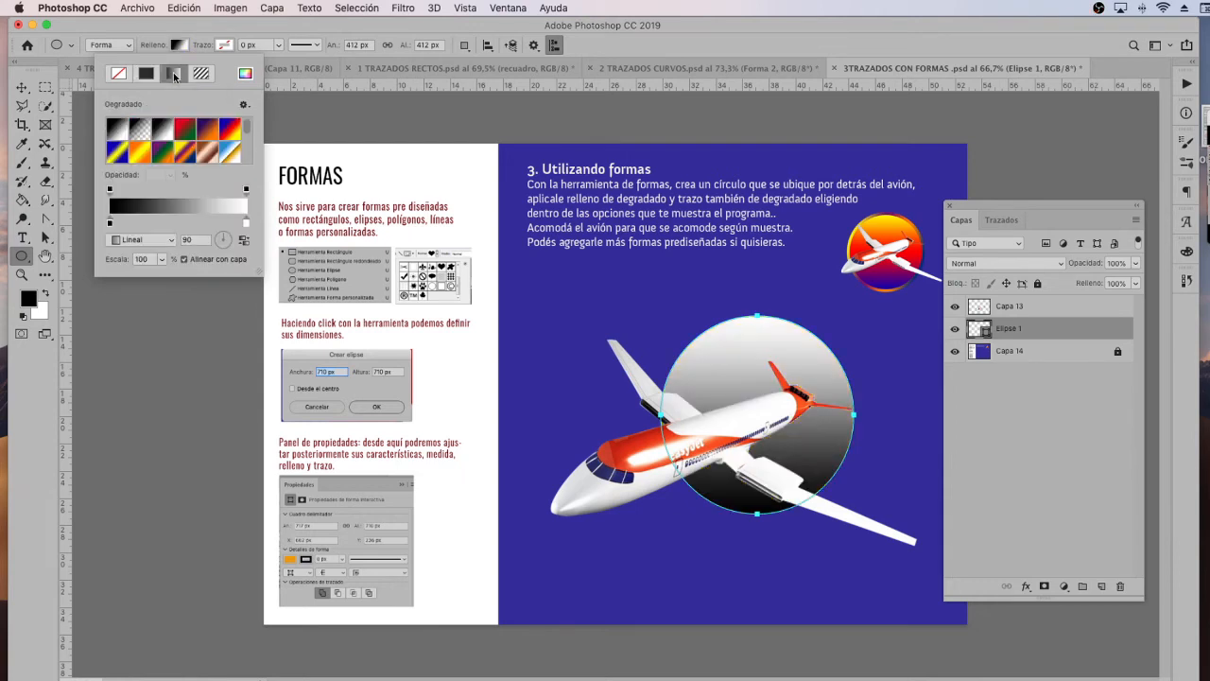
{"action": "left_click", "coordinate": [234, 130]}
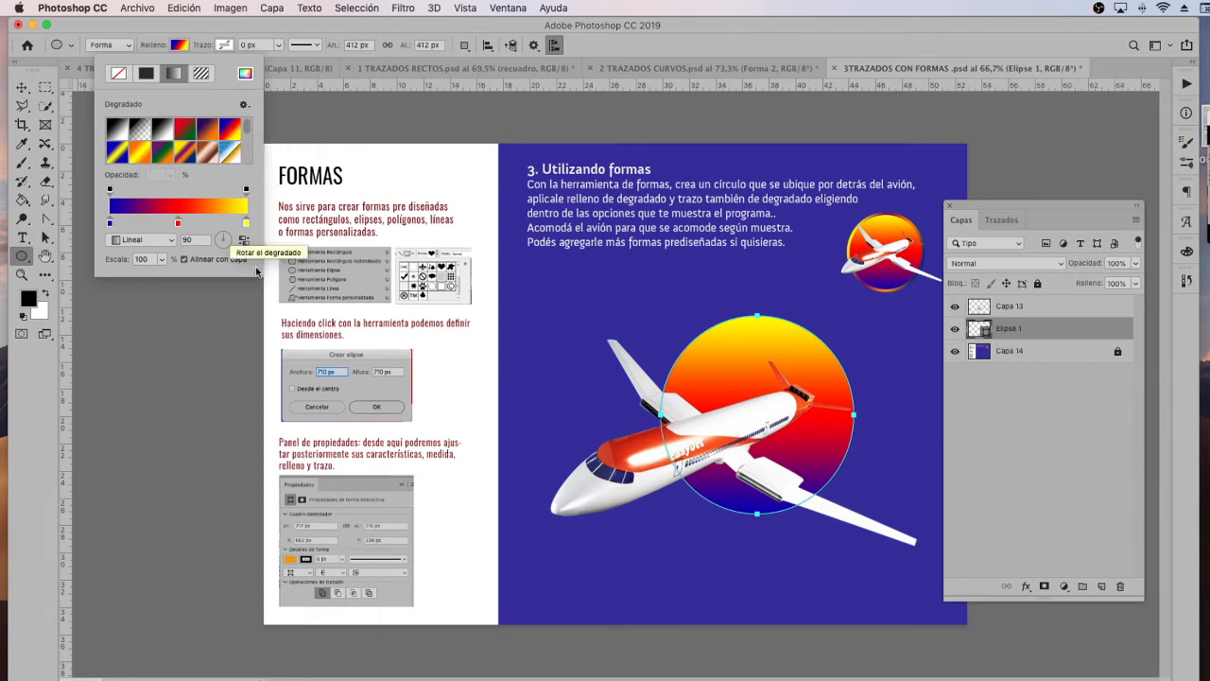
Try the radial style on the circle's gradient fill, and switch back to linear
{"action": "left_click", "coordinate": [171, 241]}
{"action": "left_click", "coordinate": [170, 241]}
{"action": "left_click", "coordinate": [159, 244]}
{"action": "left_click", "coordinate": [145, 254]}
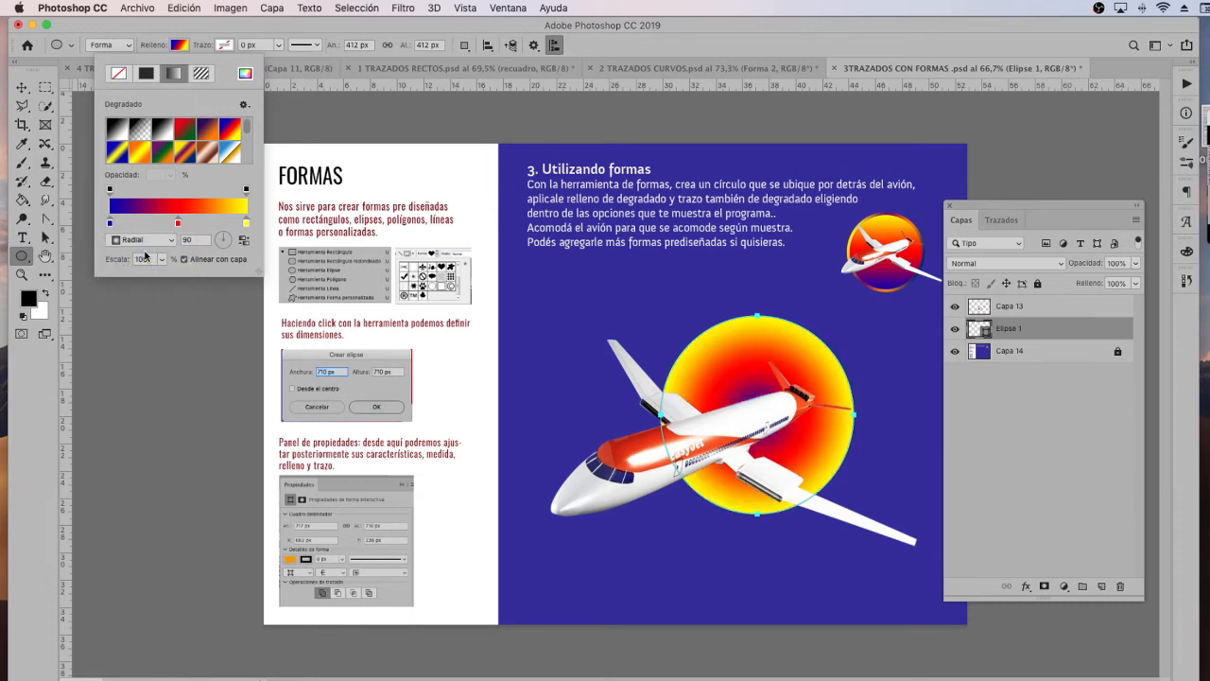
{"action": "left_click", "coordinate": [158, 244]}
{"action": "left_click", "coordinate": [158, 232]}
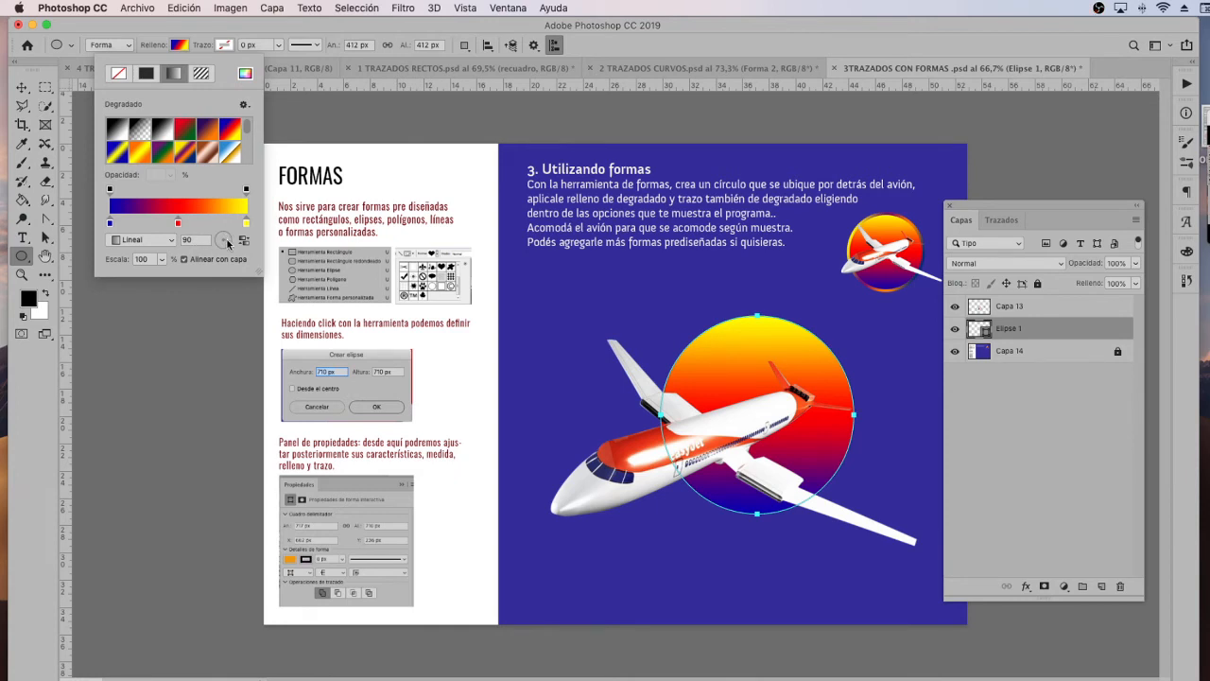
Rotate the circle's linear gradient fill, trying several angles and settling on 75 degrees
{"action": "left_click", "coordinate": [226, 243]}
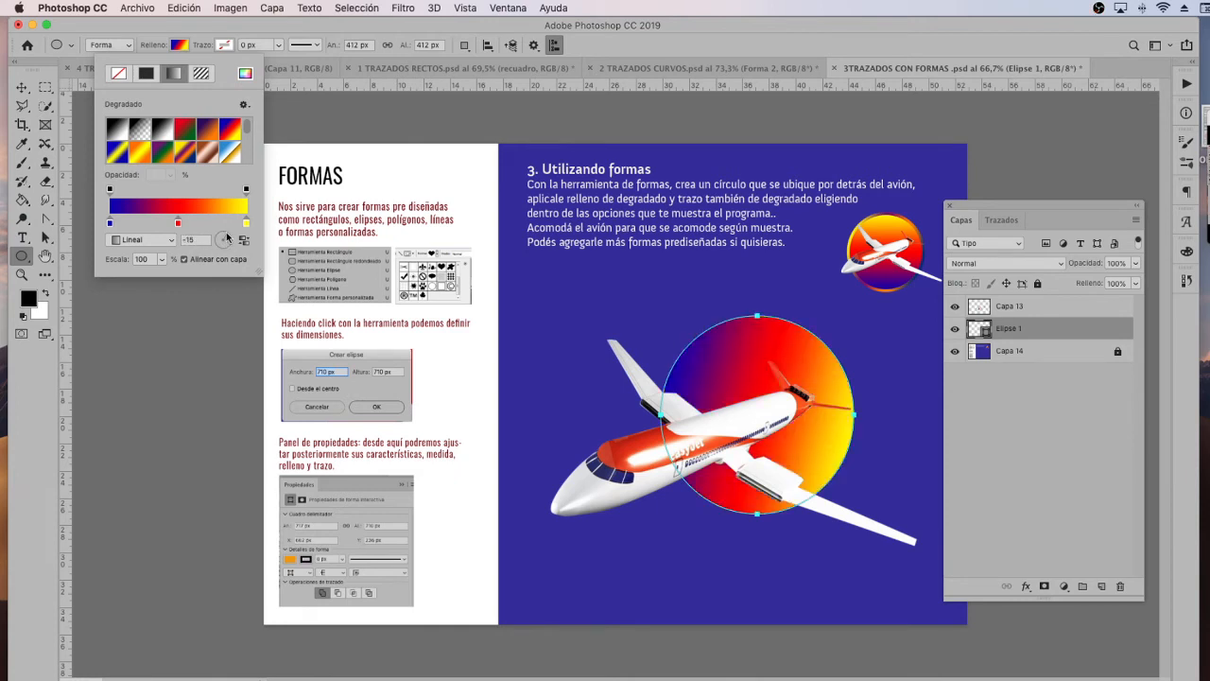
{"action": "left_click", "coordinate": [224, 232]}
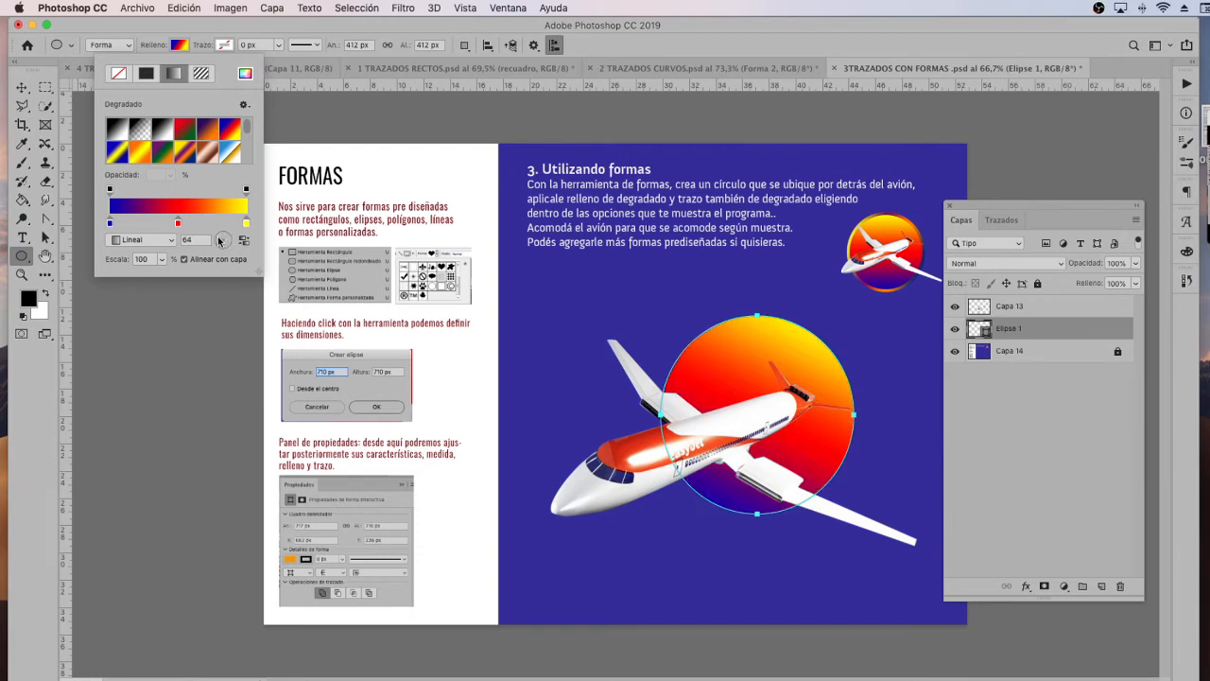
{"action": "left_click", "coordinate": [220, 239]}
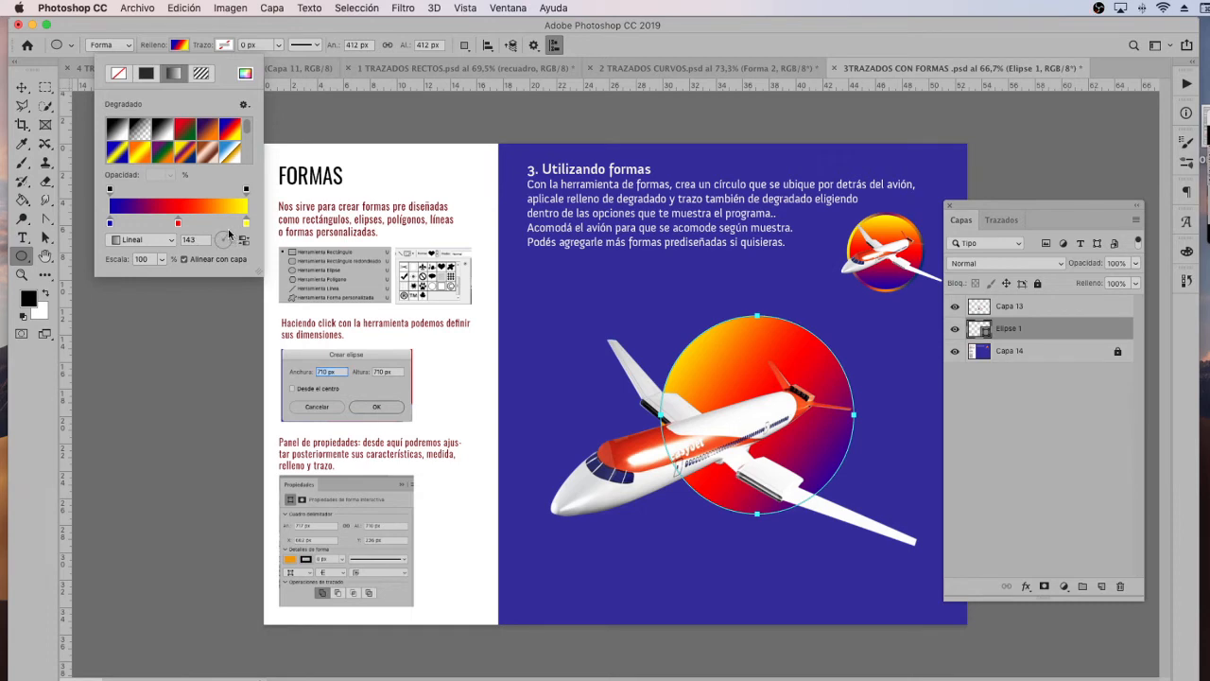
{"action": "left_click", "coordinate": [226, 231]}
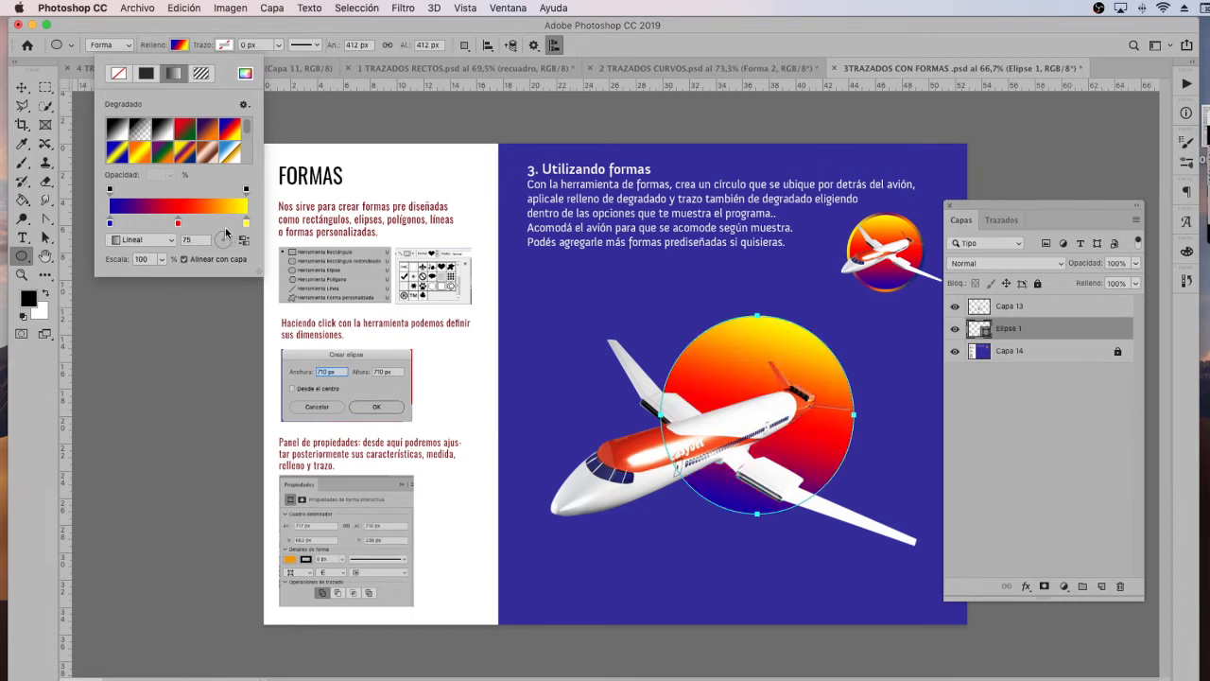
Give the circle a black-to-white gradient stroke and set its width to 10 px
{"action": "left_click", "coordinate": [223, 46]}
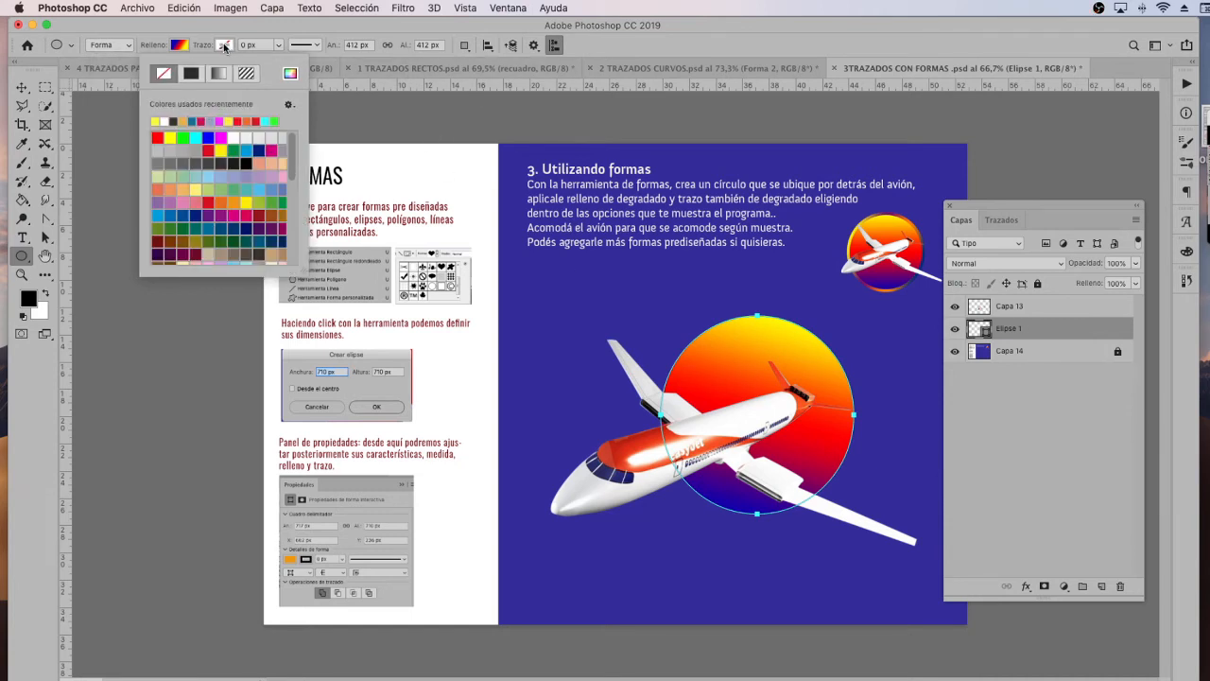
{"action": "left_click", "coordinate": [225, 47]}
{"action": "left_click", "coordinate": [228, 47]}
{"action": "left_click", "coordinate": [227, 80]}
{"action": "left_click", "coordinate": [244, 45]}
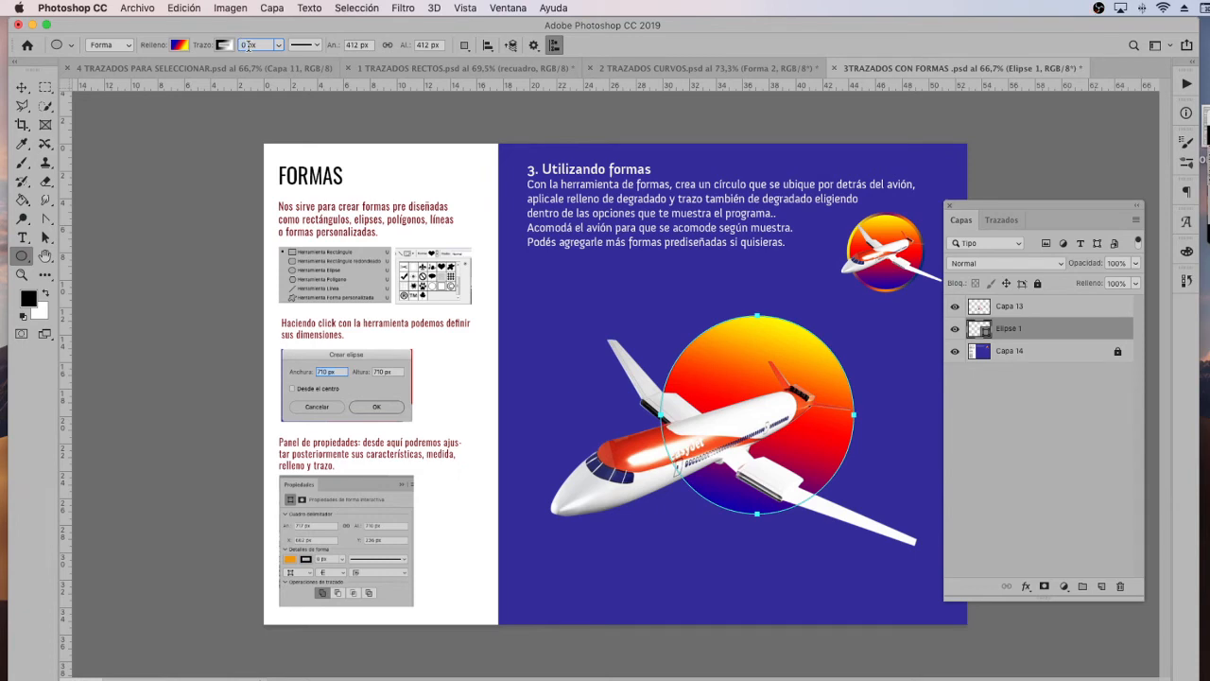
{"action": "key", "text": "Tab"}
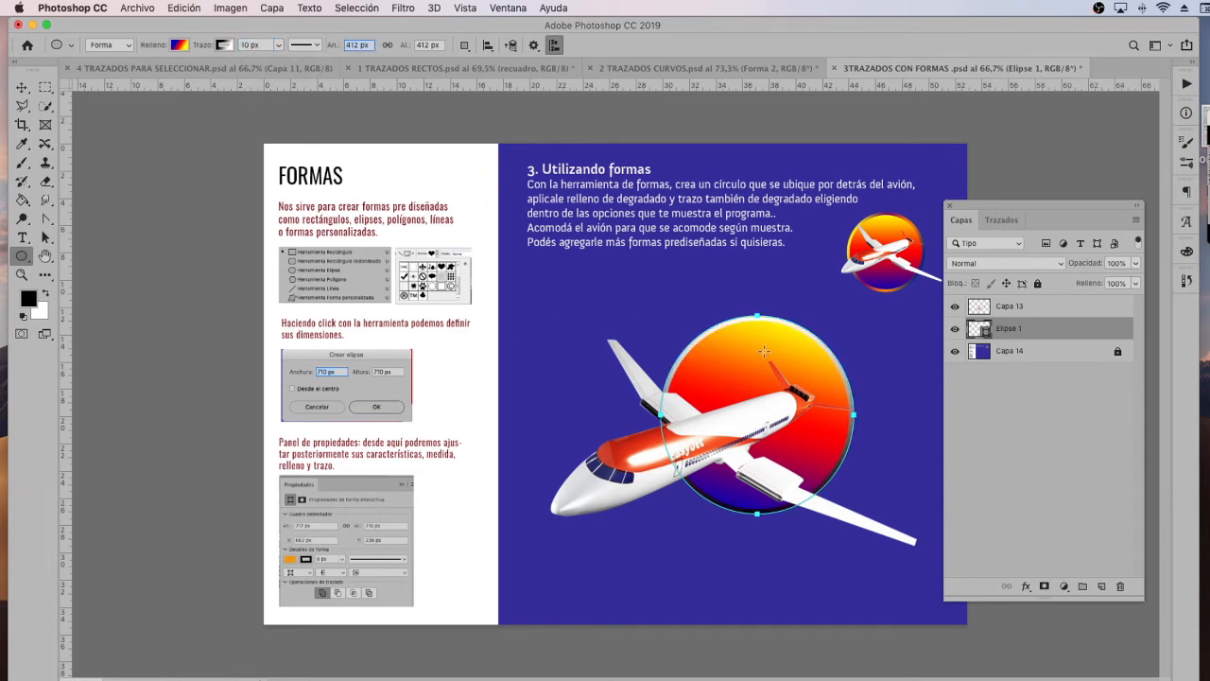
Try several gradient presets on the circle's stroke, enlarging the preset list, and settle on the yellow, violet, orange and blue one
{"action": "left_click", "coordinate": [222, 45]}
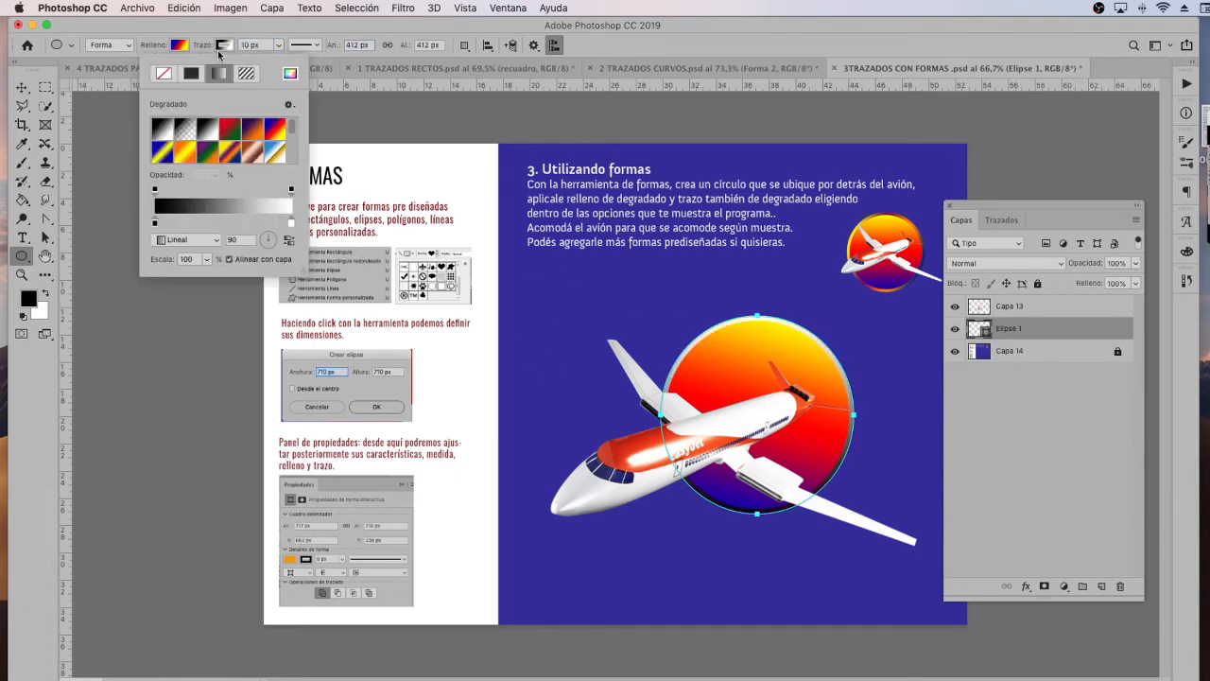
{"action": "left_click", "coordinate": [276, 131]}
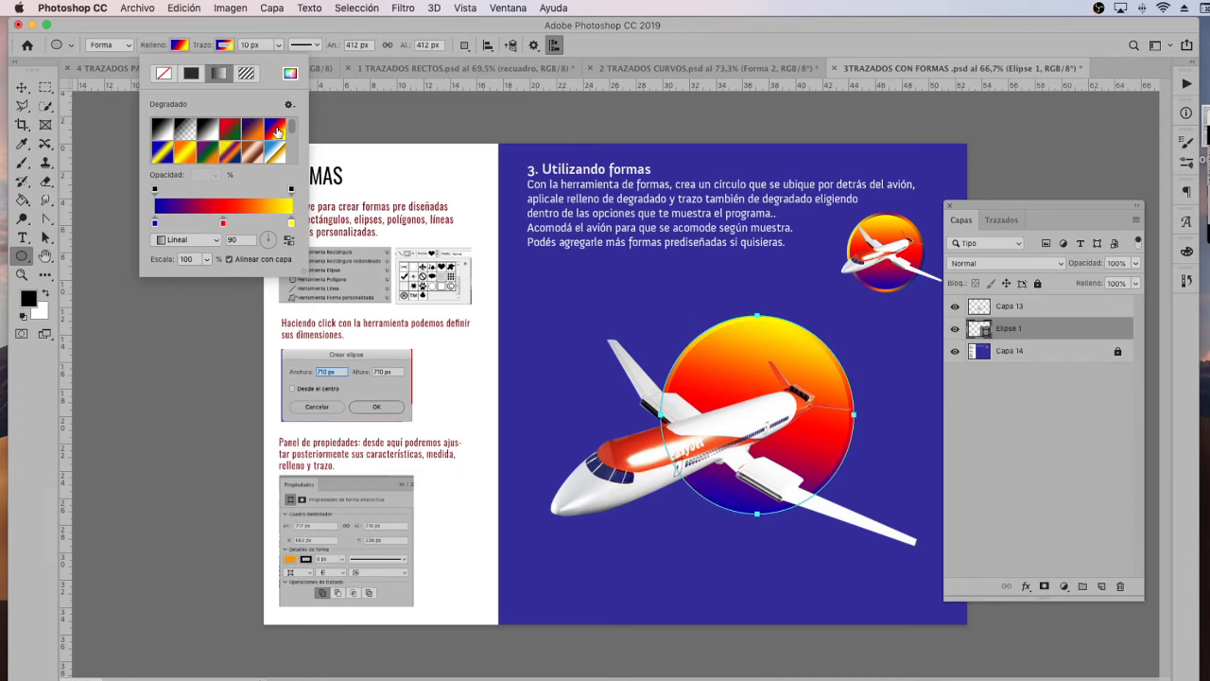
{"action": "left_click", "coordinate": [232, 156]}
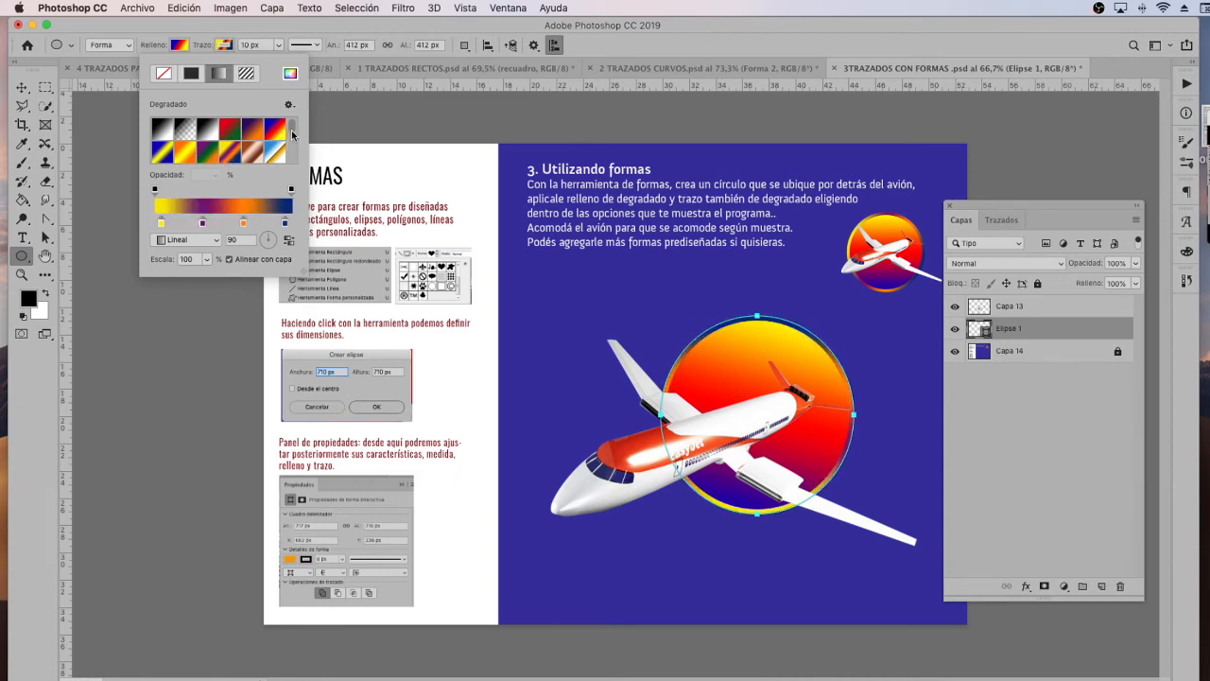
{"action": "mouse_move", "coordinate": [292, 131]}
{"action": "left_mouse_down"}
{"action": "mouse_move", "coordinate": [292, 156]}
{"action": "mouse_move", "coordinate": [287, 125]}
{"action": "mouse_move", "coordinate": [289, 157]}
{"action": "mouse_move", "coordinate": [284, 140]}
{"action": "left_mouse_up"}
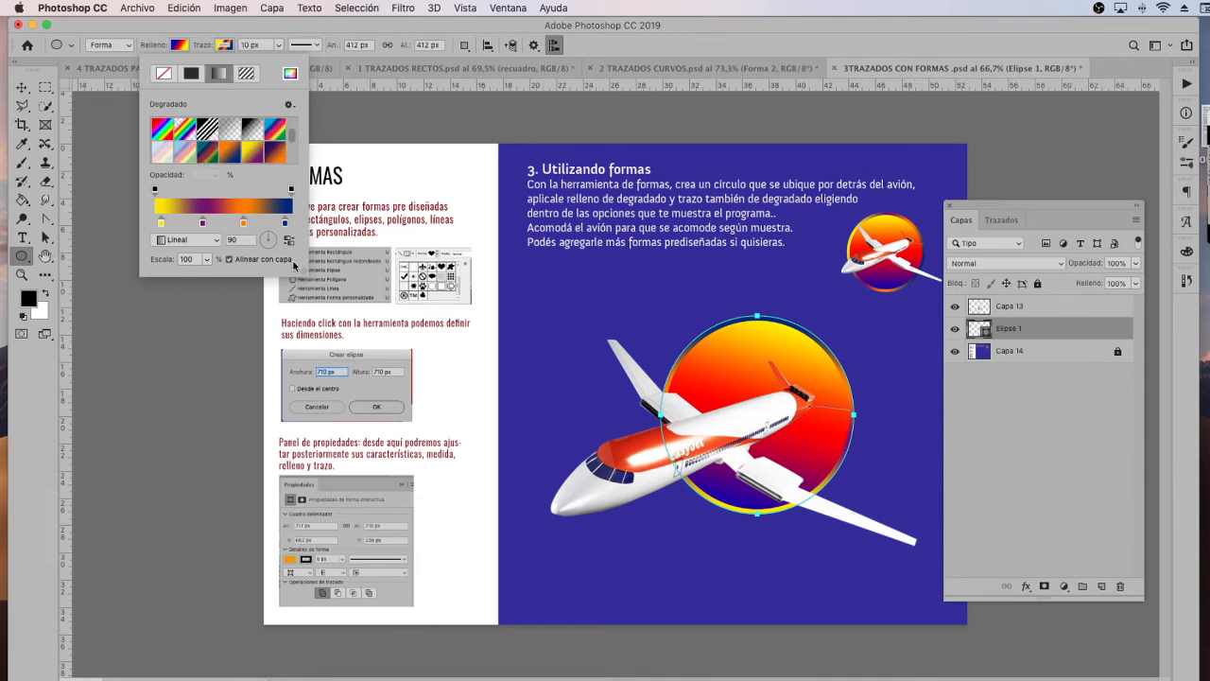
{"action": "left_click_drag", "start_coordinate": [303, 273], "coordinate": [372, 506]}
{"action": "left_click", "coordinate": [287, 178]}
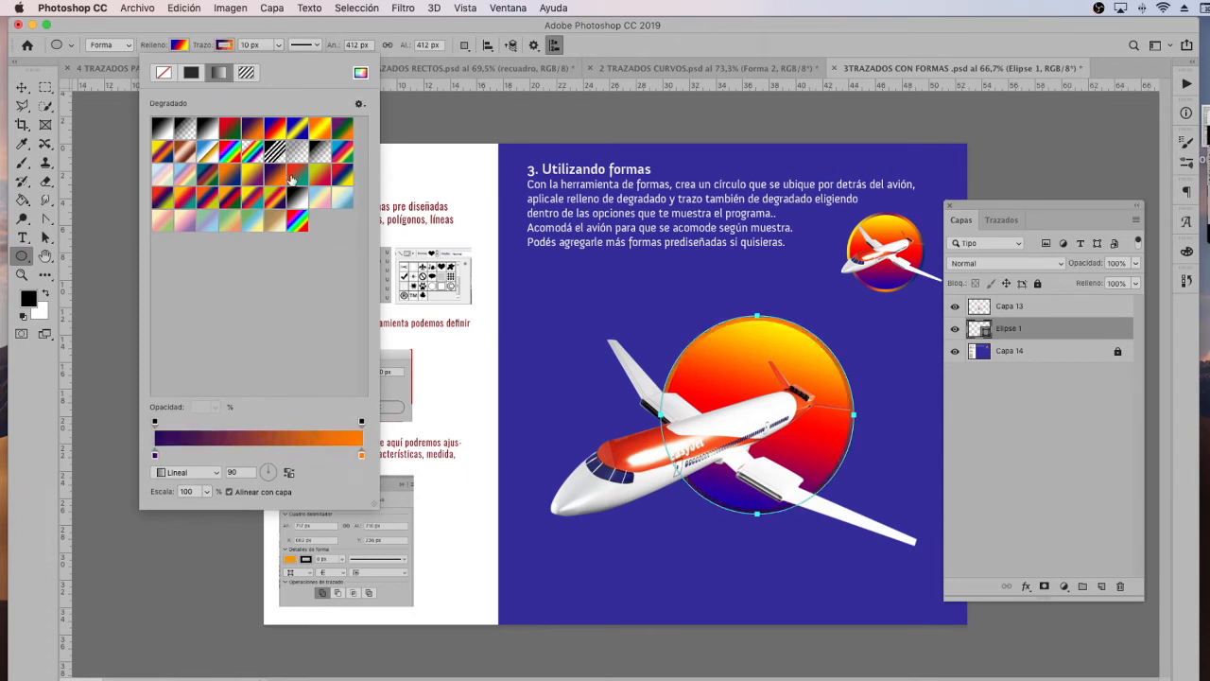
{"action": "left_click", "coordinate": [267, 129]}
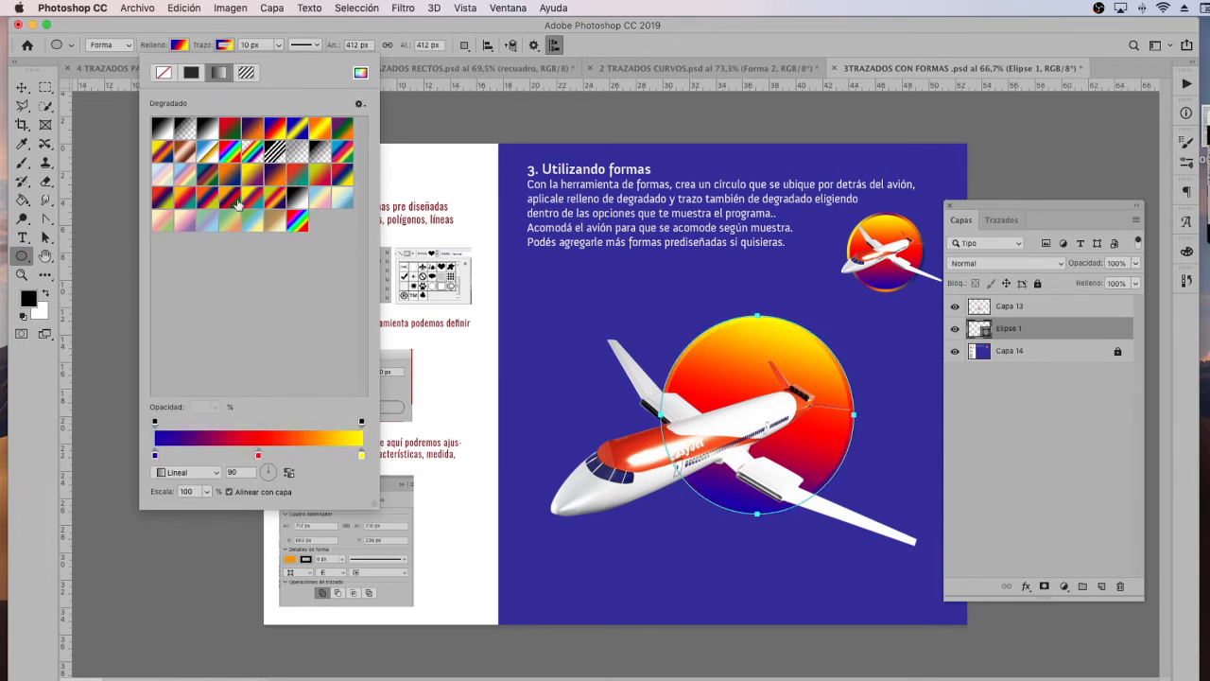
{"action": "left_click", "coordinate": [207, 198]}
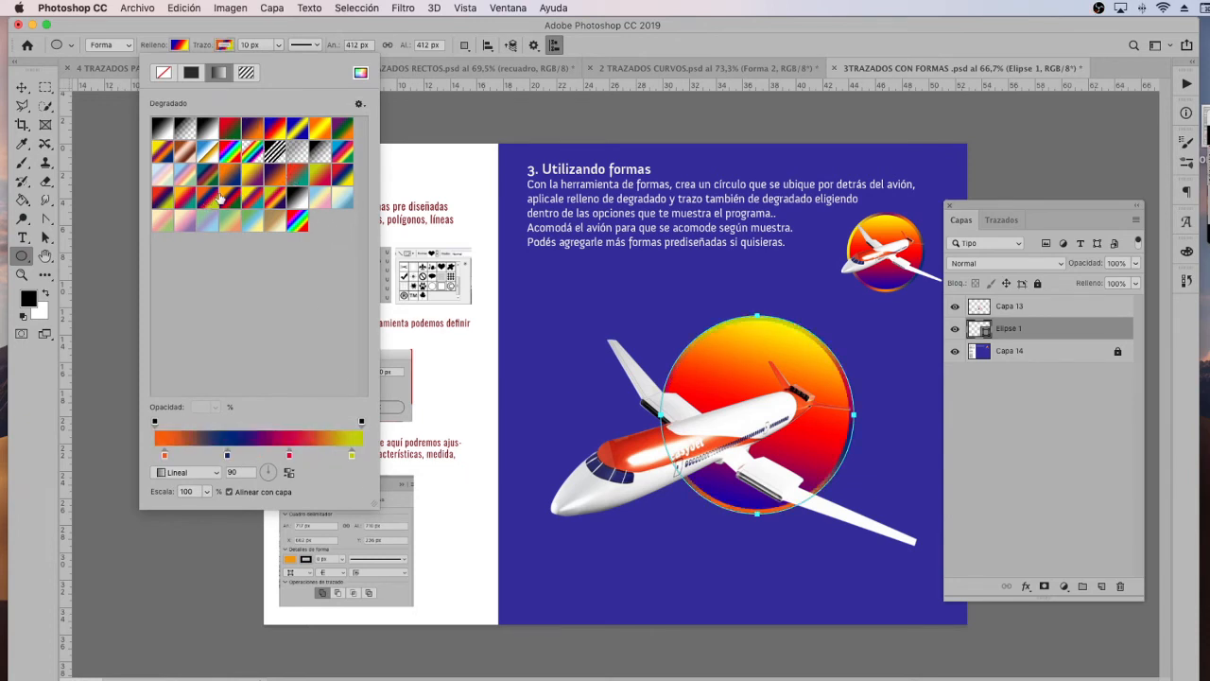
{"action": "left_click", "coordinate": [232, 198]}
{"action": "left_click", "coordinate": [165, 154]}
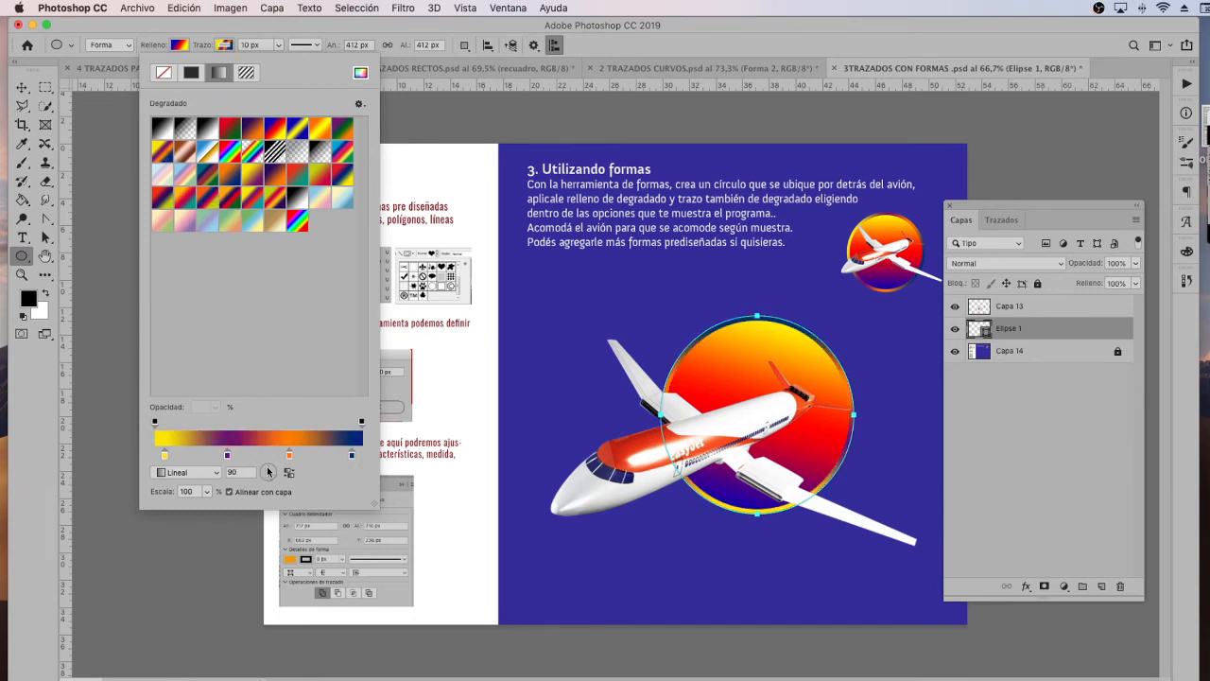
Rotate the stroke's gradient to 46 degrees and deselect the circle with the Move tool
{"action": "left_click_drag", "start_coordinate": [270, 472], "coordinate": [271, 473]}
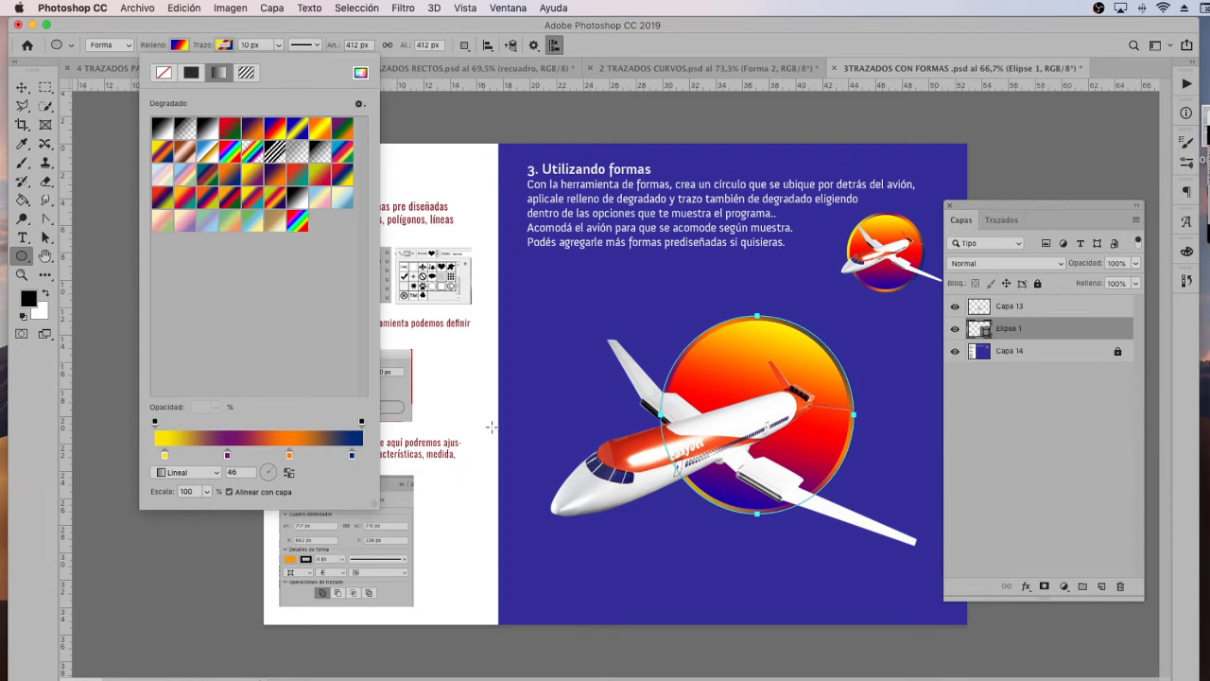
{"action": "left_click", "coordinate": [20, 86]}
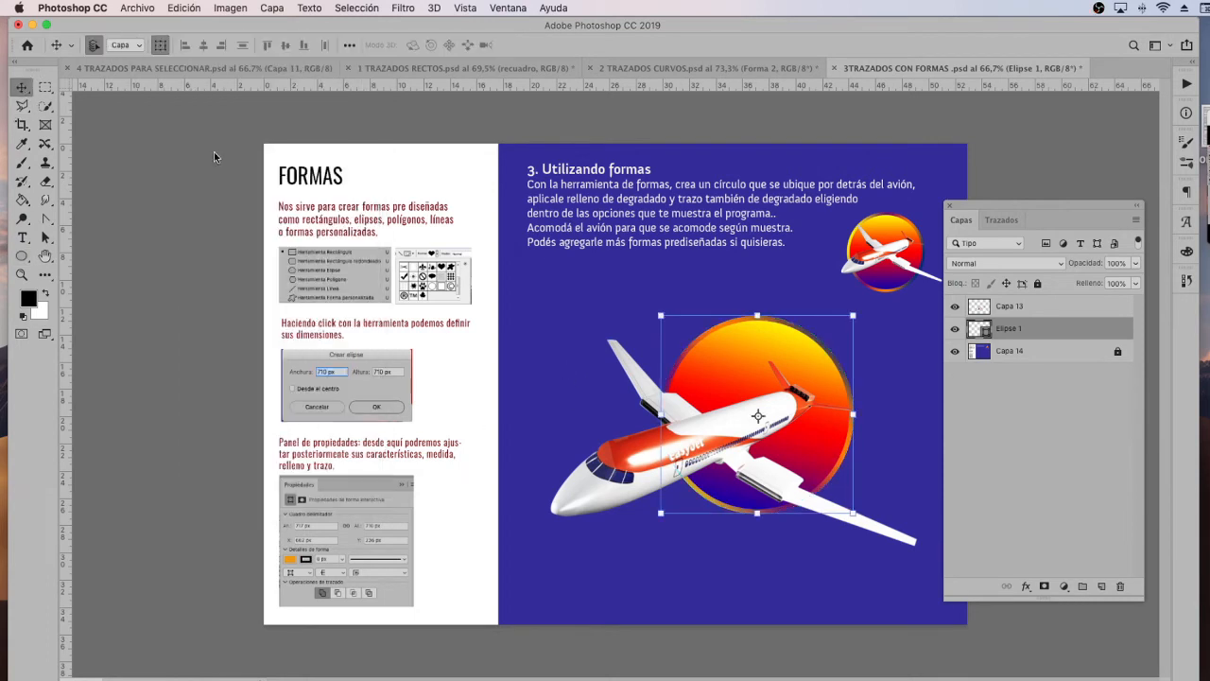
{"action": "left_click", "coordinate": [558, 257]}
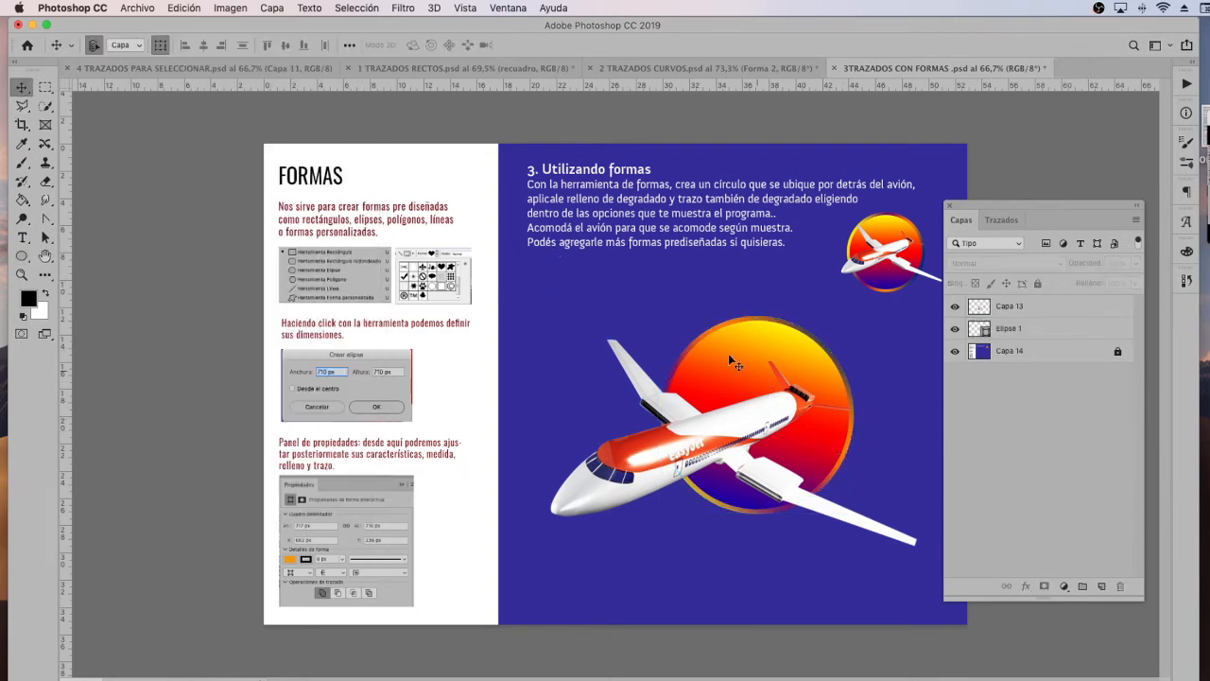
Create a 100 by 100 px square by exact dimensions with the Rectangle tool, just above the airplane's upper left wing
{"action": "left_click", "coordinate": [22, 256]}
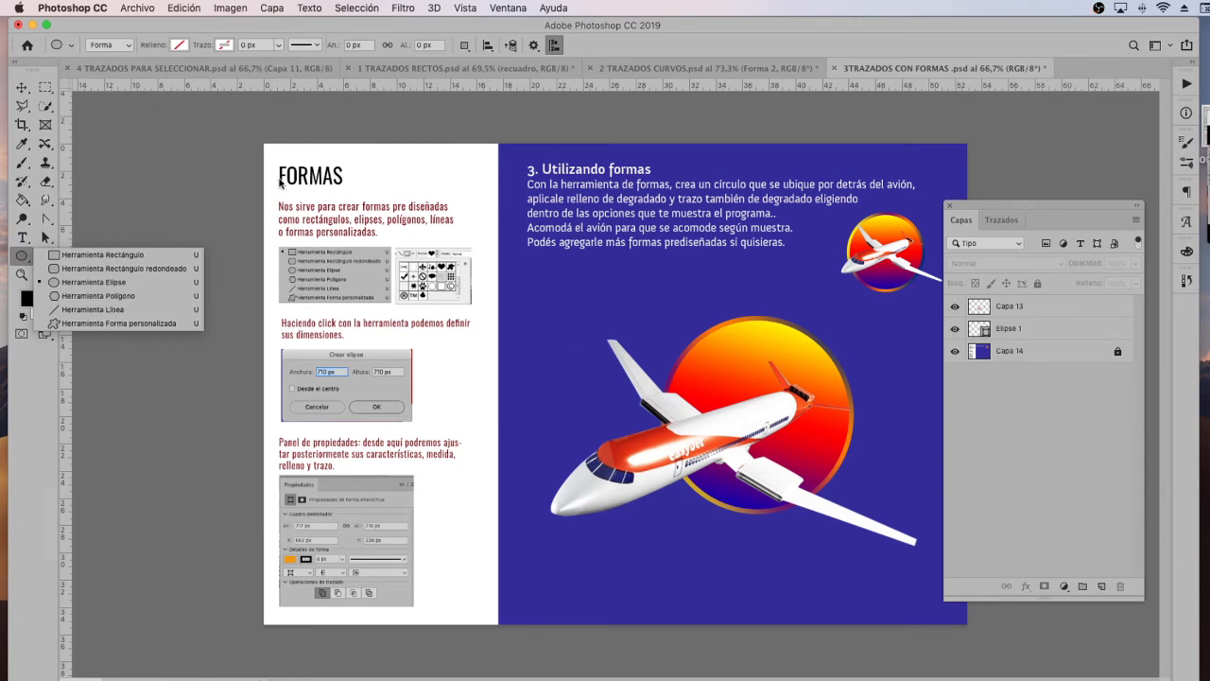
{"action": "left_click", "coordinate": [170, 255]}
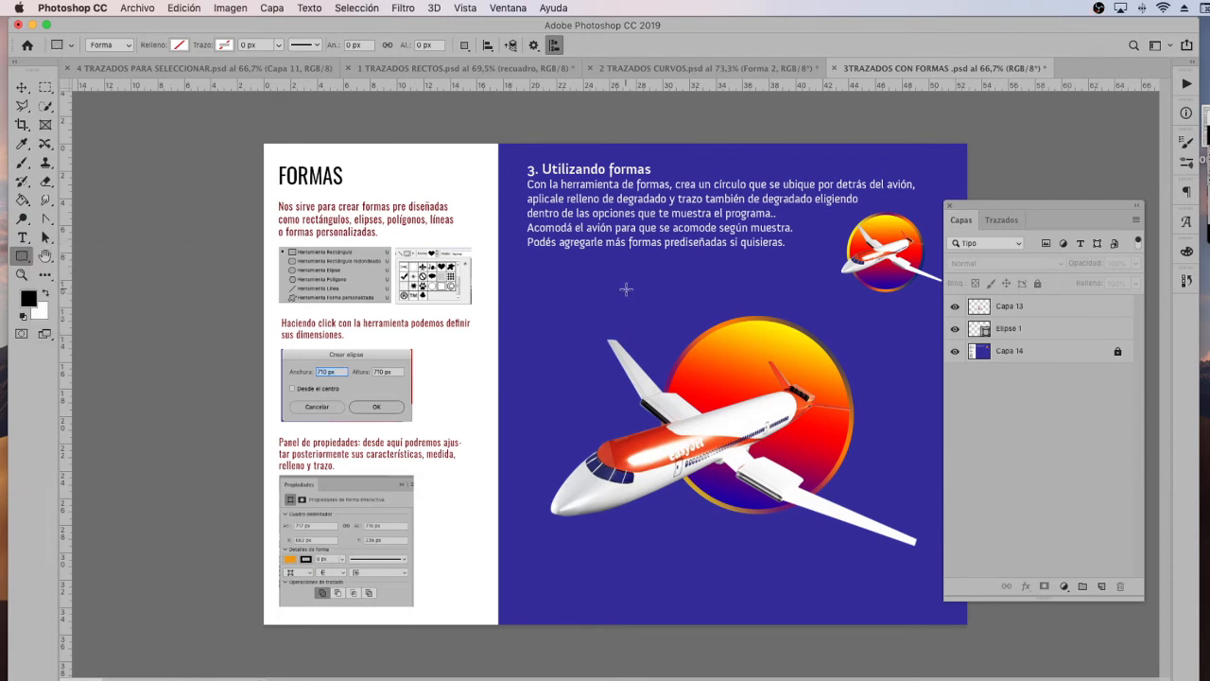
{"action": "right_click", "coordinate": [23, 255]}
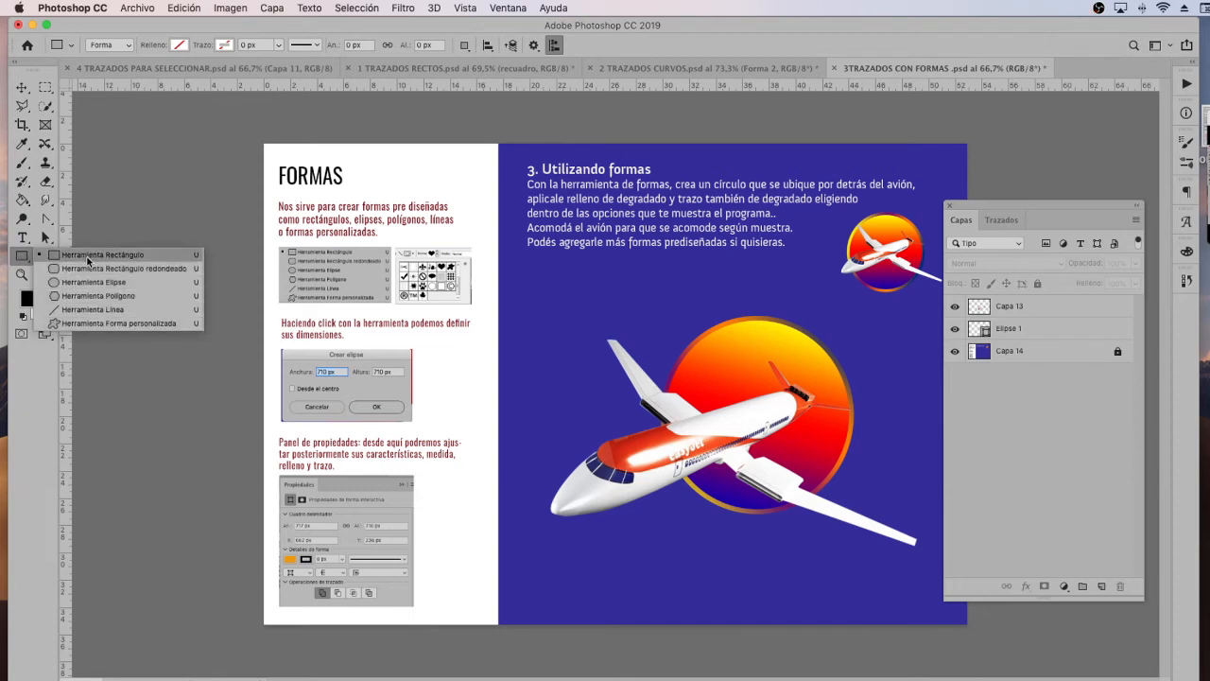
{"action": "left_click", "coordinate": [624, 308]}
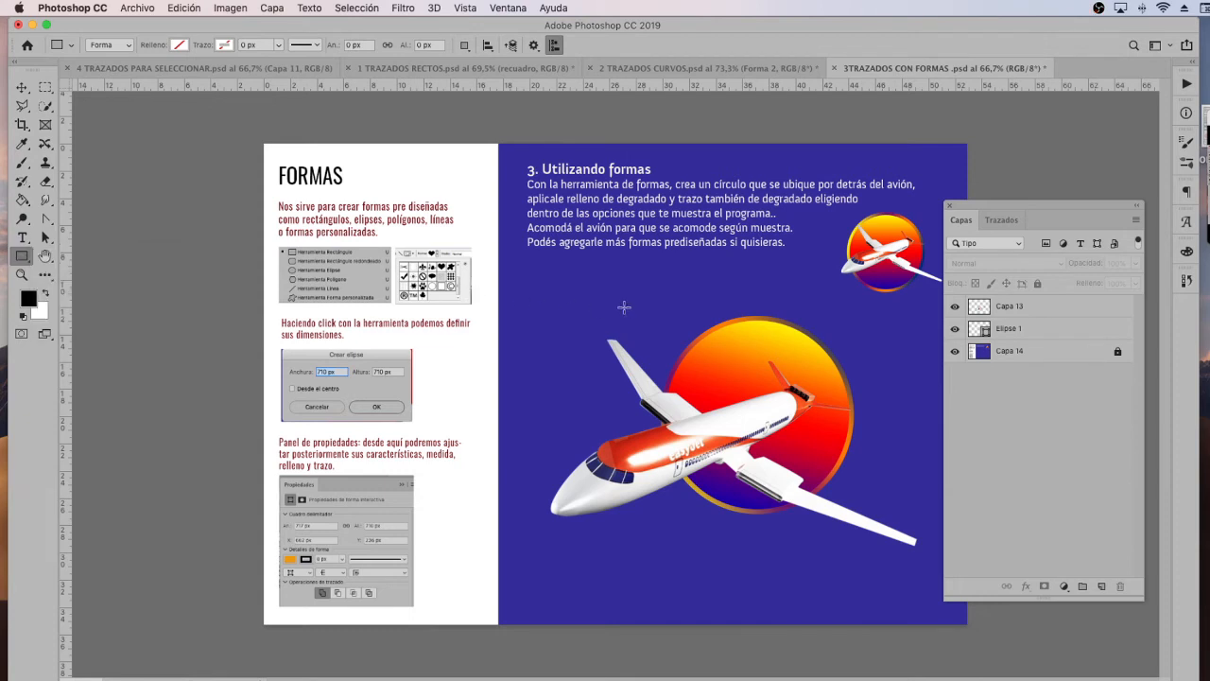
{"action": "left_click", "coordinate": [603, 292]}
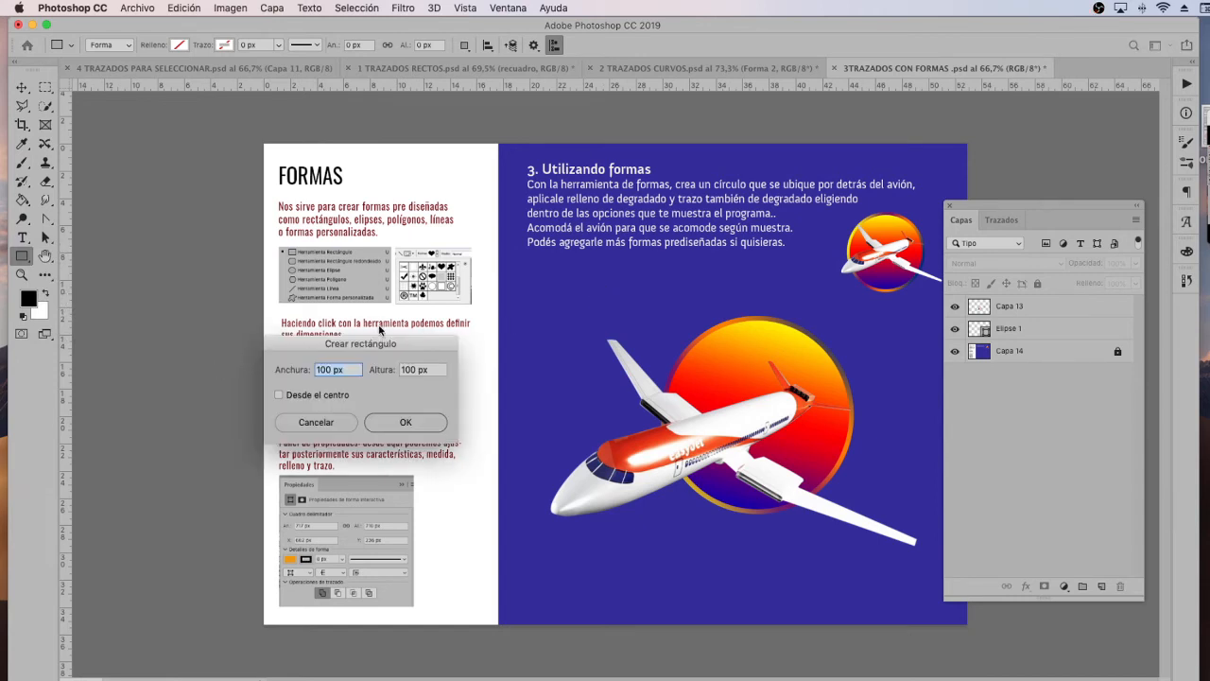
{"action": "left_click_drag", "start_coordinate": [375, 348], "coordinate": [628, 273]}
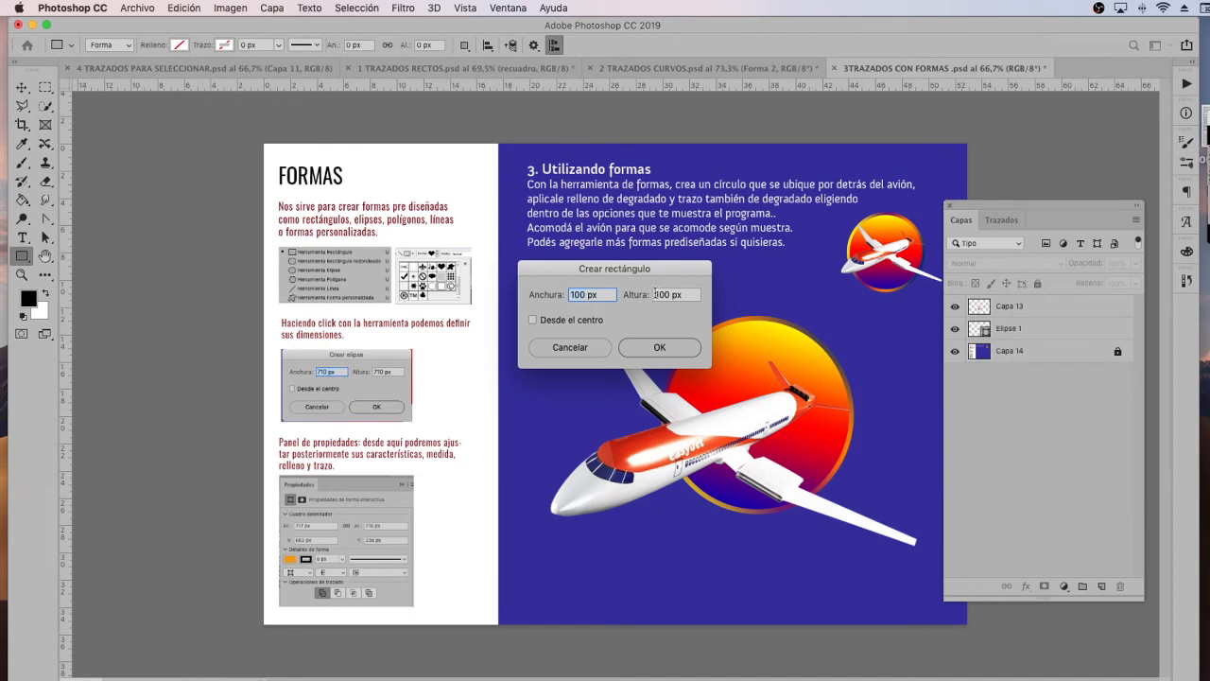
{"action": "left_click", "coordinate": [660, 348]}
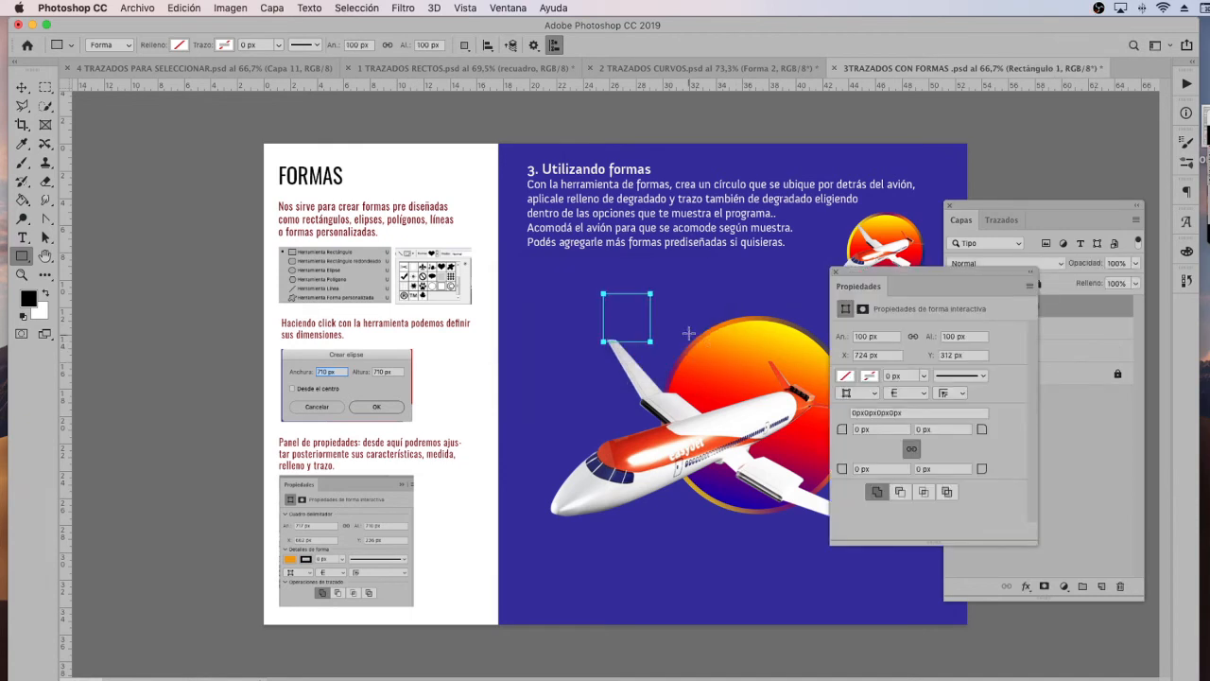
Fill the square with magenta and move it left to about X 572 px, Y 301 px
{"action": "left_click", "coordinate": [178, 45]}
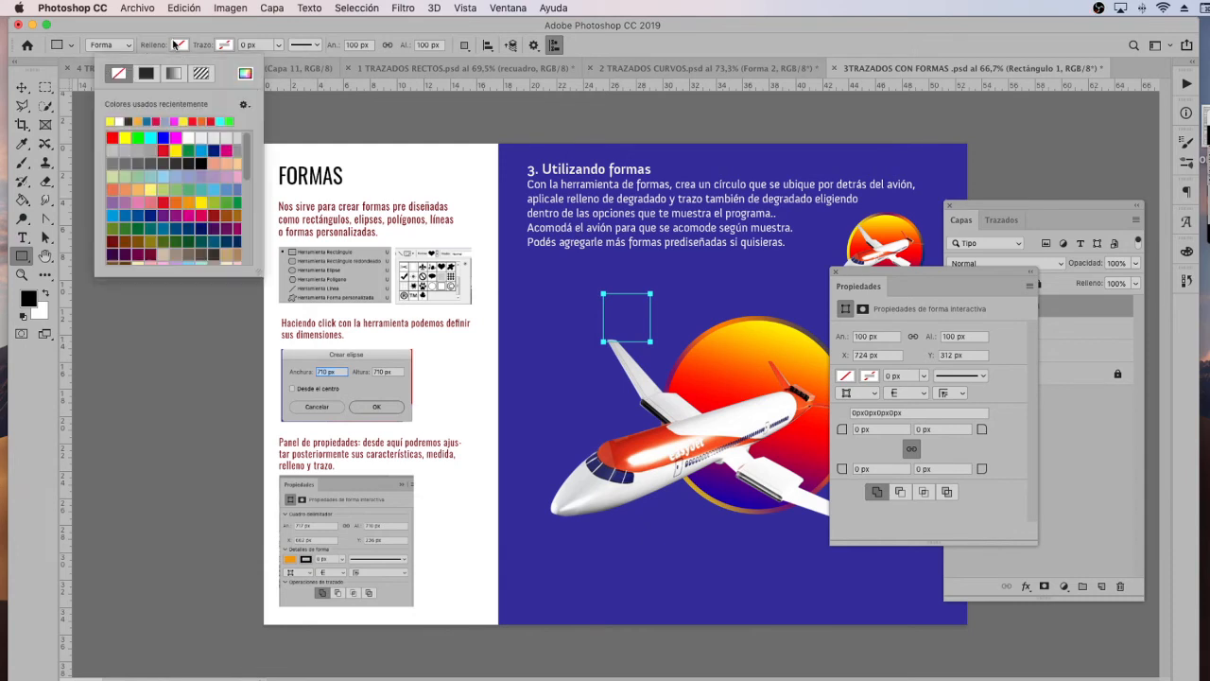
{"action": "left_click", "coordinate": [156, 120]}
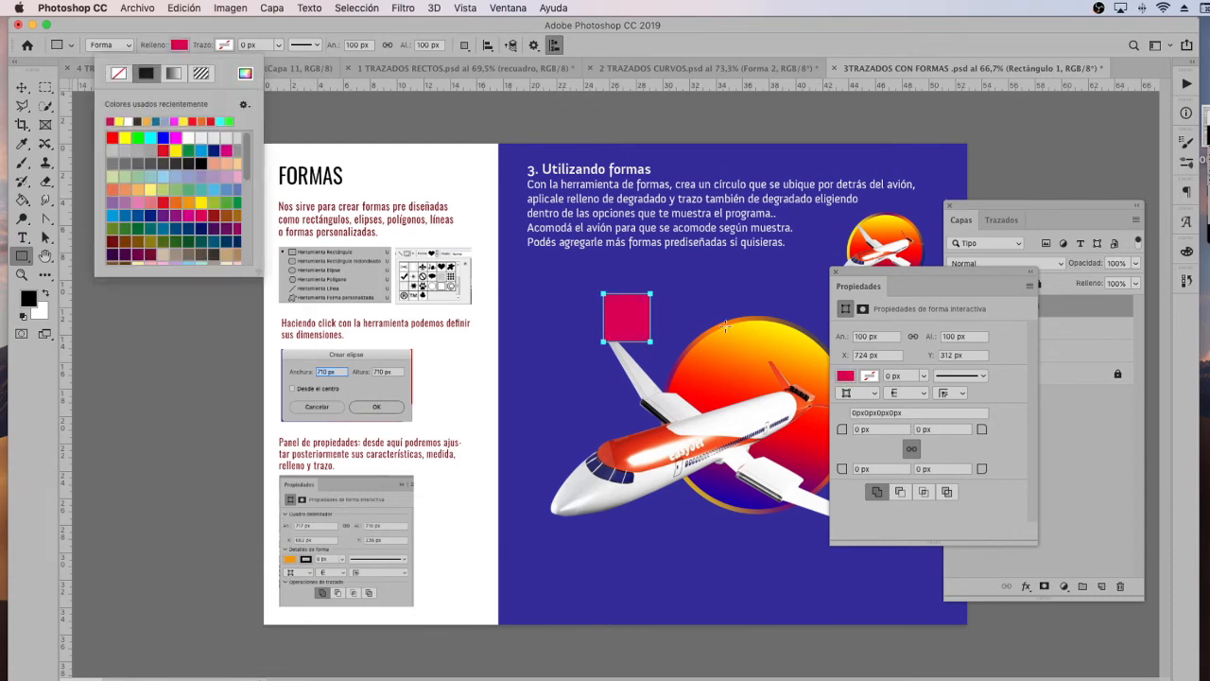
{"action": "left_click", "coordinate": [21, 86]}
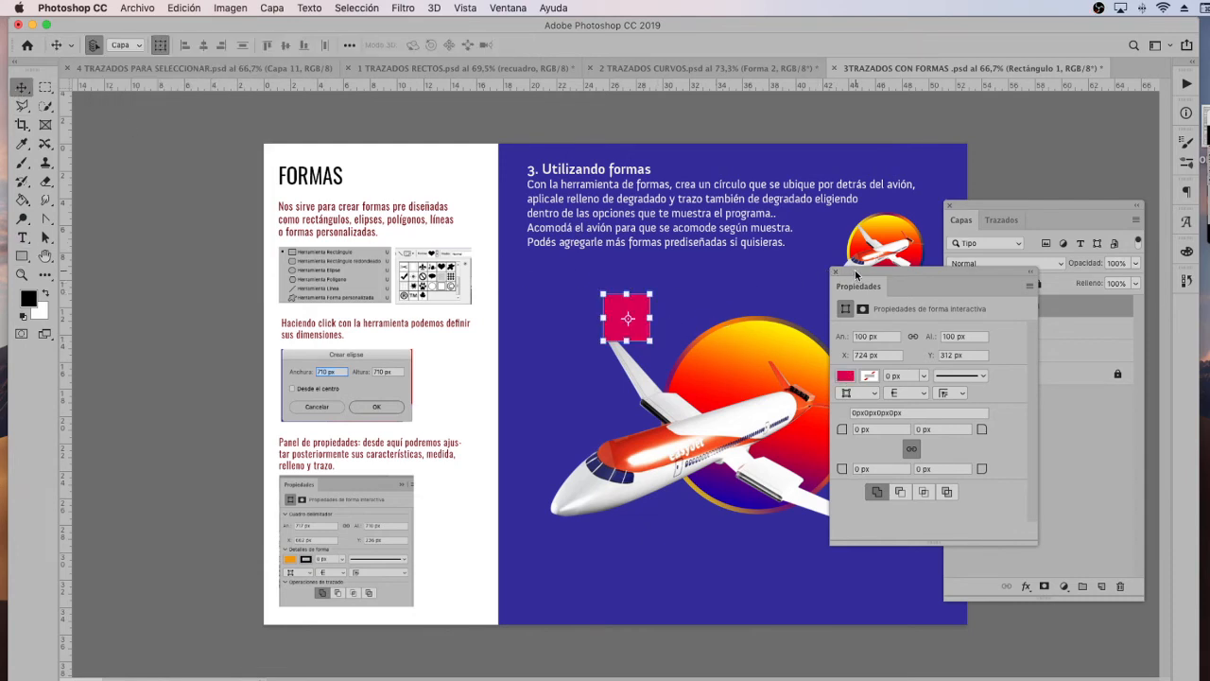
{"action": "left_click_drag", "start_coordinate": [617, 315], "coordinate": [545, 306]}
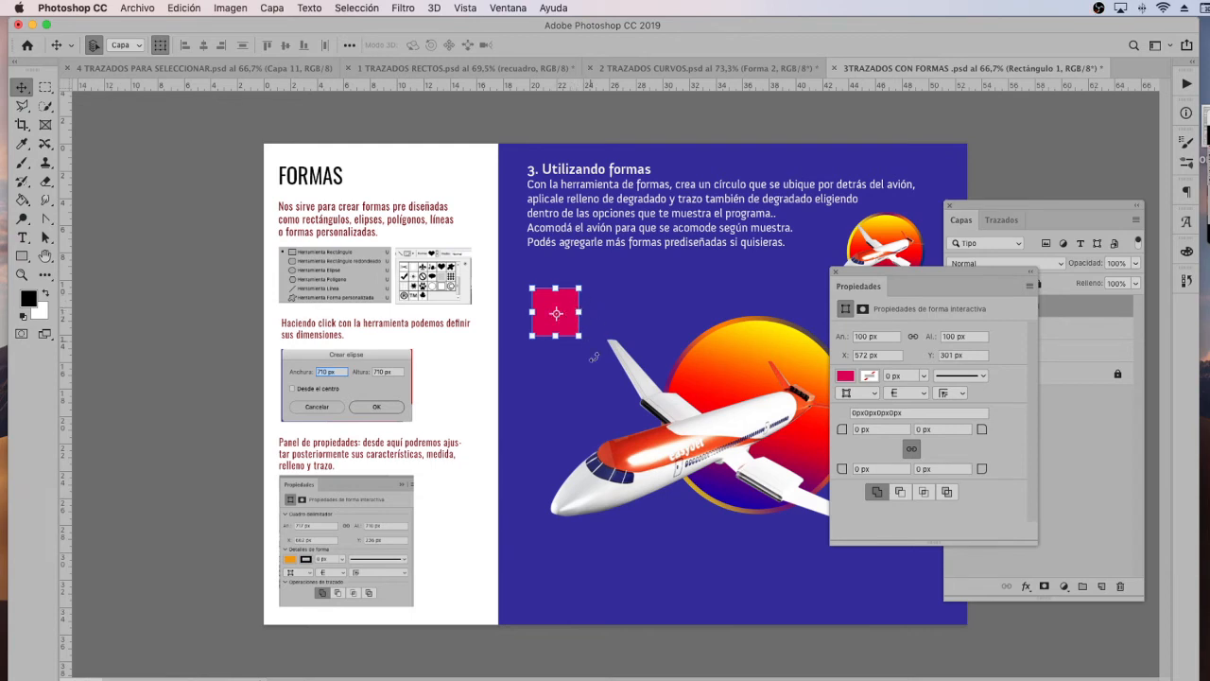
Resize the magenta square to 130 by 114 px with Free Transform and return to the Rectangle tool
{"action": "key", "text": "super+t"}
{"action": "mouse_move", "coordinate": [576, 335]}
{"action": "left_mouse_down"}
{"action": "mouse_move", "coordinate": [593, 355]}
{"action": "mouse_move", "coordinate": [594, 342]}
{"action": "left_mouse_up"}
{"action": "left_click", "coordinate": [21, 255]}
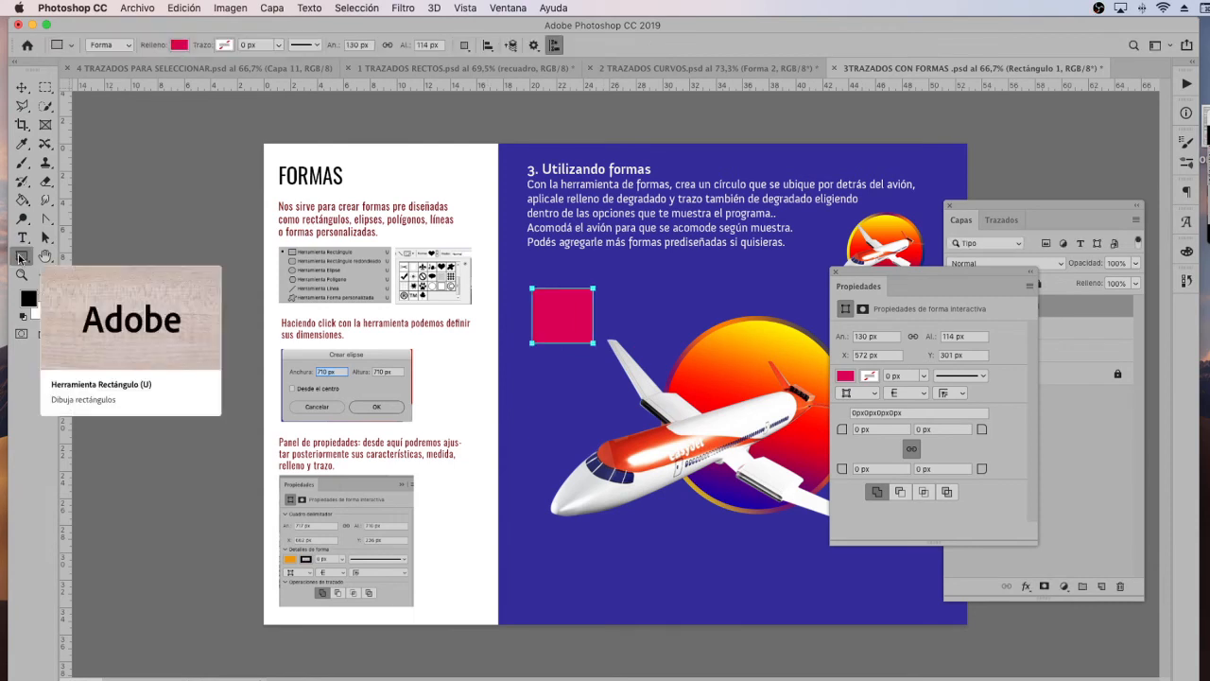
Fill the magenta rectangle with bright green through its shape properties
{"action": "left_click_drag", "start_coordinate": [882, 272], "coordinate": [984, 188]}
{"action": "left_click", "coordinate": [507, 7]}
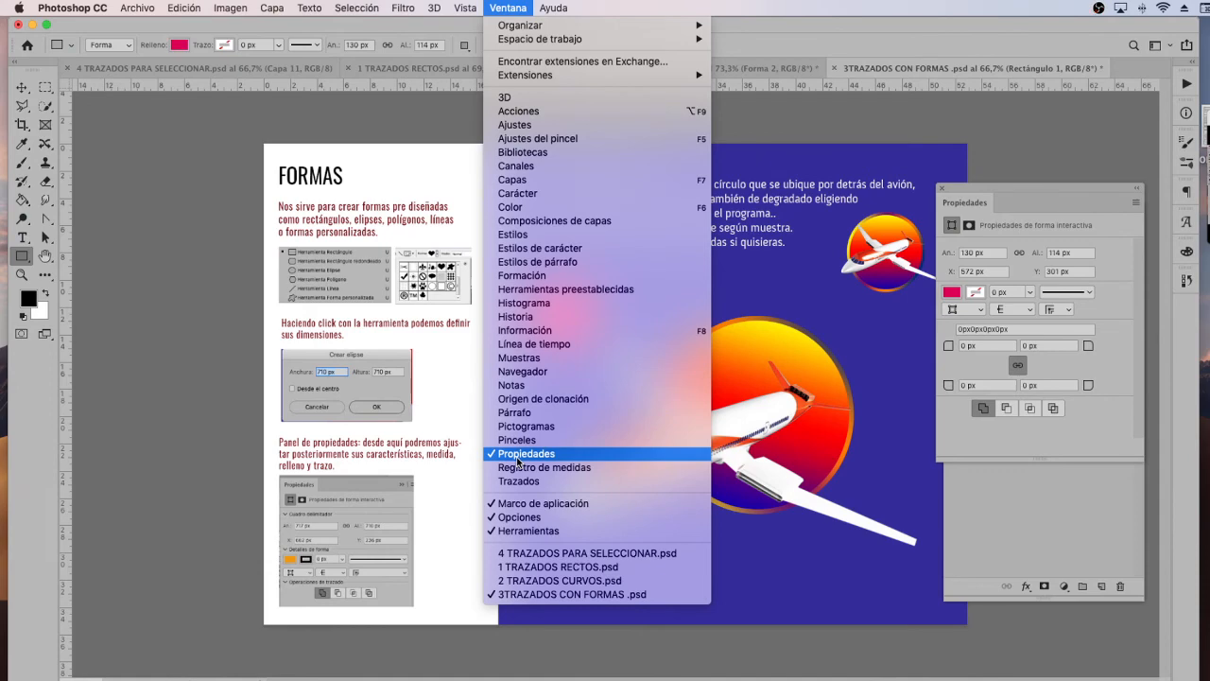
{"action": "left_click", "coordinate": [945, 267]}
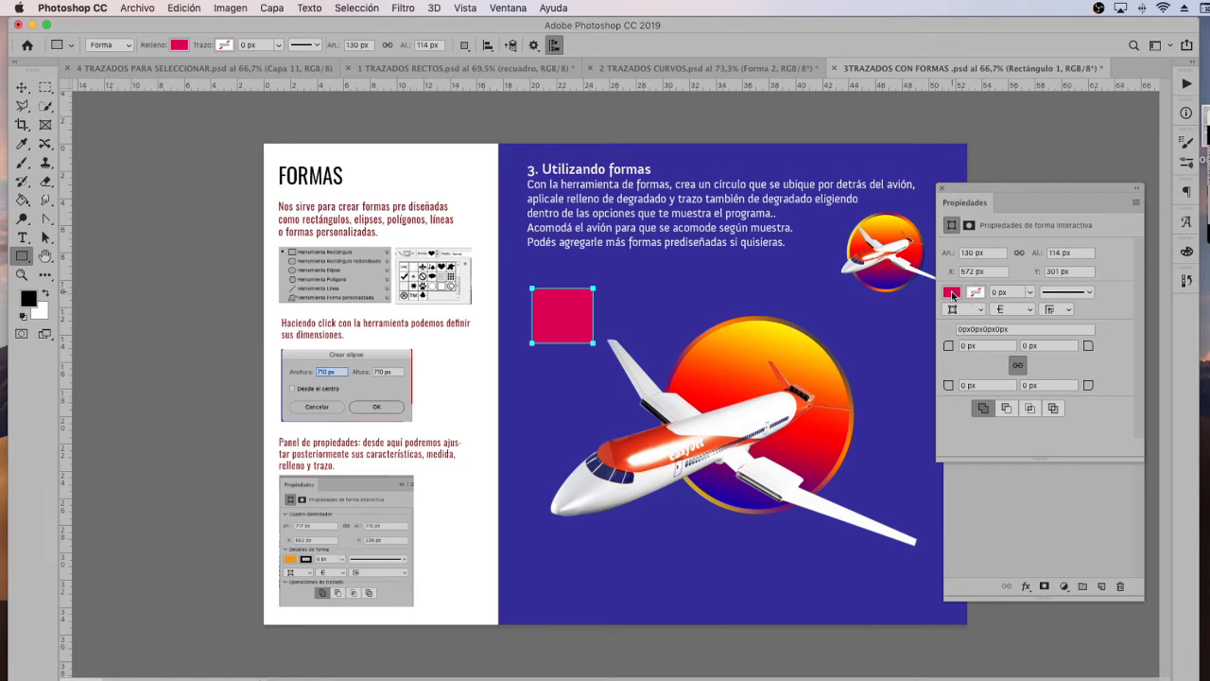
{"action": "left_click", "coordinate": [951, 295]}
{"action": "left_click", "coordinate": [981, 384]}
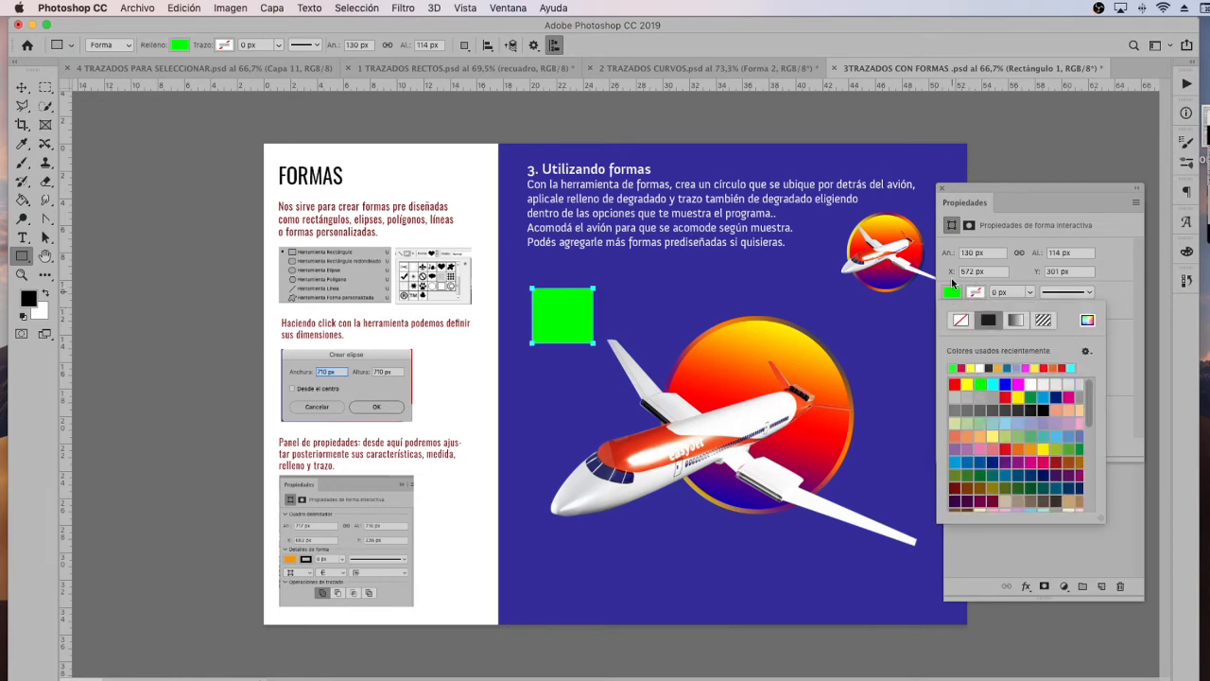
Try a blue stroke on the rectangle, settle on white and set the stroke width to about 4.43 px
{"action": "left_click", "coordinate": [977, 293]}
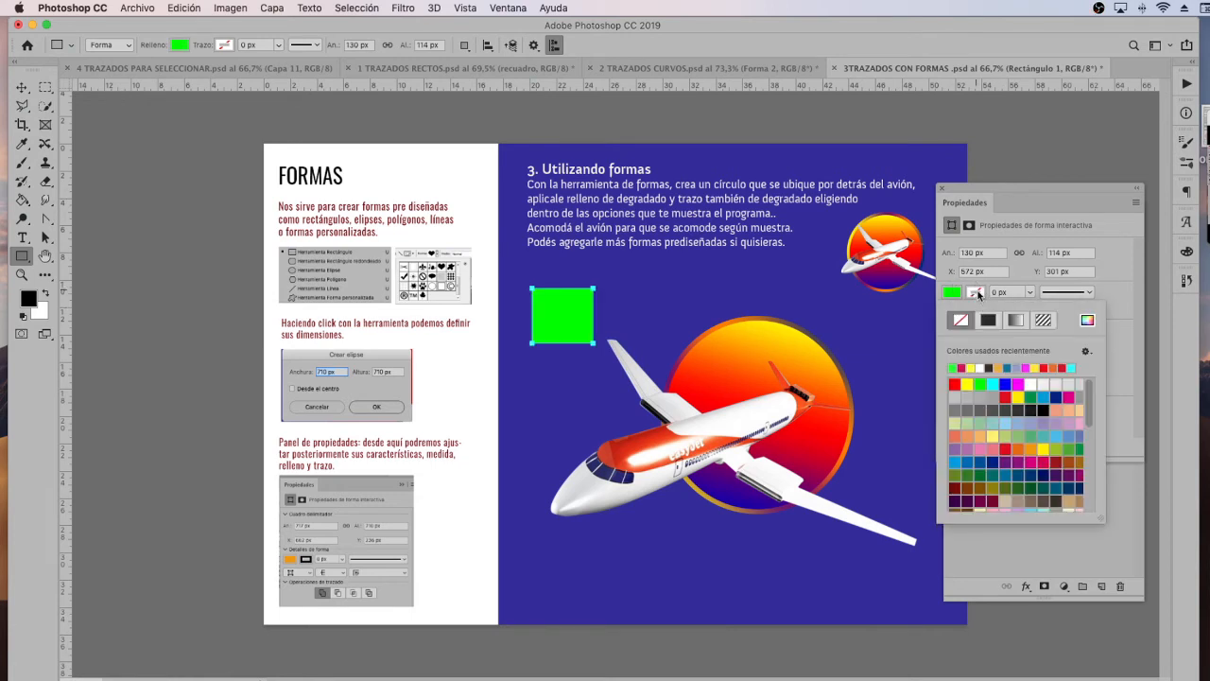
{"action": "left_click", "coordinate": [1010, 379]}
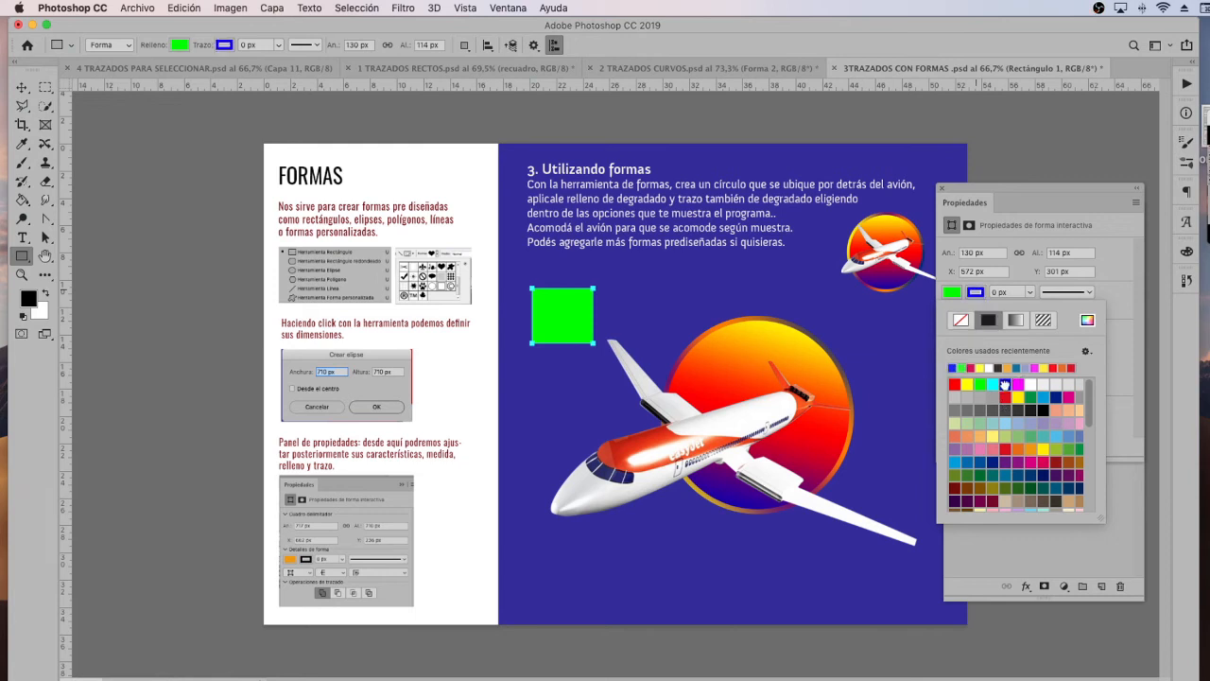
{"action": "left_click", "coordinate": [992, 366]}
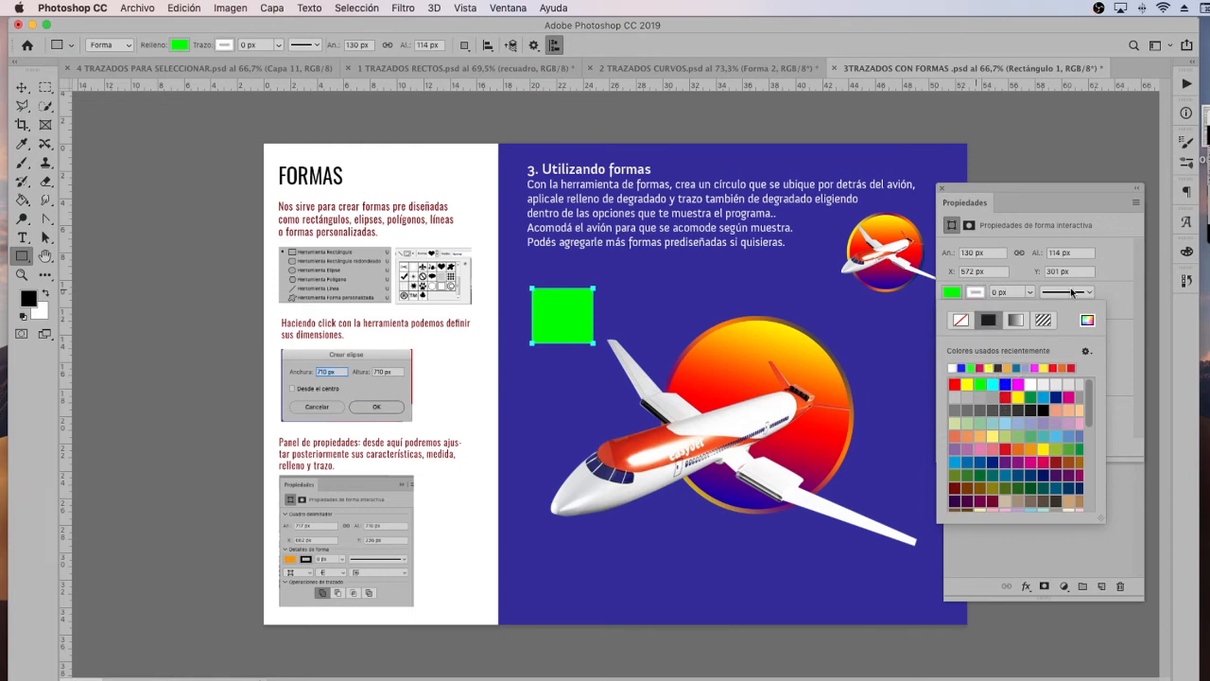
{"action": "left_click", "coordinate": [1031, 292]}
{"action": "left_click_drag", "start_coordinate": [1043, 308], "coordinate": [1053, 309]}
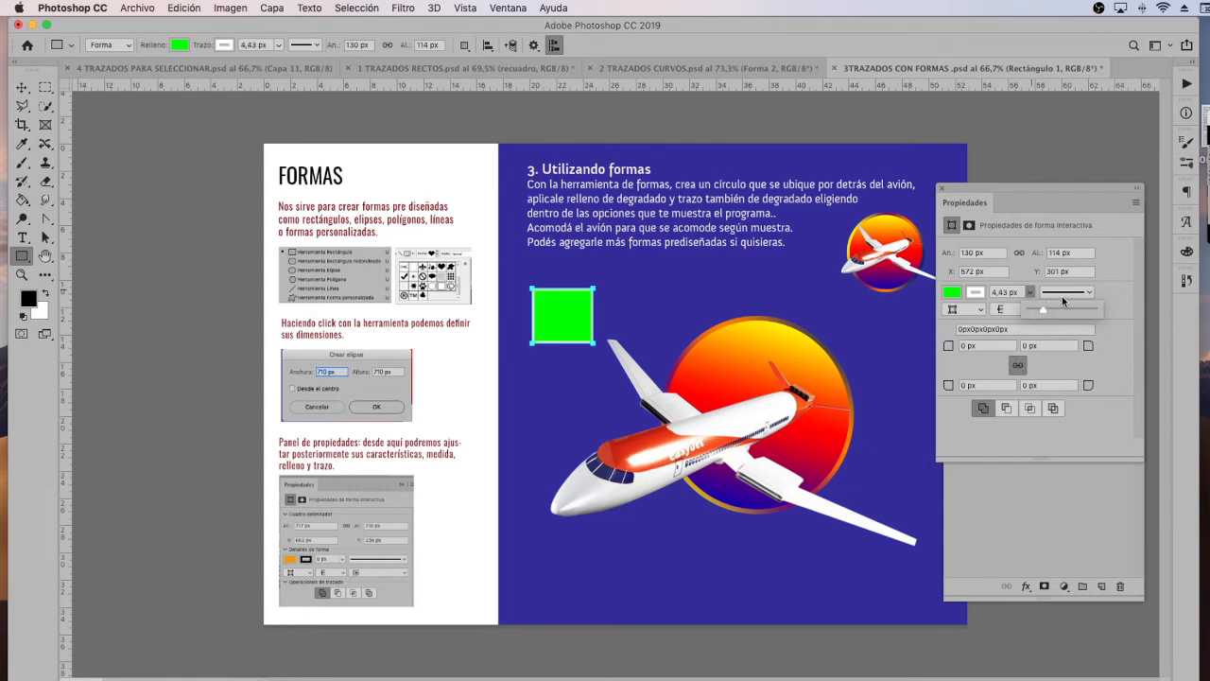
Make the rectangle's white stroke dashed, link its width and height, and set the stroke width to 10 px
{"action": "left_click", "coordinate": [1067, 292]}
{"action": "left_click", "coordinate": [1013, 360]}
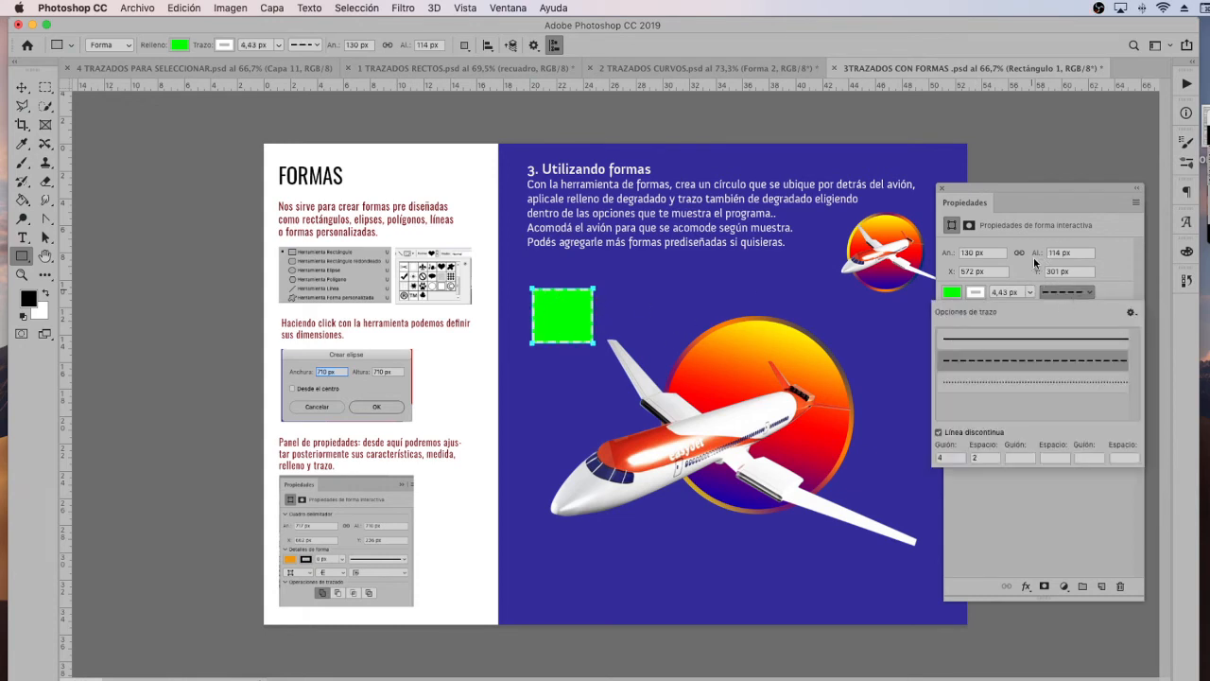
{"action": "left_click", "coordinate": [1018, 251]}
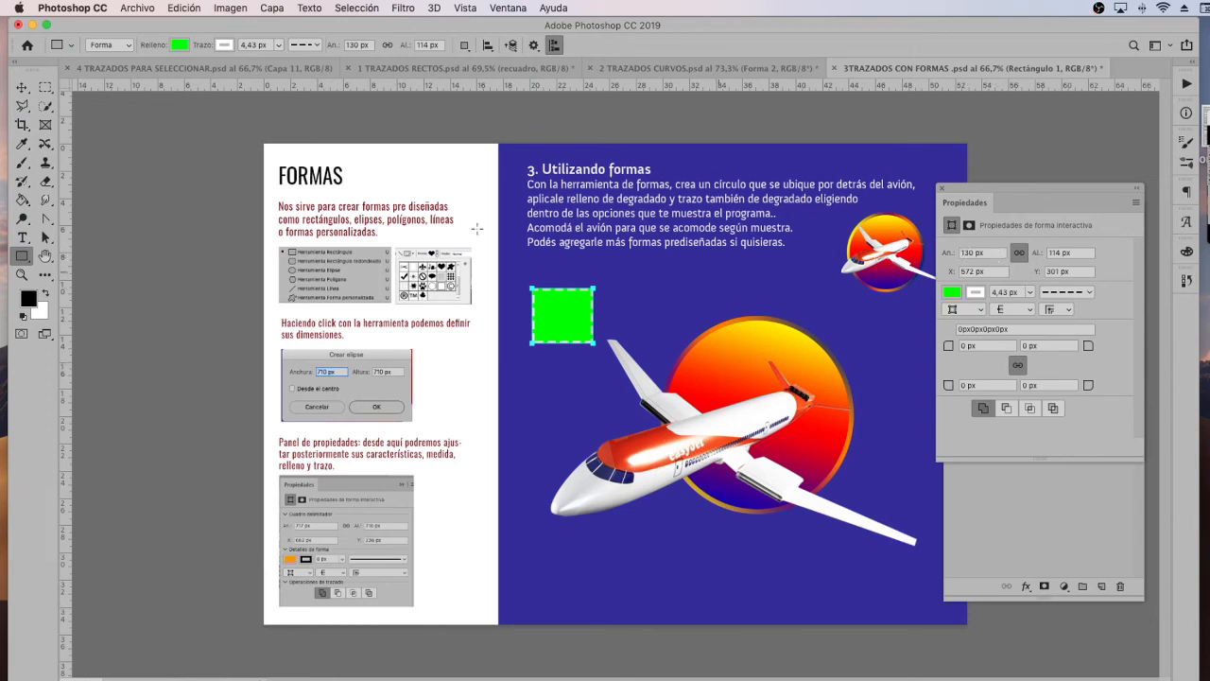
{"action": "left_click", "coordinate": [1007, 291]}
{"action": "type", "text": "10"}
{"action": "key", "text": "Return"}
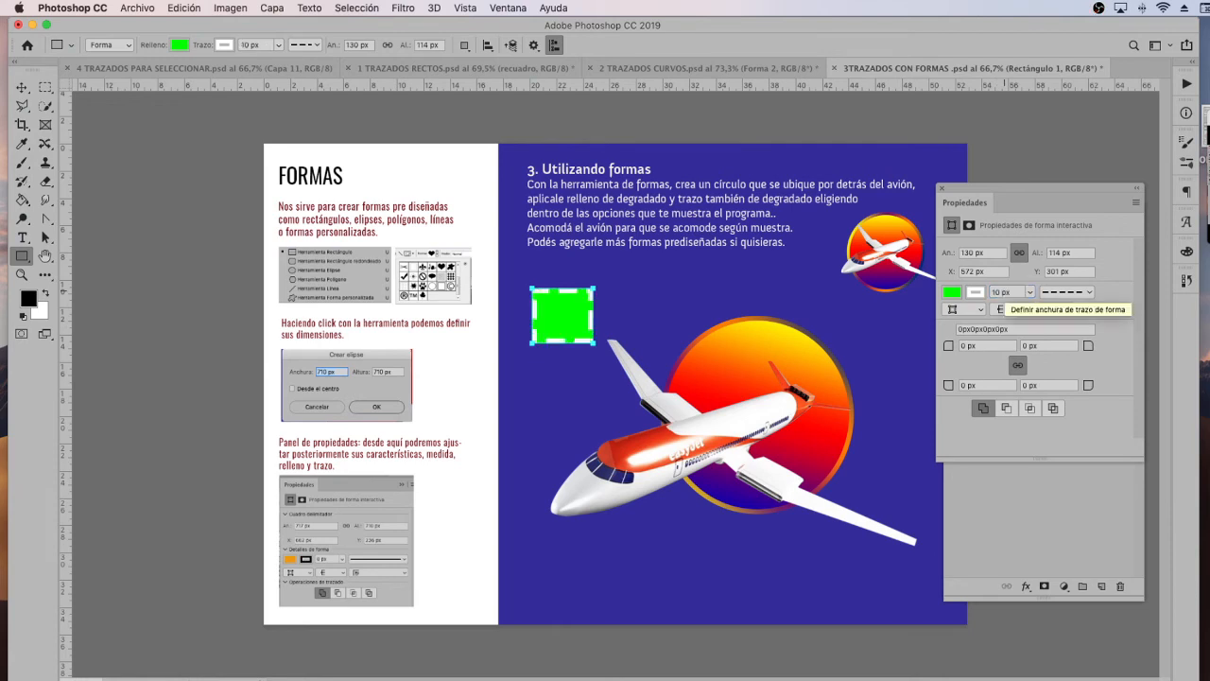
Change the rectangle's stroke to a solid line
{"action": "left_click", "coordinate": [1060, 292]}
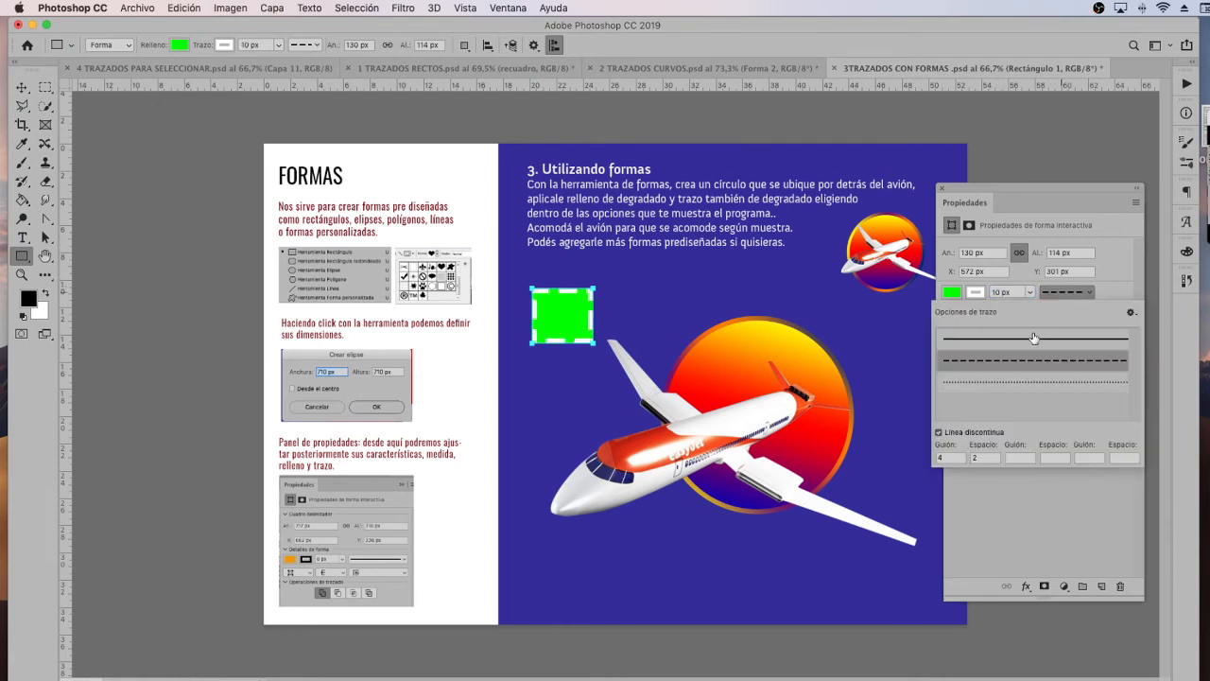
{"action": "left_click", "coordinate": [1034, 339]}
{"action": "left_click", "coordinate": [972, 288]}
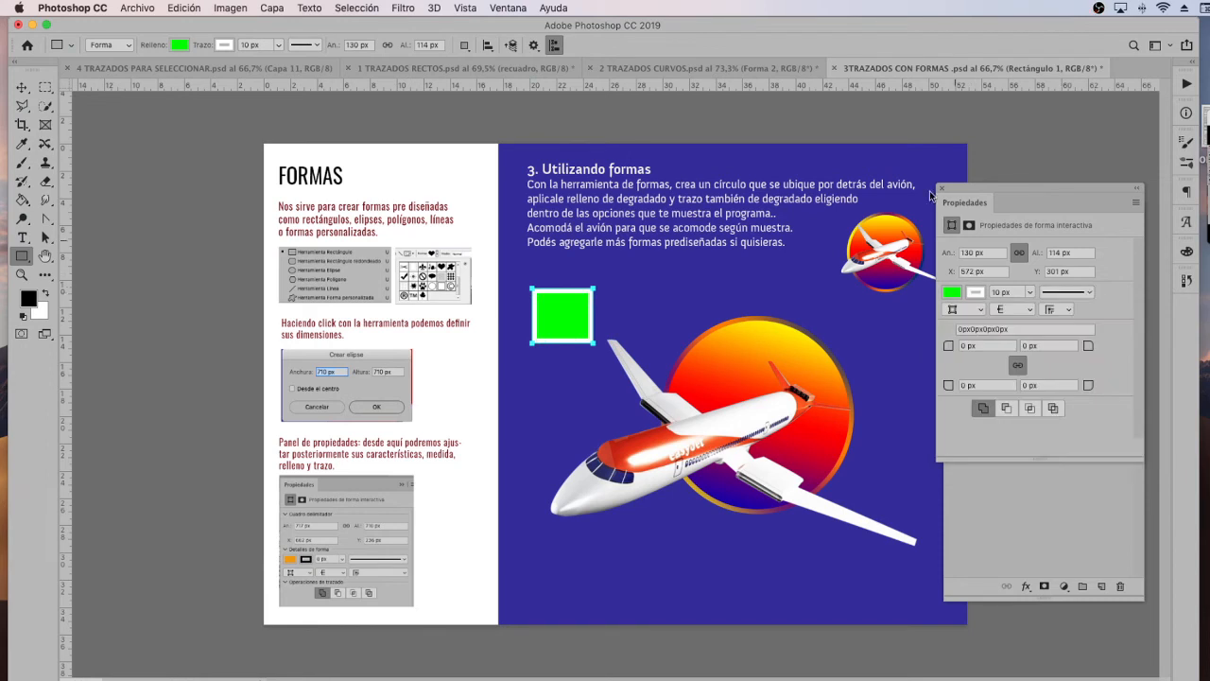
Try centring the rectangle's stroke on its edge, and settle on aligning it outside
{"action": "left_click_drag", "start_coordinate": [961, 190], "coordinate": [693, 186]}
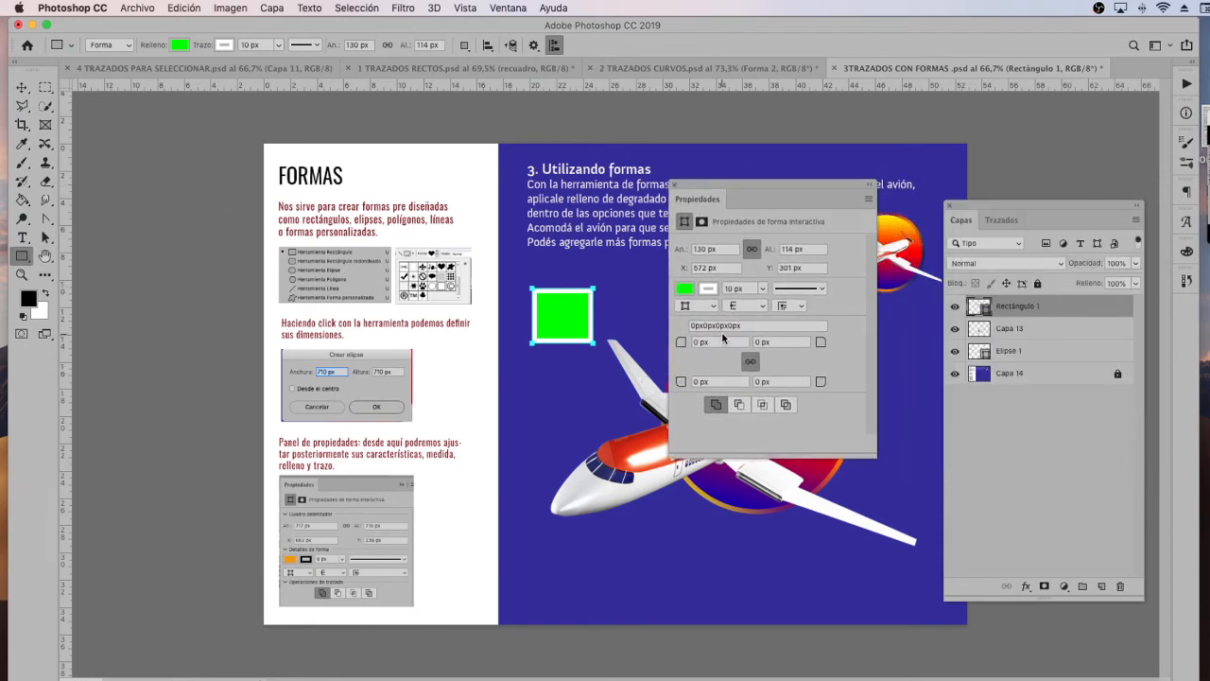
{"action": "left_click", "coordinate": [708, 304]}
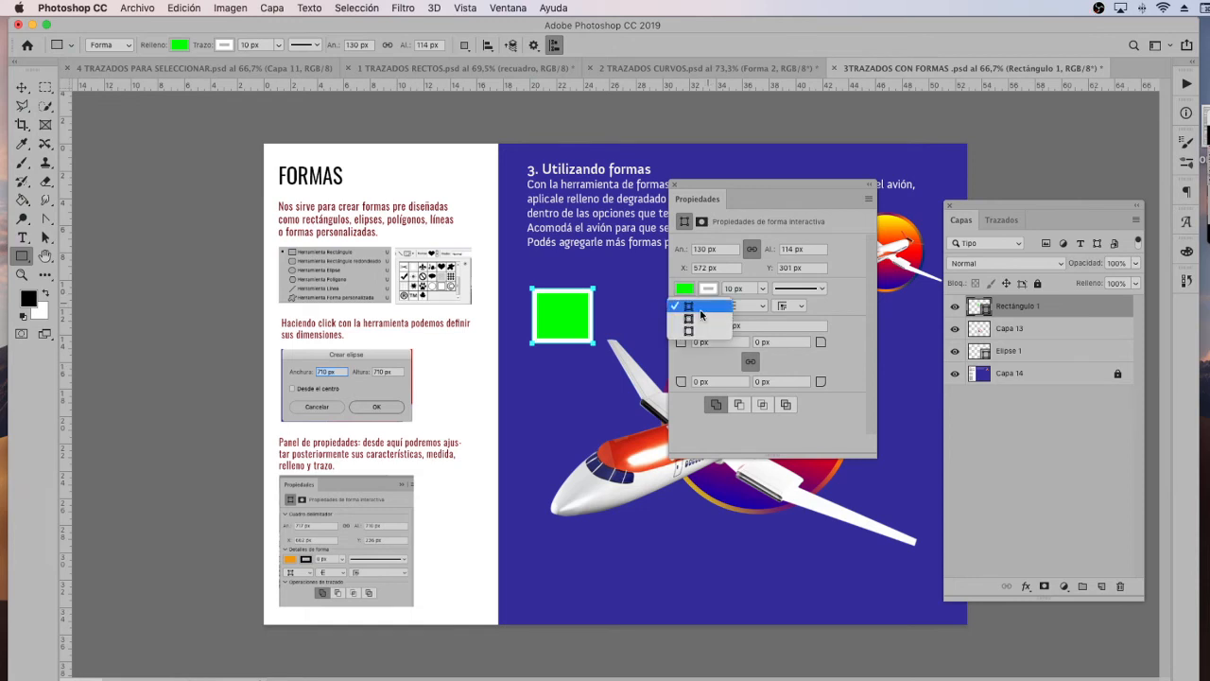
{"action": "left_click", "coordinate": [702, 319]}
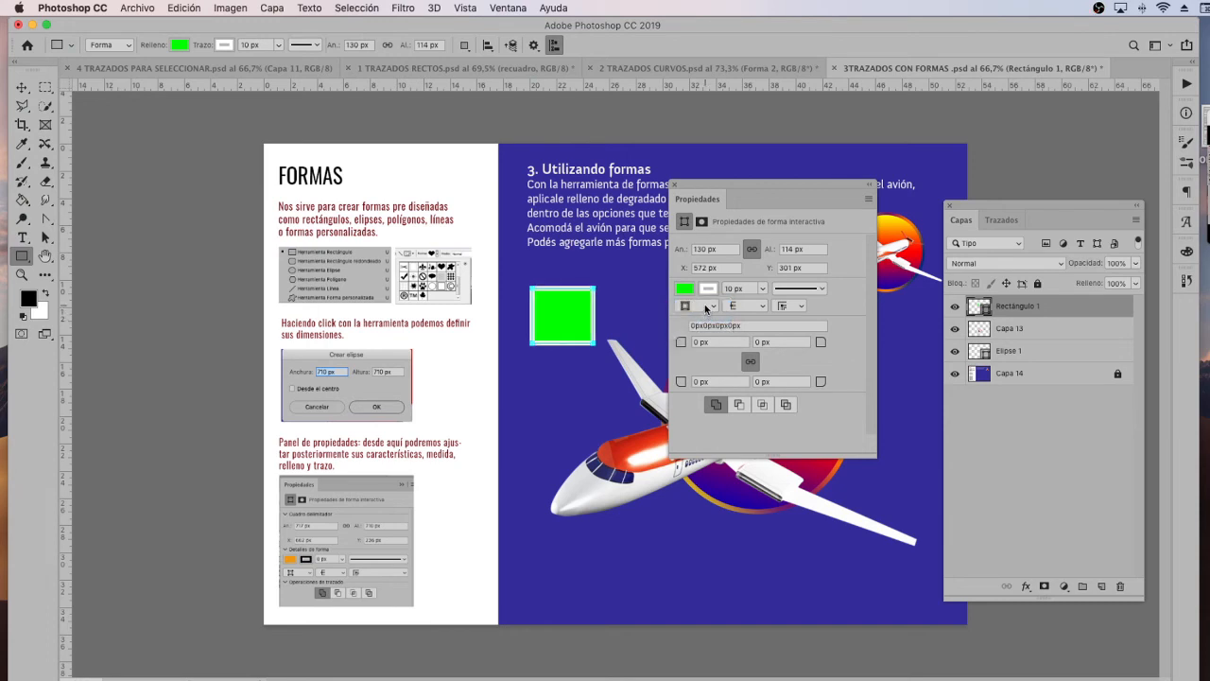
{"action": "left_click", "coordinate": [705, 307]}
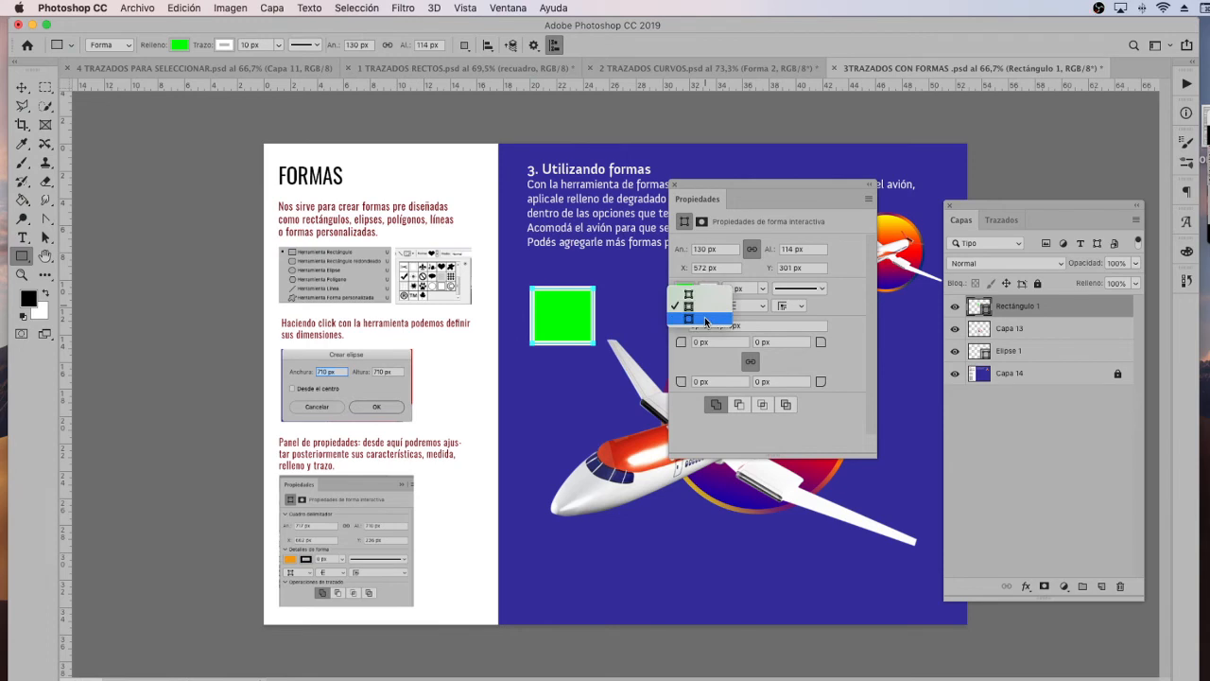
{"action": "left_click", "coordinate": [705, 319]}
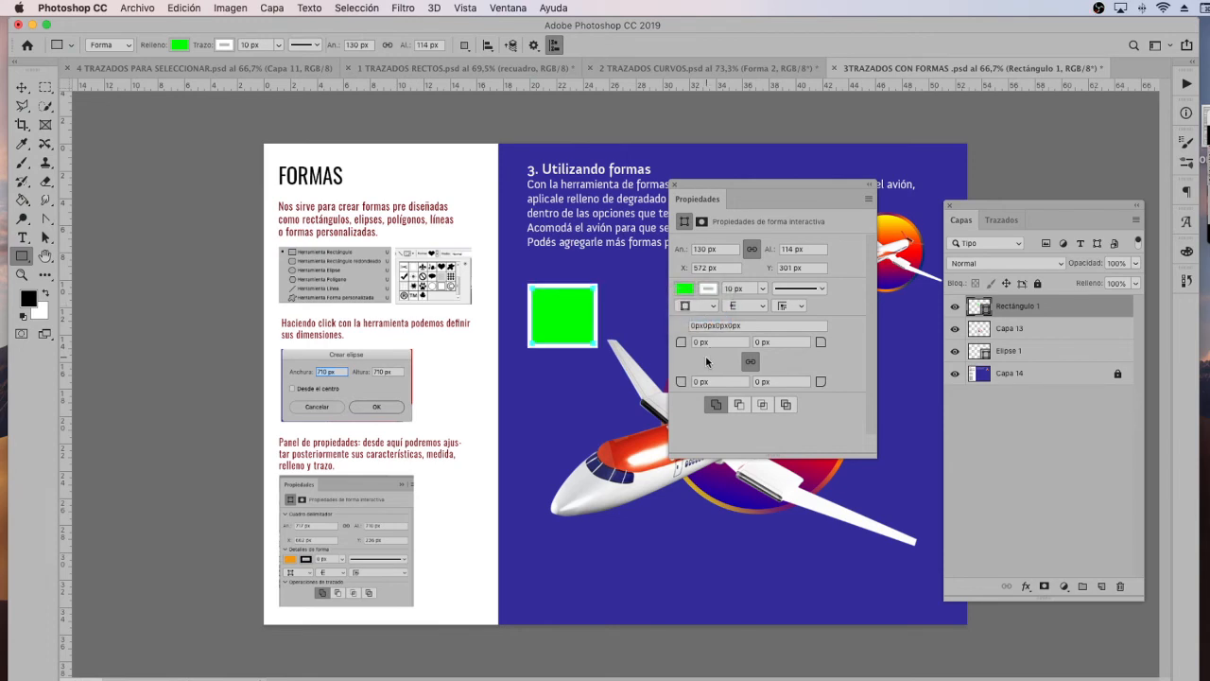
Close the shape properties and delete the green rectangle
{"action": "left_click", "coordinate": [673, 184]}
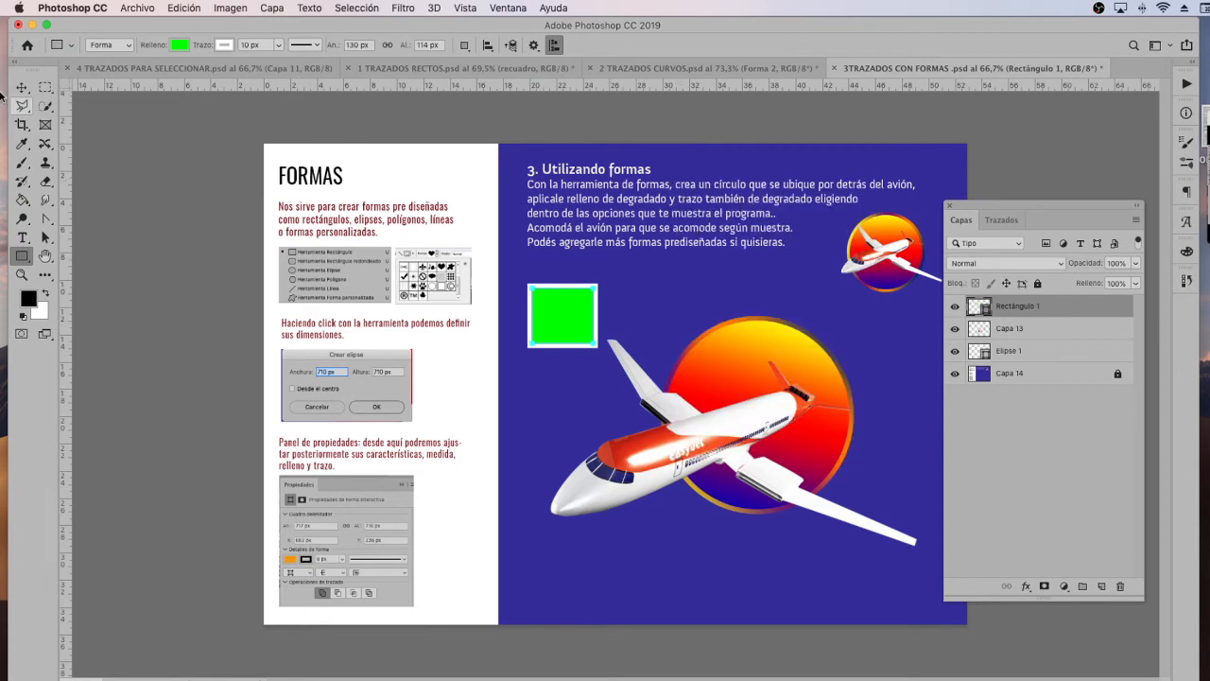
{"action": "left_click", "coordinate": [21, 88]}
{"action": "key", "text": "Delete"}
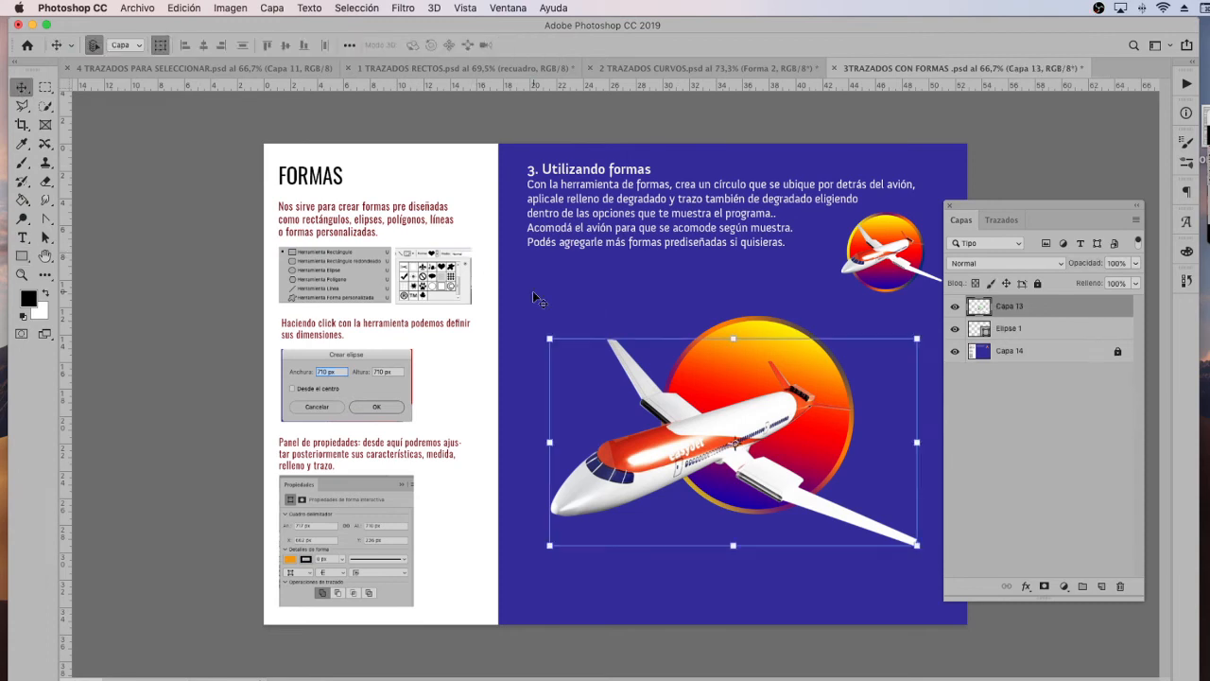
Draw a horizontal line about 613 px long and 1 px thick above the airplane with the Line tool
{"action": "left_click", "coordinate": [27, 256]}
{"action": "right_click", "coordinate": [19, 262]}
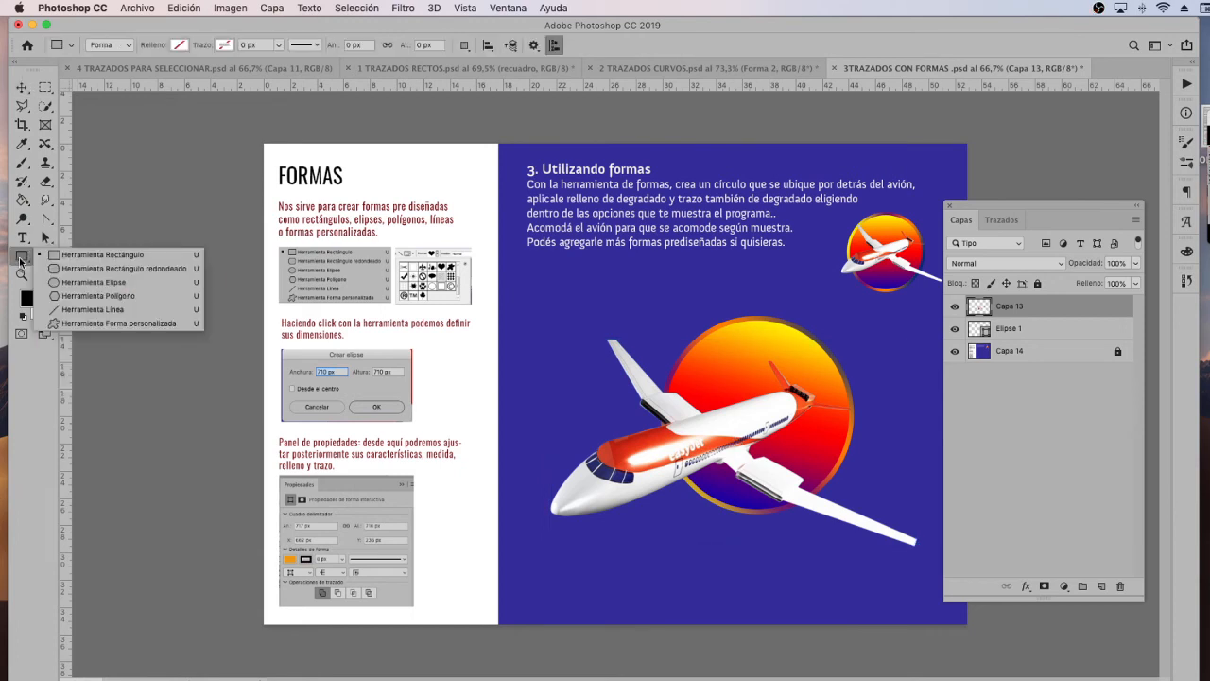
{"action": "left_click", "coordinate": [108, 310]}
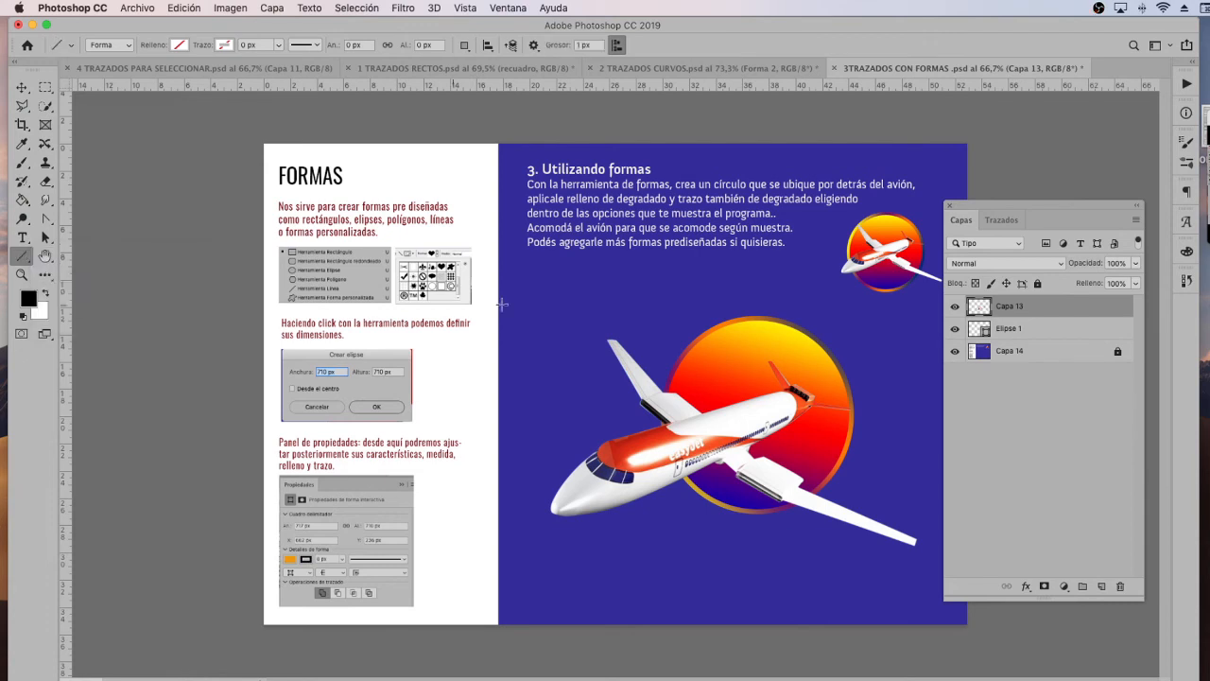
{"action": "left_click_drag", "start_coordinate": [543, 283], "coordinate": [832, 283]}
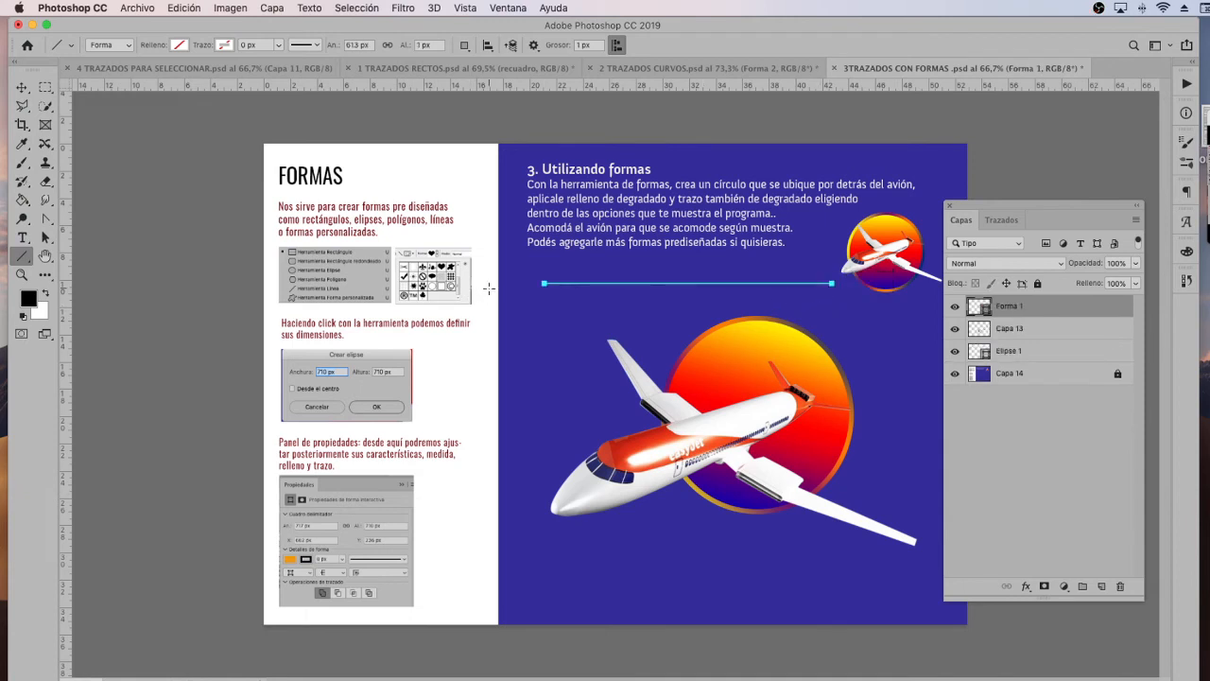
Give the line a cyan stroke 20 px wide and switch to the Move tool
{"action": "left_click", "coordinate": [224, 44]}
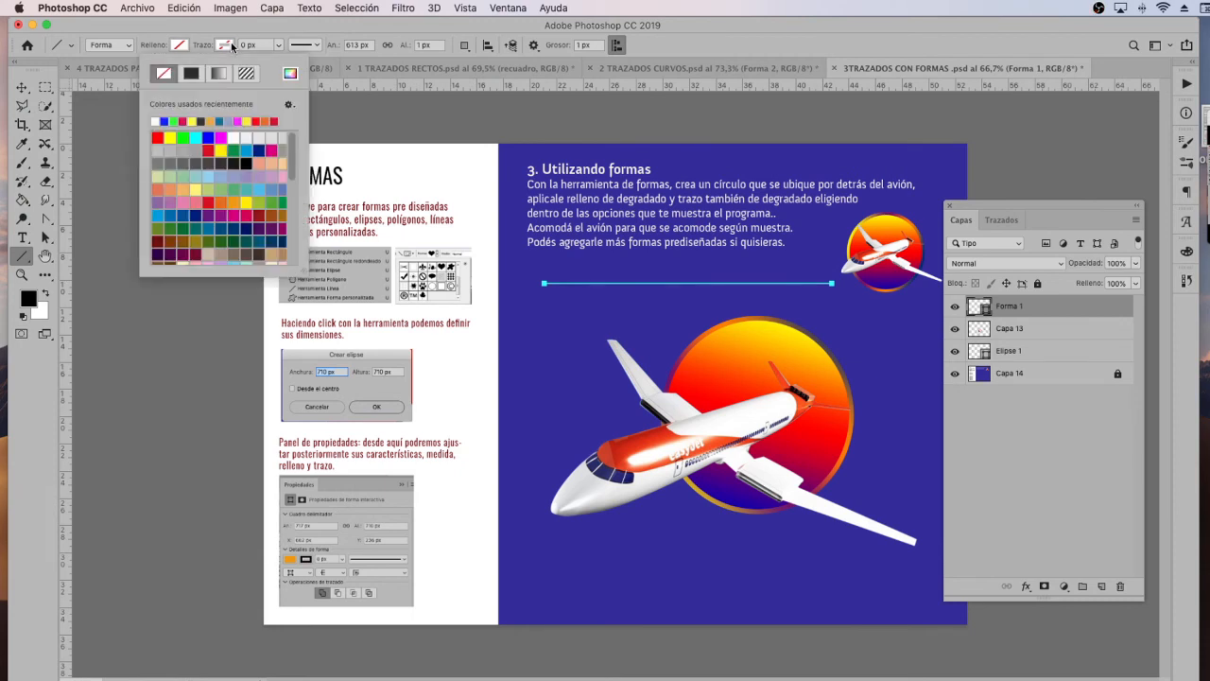
{"action": "left_click", "coordinate": [194, 137]}
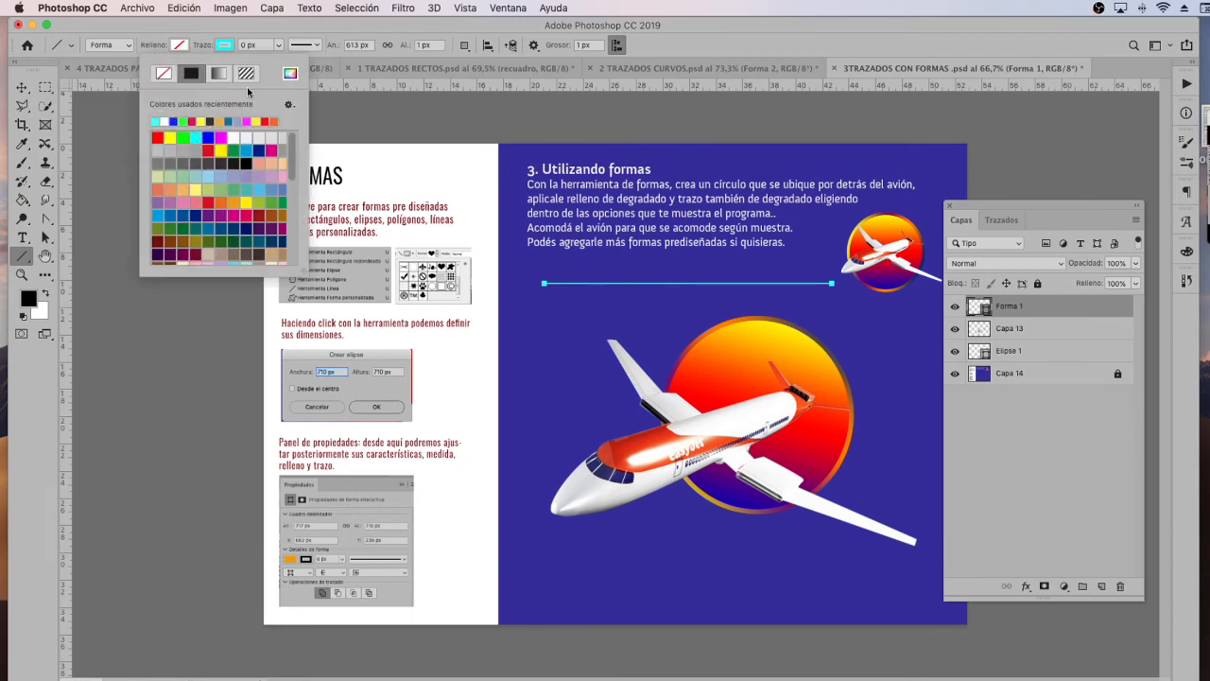
{"action": "left_click", "coordinate": [243, 44]}
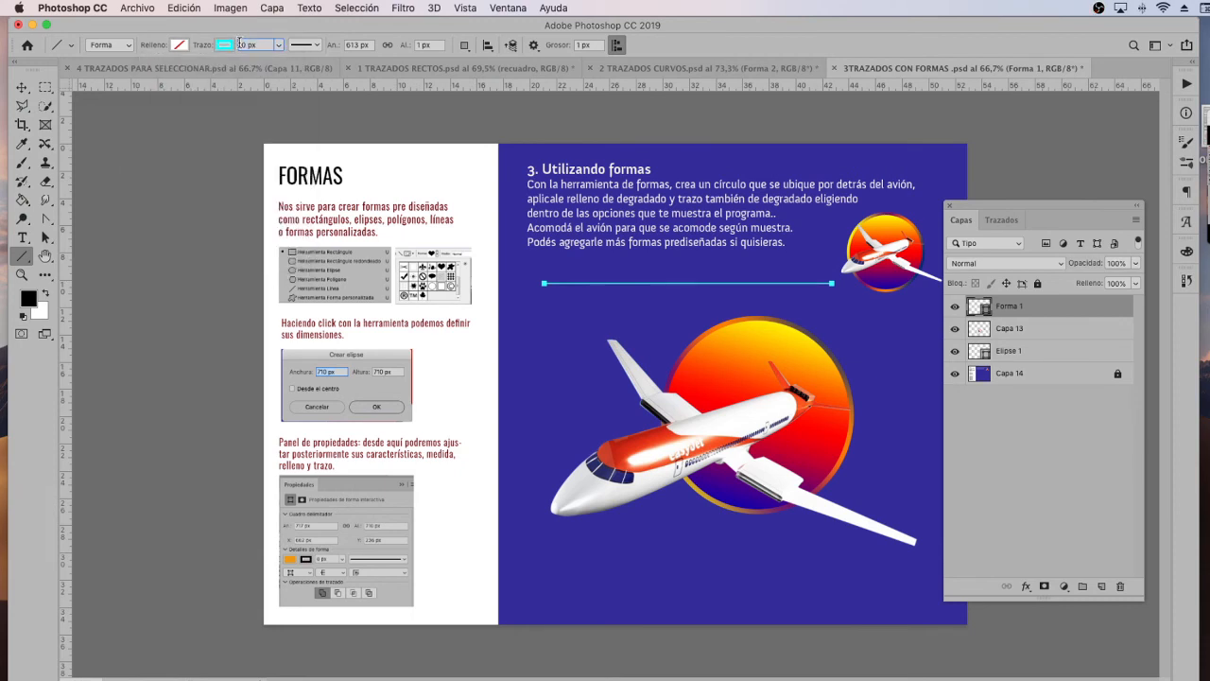
{"action": "type", "text": "20"}
{"action": "key", "text": "Tab"}
{"action": "left_click", "coordinate": [22, 87]}
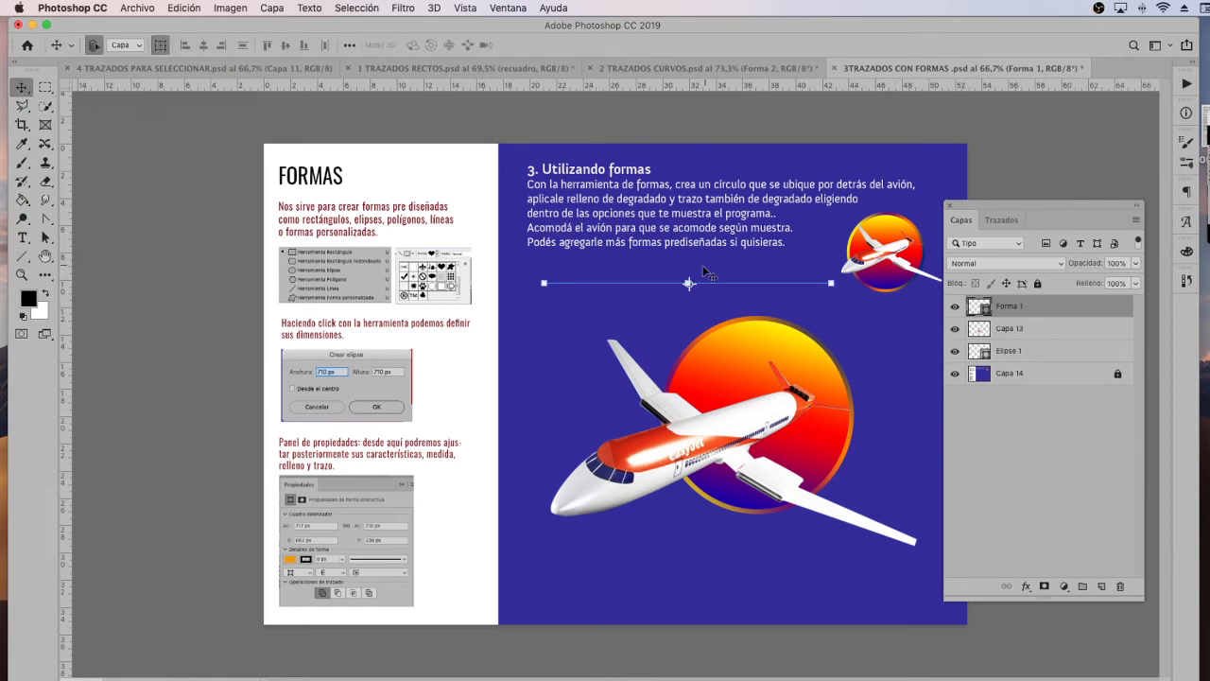
Deselect the line's path with the Path Selection tool and delete the line
{"action": "left_click", "coordinate": [46, 239]}
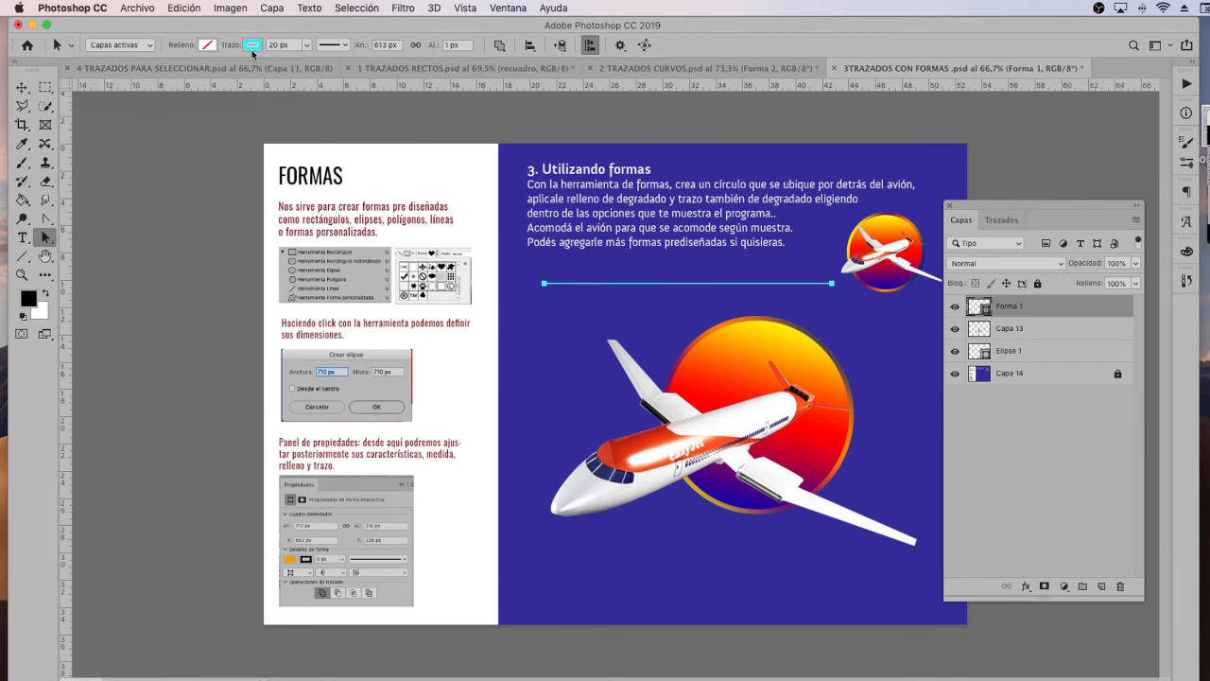
{"action": "left_click", "coordinate": [544, 236]}
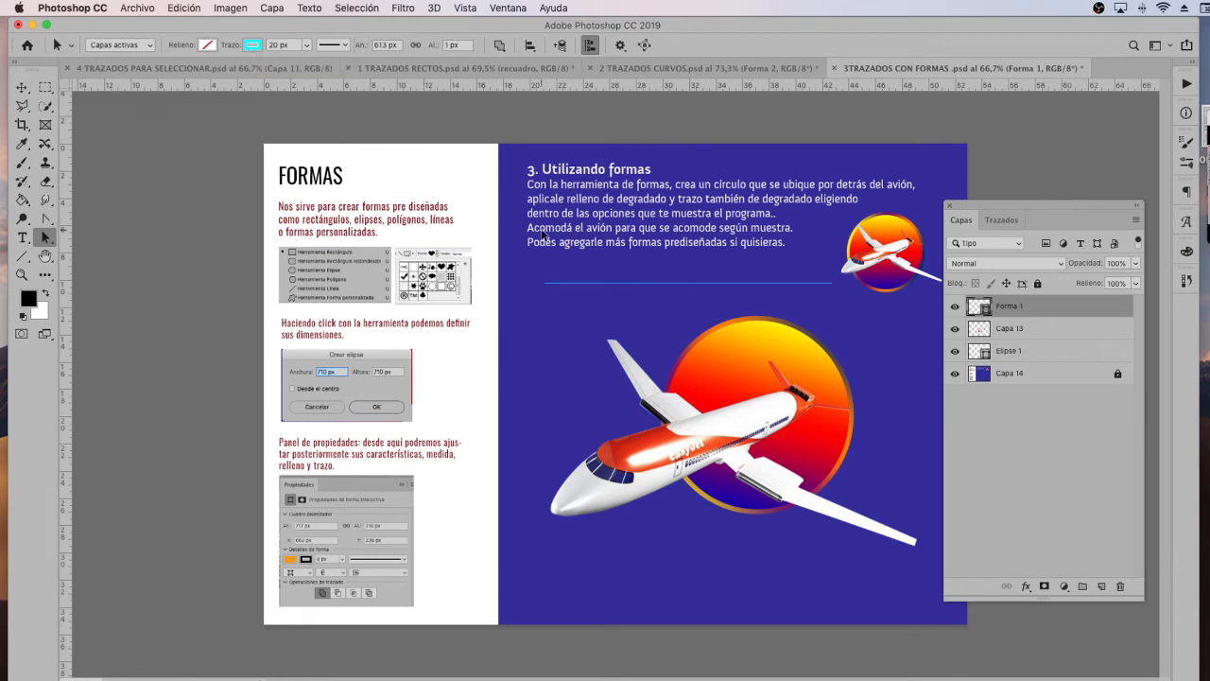
{"action": "key", "text": "Delete"}
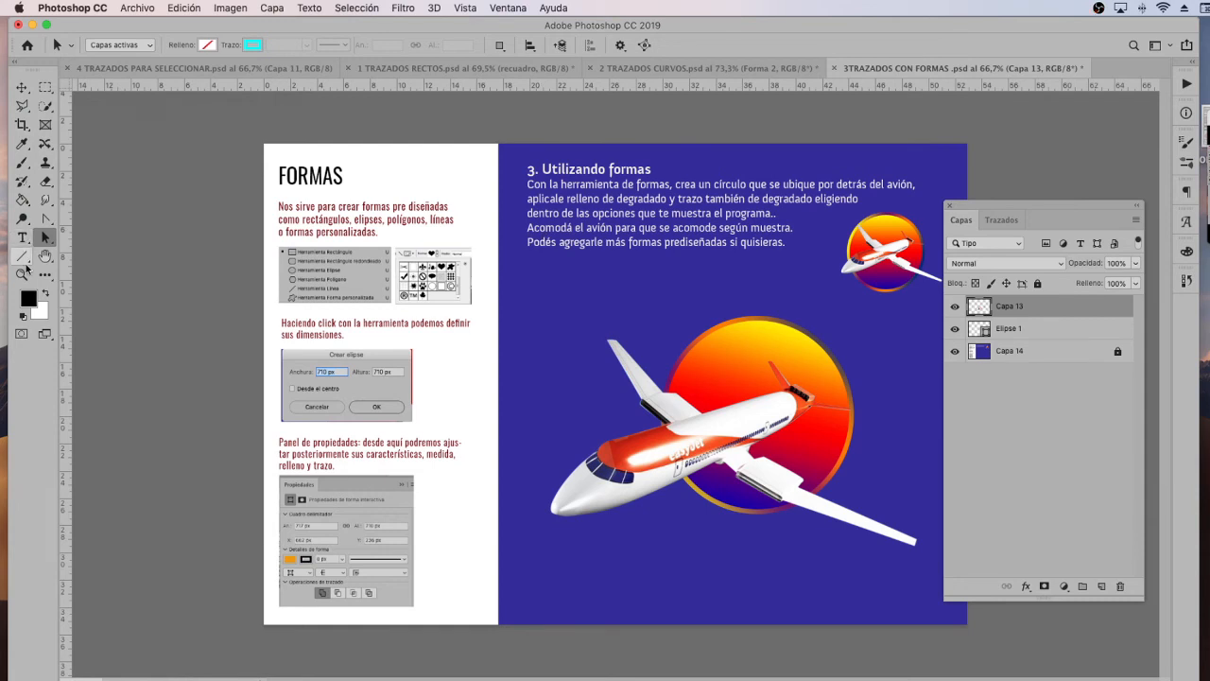
Draw the preset question mark custom shape, about 109 by 109 px, just above the gradient circle
{"action": "left_click", "coordinate": [21, 256]}
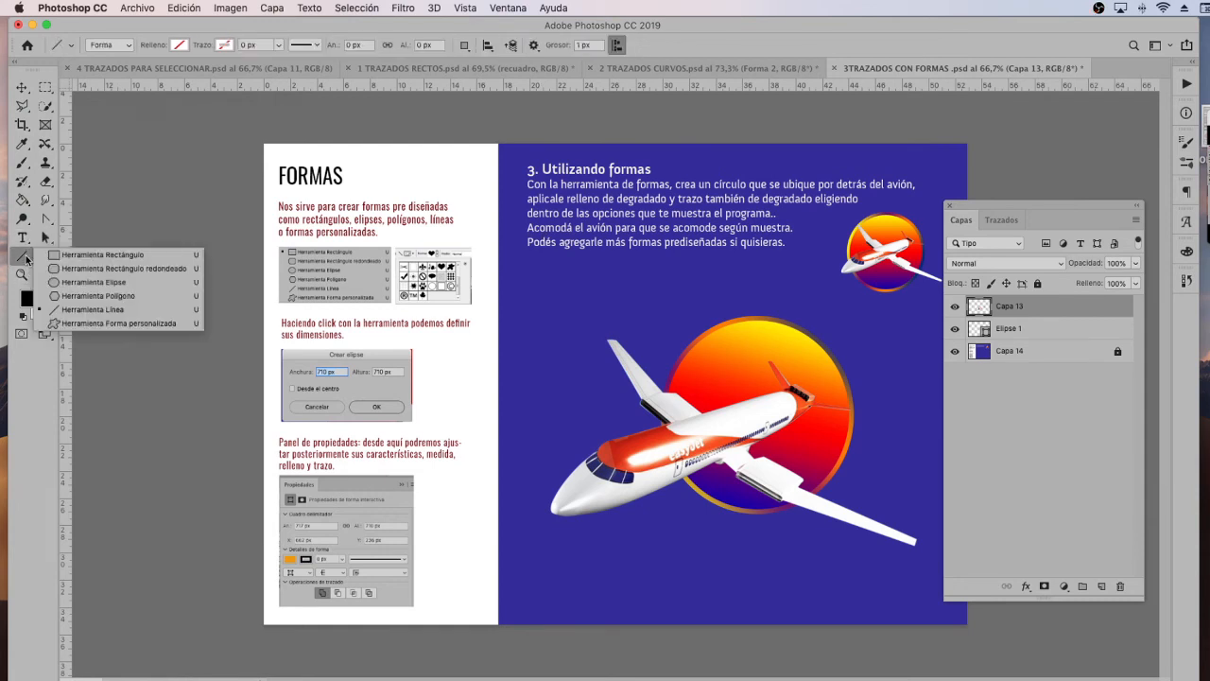
{"action": "left_click", "coordinate": [111, 324]}
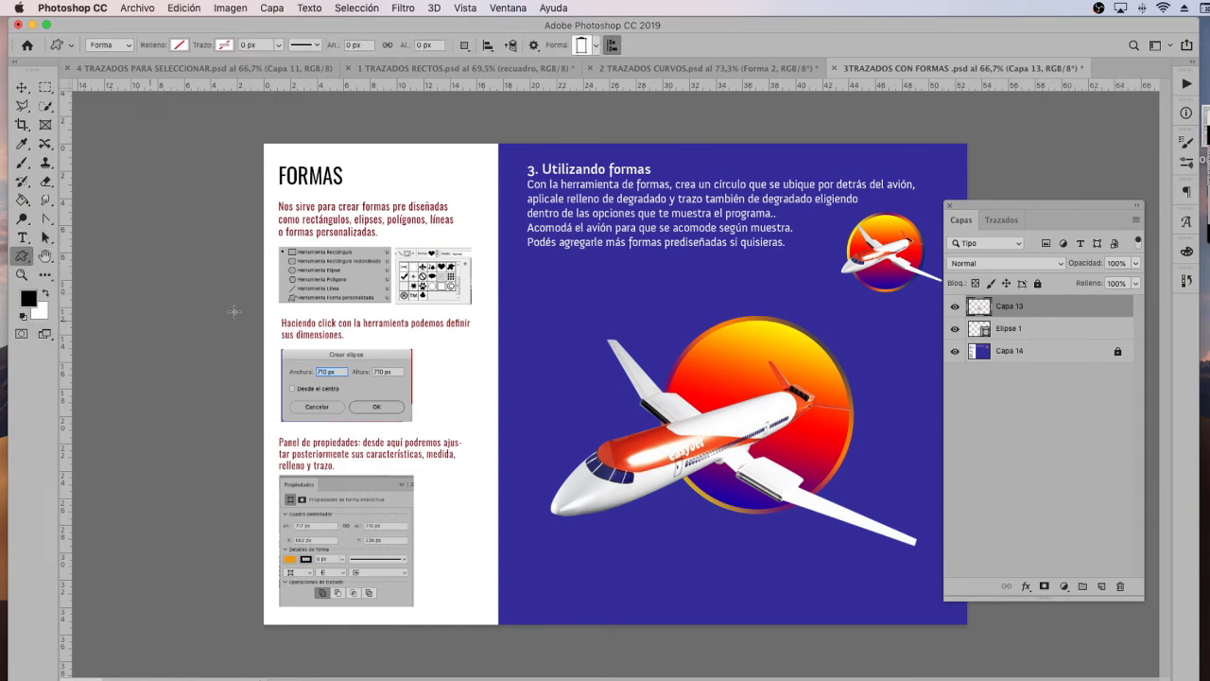
{"action": "left_click", "coordinate": [596, 50]}
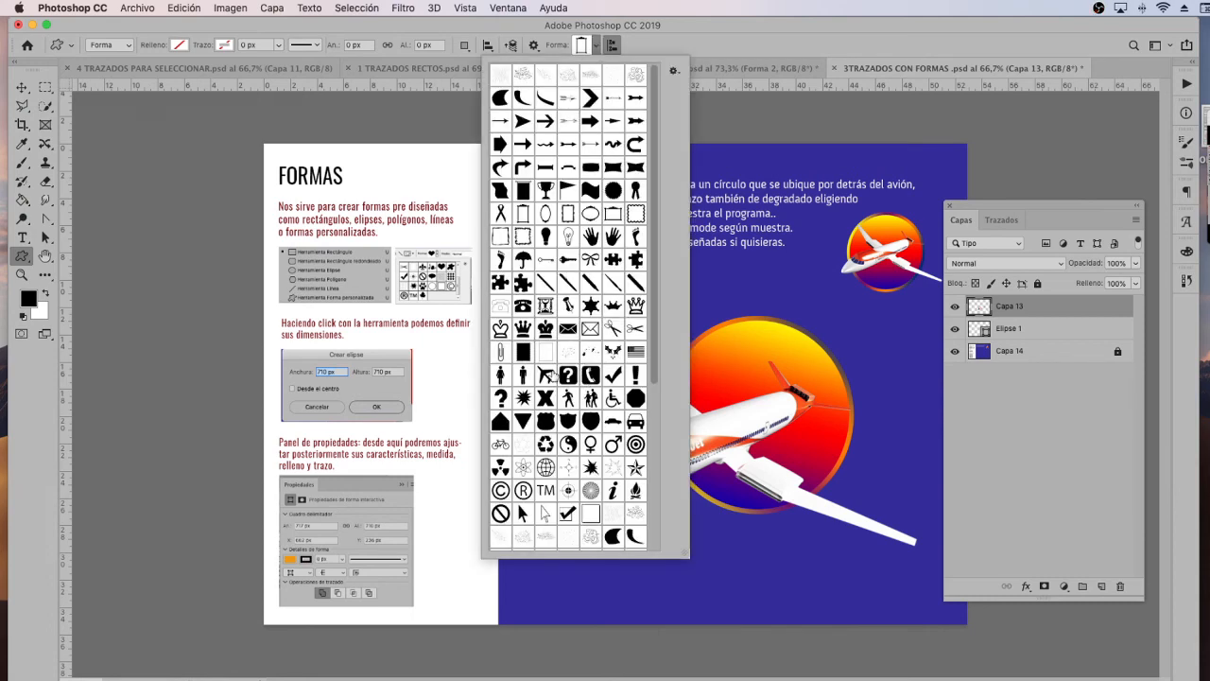
{"action": "left_click", "coordinate": [566, 376]}
{"action": "left_click", "coordinate": [714, 271]}
{"action": "left_click_drag", "start_coordinate": [715, 270], "coordinate": [764, 347]}
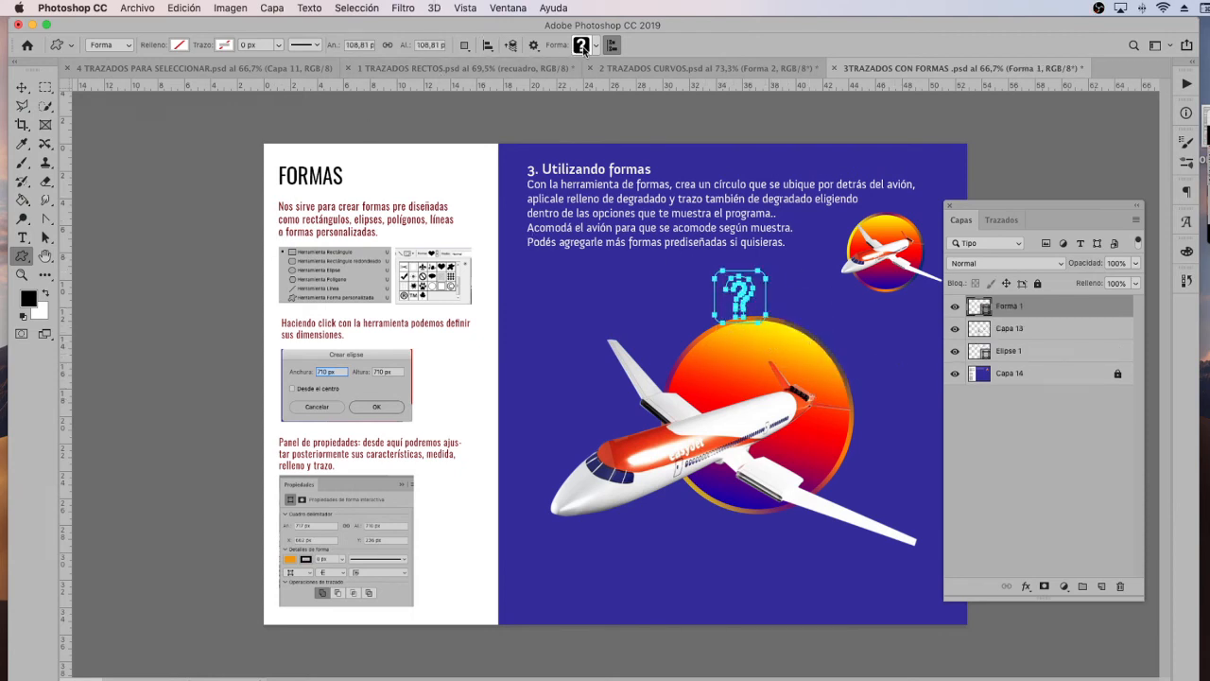
Fill the question mark shape with bright green and move it to the empty area above the airplane's left wing
{"action": "left_click", "coordinate": [176, 45]}
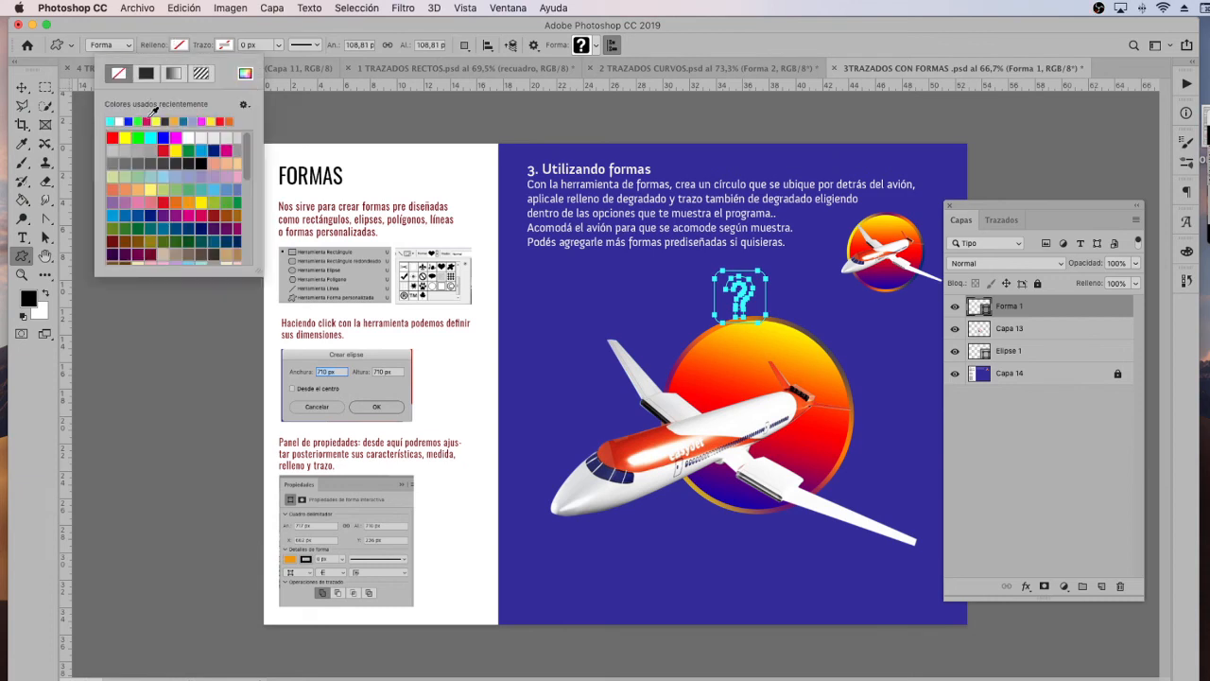
{"action": "left_click", "coordinate": [139, 120]}
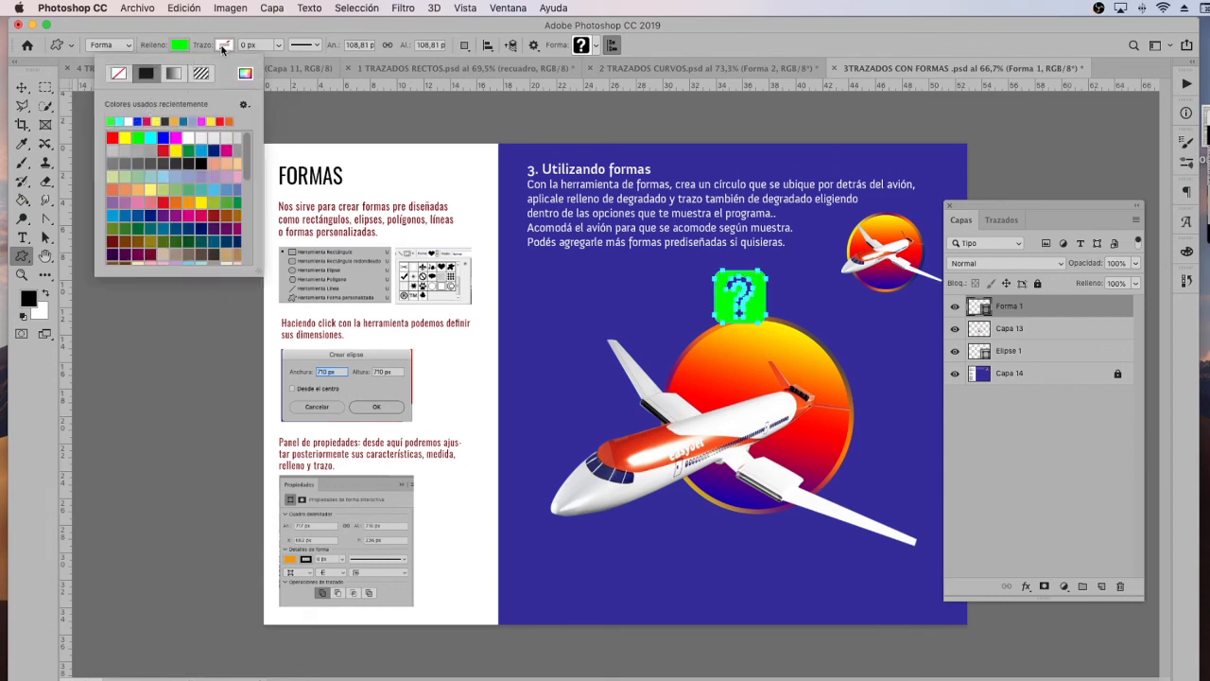
{"action": "left_click", "coordinate": [21, 86]}
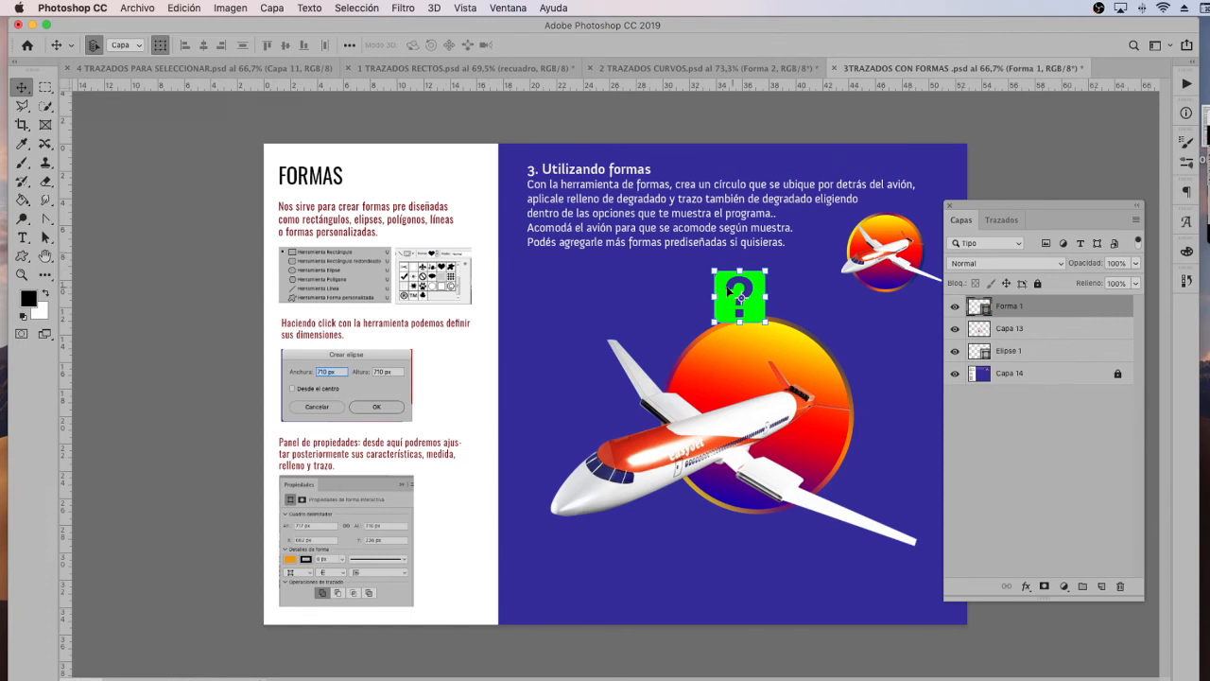
{"action": "left_click_drag", "start_coordinate": [729, 290], "coordinate": [601, 295]}
{"action": "left_click_drag", "start_coordinate": [726, 300], "coordinate": [537, 294]}
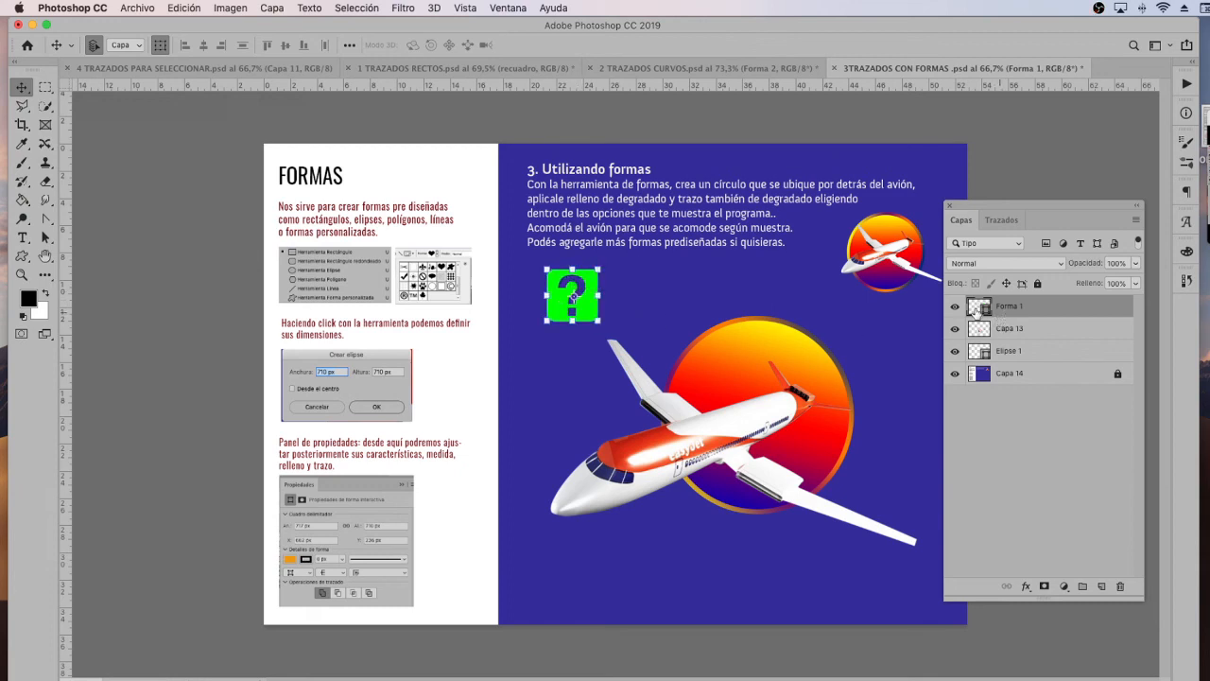
Move the question mark down beside the left wing with the Path Selection tool and delete it
{"action": "left_click", "coordinate": [45, 236]}
{"action": "left_click", "coordinate": [556, 314]}
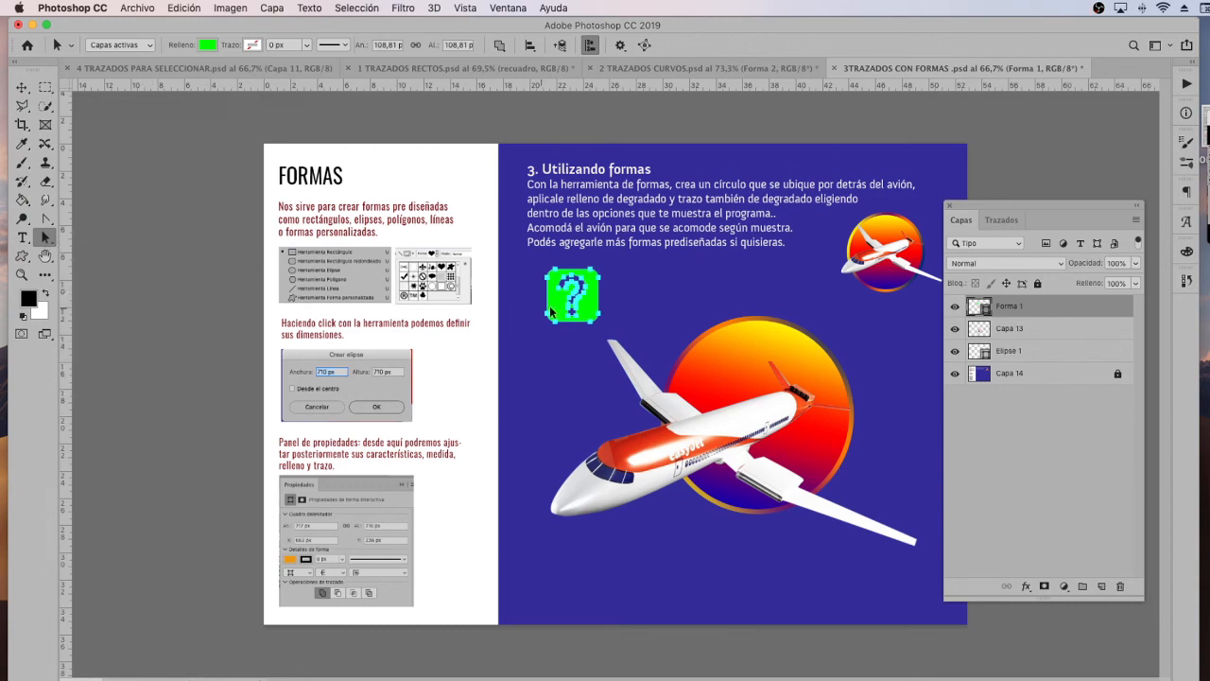
{"action": "left_click_drag", "start_coordinate": [551, 311], "coordinate": [545, 395]}
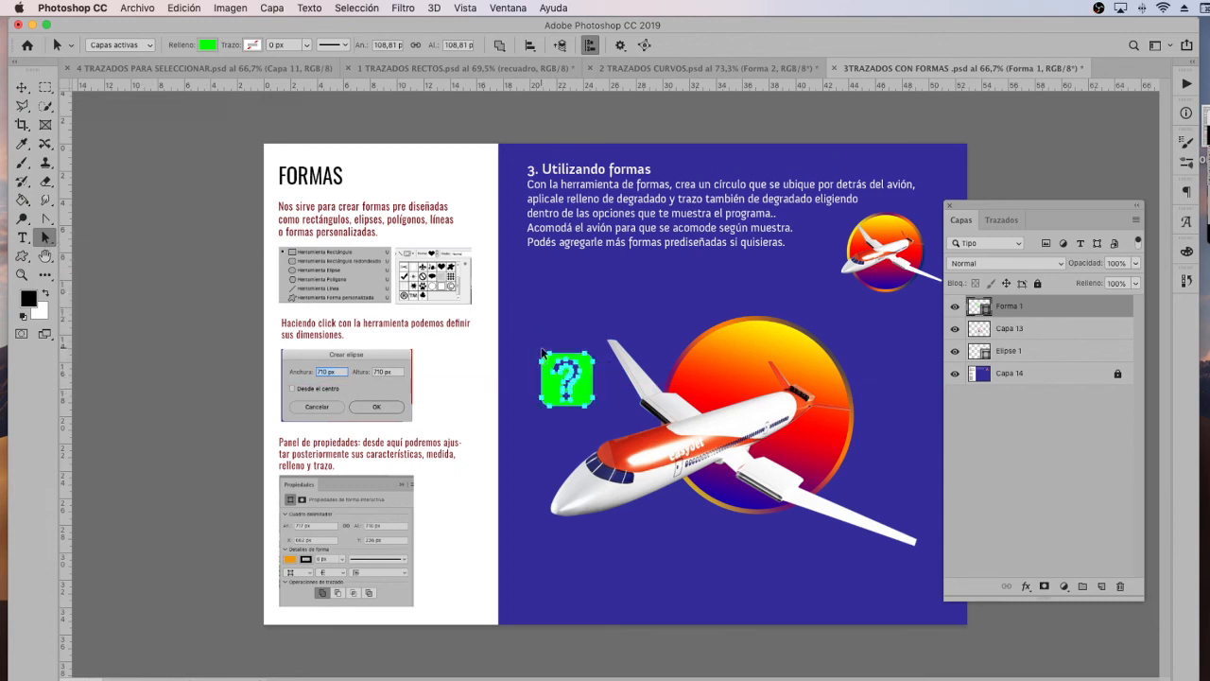
{"action": "key", "text": "Delete"}
Replace the current custom shapes with the Animales preset set for the Custom Shape tool
{"action": "left_click", "coordinate": [22, 255]}
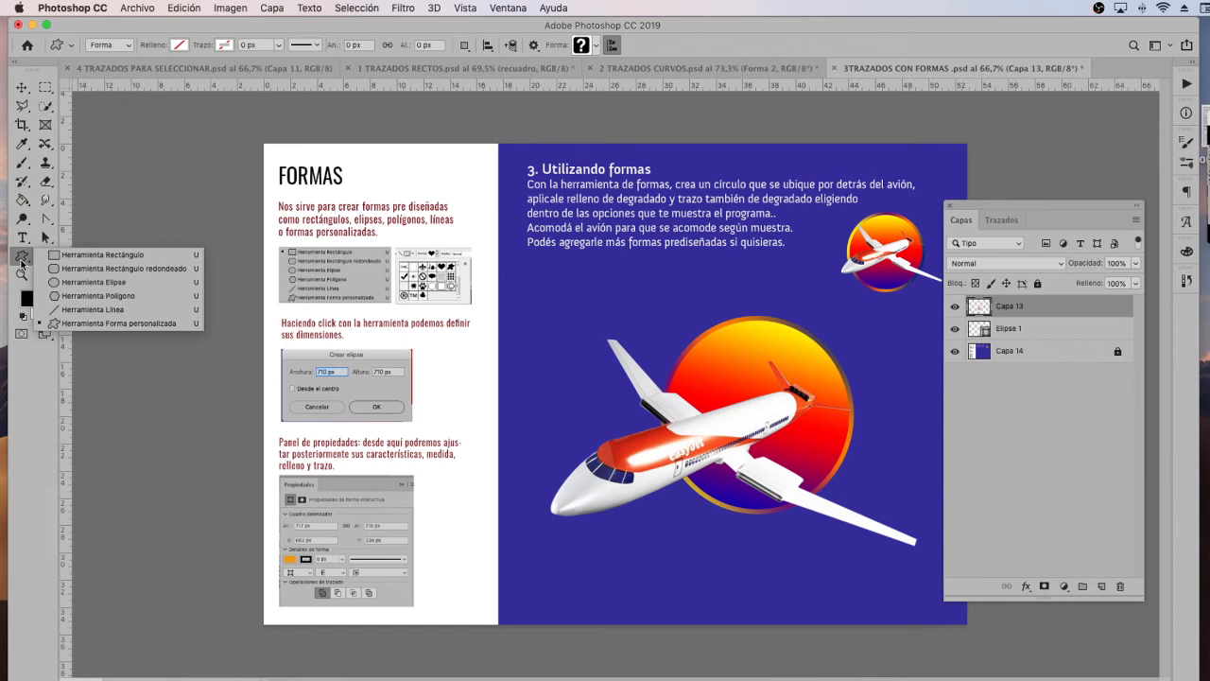
{"action": "left_click", "coordinate": [106, 323]}
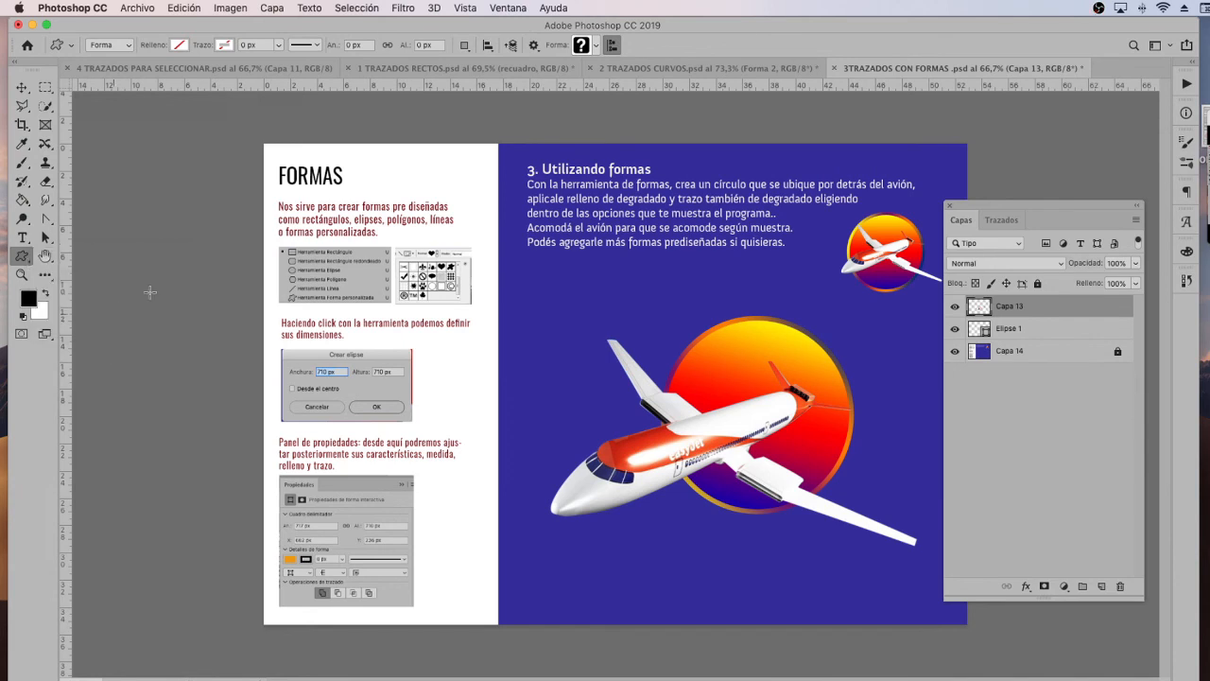
{"action": "left_click", "coordinate": [597, 47]}
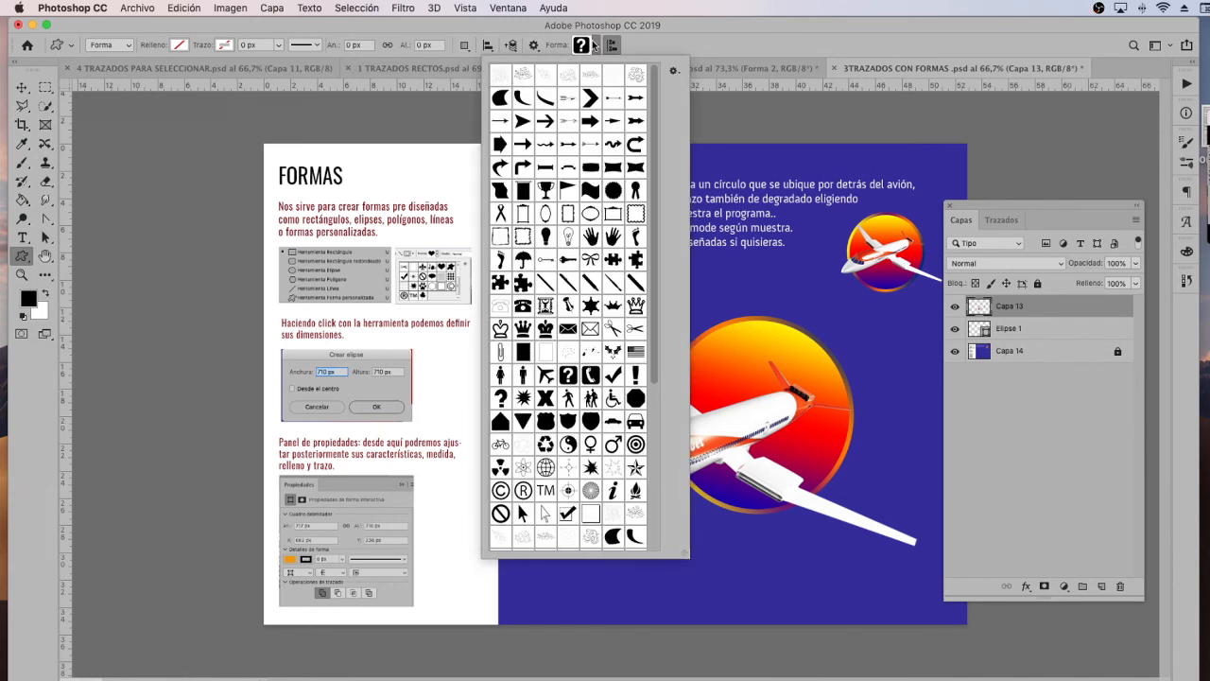
{"action": "left_click", "coordinate": [674, 71]}
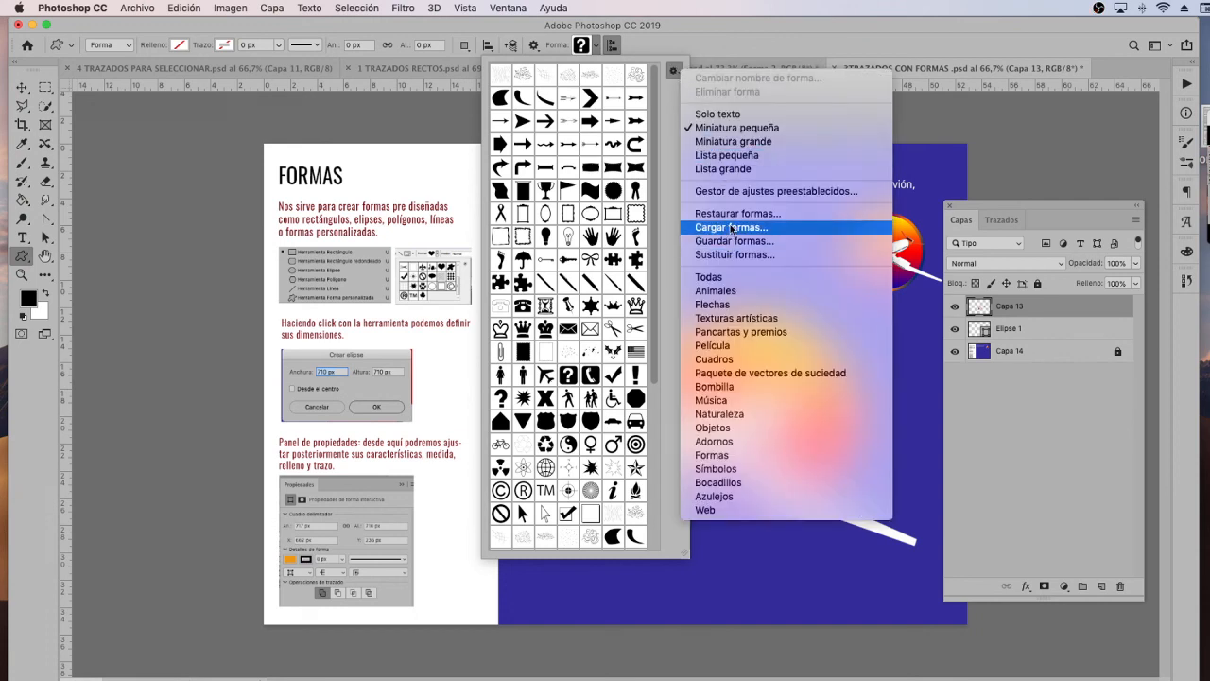
{"action": "left_click", "coordinate": [722, 296]}
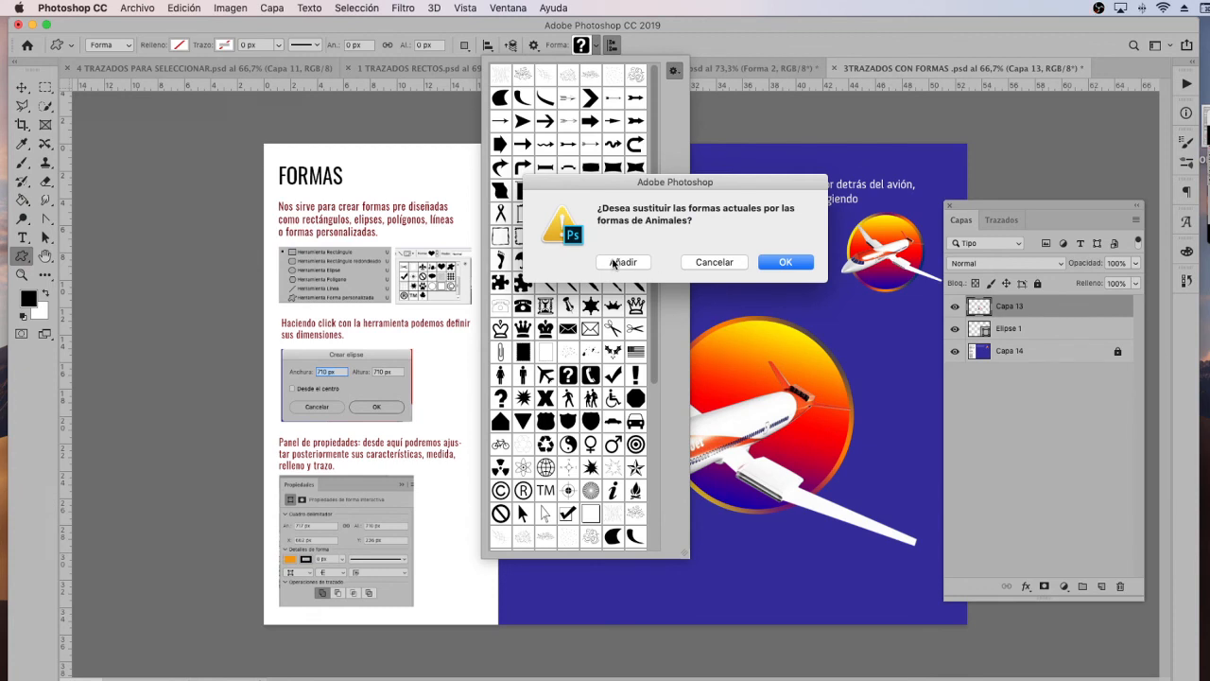
{"action": "left_click", "coordinate": [785, 262]}
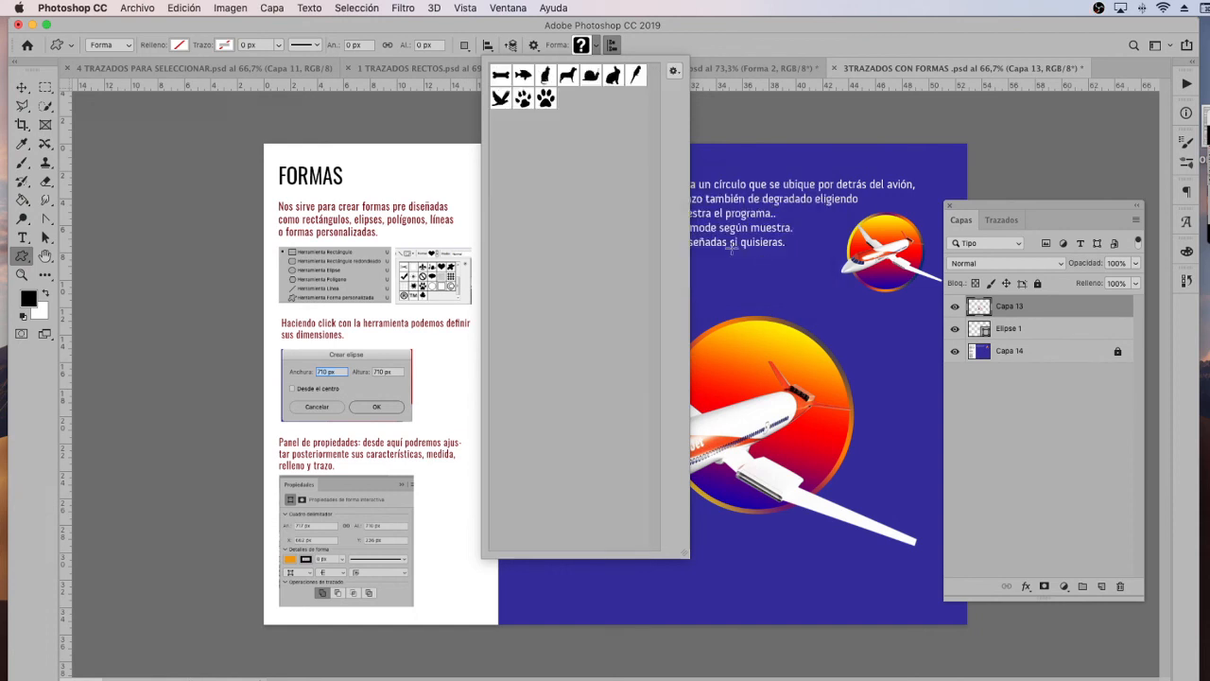
Draw the preset snail shape, about 206 by 141 px, below the airplane's right wing and fill it with orange
{"action": "left_click", "coordinate": [545, 99]}
{"action": "left_click", "coordinate": [591, 76]}
{"action": "left_click_drag", "start_coordinate": [737, 531], "coordinate": [829, 603]}
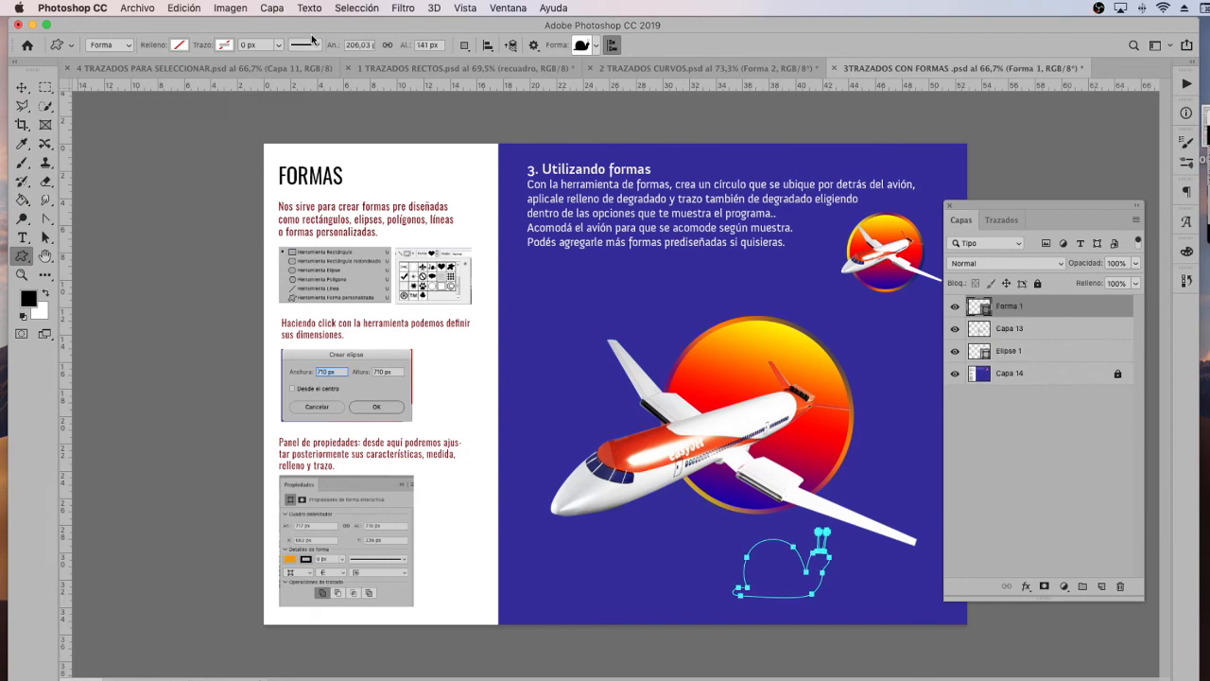
{"action": "left_click", "coordinate": [178, 45]}
{"action": "left_click", "coordinate": [181, 121]}
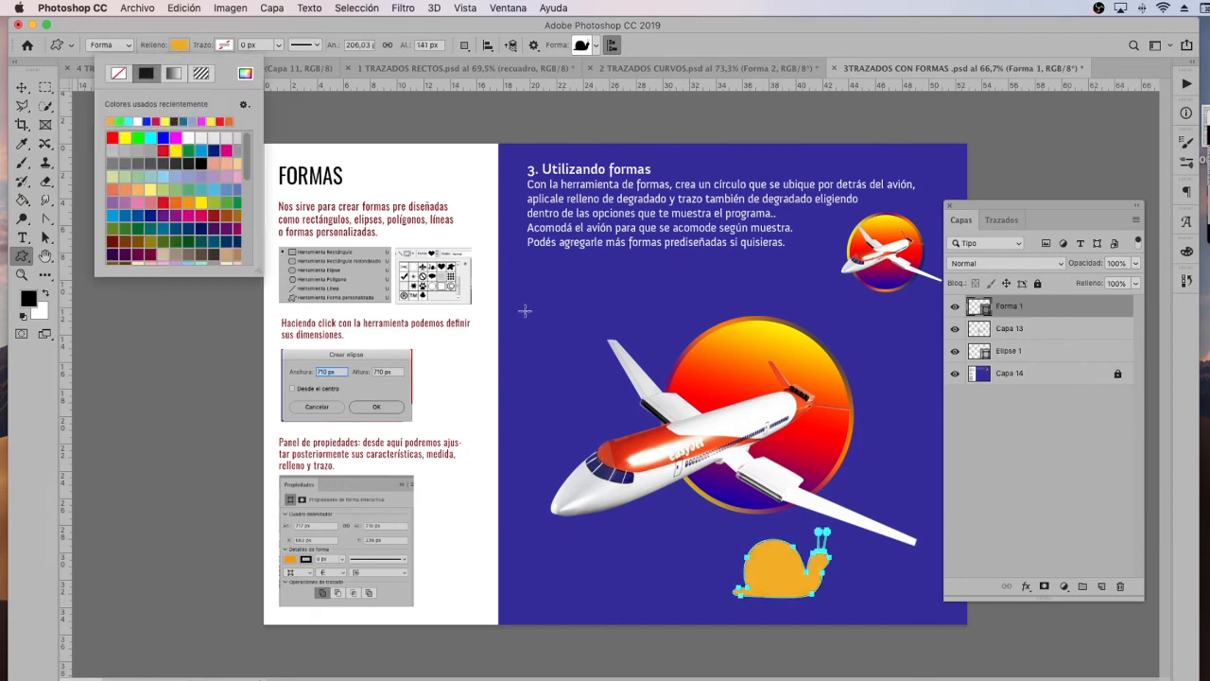
{"action": "left_click", "coordinate": [22, 86]}
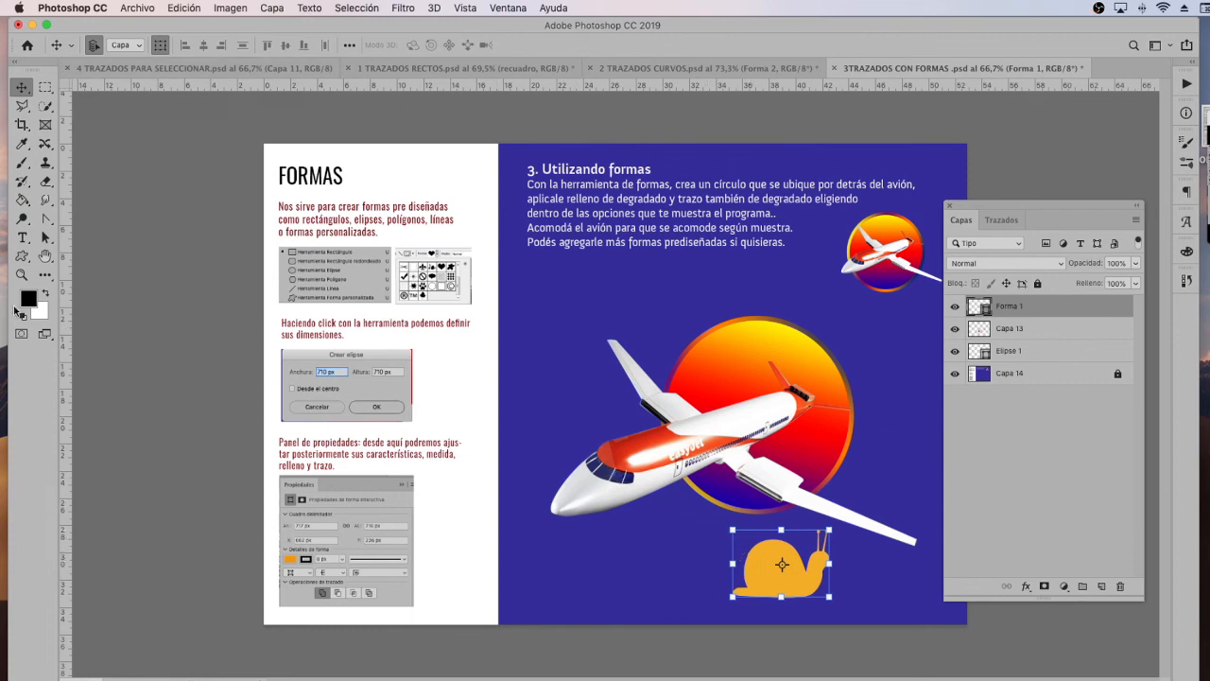
Append the Naturaleza preset set to the custom shapes and delete the orange snail
{"action": "left_click", "coordinate": [21, 255]}
{"action": "left_click", "coordinate": [592, 43]}
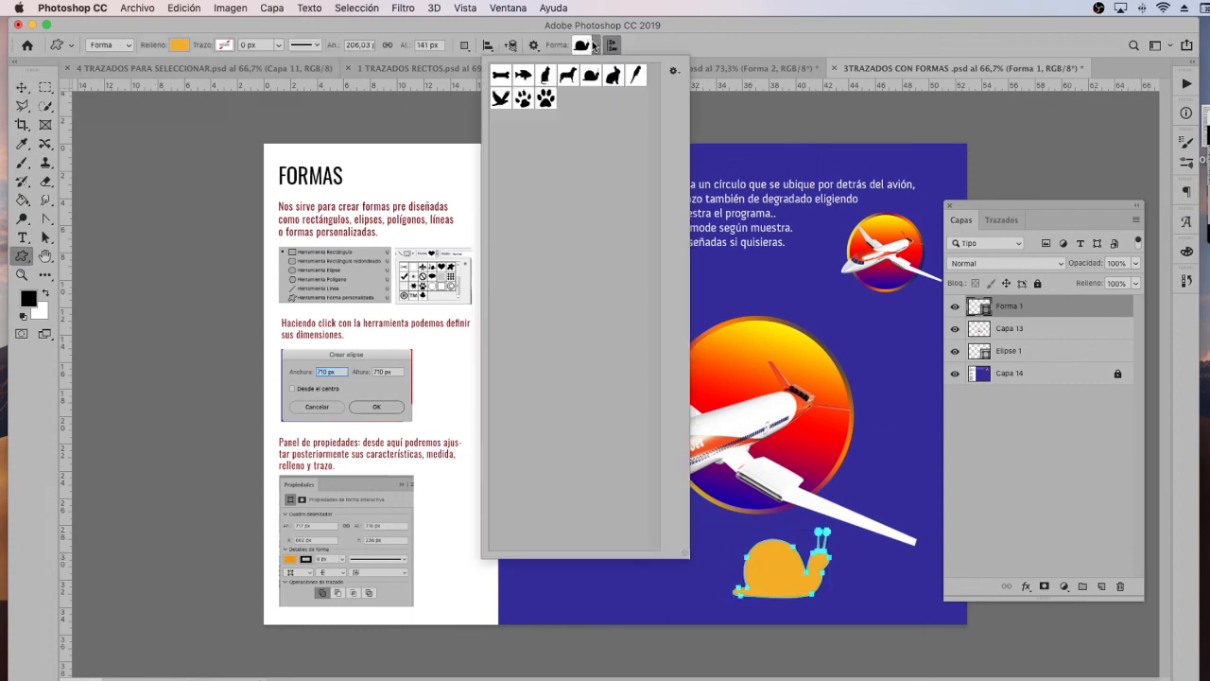
{"action": "left_click", "coordinate": [673, 70]}
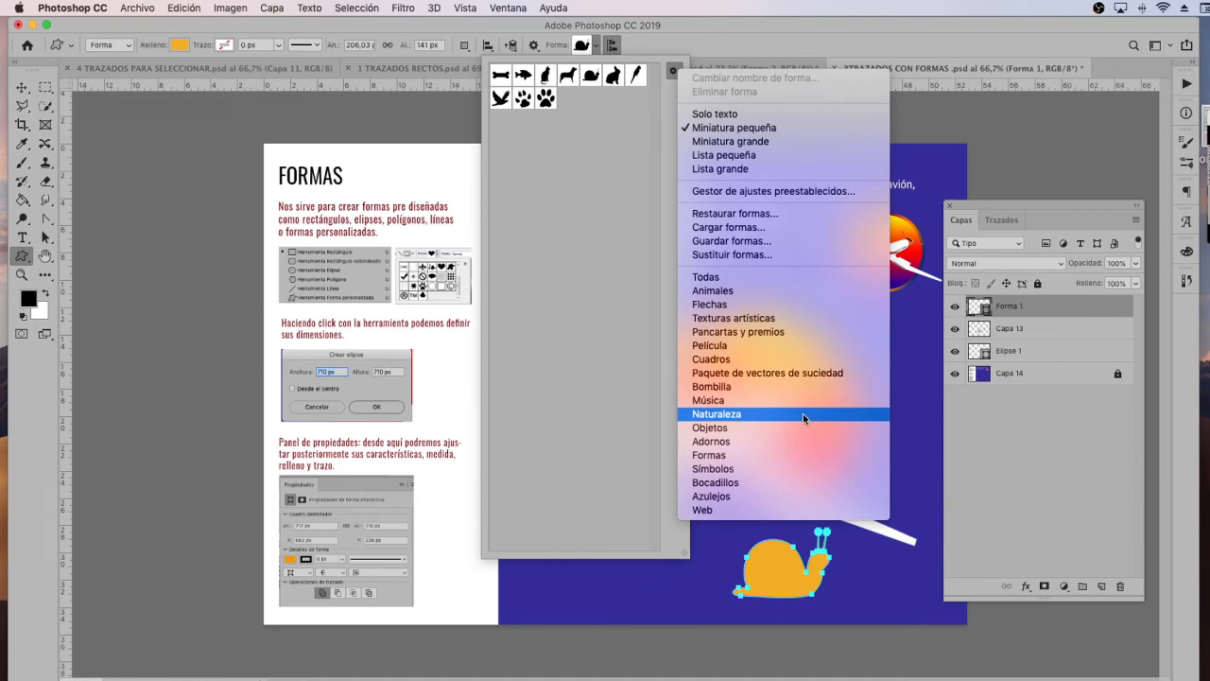
{"action": "left_click", "coordinate": [803, 413]}
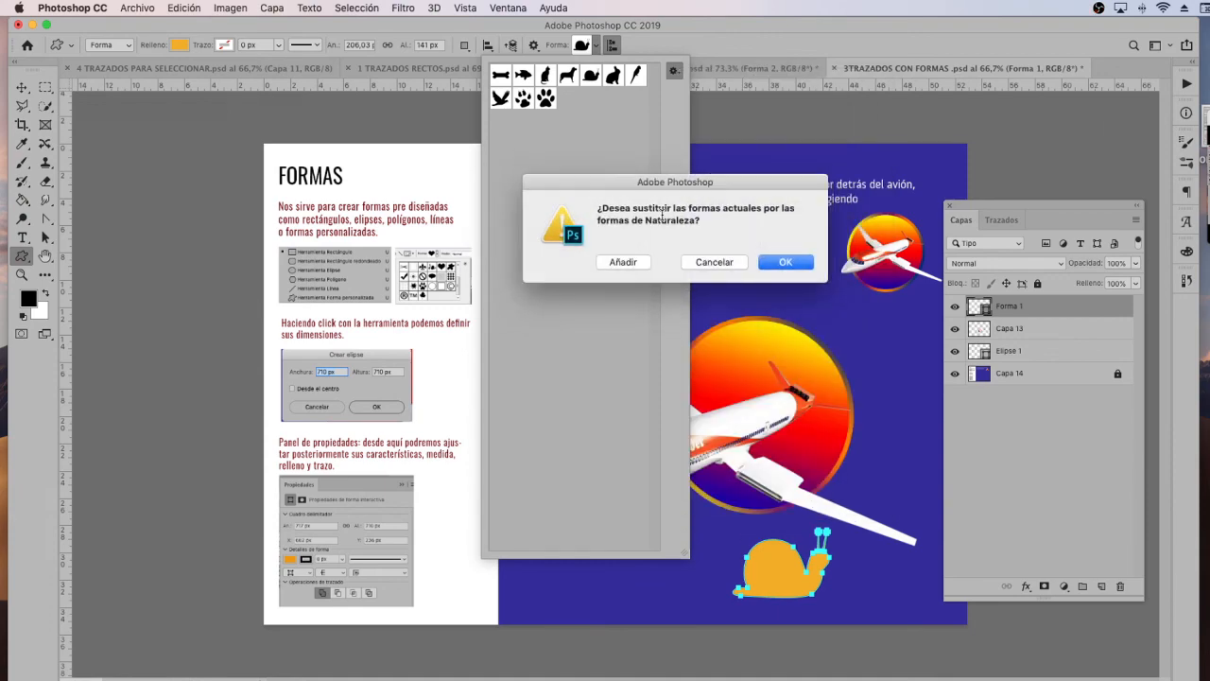
{"action": "left_click", "coordinate": [623, 262]}
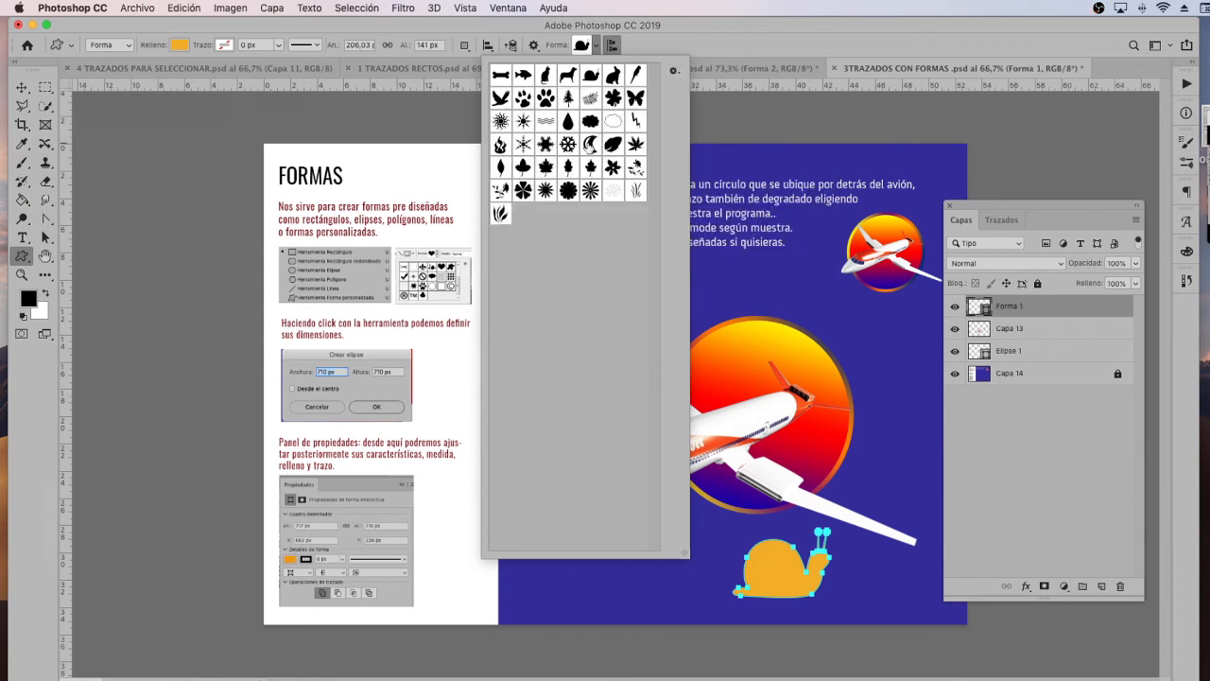
{"action": "left_click", "coordinate": [580, 45]}
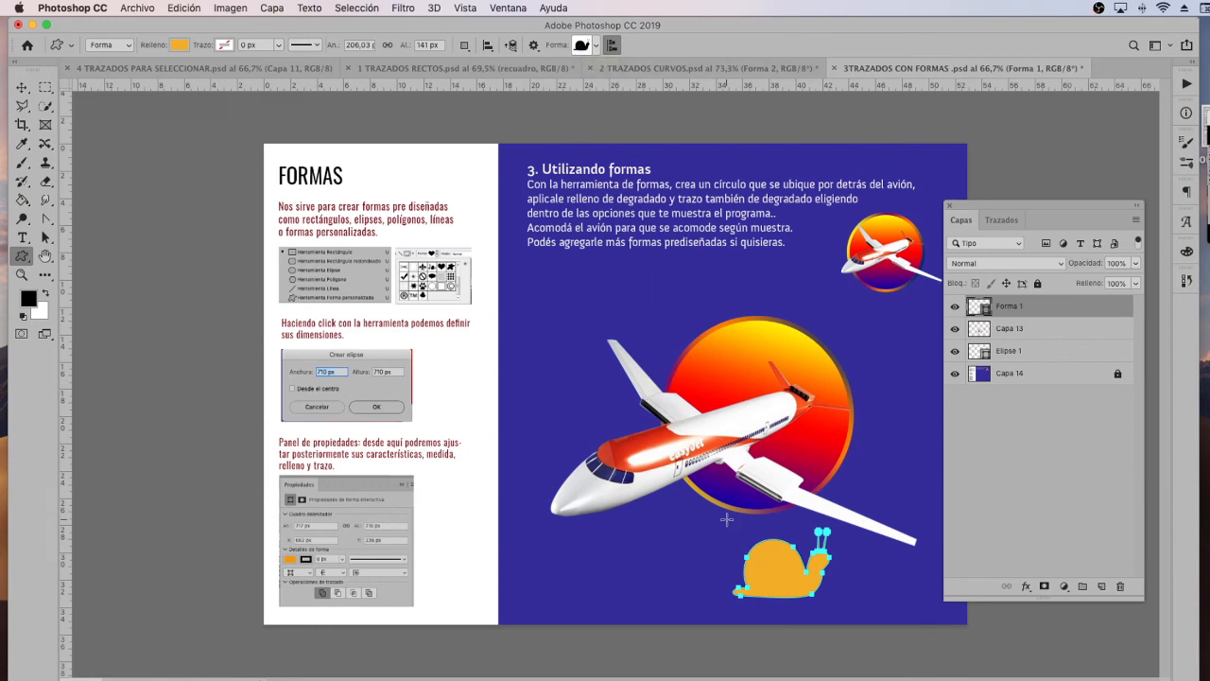
{"action": "key", "text": "BackSpace"}
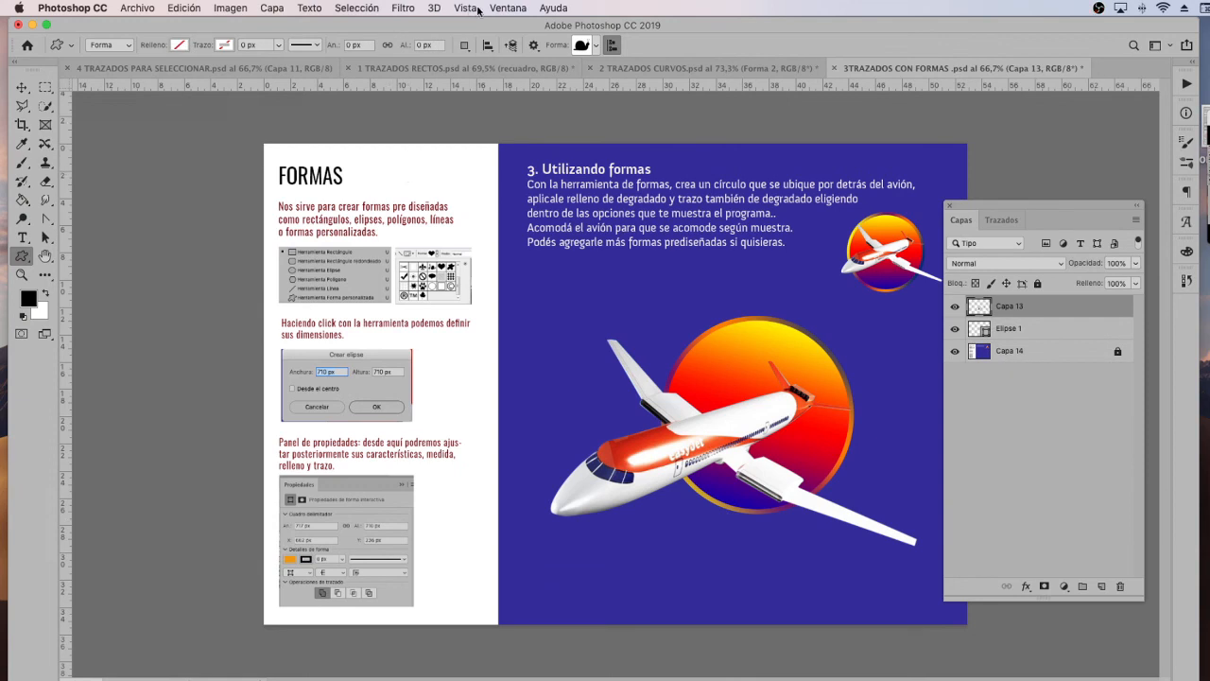
Append the Texturas artísticas preset set to the custom shapes
{"action": "left_click", "coordinate": [537, 46]}
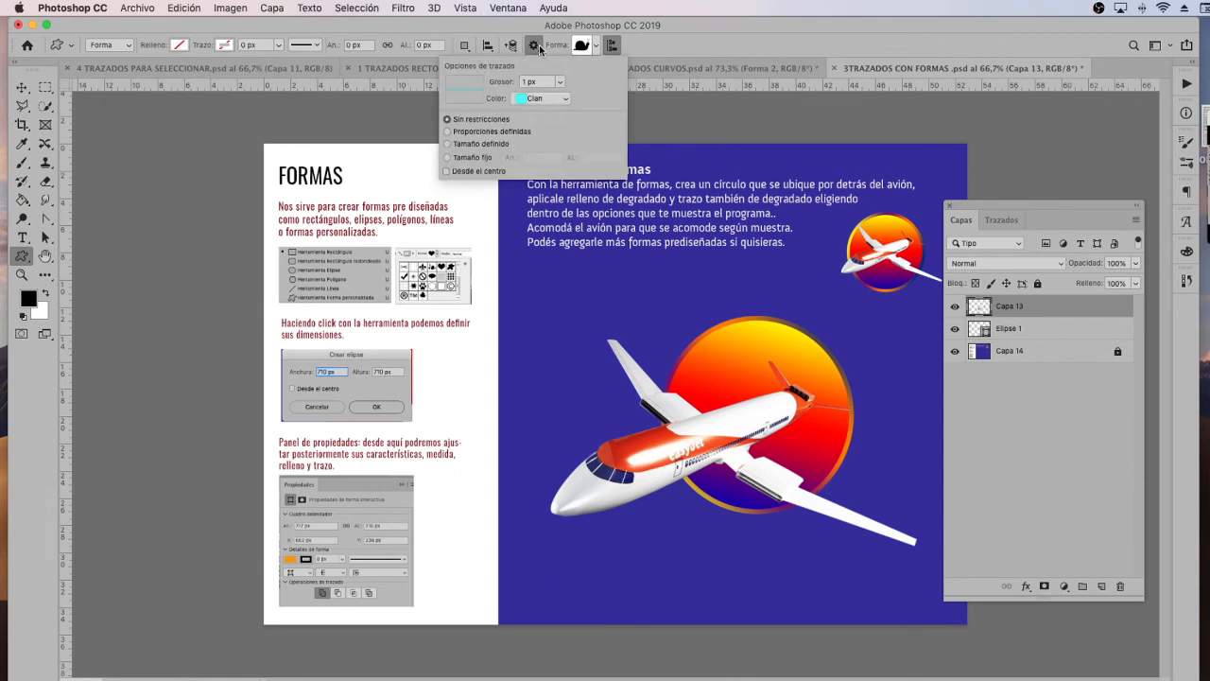
{"action": "left_click", "coordinate": [592, 46]}
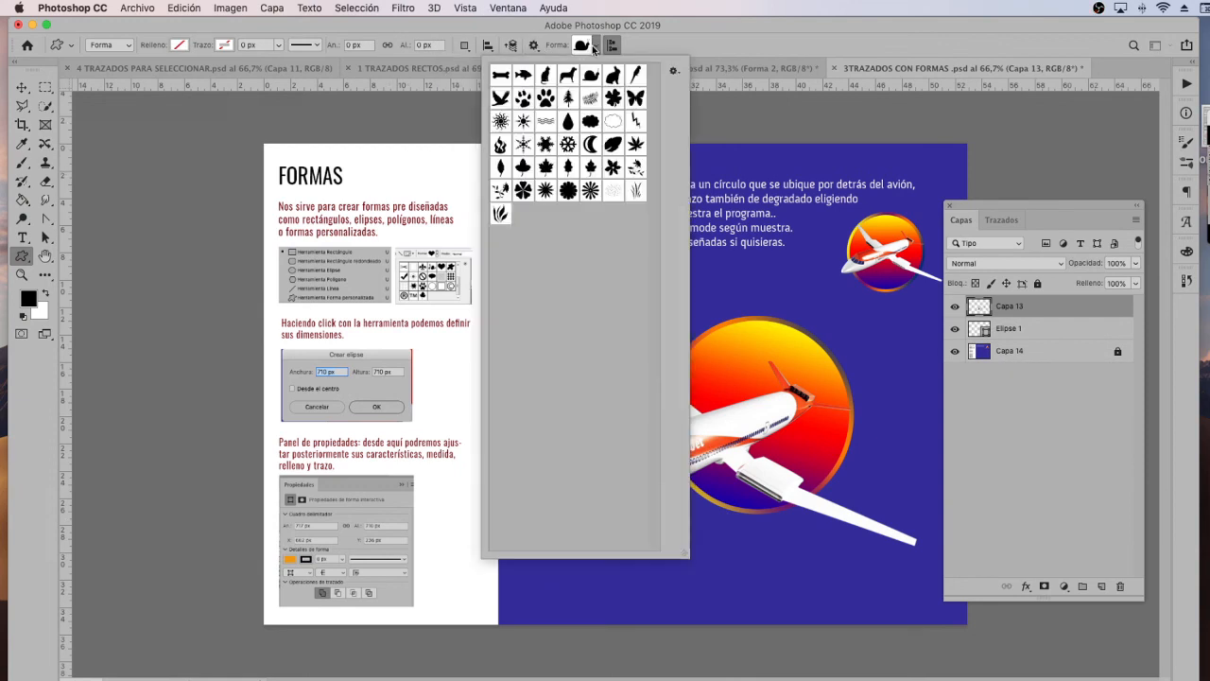
{"action": "left_click", "coordinate": [673, 73]}
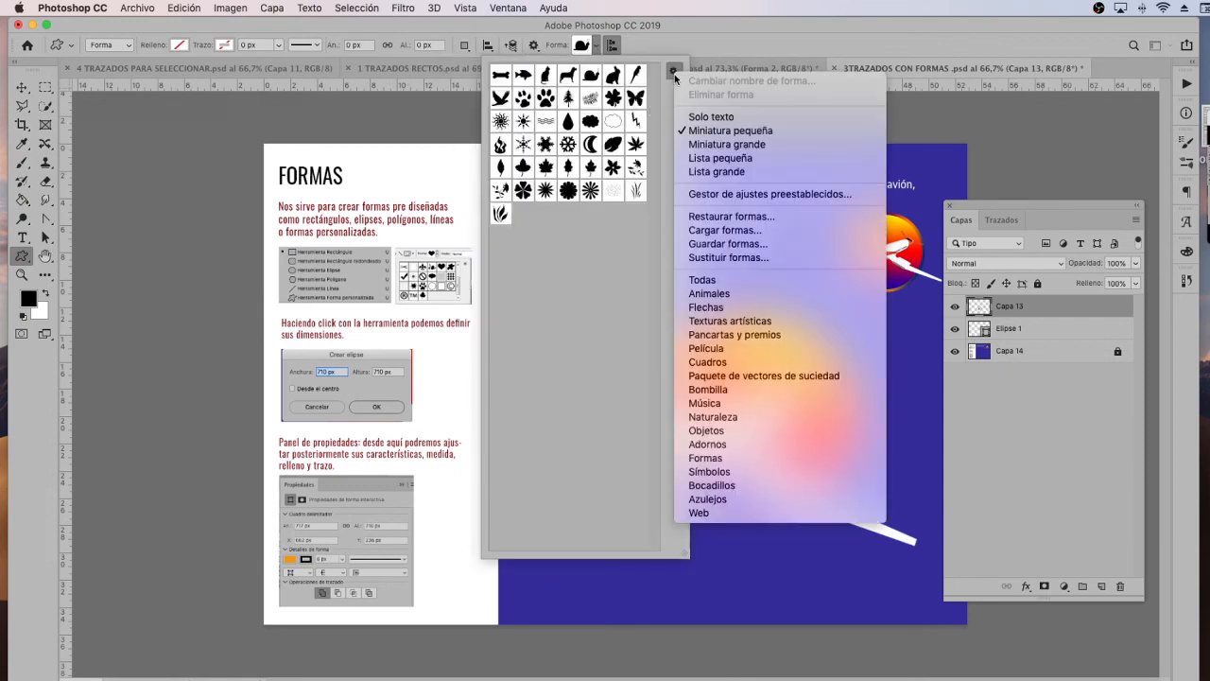
{"action": "left_click", "coordinate": [764, 324]}
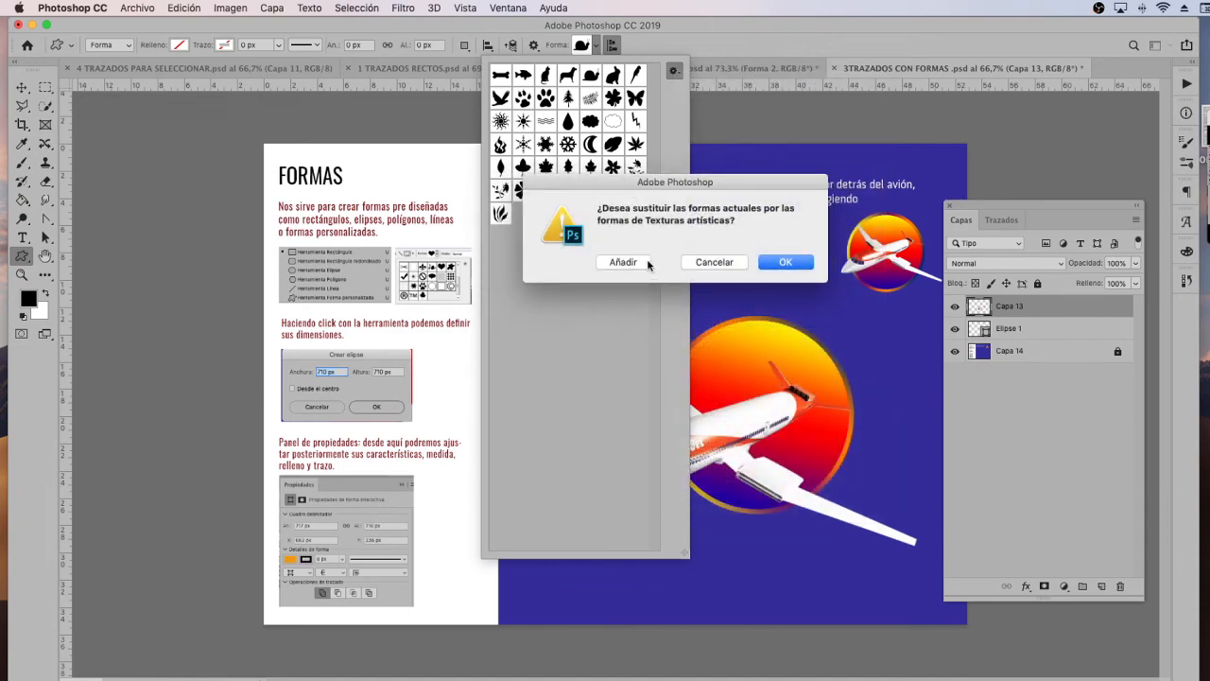
{"action": "left_click", "coordinate": [647, 263]}
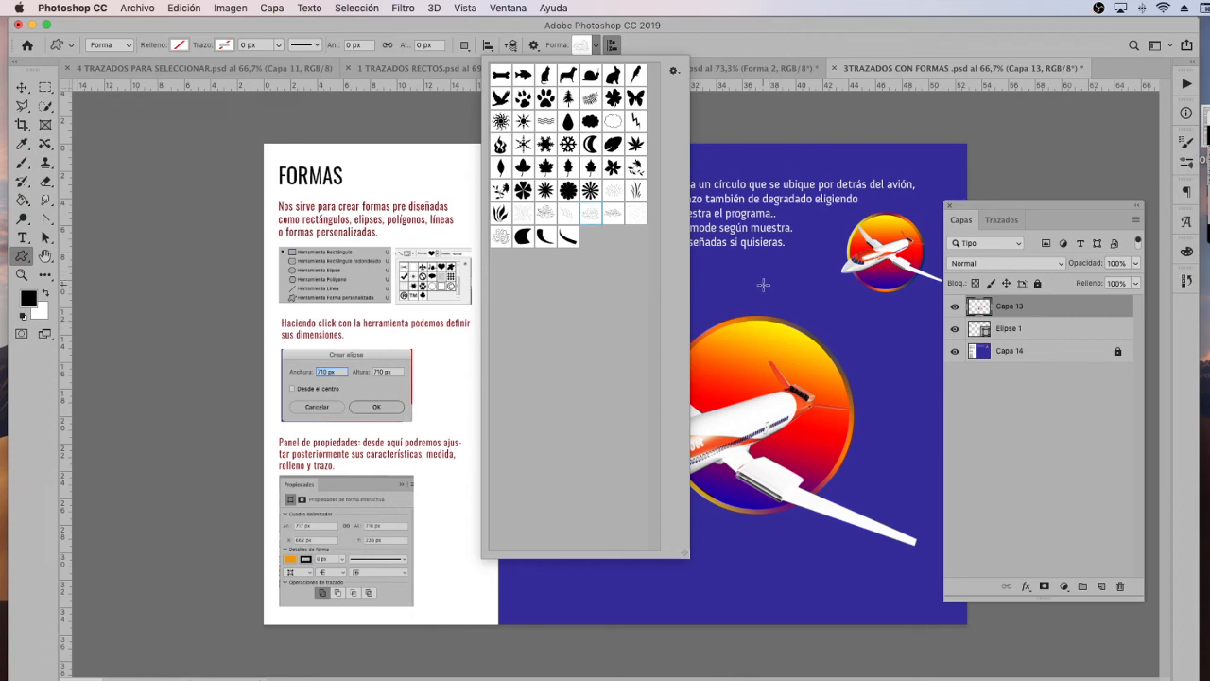
Draw a scattered-lines artistic texture shape, about 478 by 705 px, over the blue area's right side and fill it with white
{"action": "left_click_drag", "start_coordinate": [763, 284], "coordinate": [983, 578]}
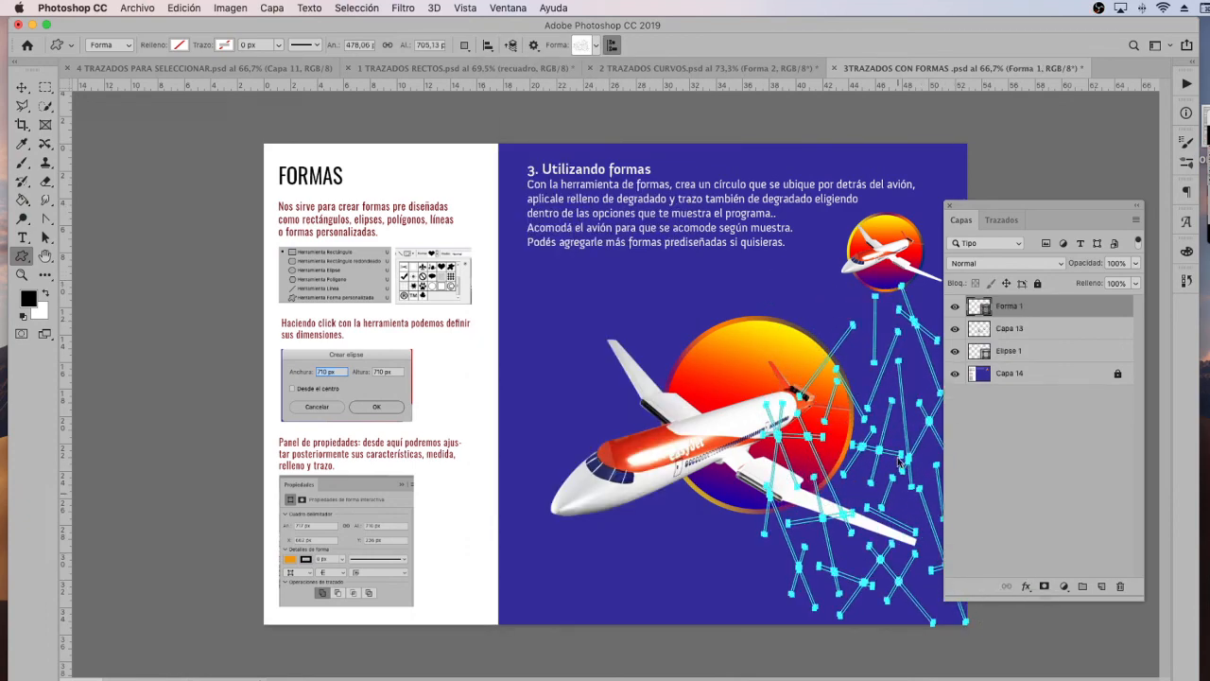
{"action": "left_click", "coordinate": [178, 45]}
{"action": "left_click", "coordinate": [143, 119]}
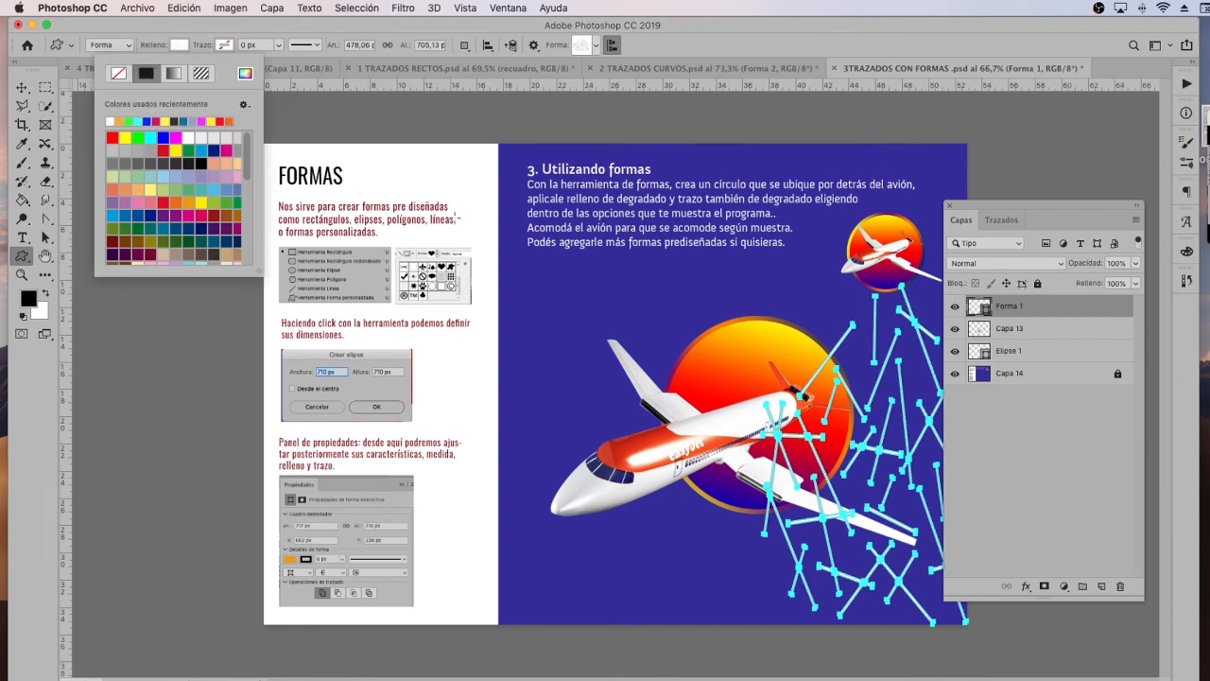
Lower the texture layer's opacity to 27% and deselect it with the Move tool
{"action": "left_click", "coordinate": [1135, 263]}
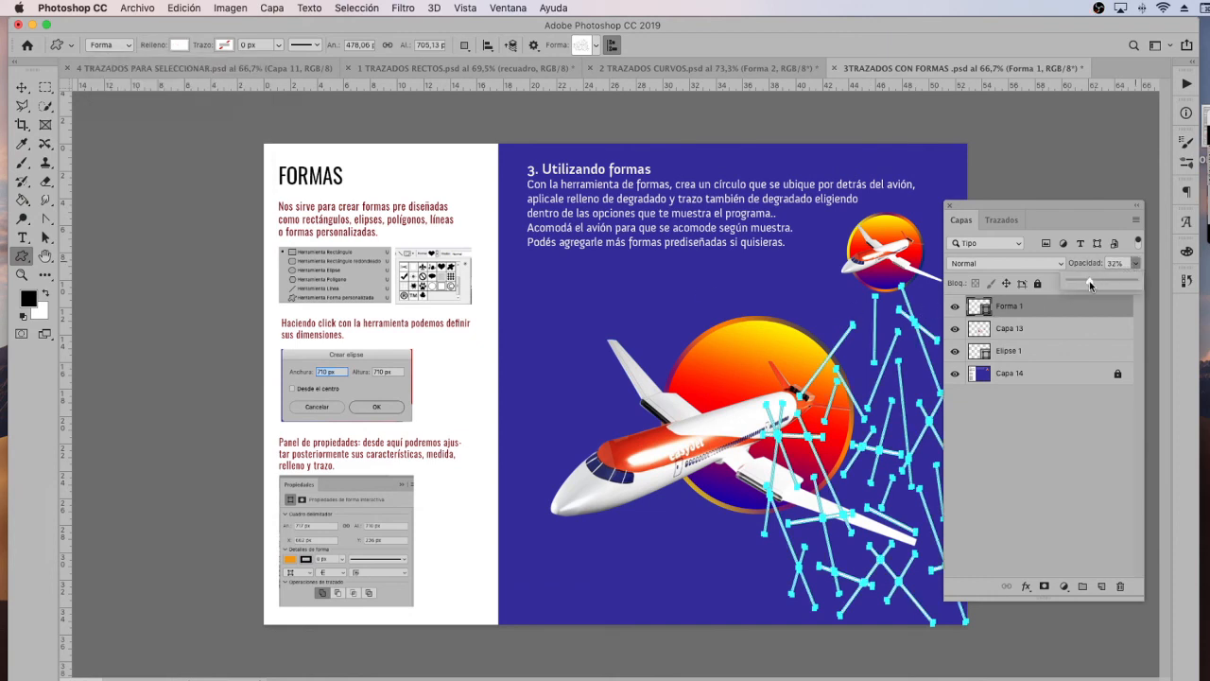
{"action": "left_click_drag", "start_coordinate": [1089, 280], "coordinate": [1086, 282]}
{"action": "left_click", "coordinate": [18, 89]}
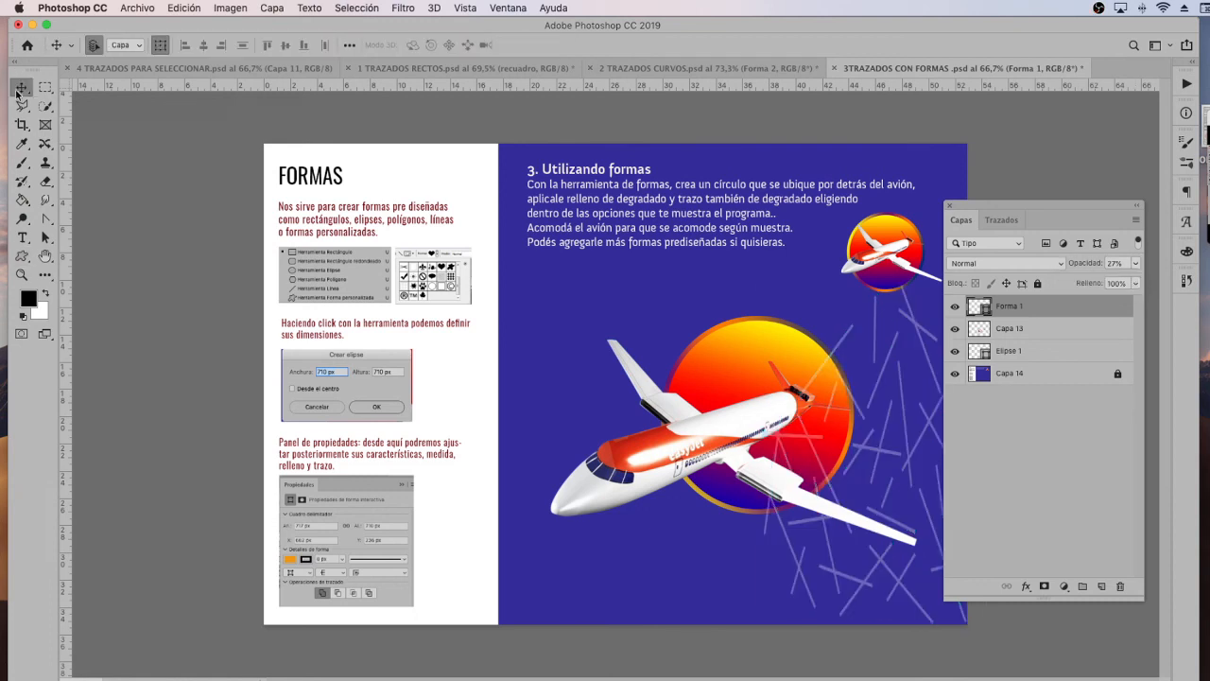
{"action": "left_click", "coordinate": [583, 320]}
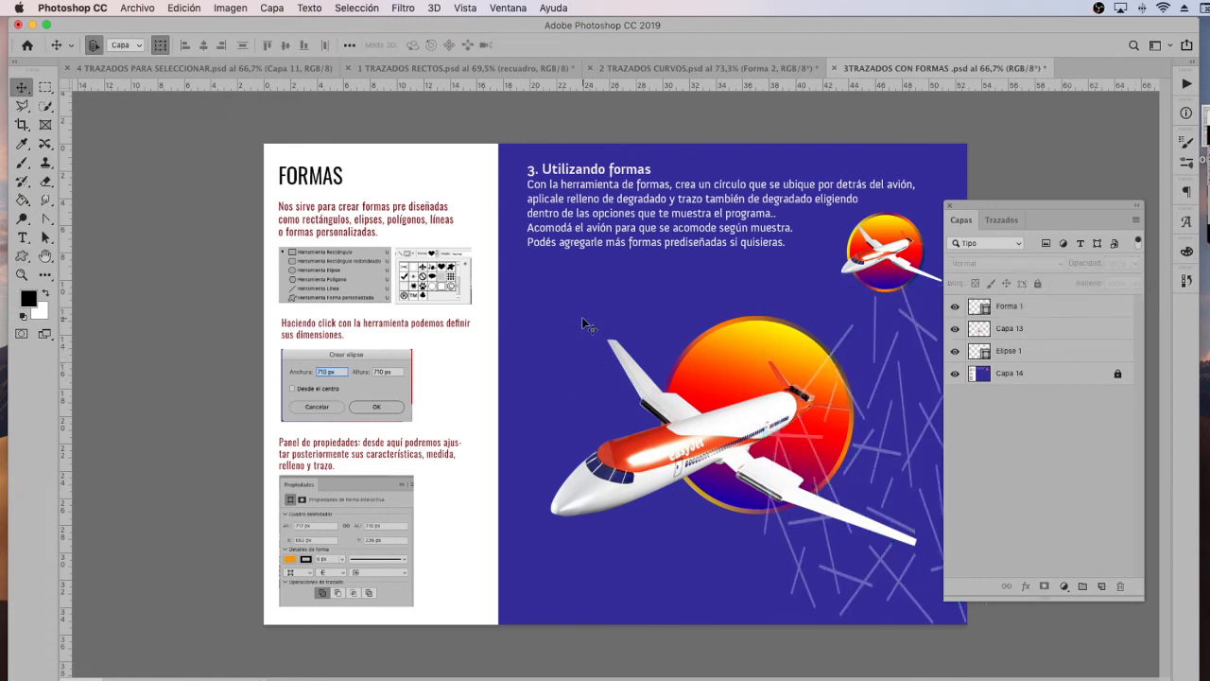